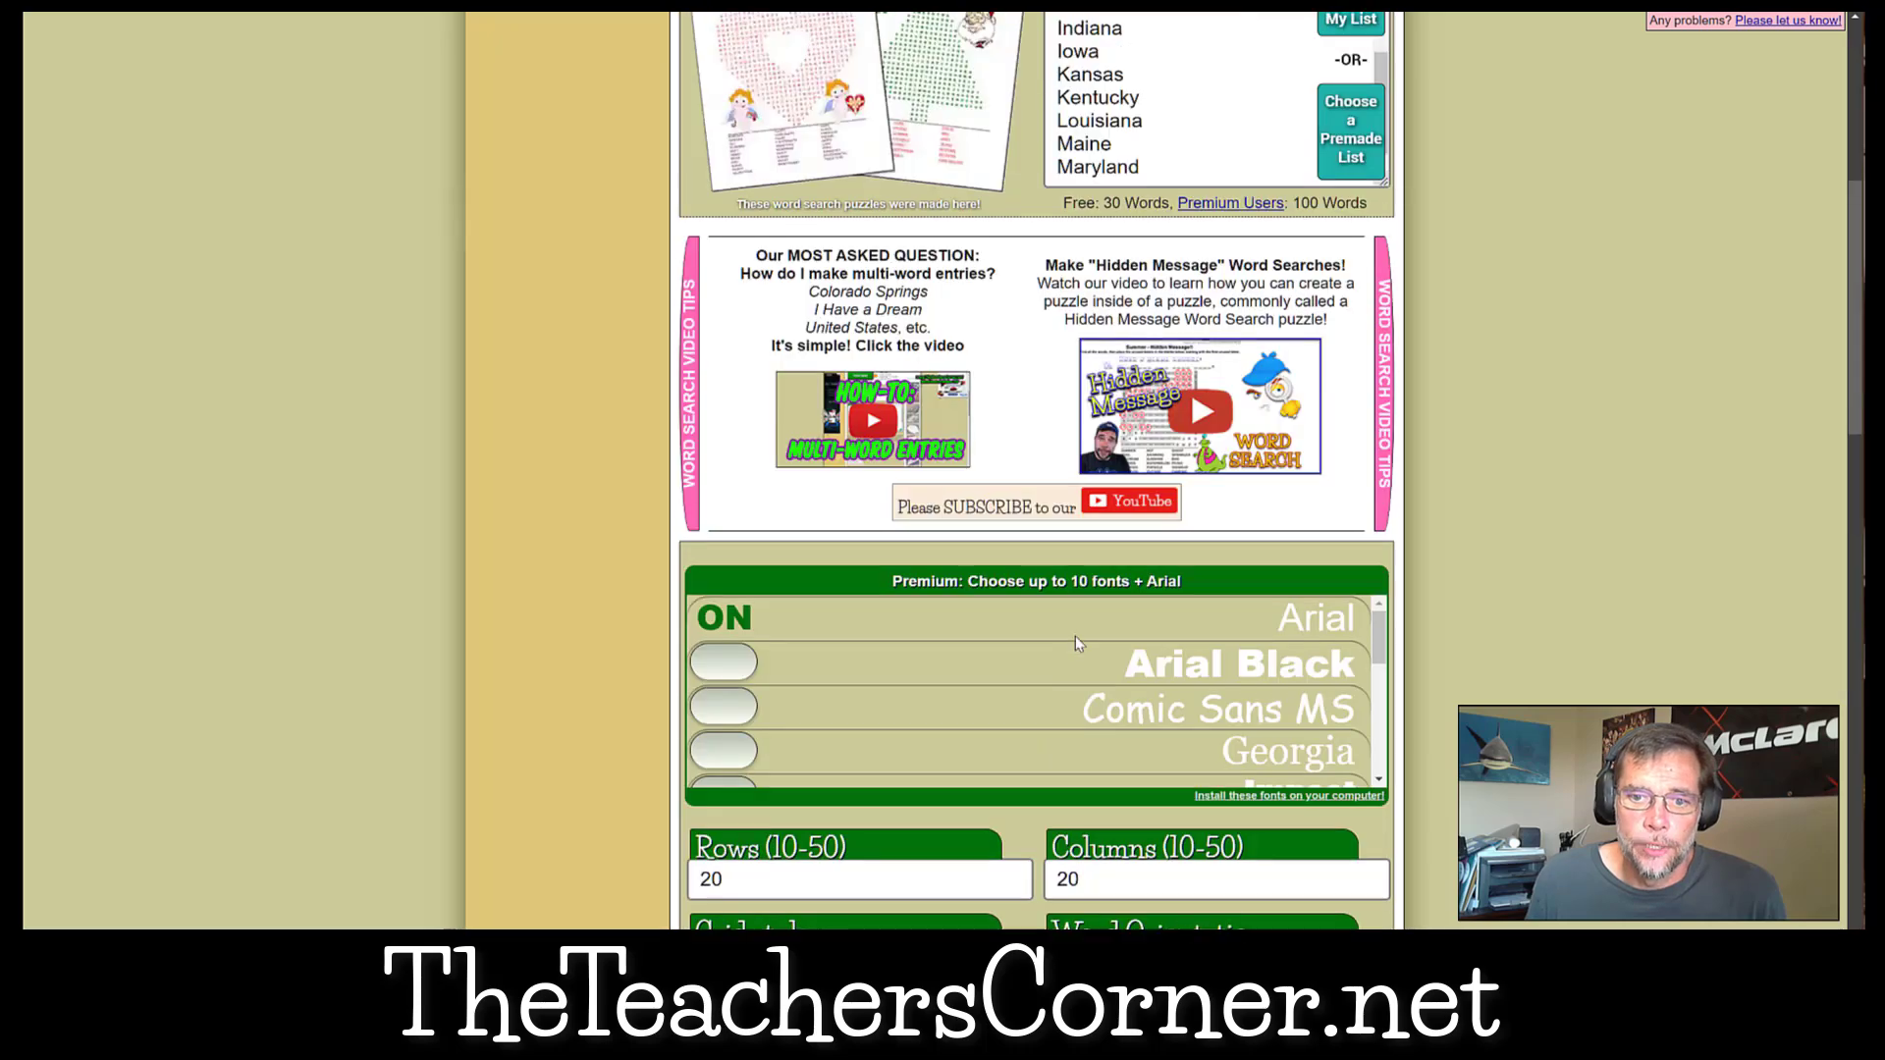
Try to save the untitled word list to save slot 2.
scroll(1076, 637, down, 10)
scroll(1075, 638, down, 5)
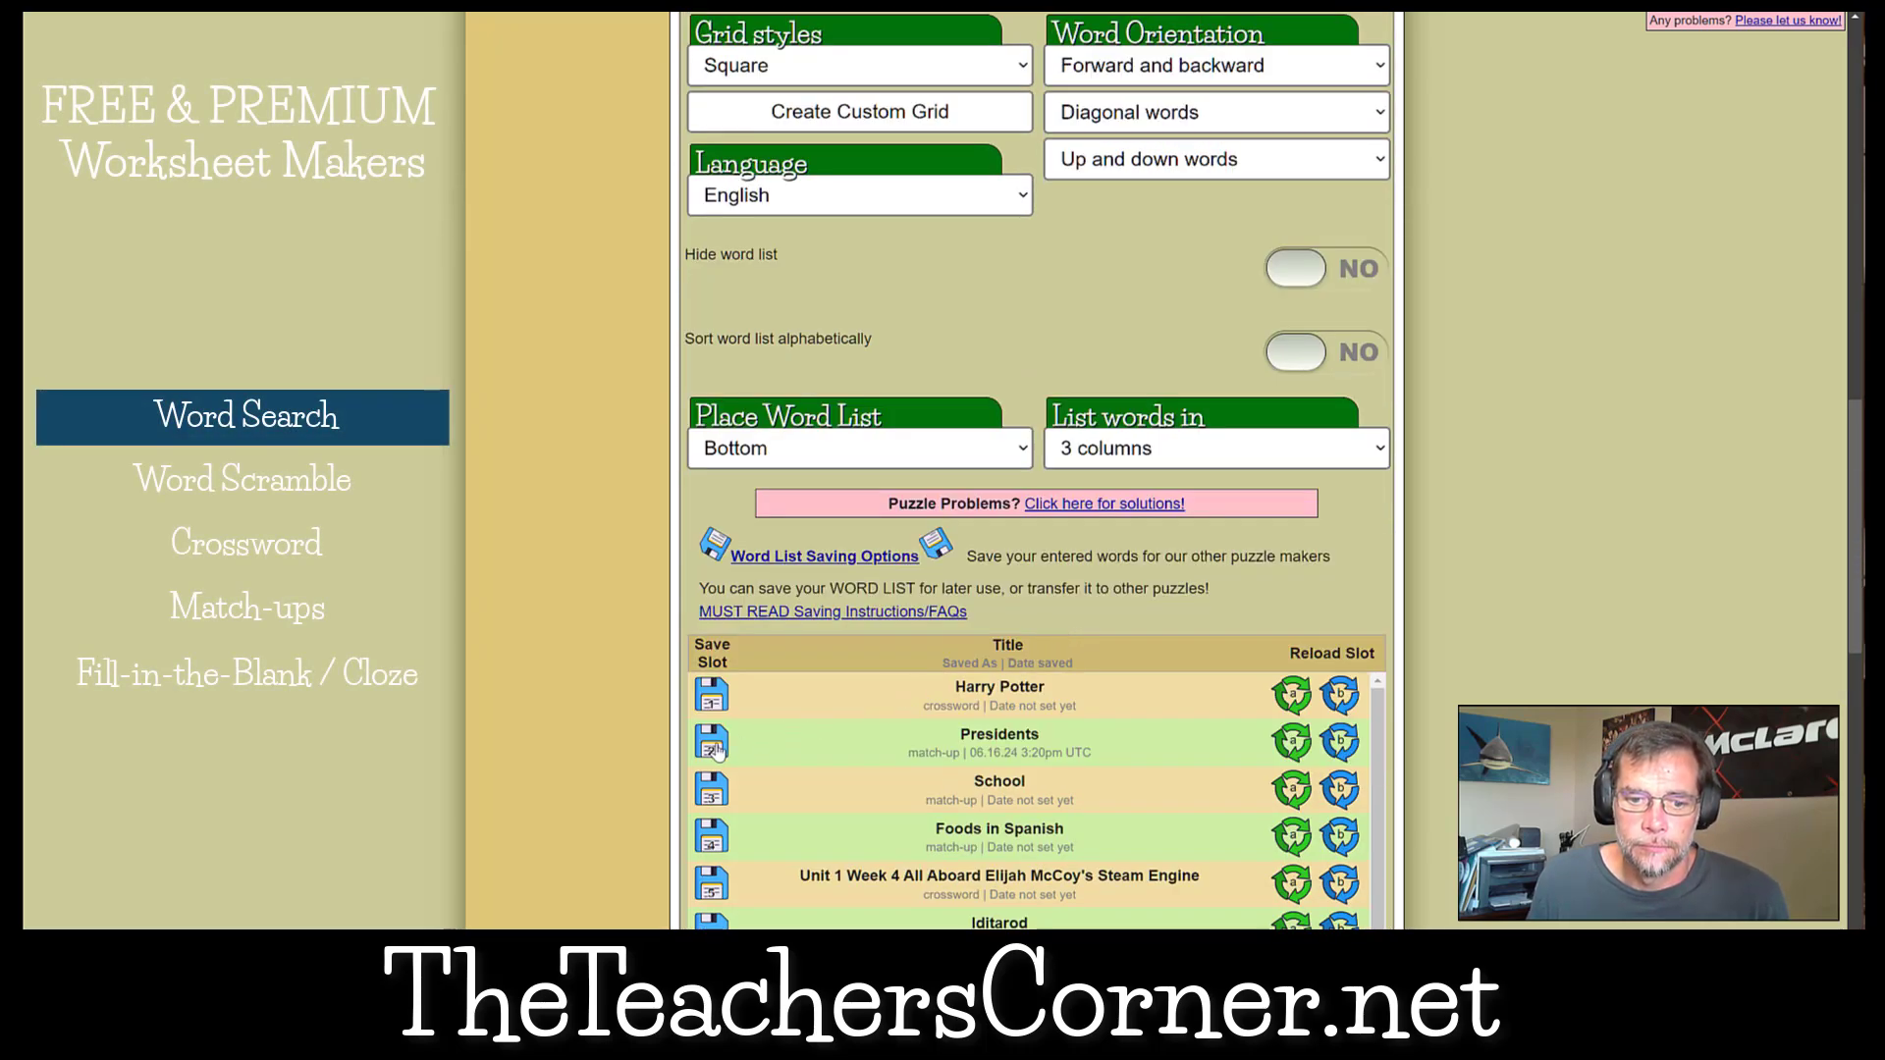
click(712, 744)
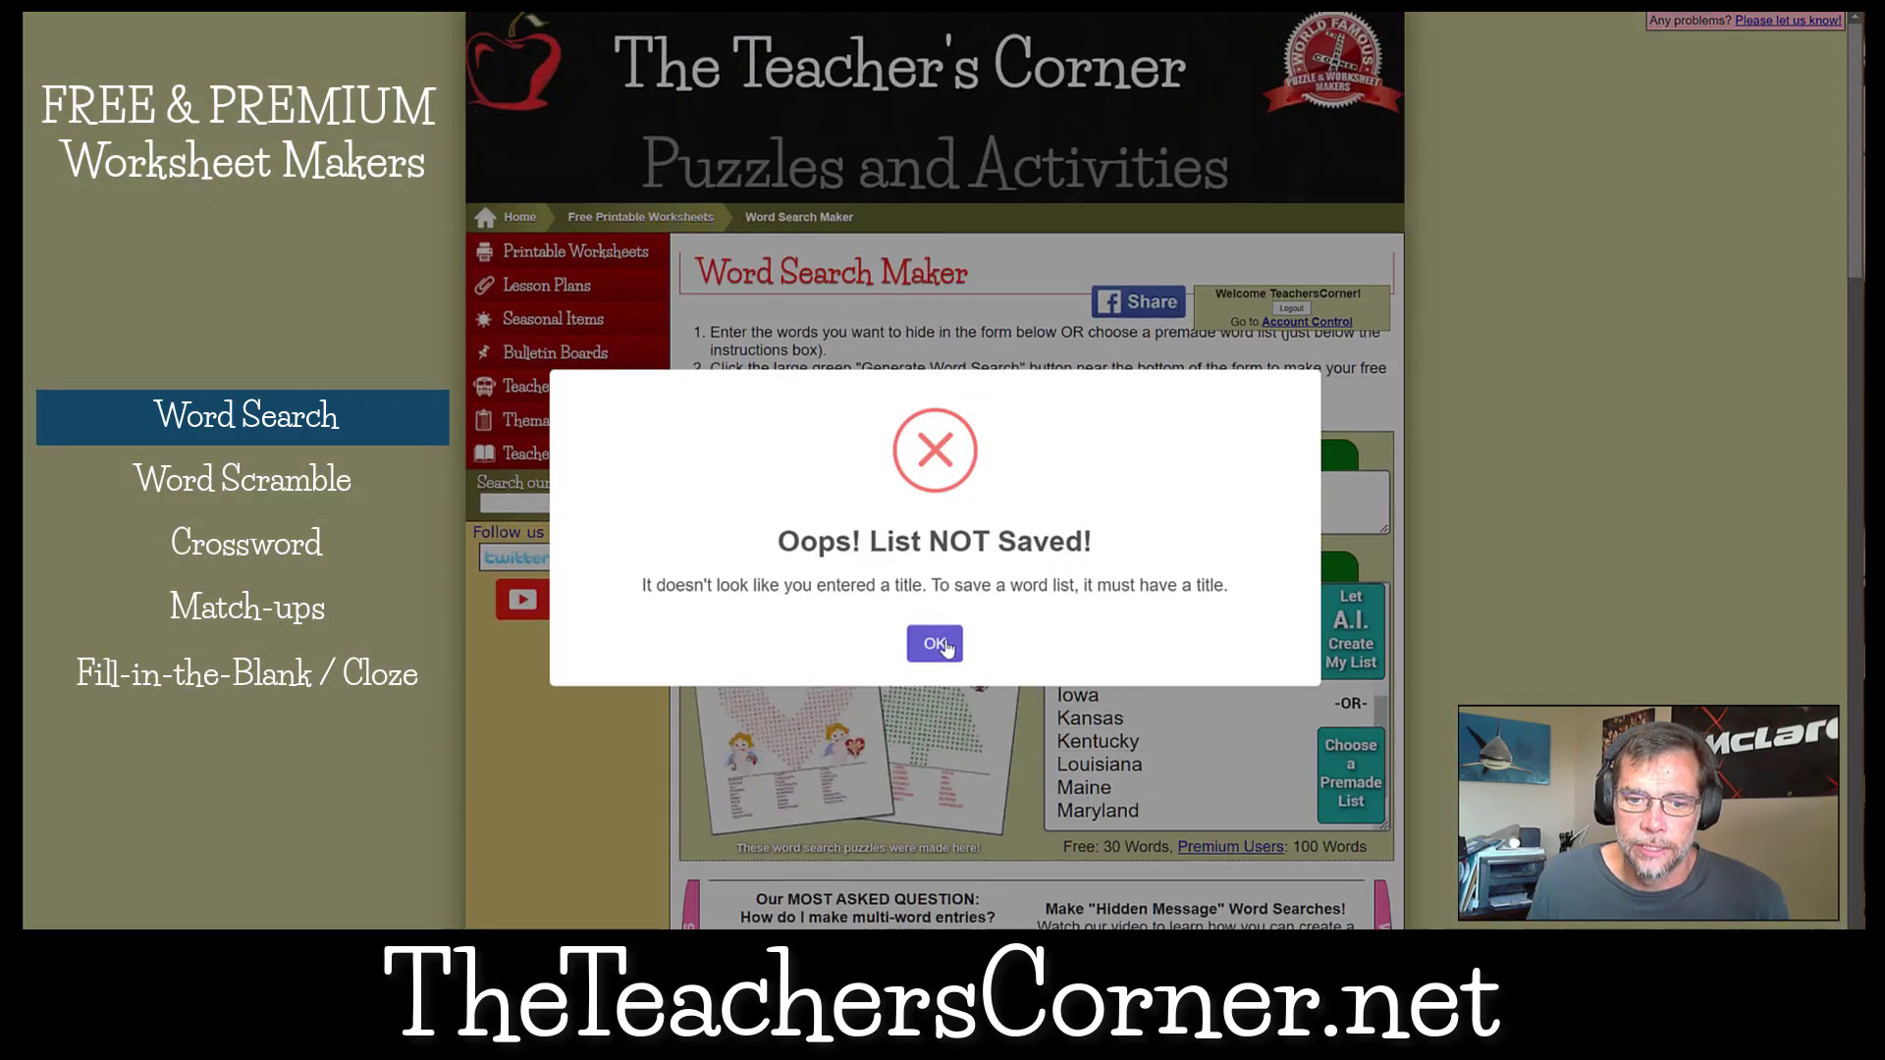
click(934, 643)
scroll(946, 639, down, 15)
scroll(945, 639, up, 15)
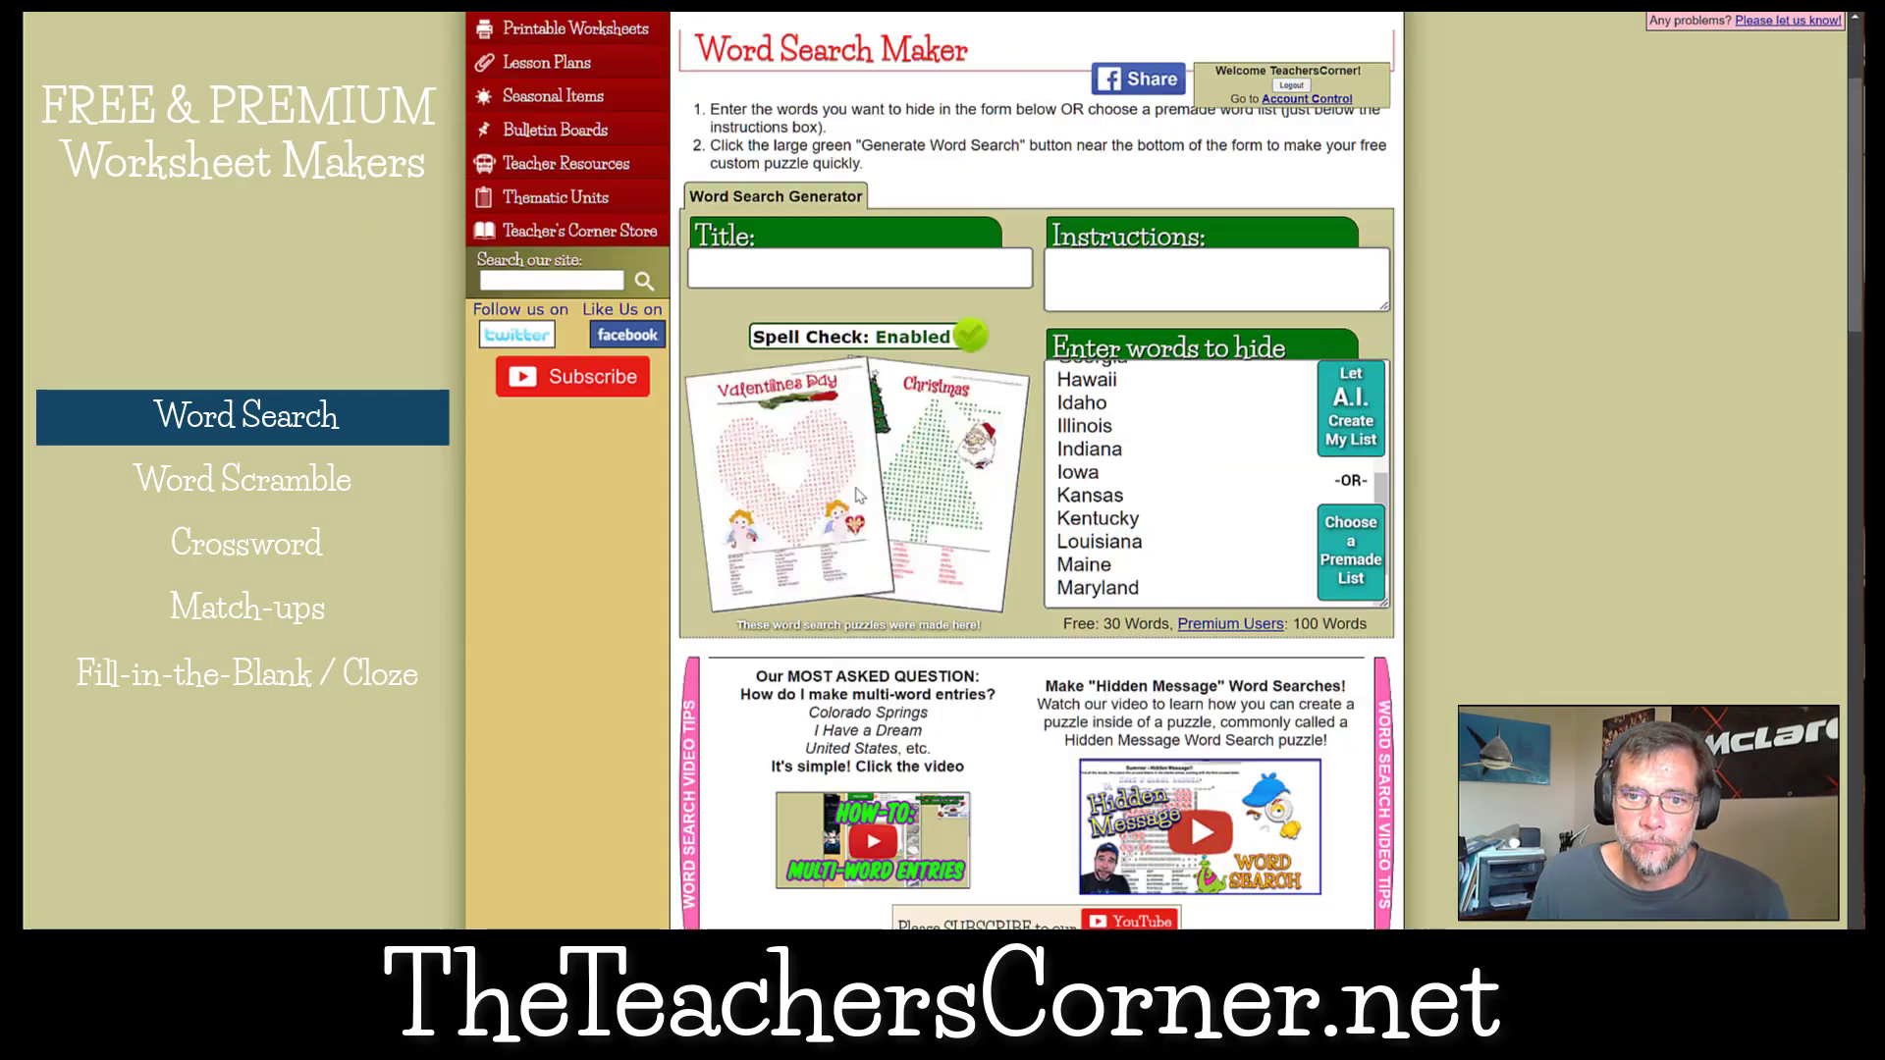
Title the word search "U.S. States".
click(767, 336)
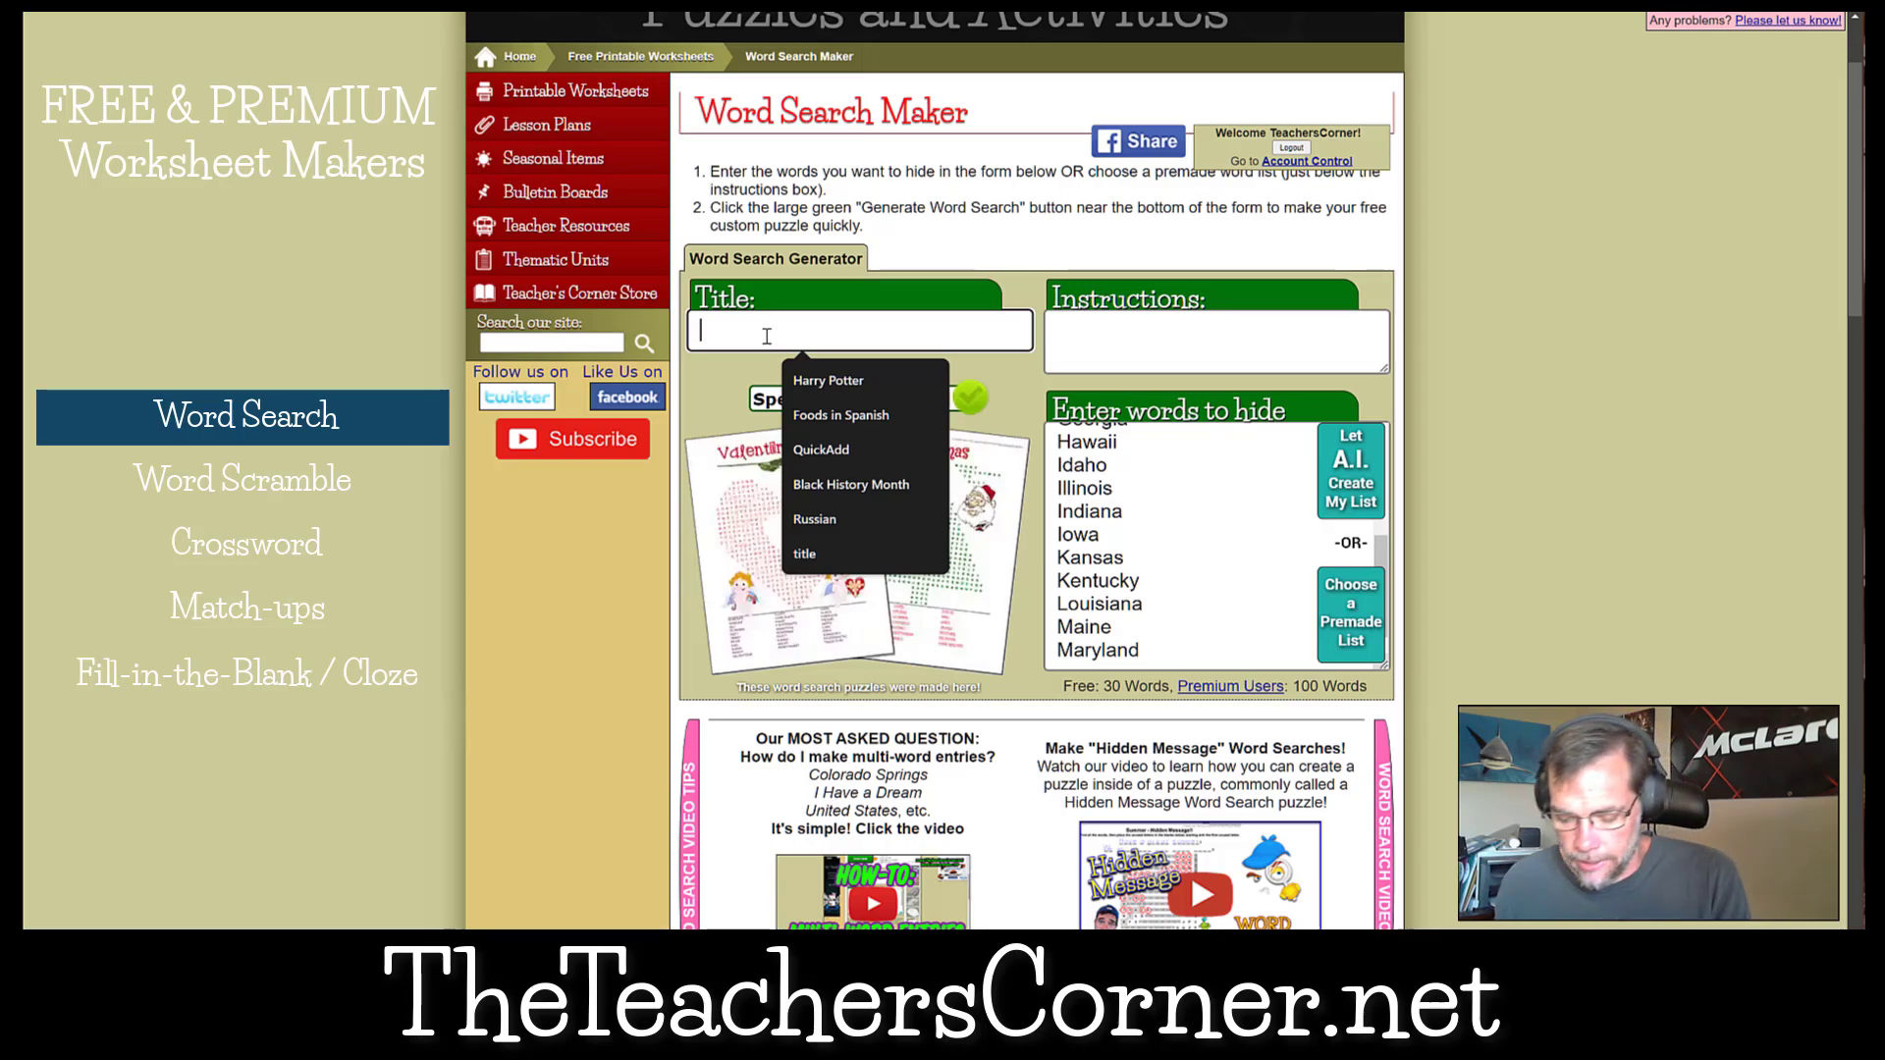
text(U.S.)
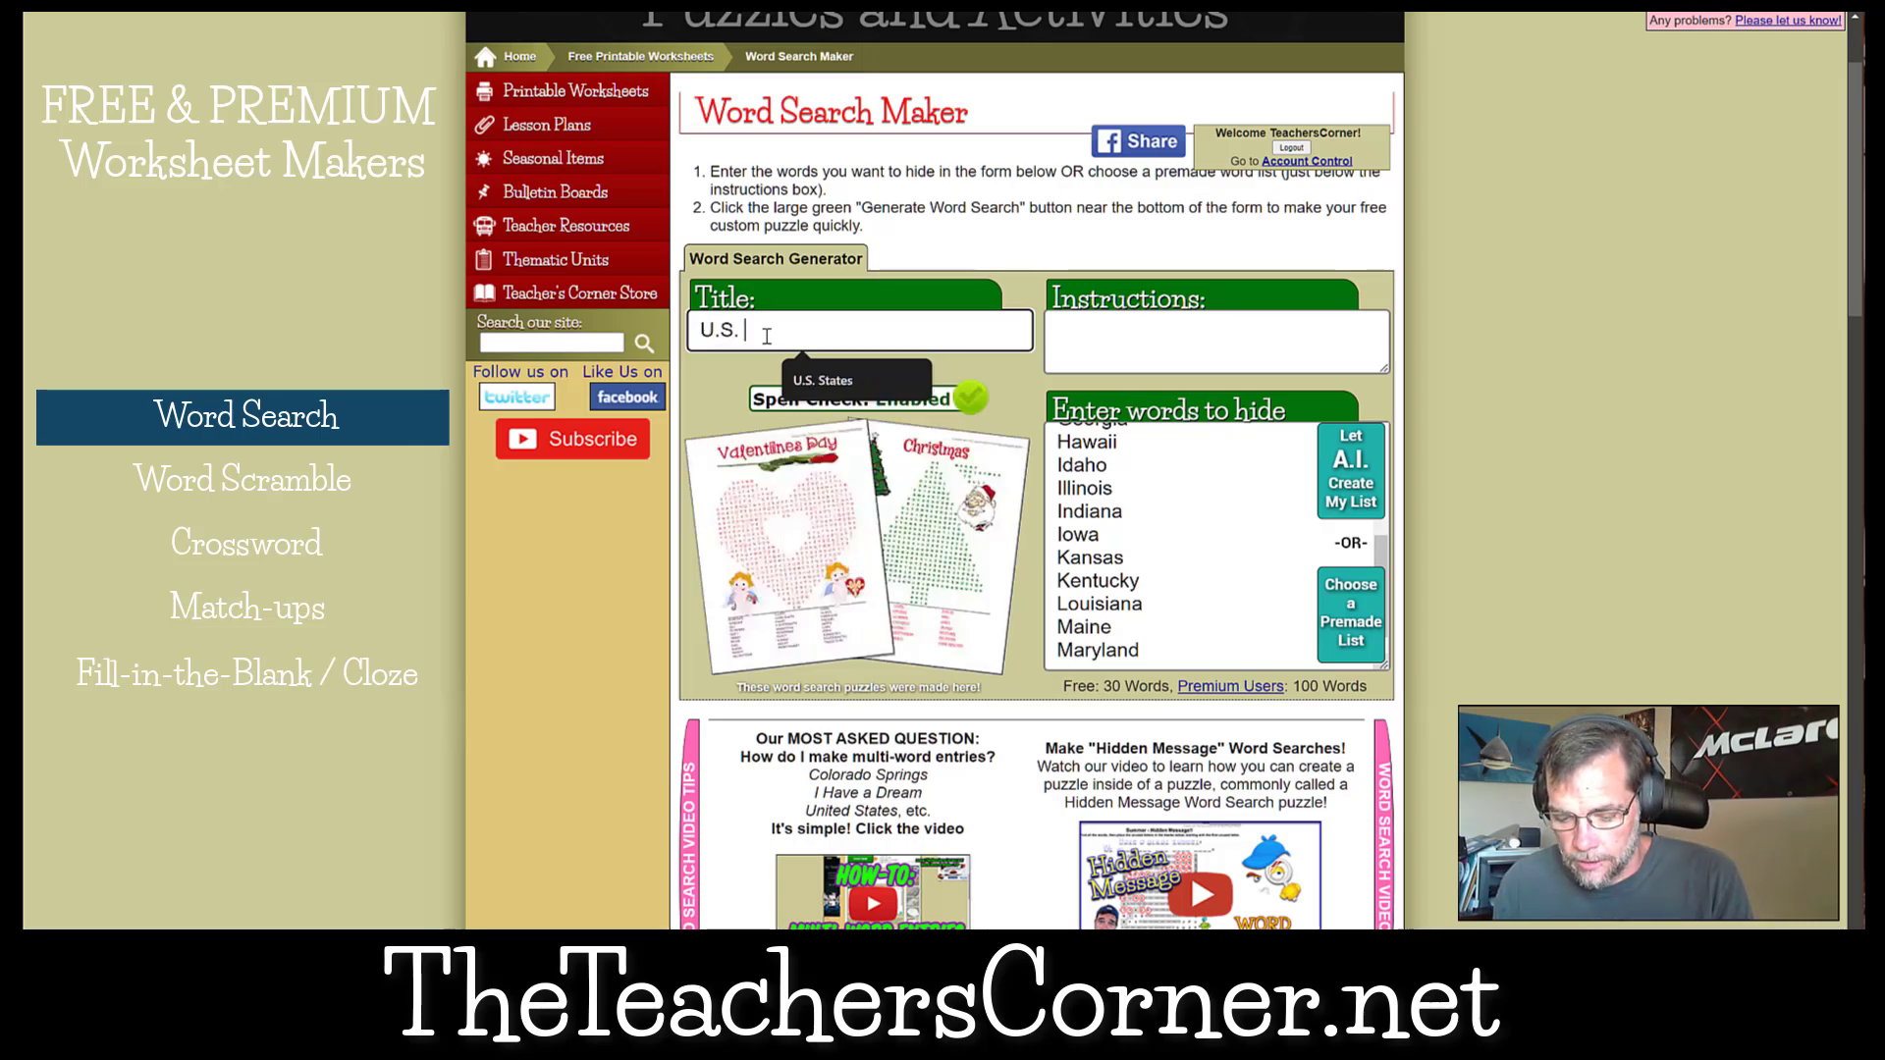
text( states)
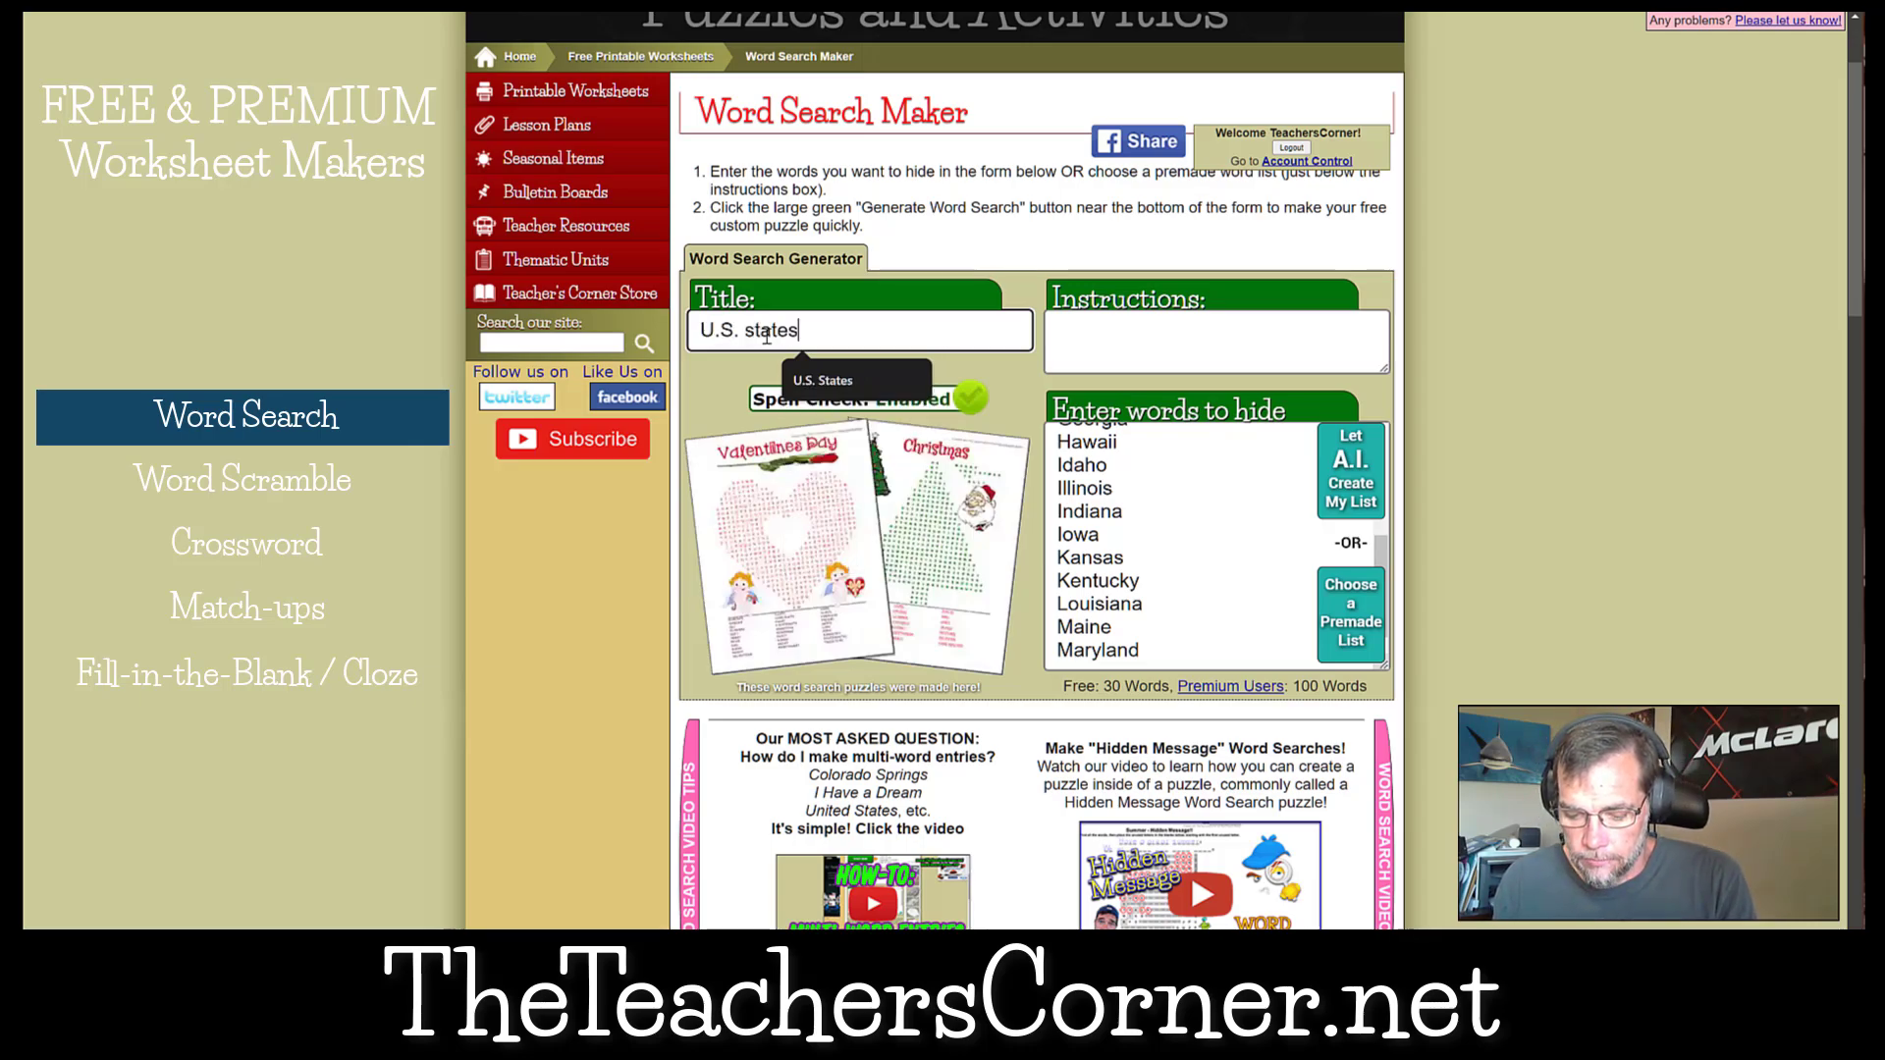
key(Down)
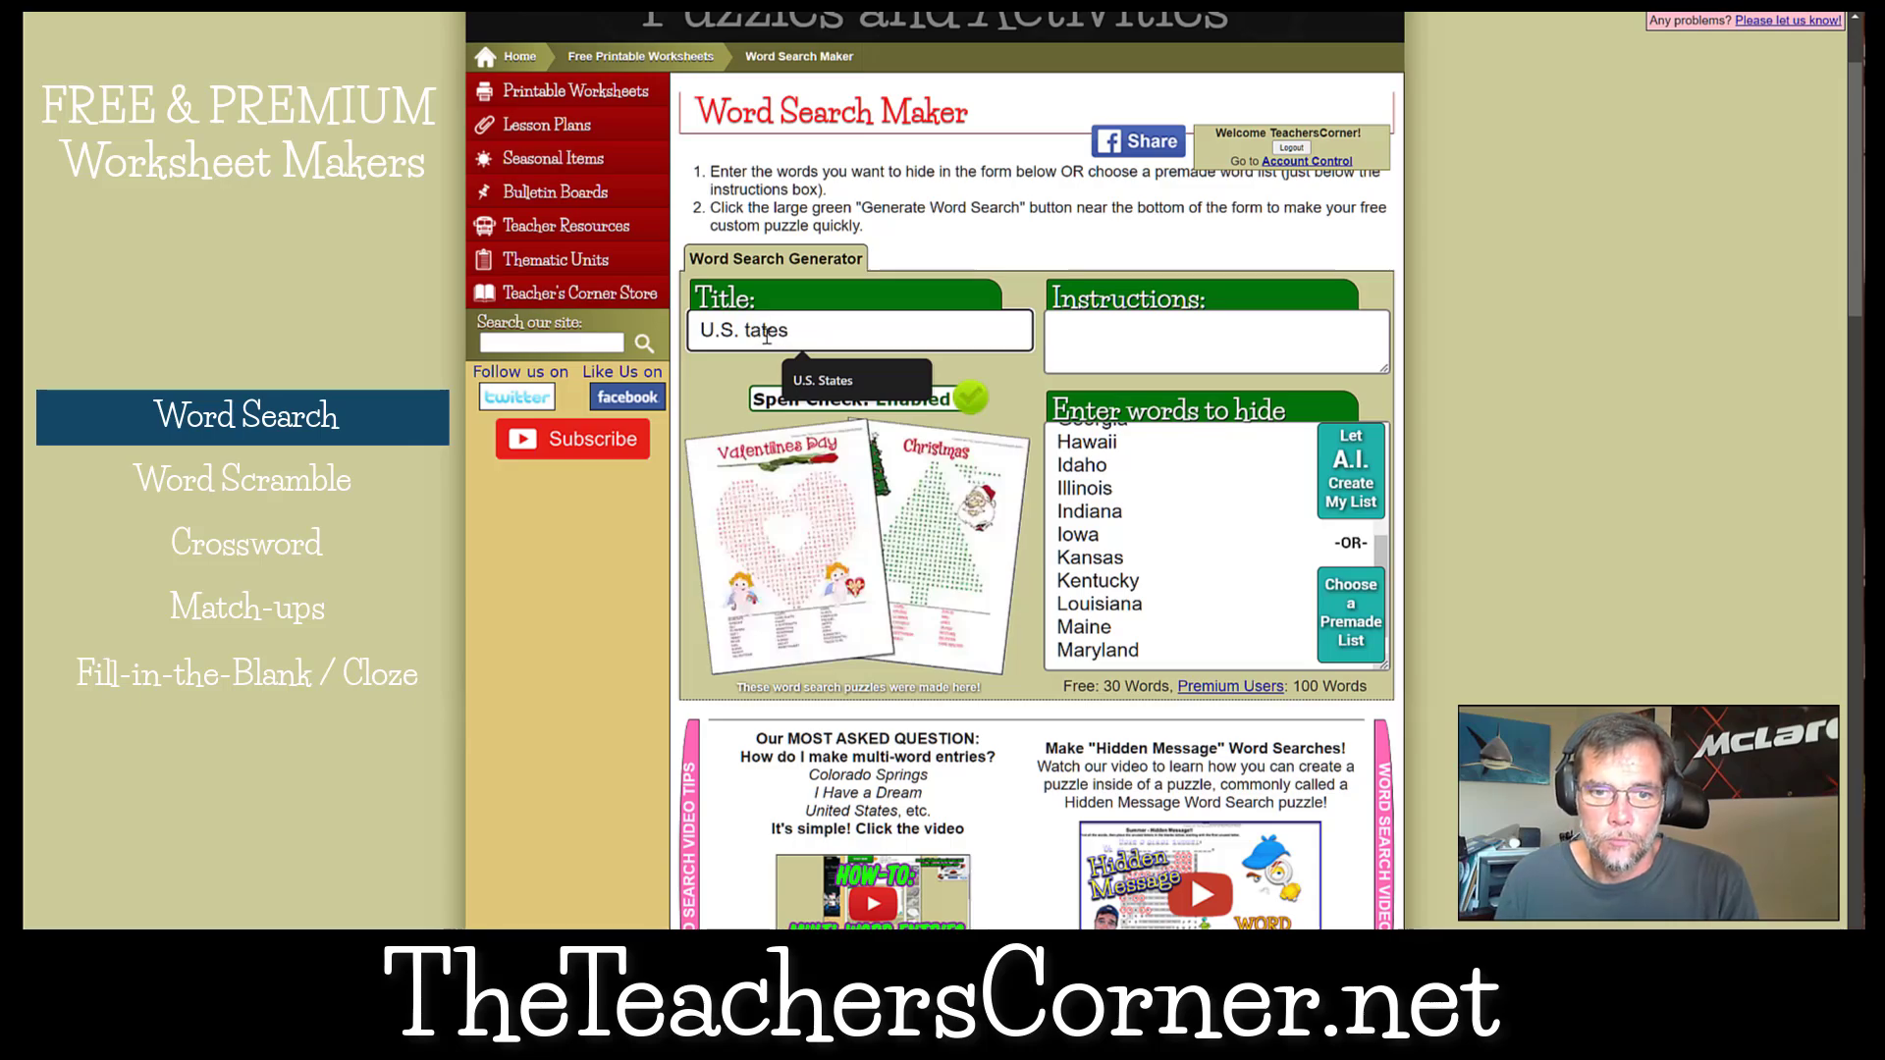
key(Return)
Save the titled word list to slot 2, overwriting the Presidents list.
scroll(767, 336, down, 15)
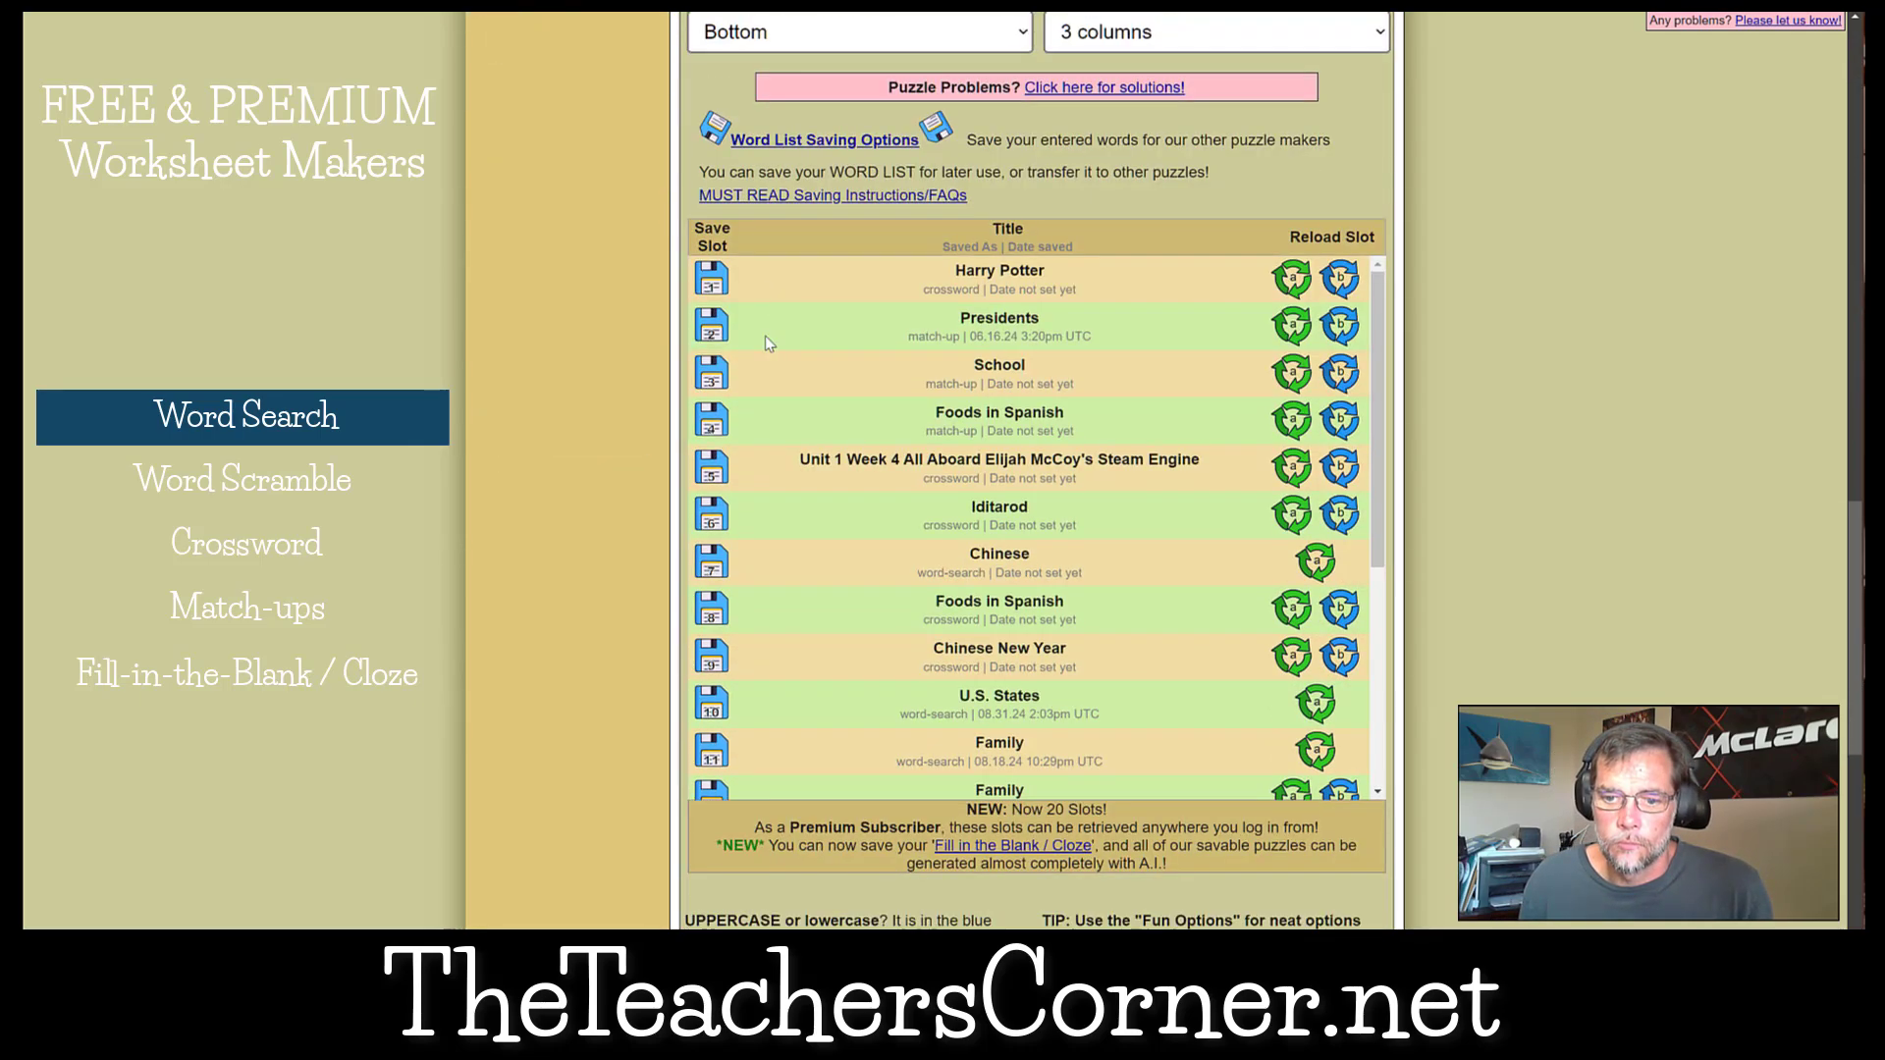
click(710, 334)
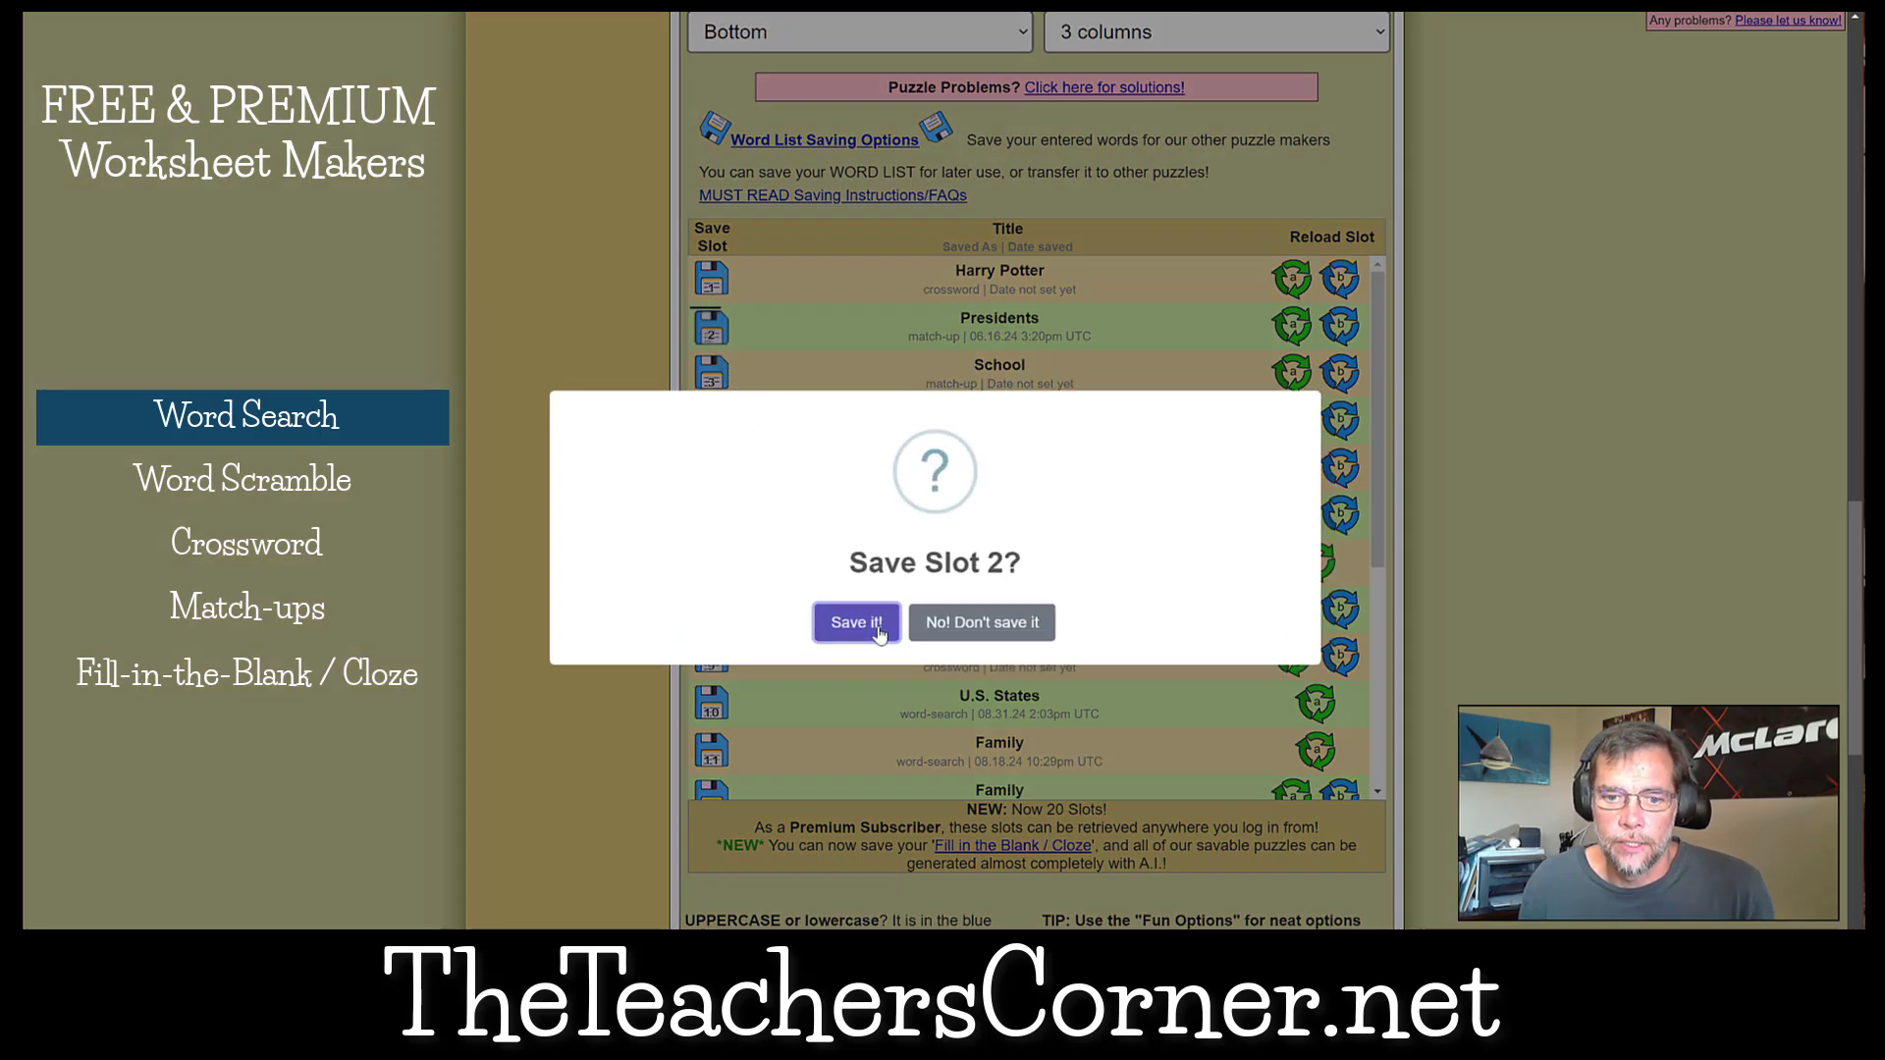
click(859, 619)
scroll(879, 634, down, 4)
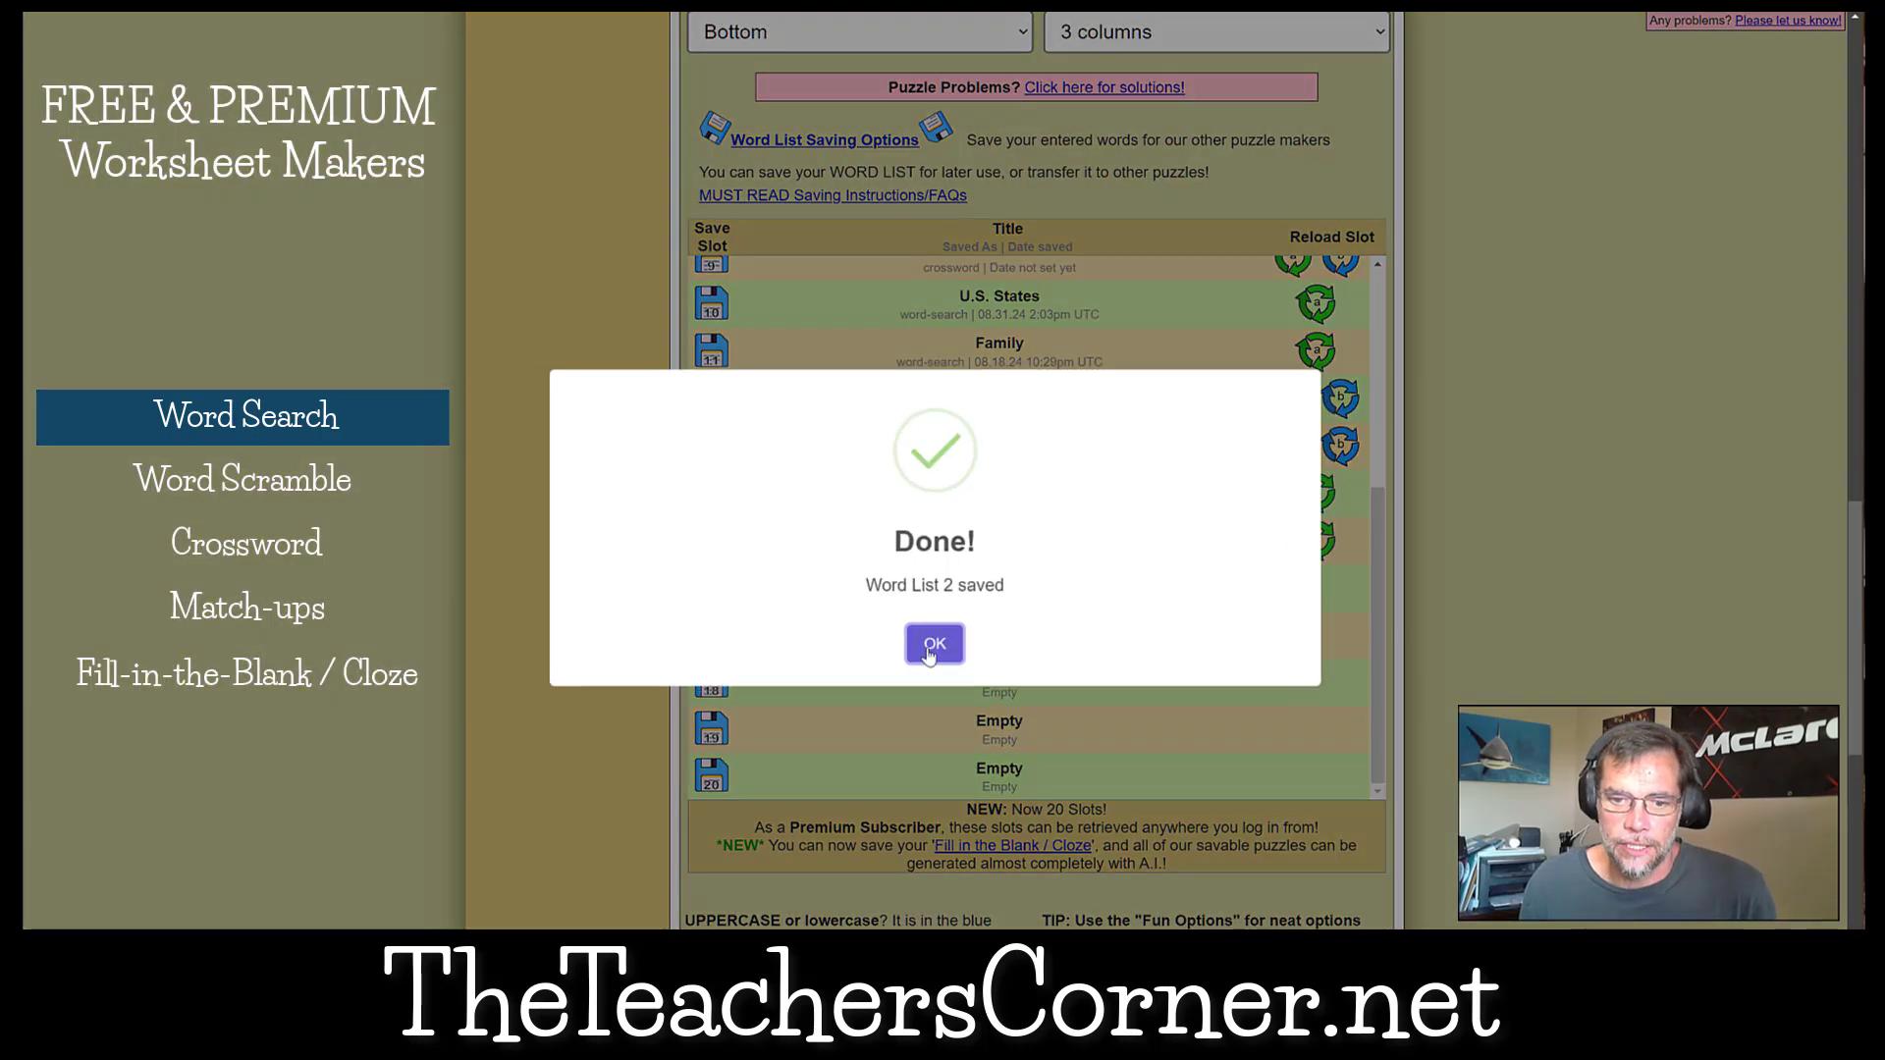
click(930, 645)
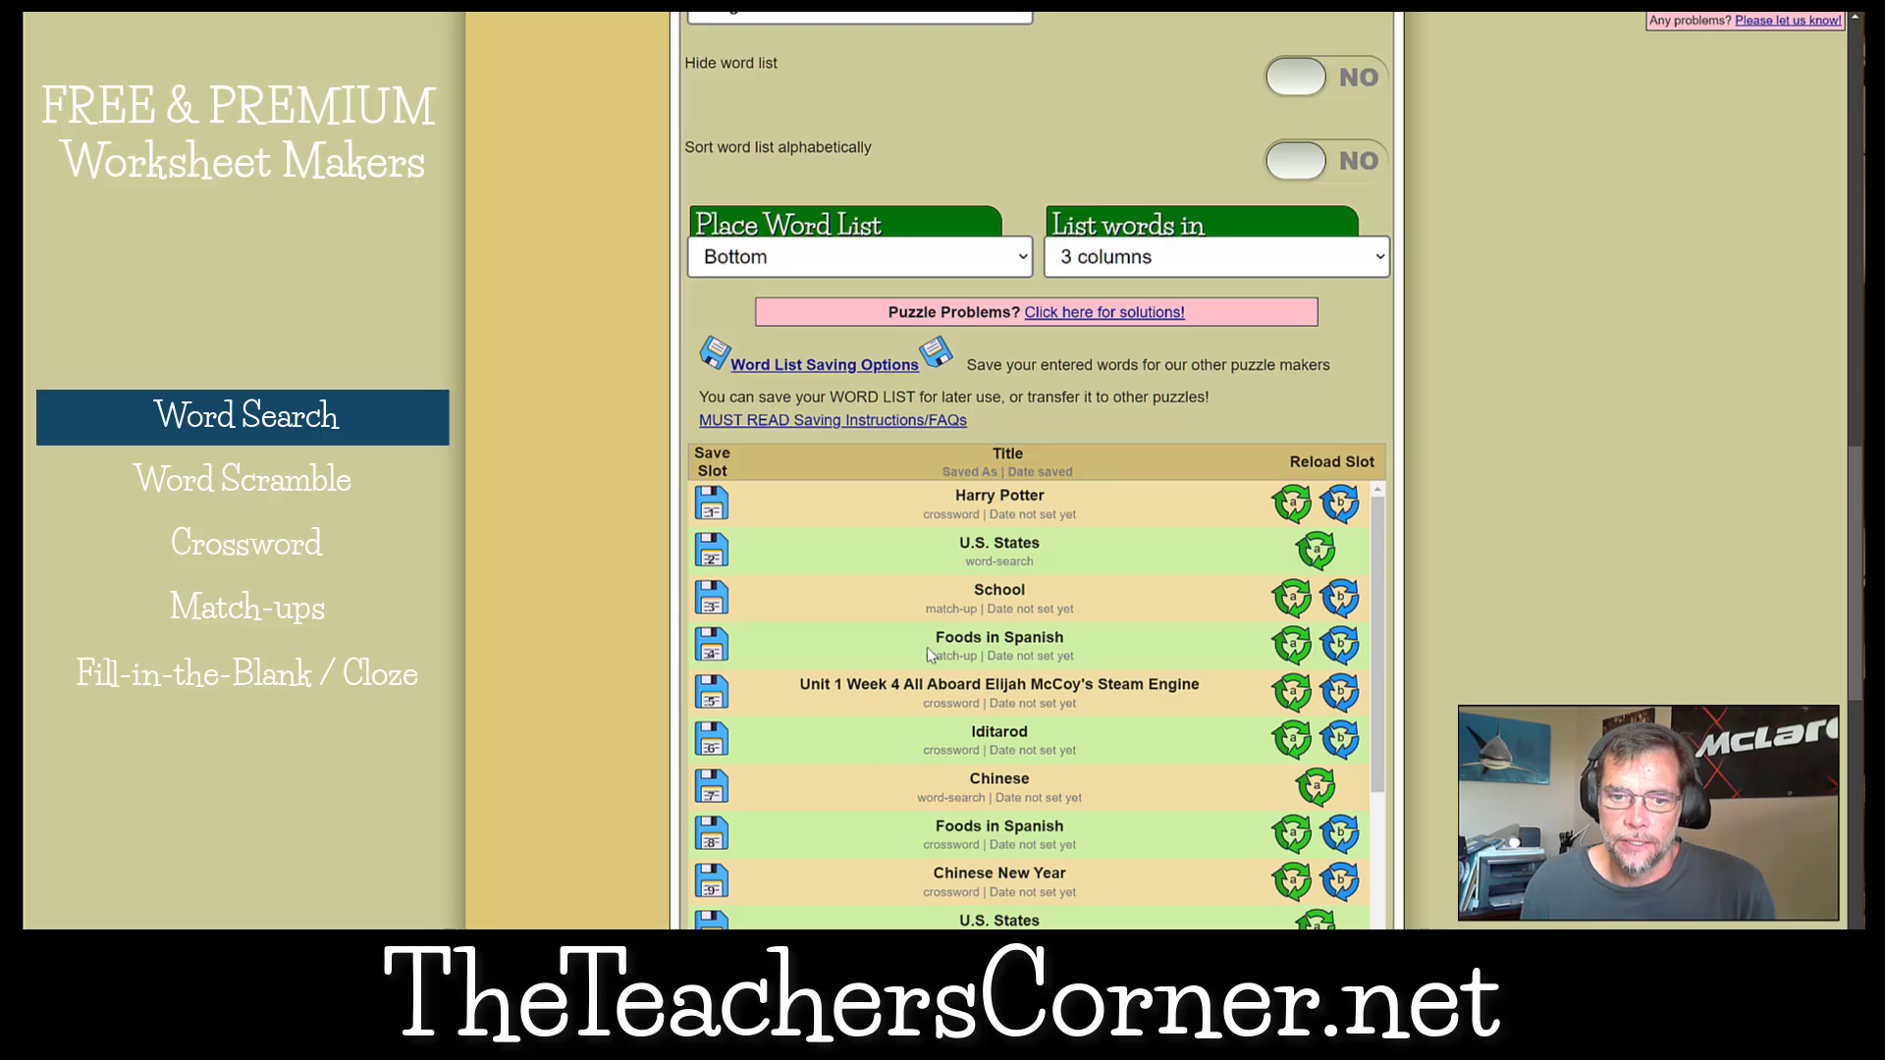
Open the Word Scramble Maker from the printable worksheets.
scroll(927, 646, up, 15)
mouse_move(579, 251)
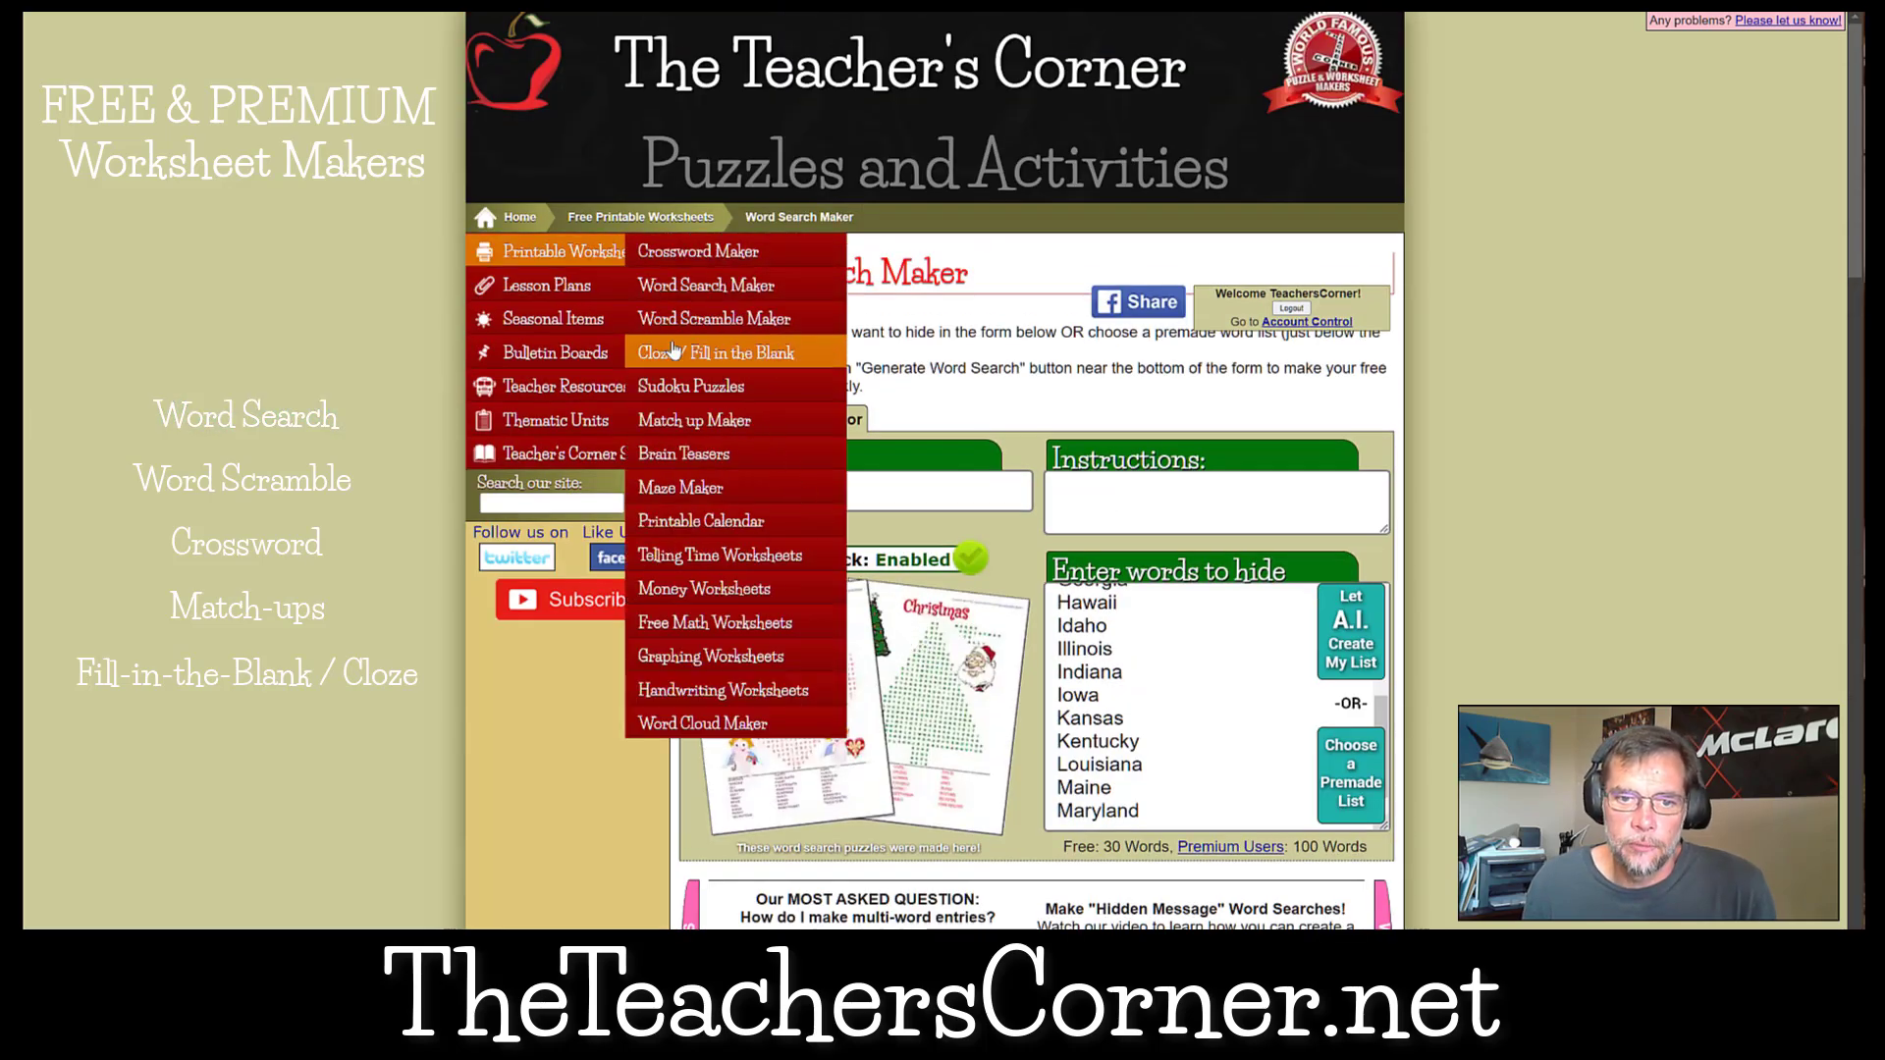
click(711, 318)
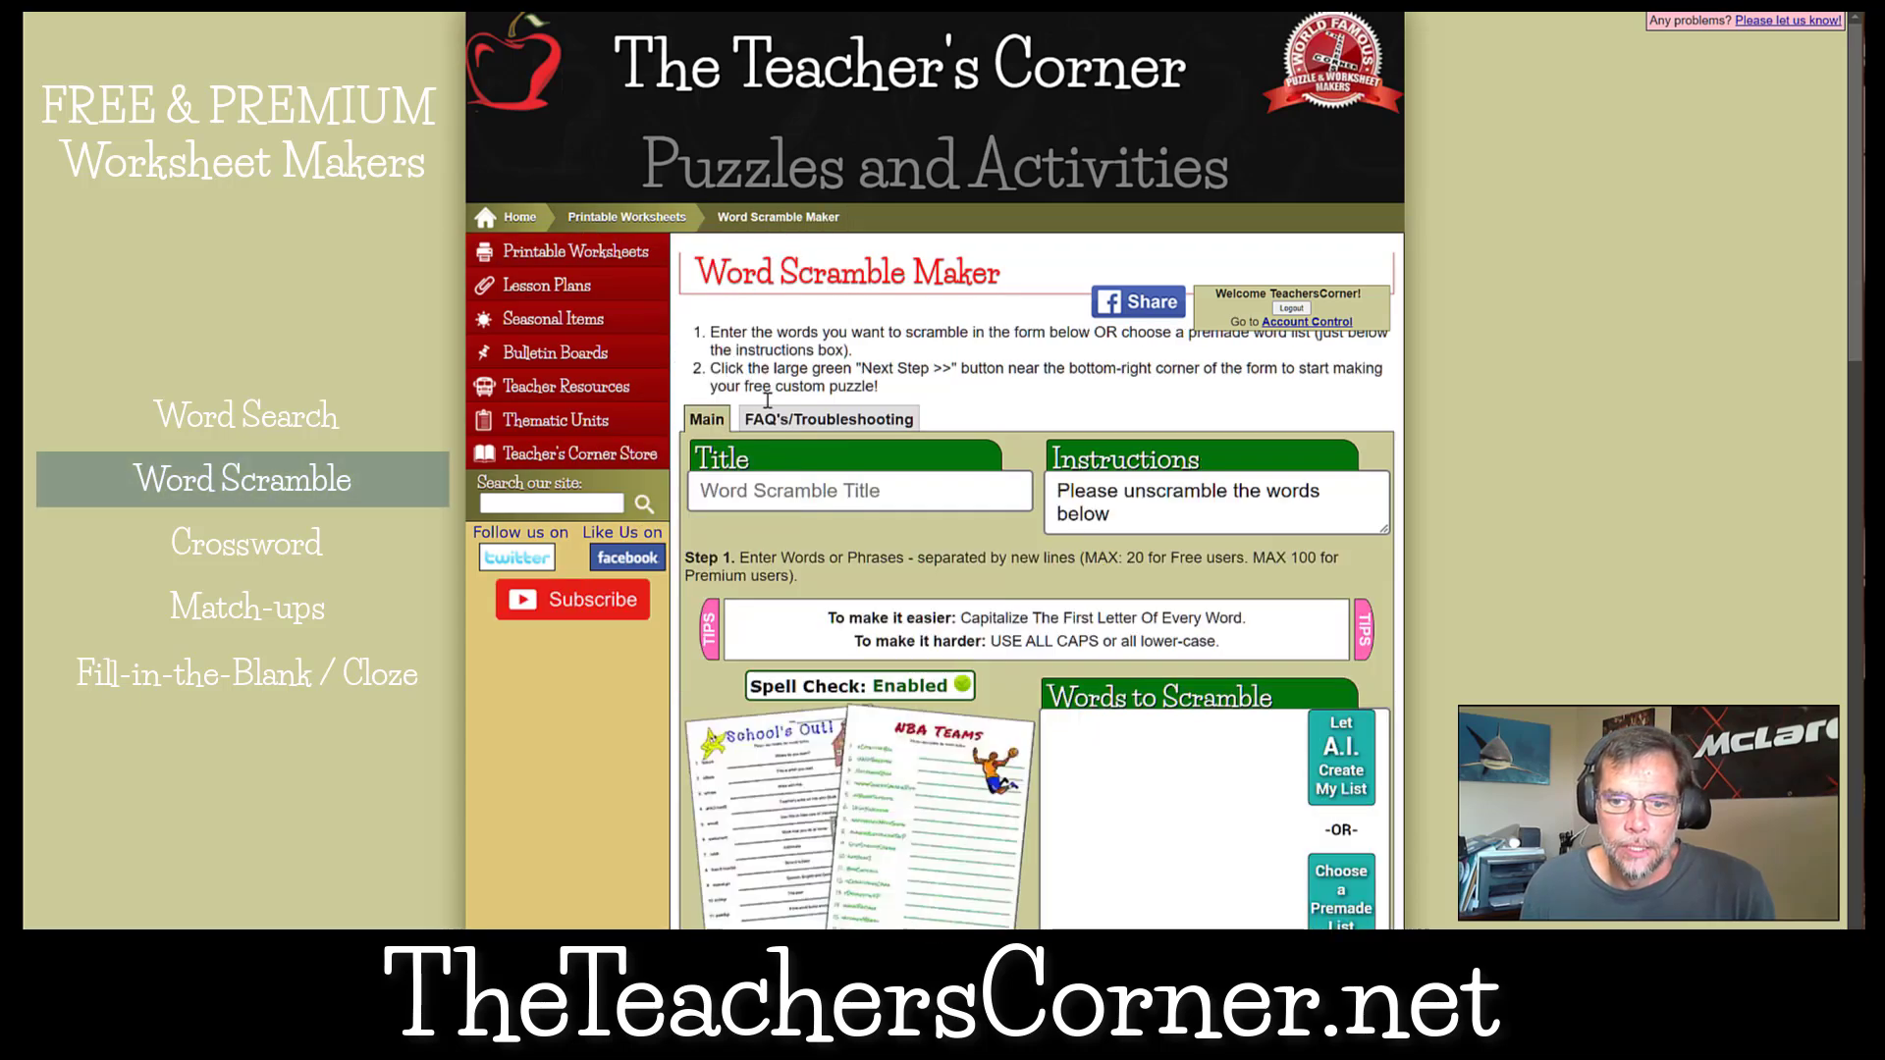
click(1320, 746)
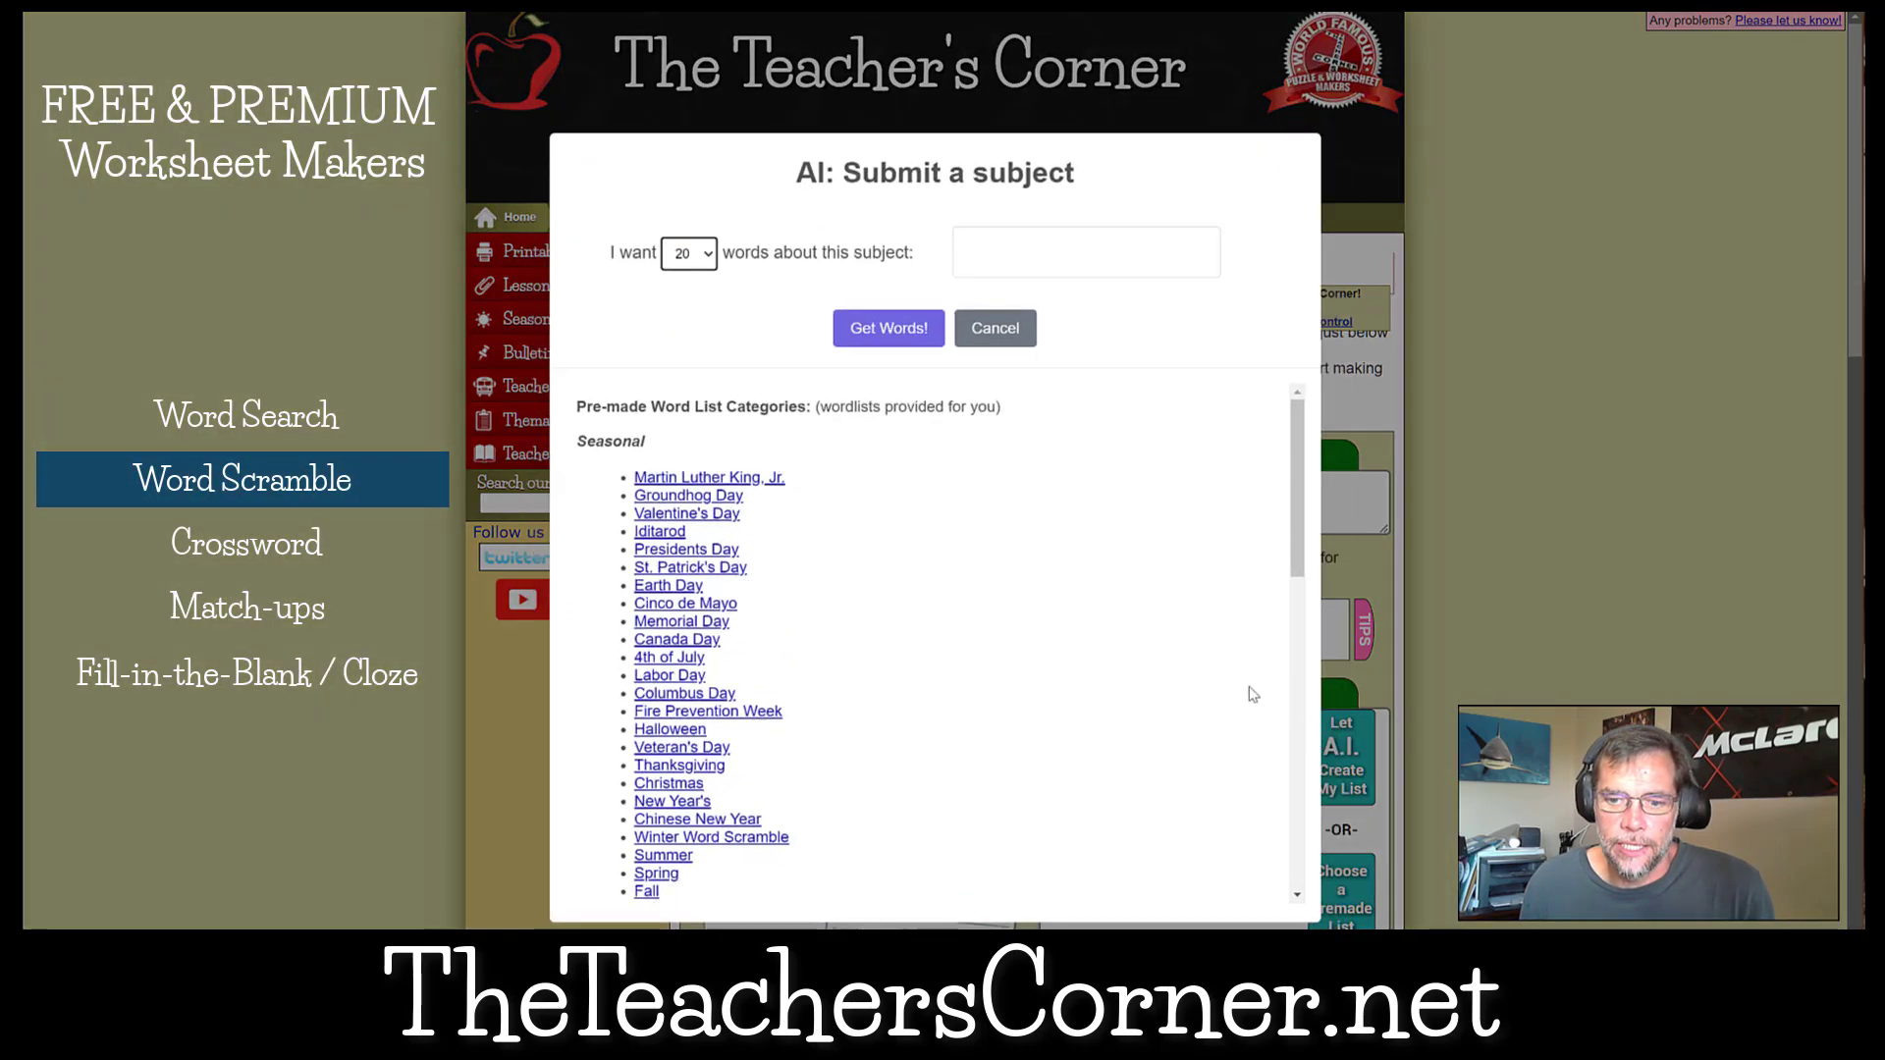
click(705, 254)
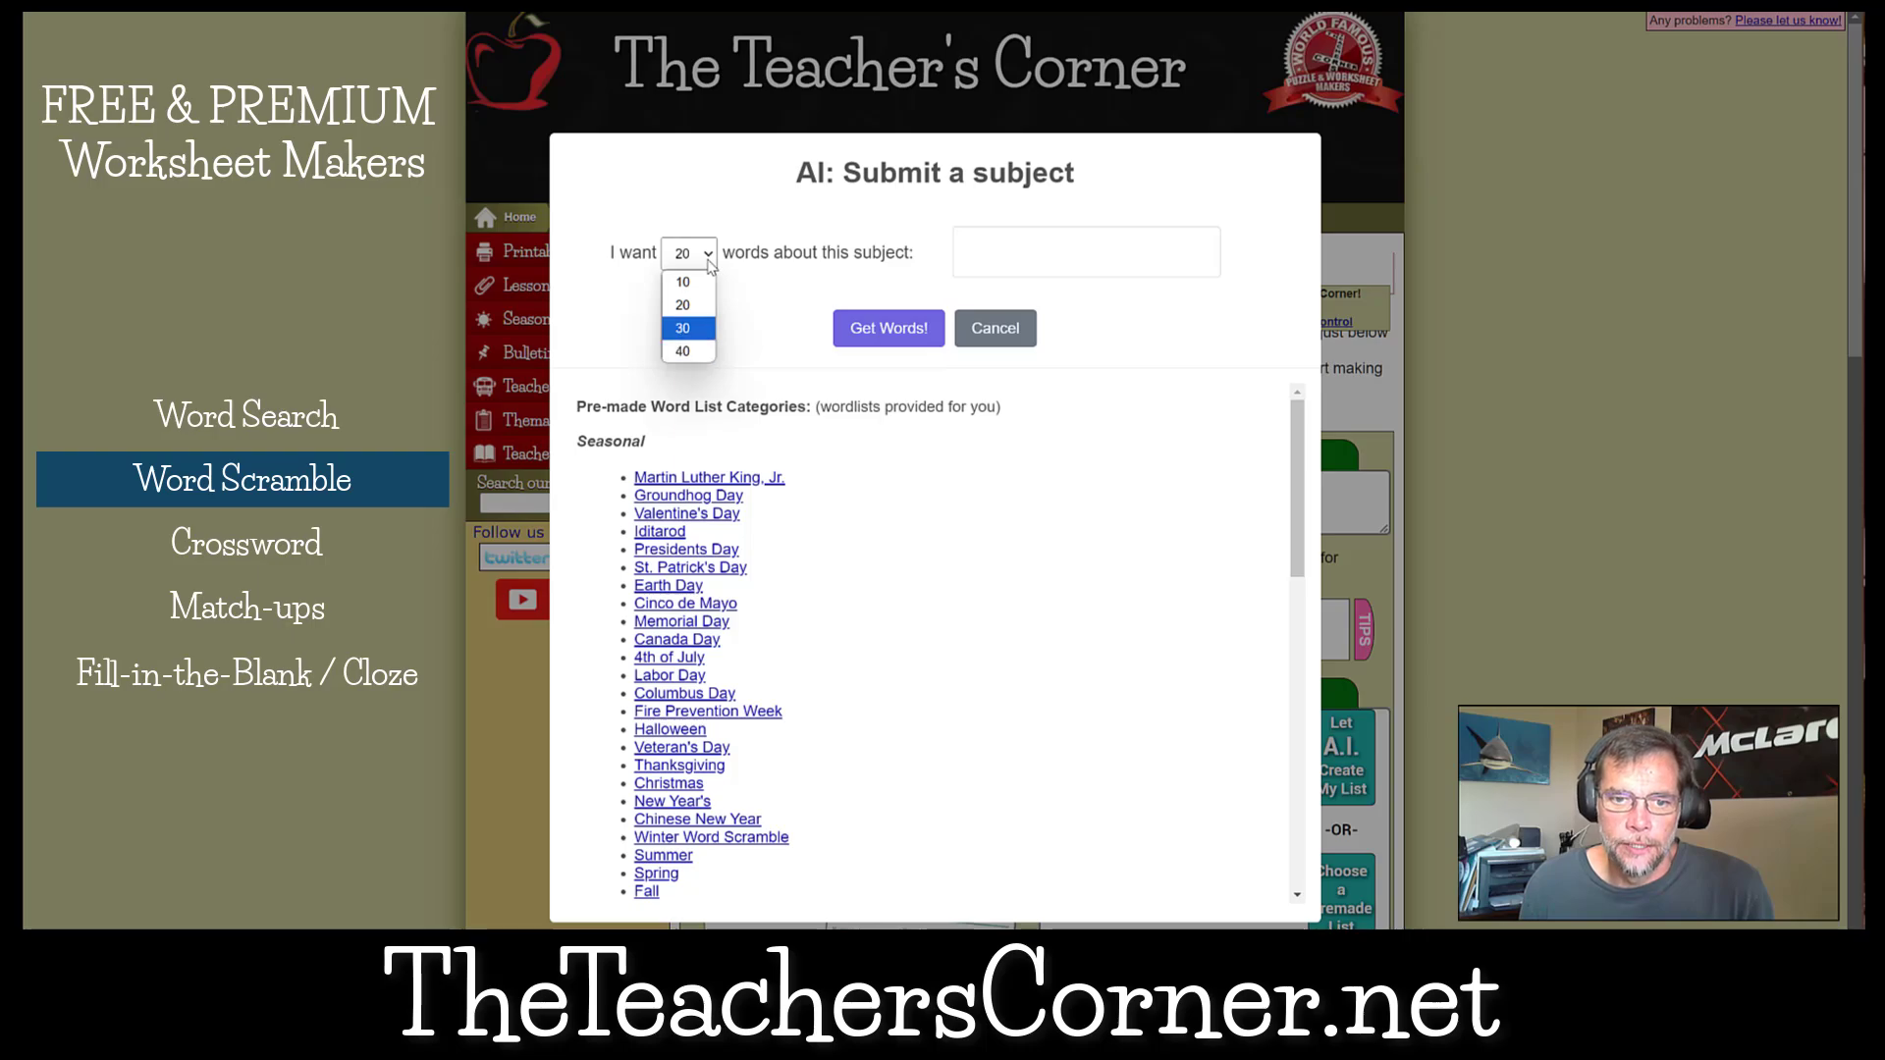
click(879, 254)
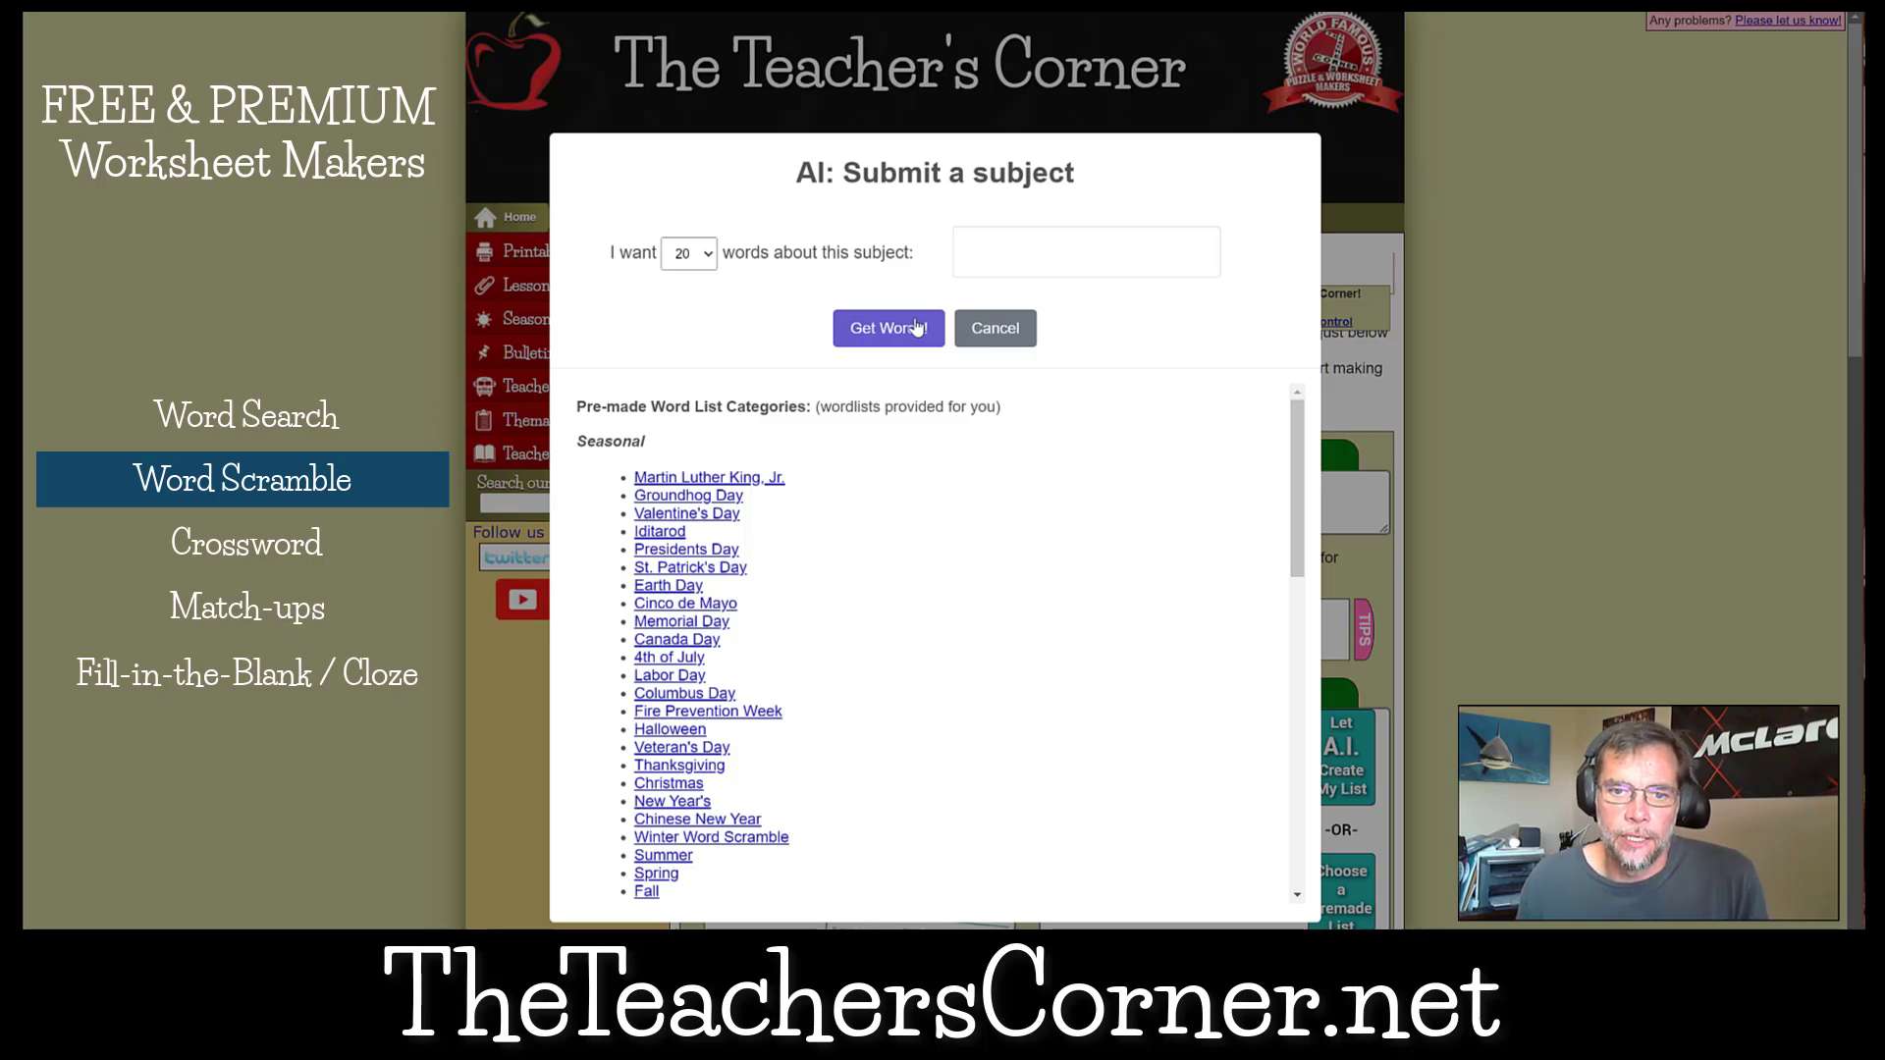
click(1006, 329)
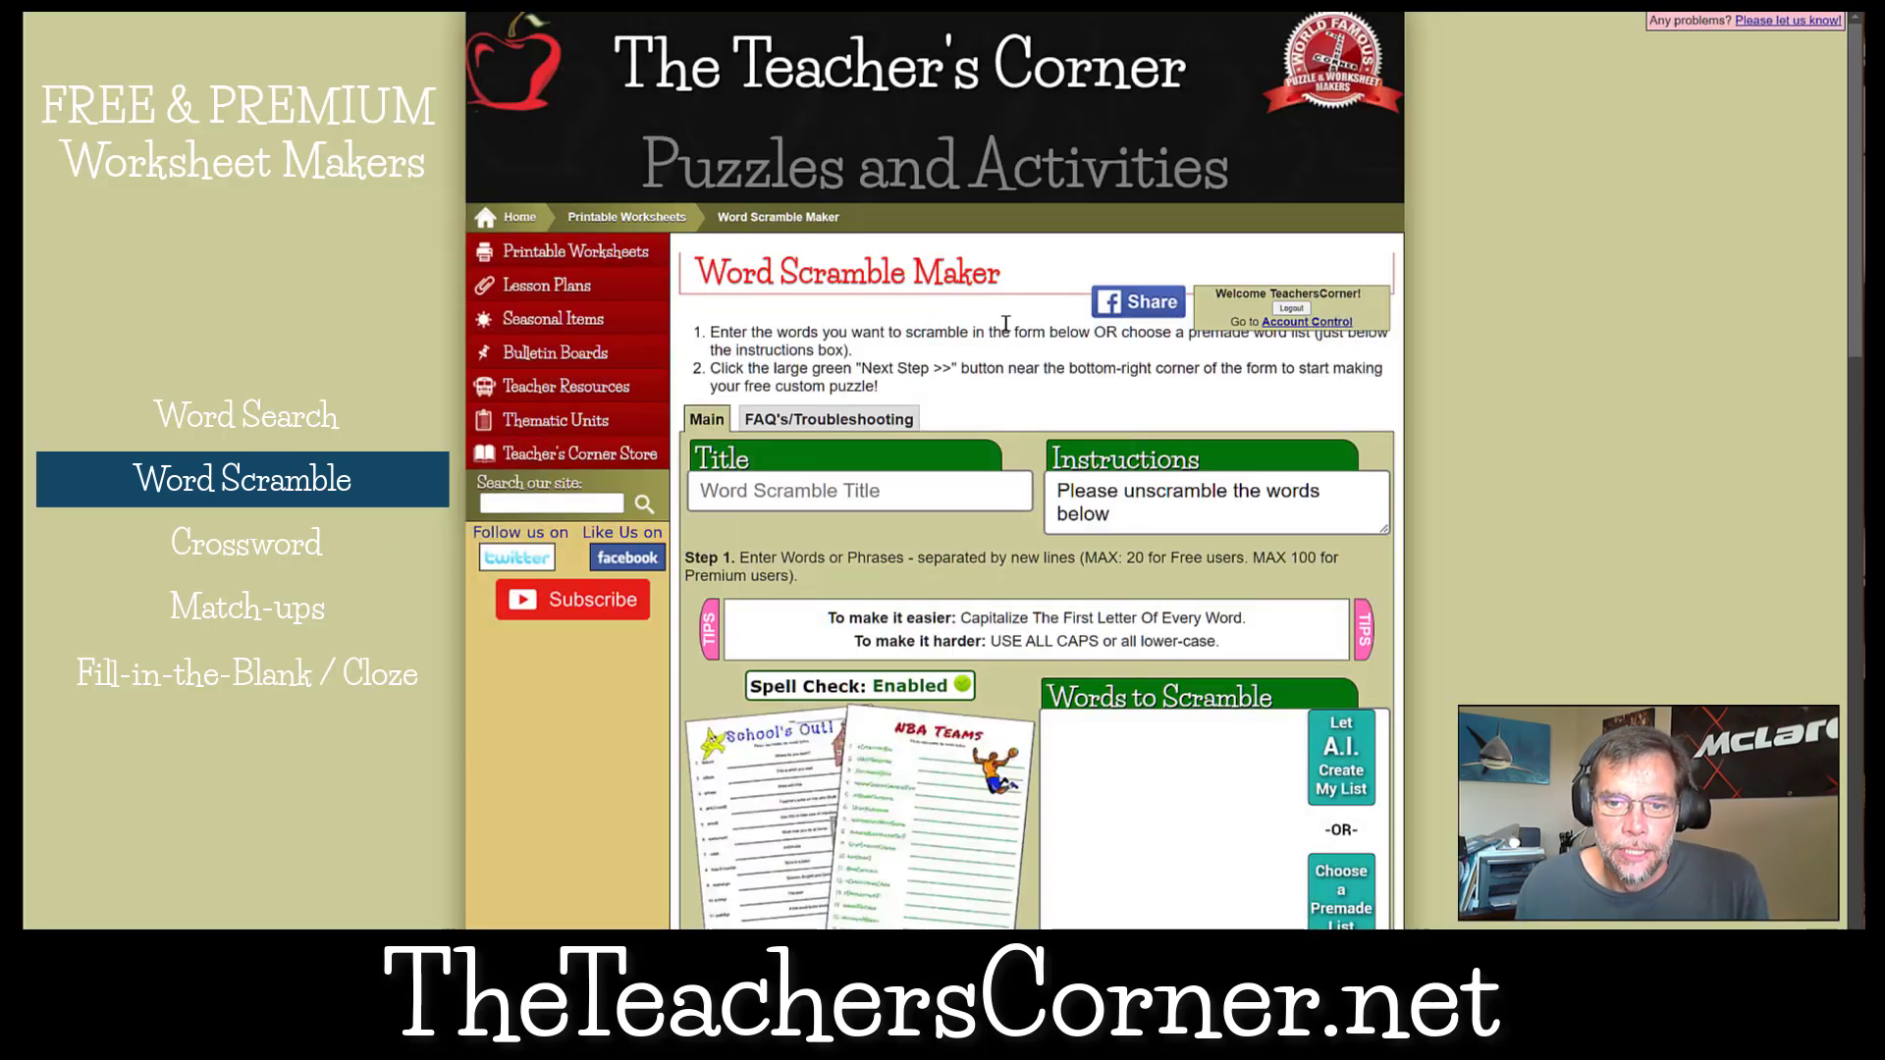
Load the saved U.S. States word list from slot 2 into the word scramble form.
scroll(1005, 324, down, 15)
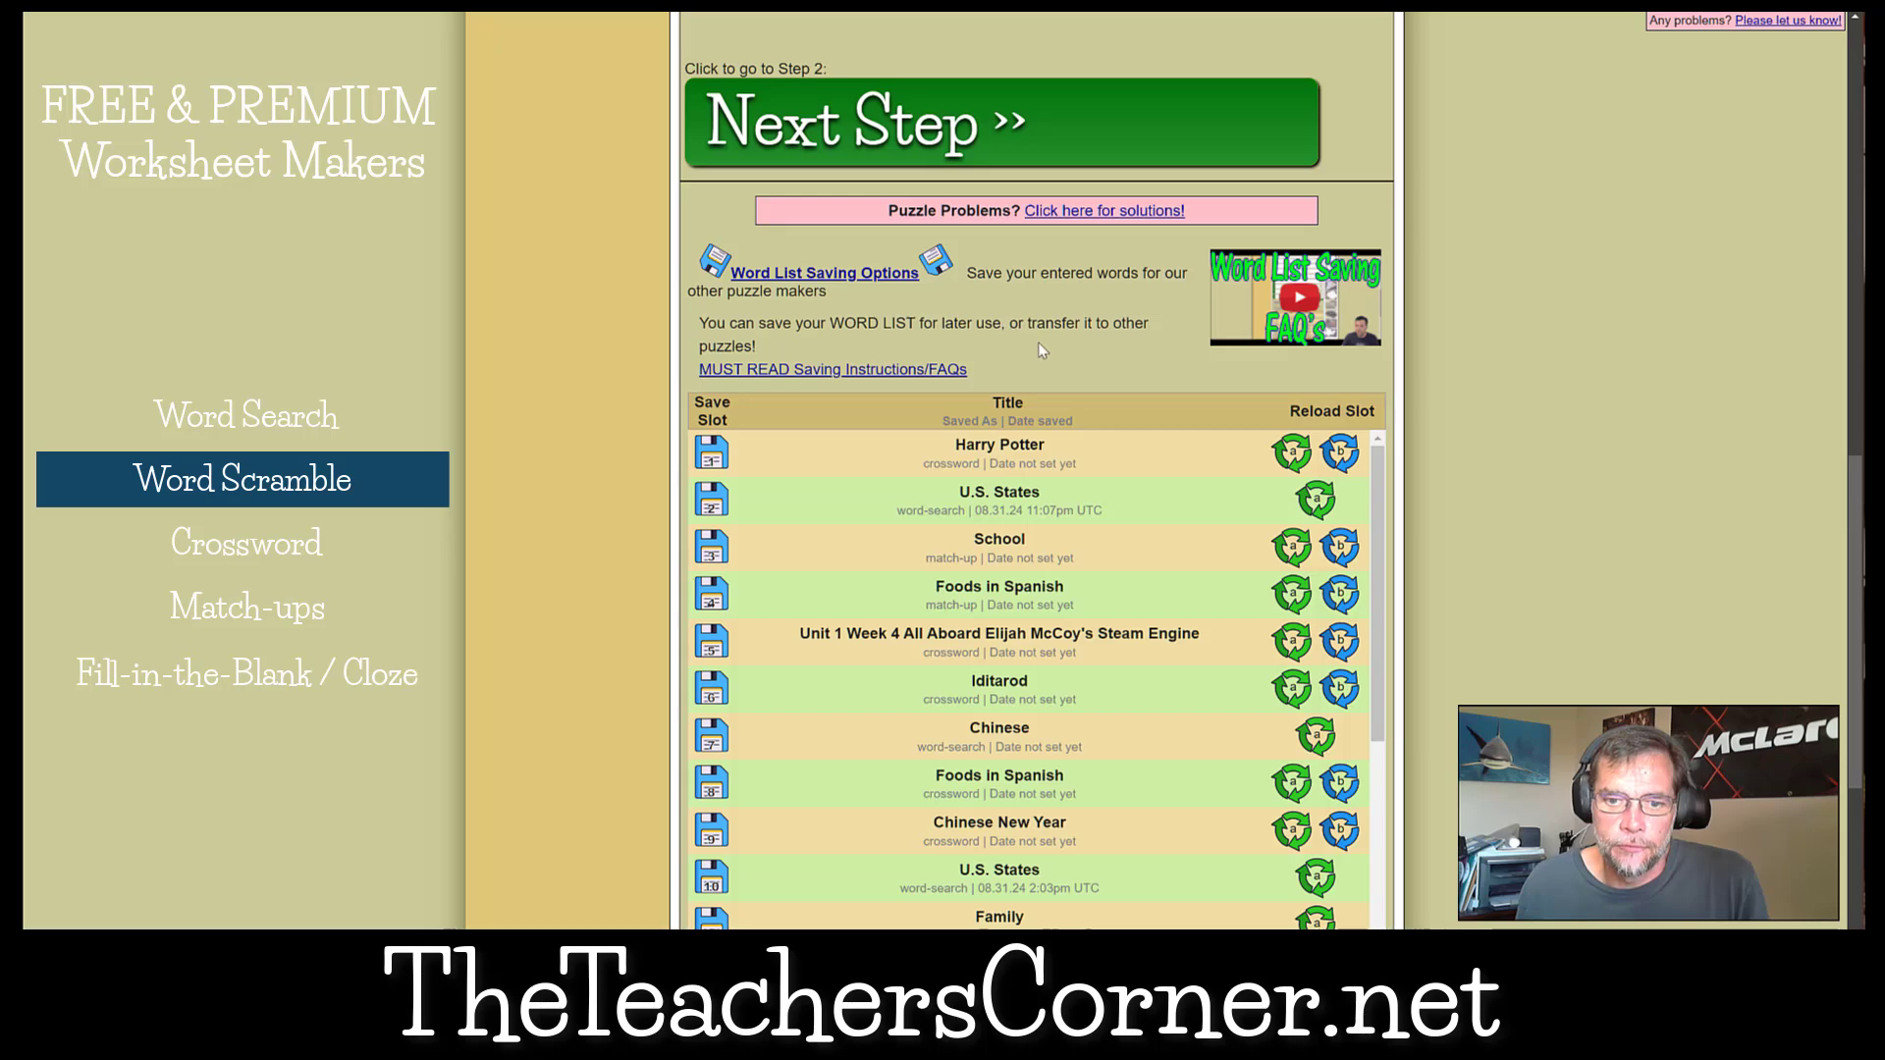
click(1317, 503)
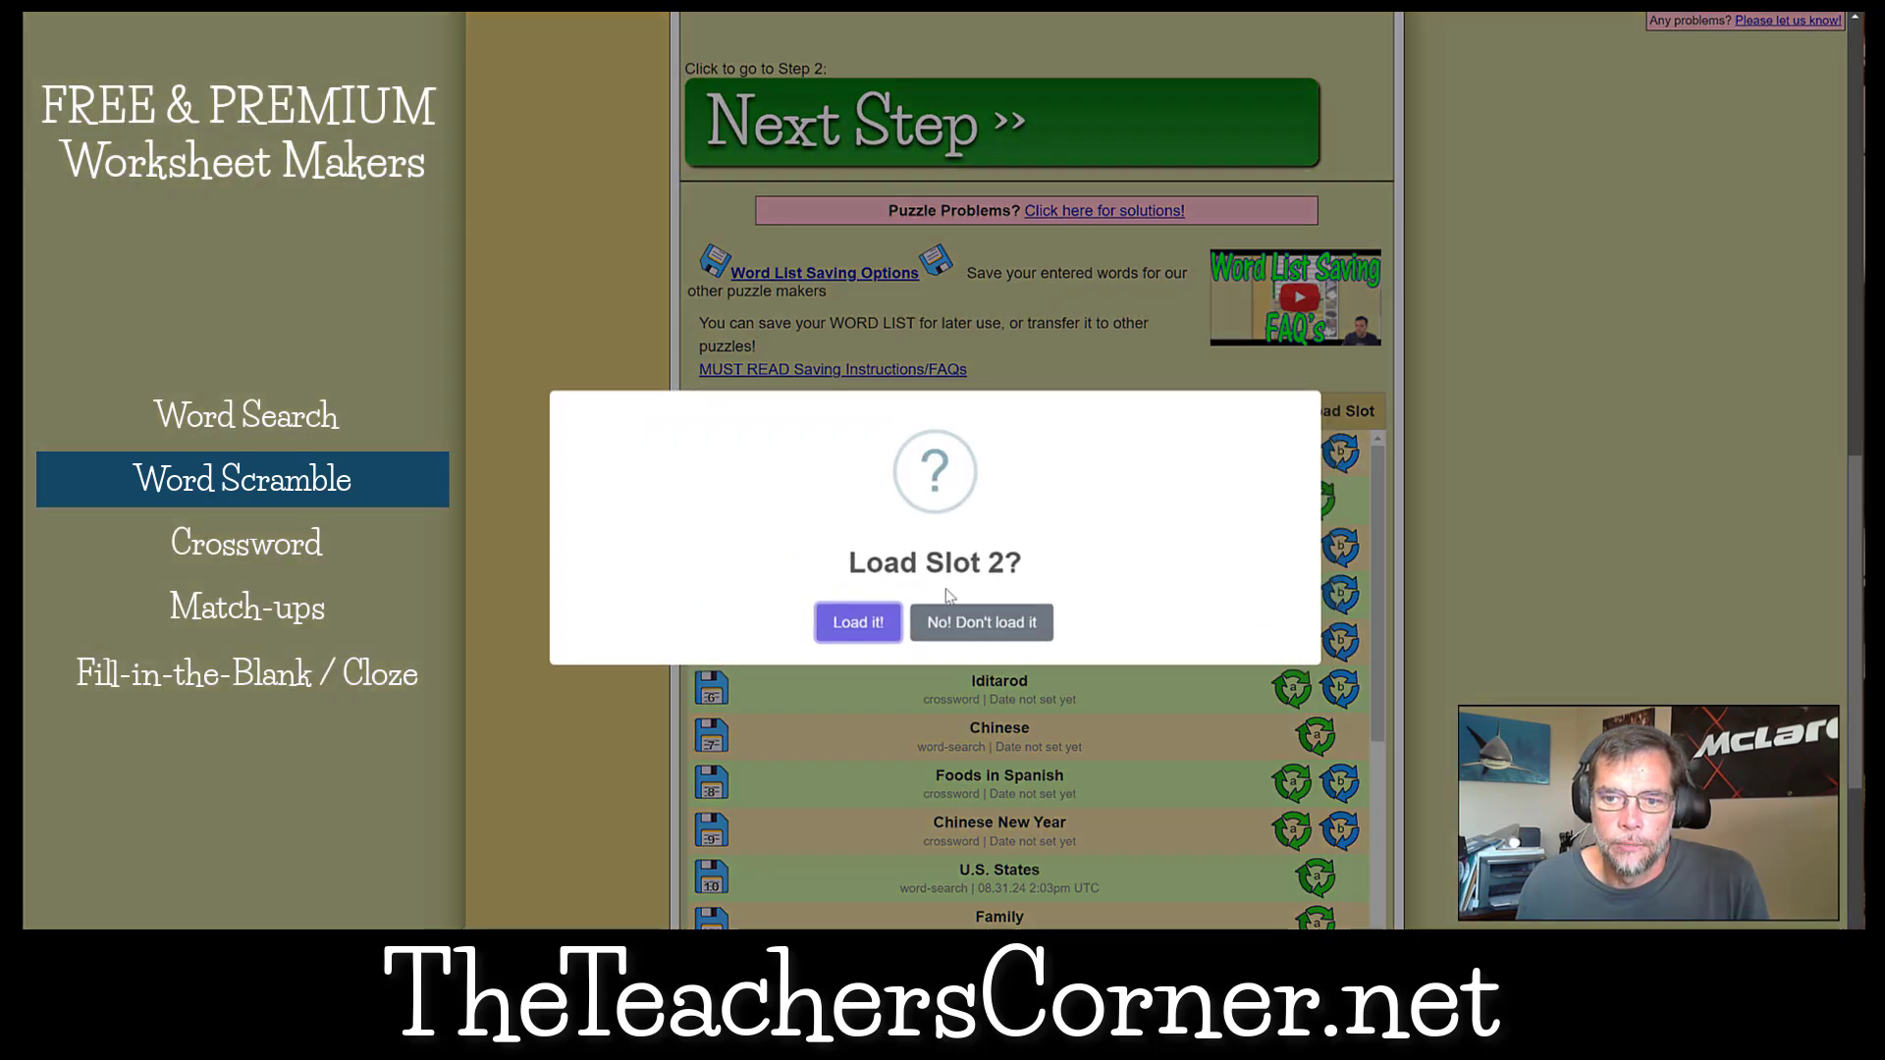
click(856, 619)
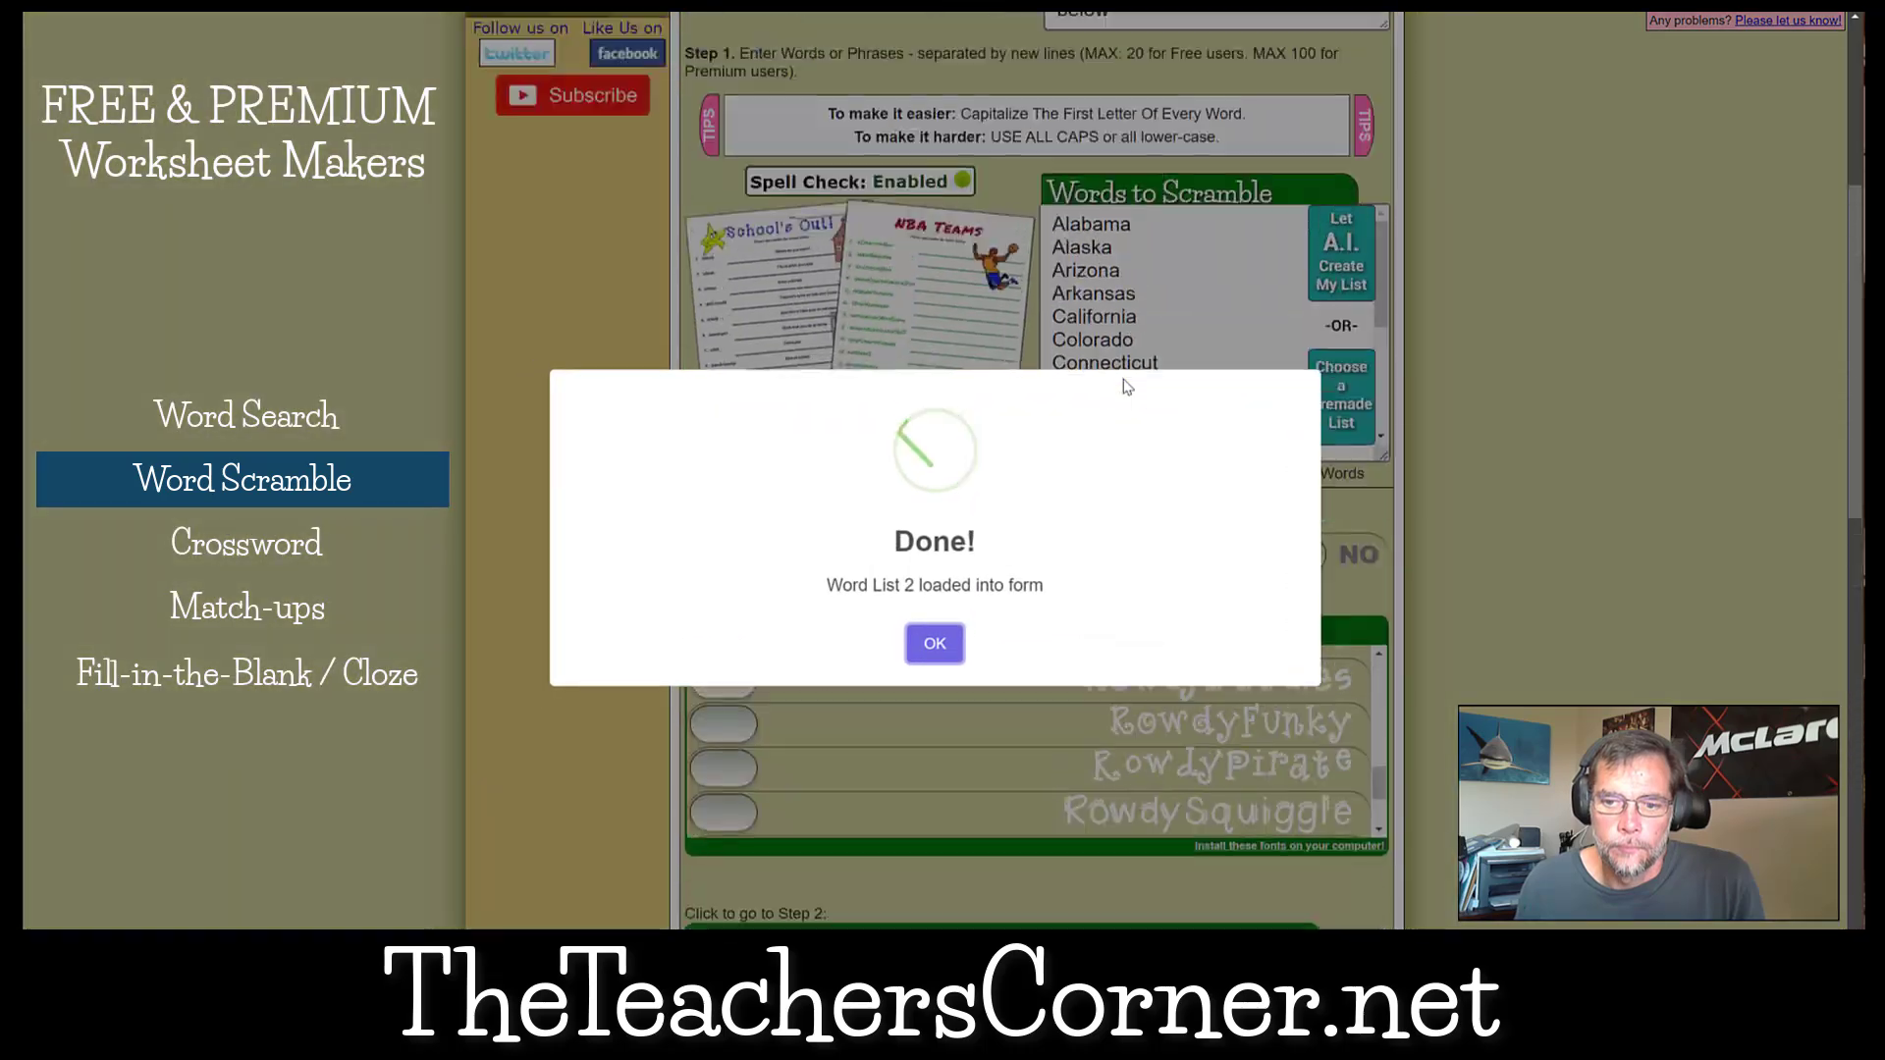
click(934, 643)
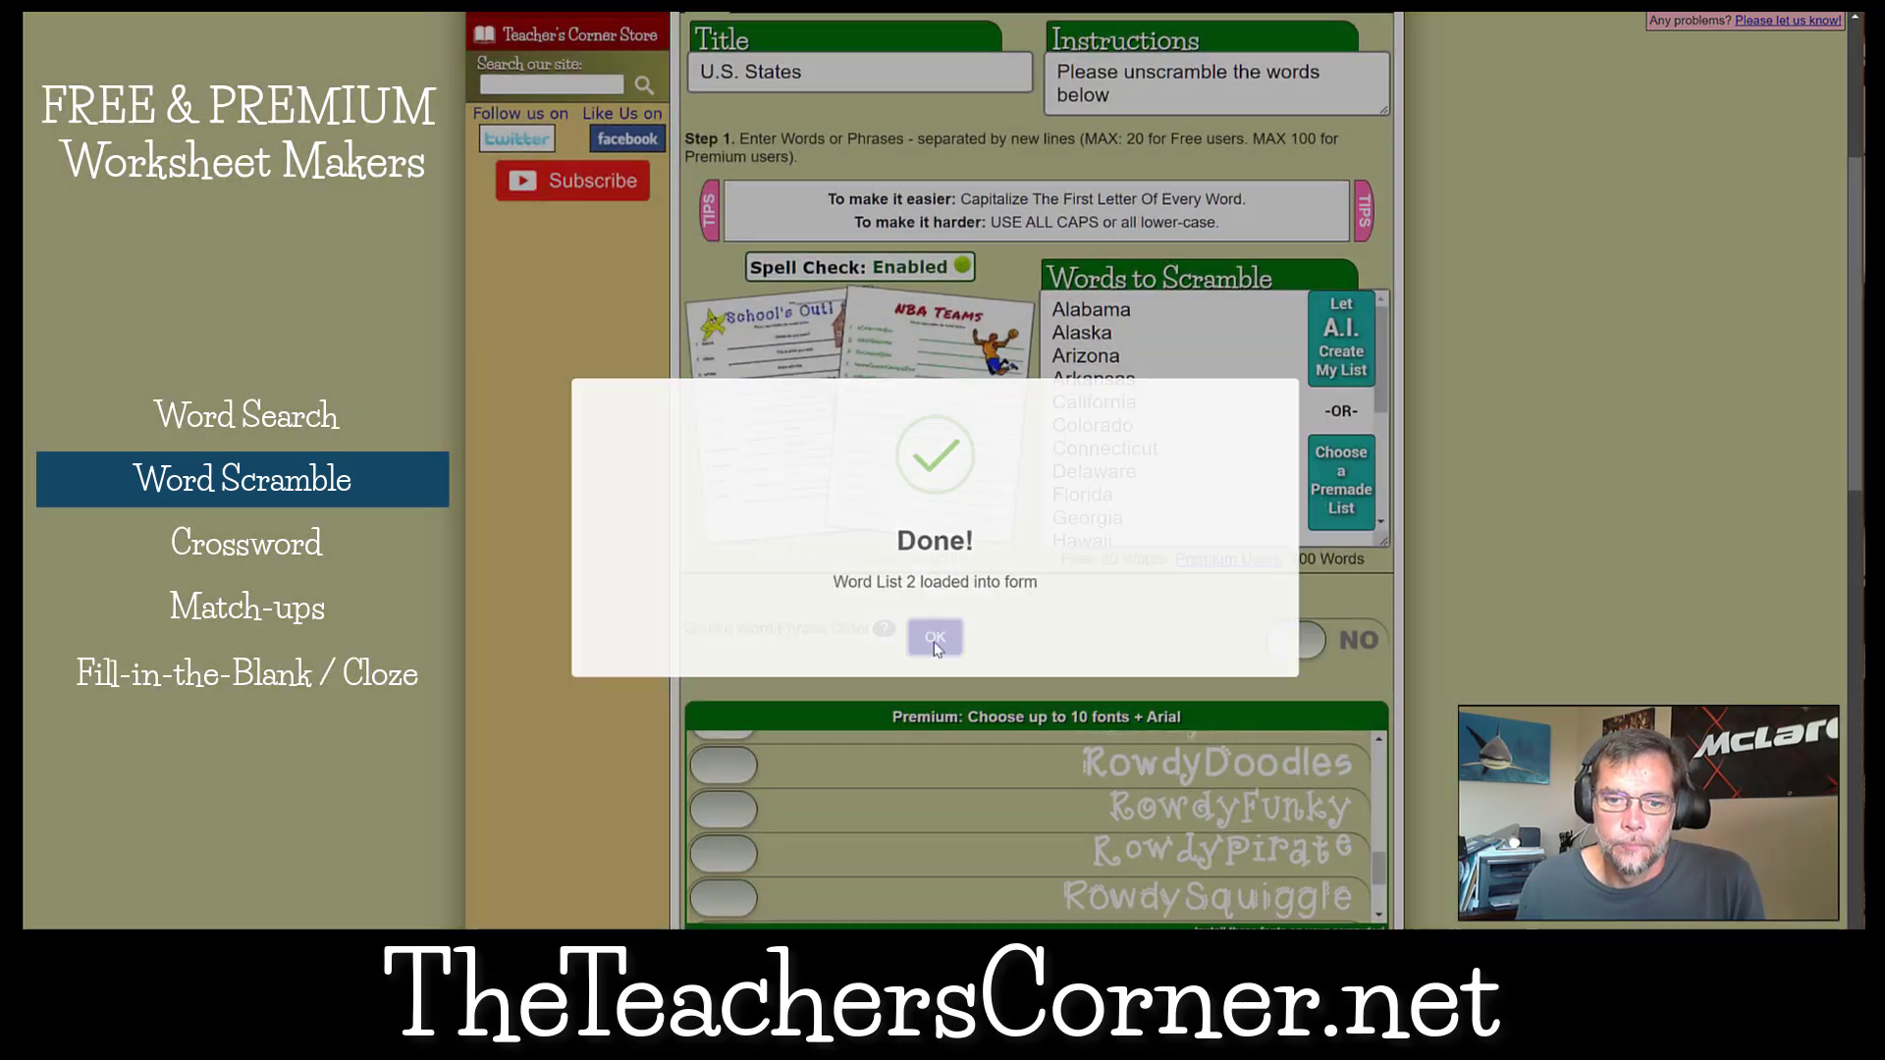
scroll(934, 651, down, 10)
scroll(934, 650, up, 10)
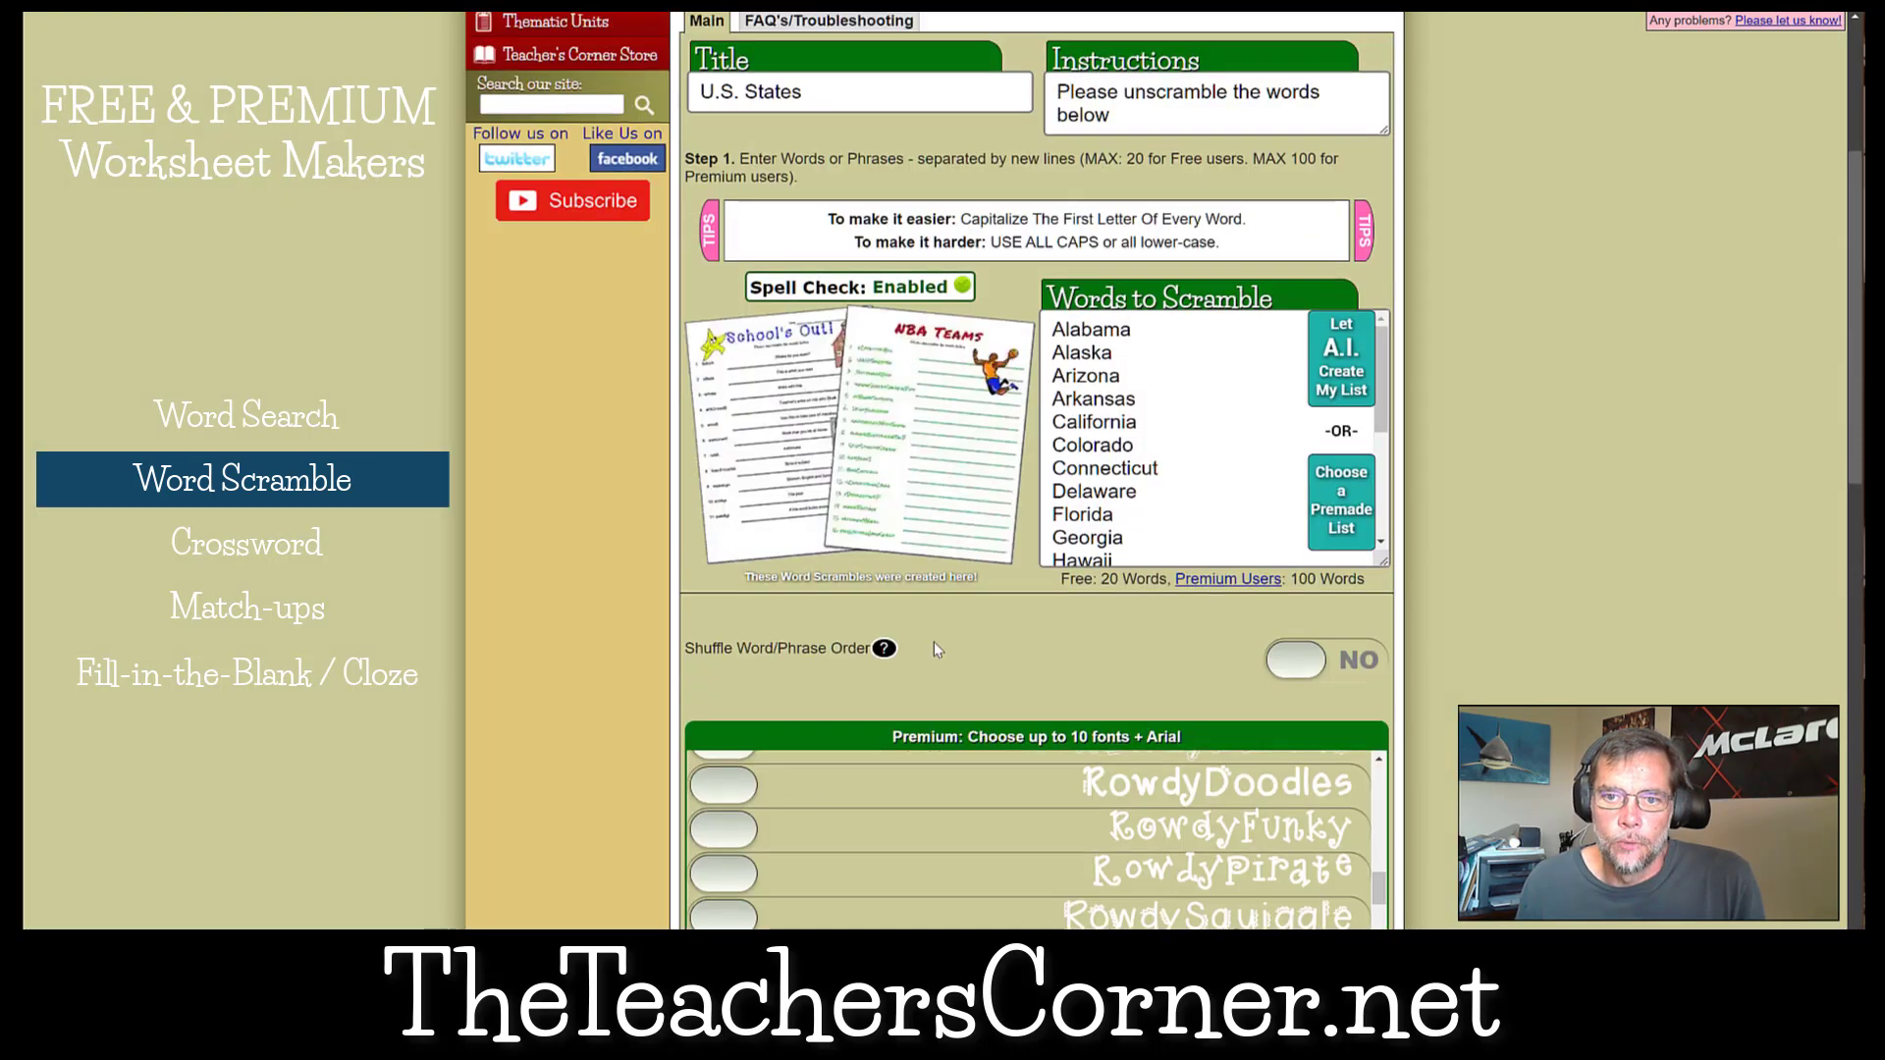
Continue to Step 2 of the word scramble and scramble the entire words for all listed states.
scroll(943, 589, down, 7)
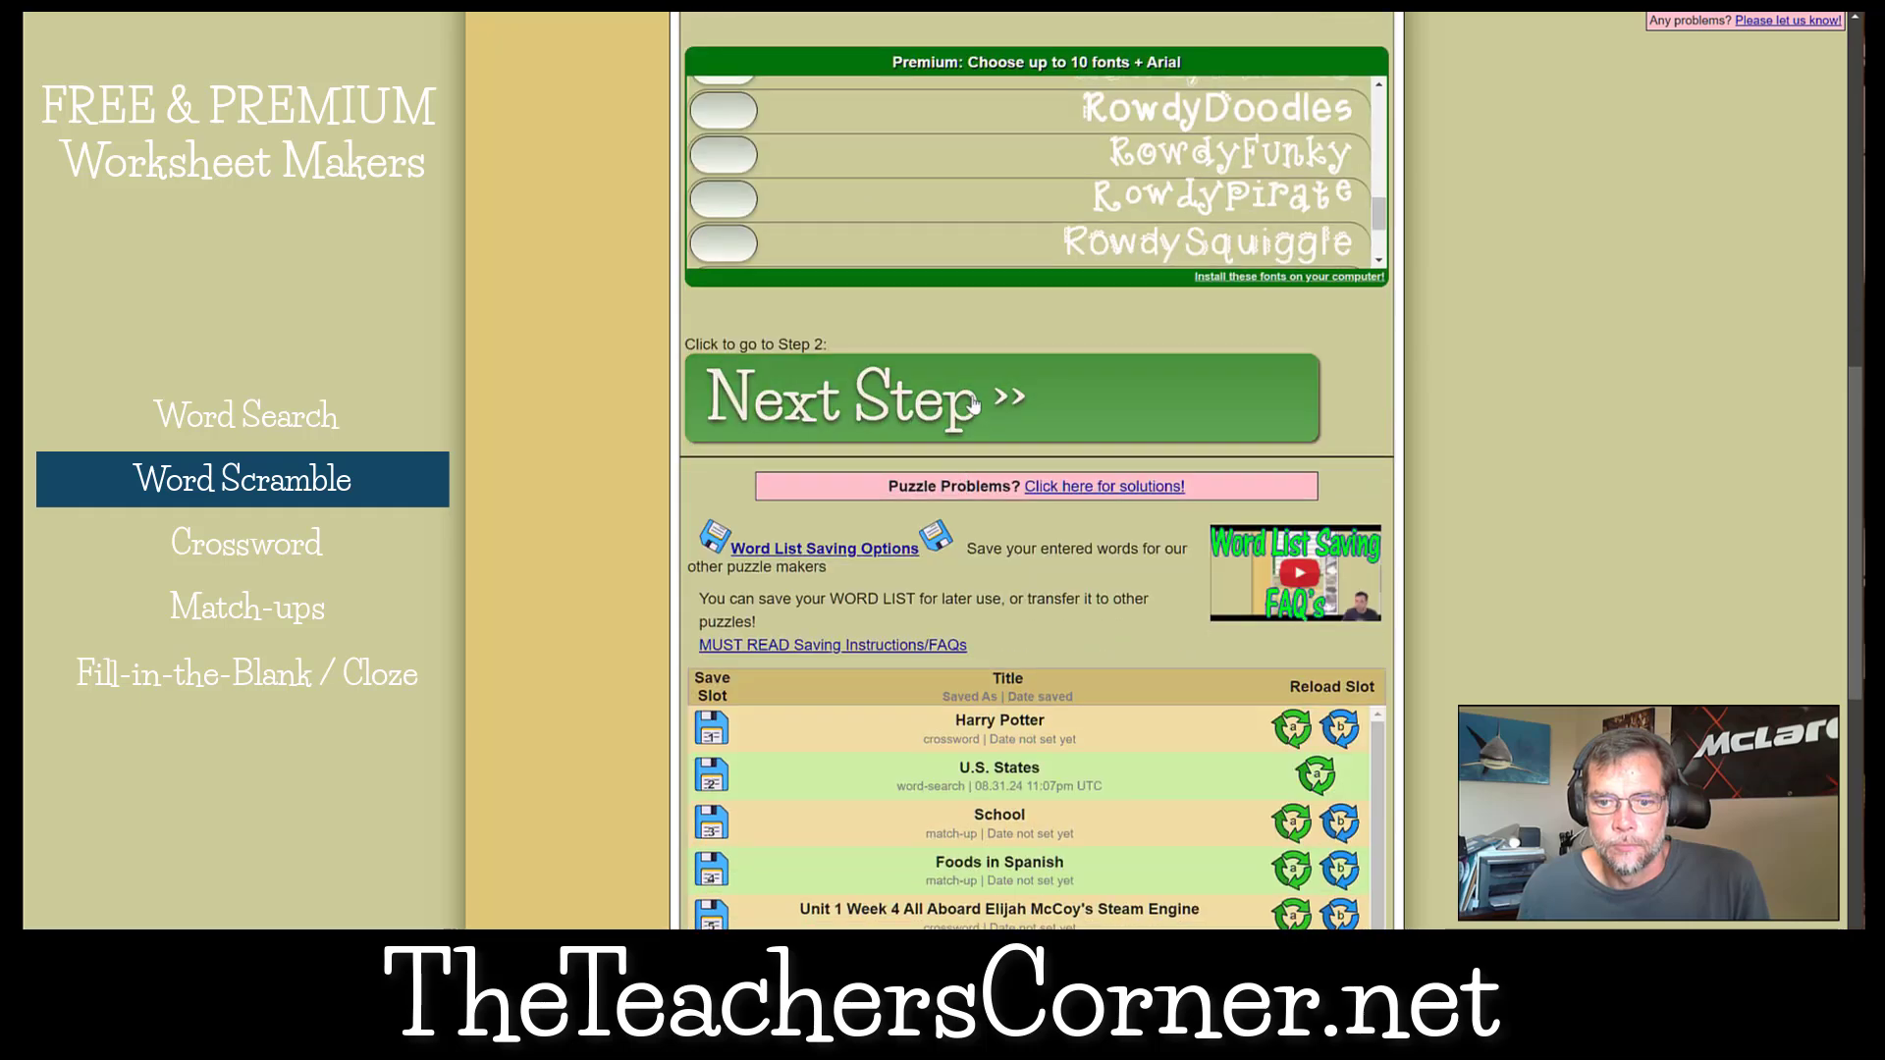
click(972, 394)
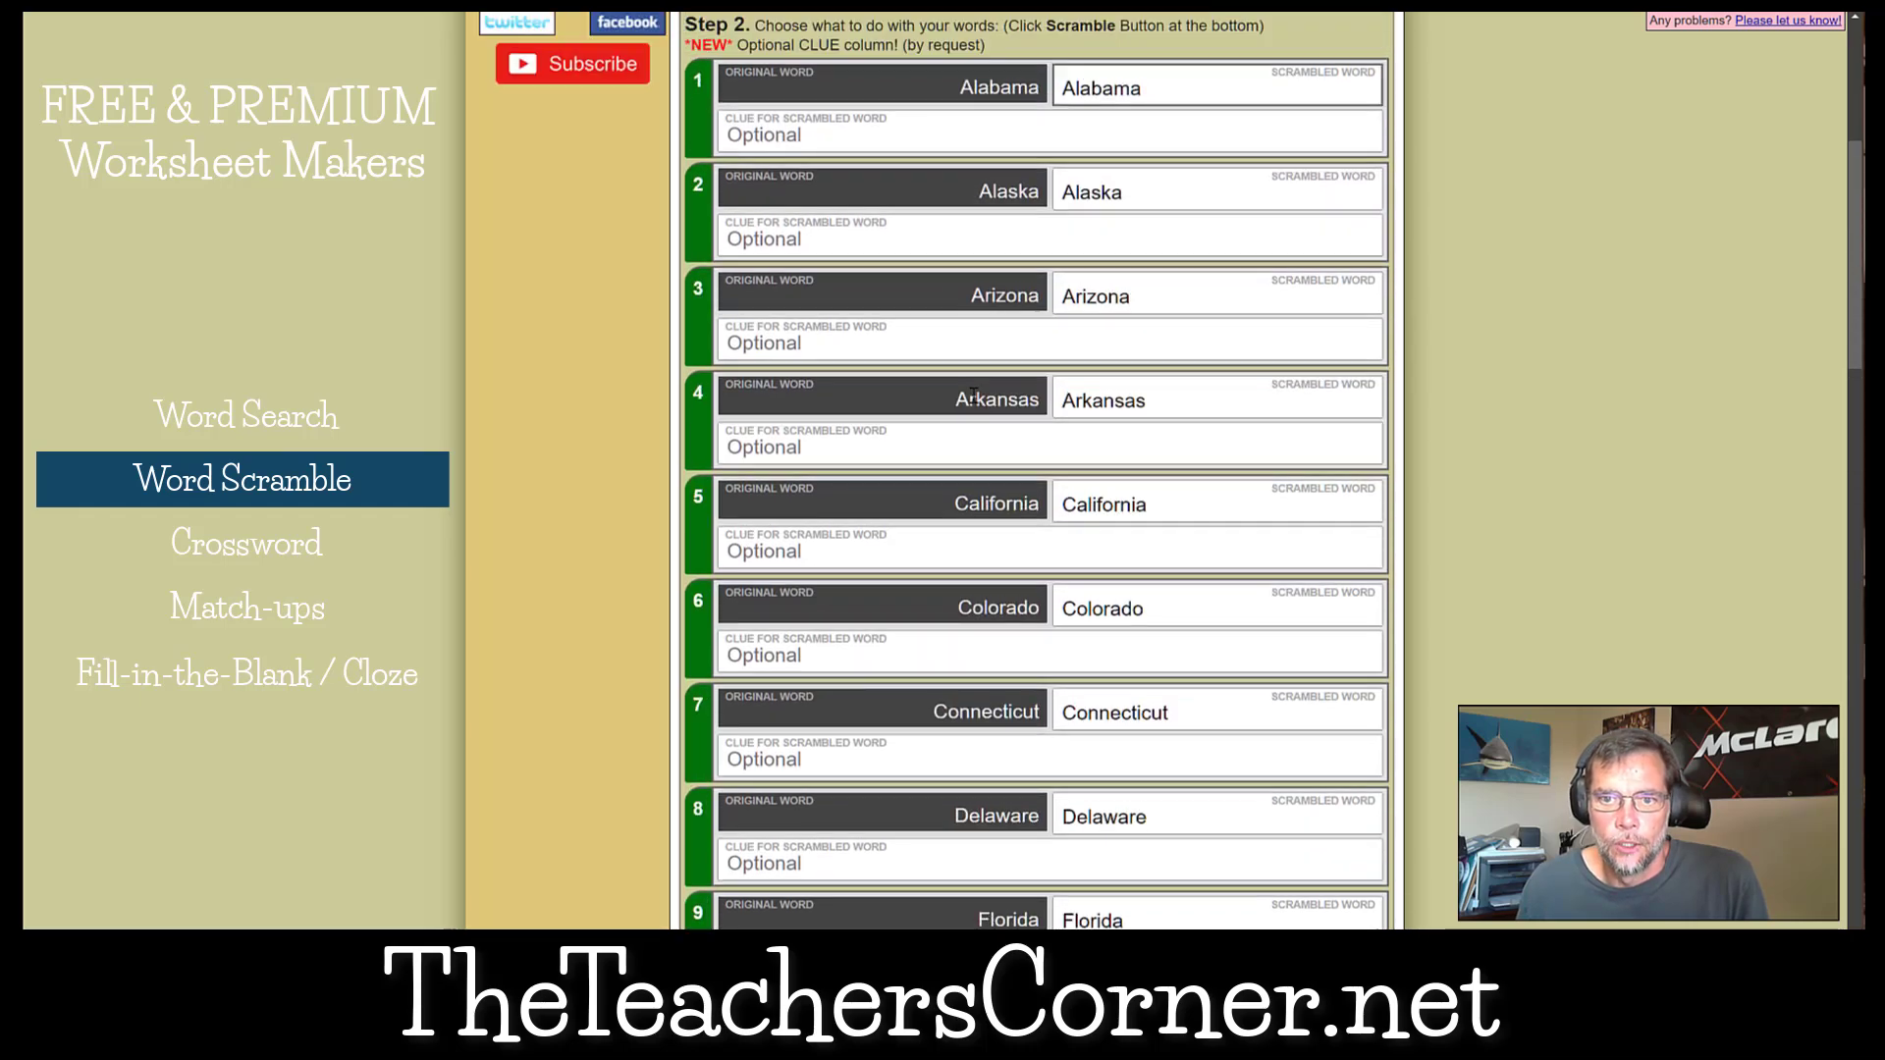
scroll(971, 394, down, 3)
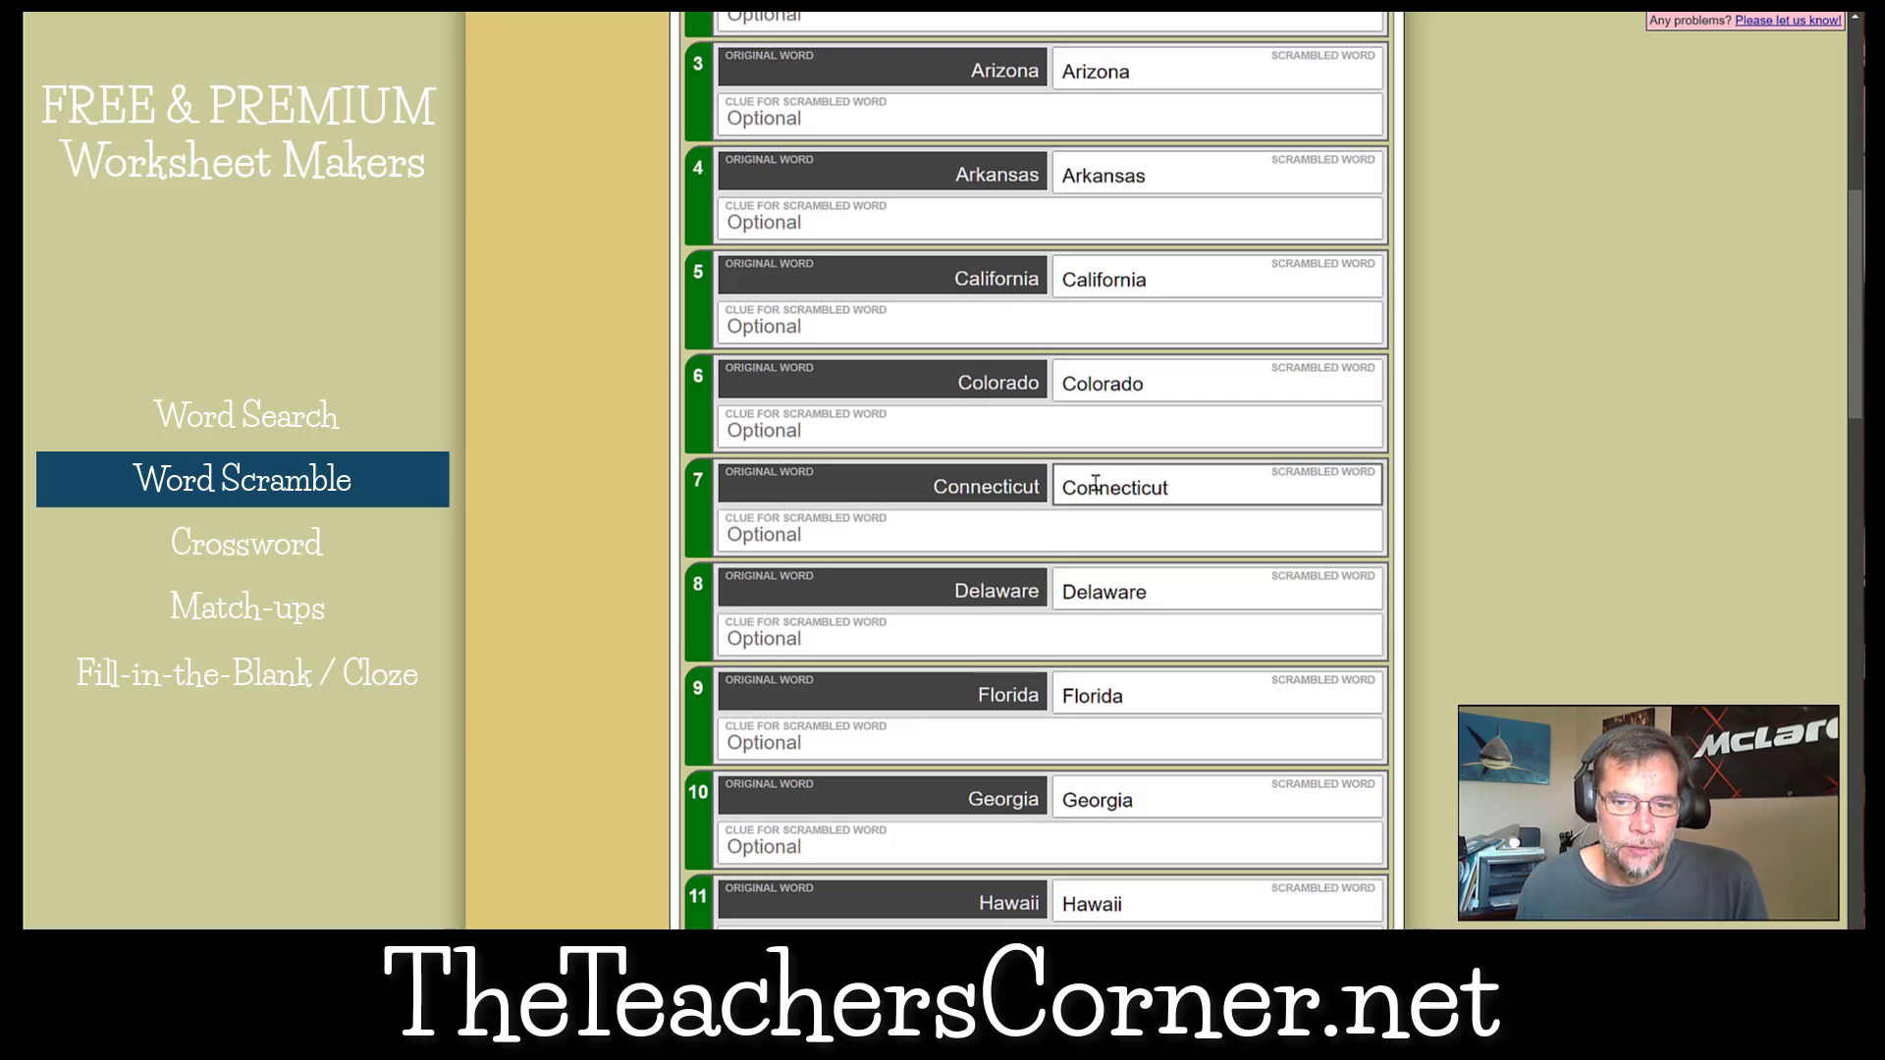
scroll(1352, 667, down, 5)
scroll(1353, 675, down, 7)
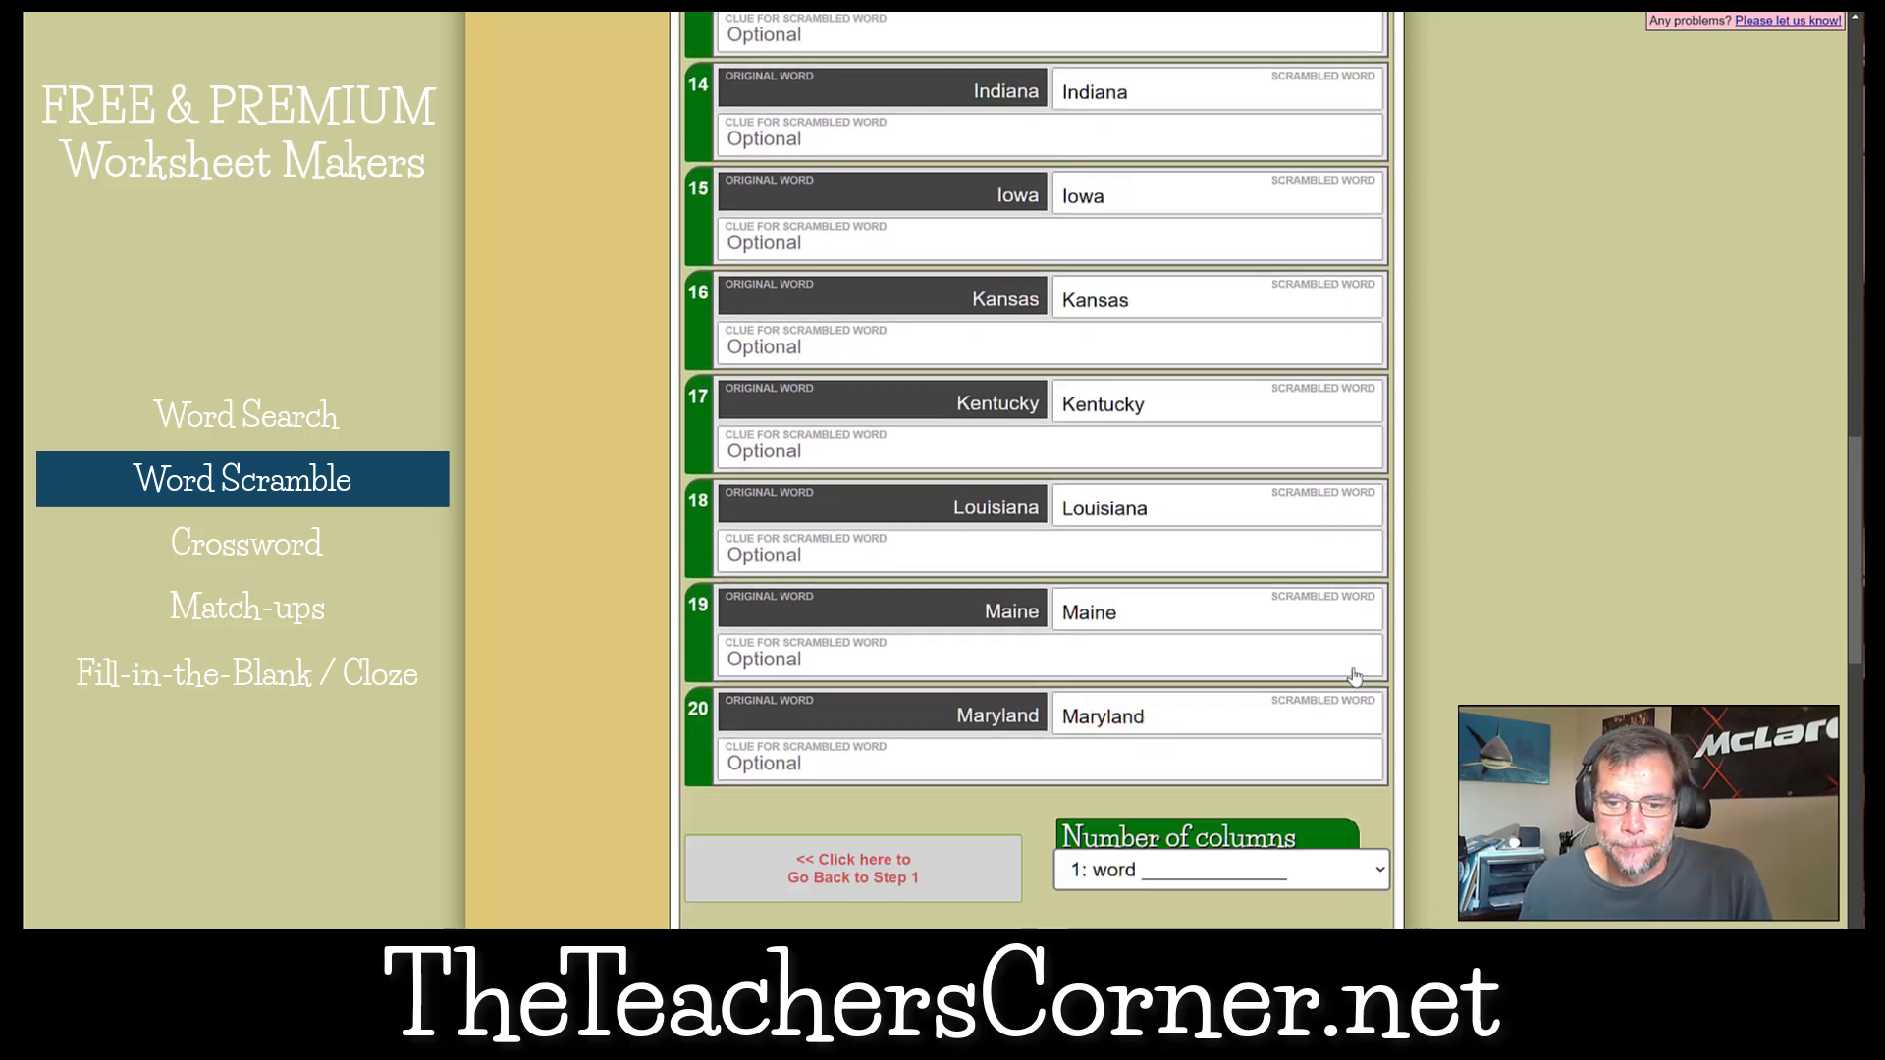
scroll(1353, 675, down, 3)
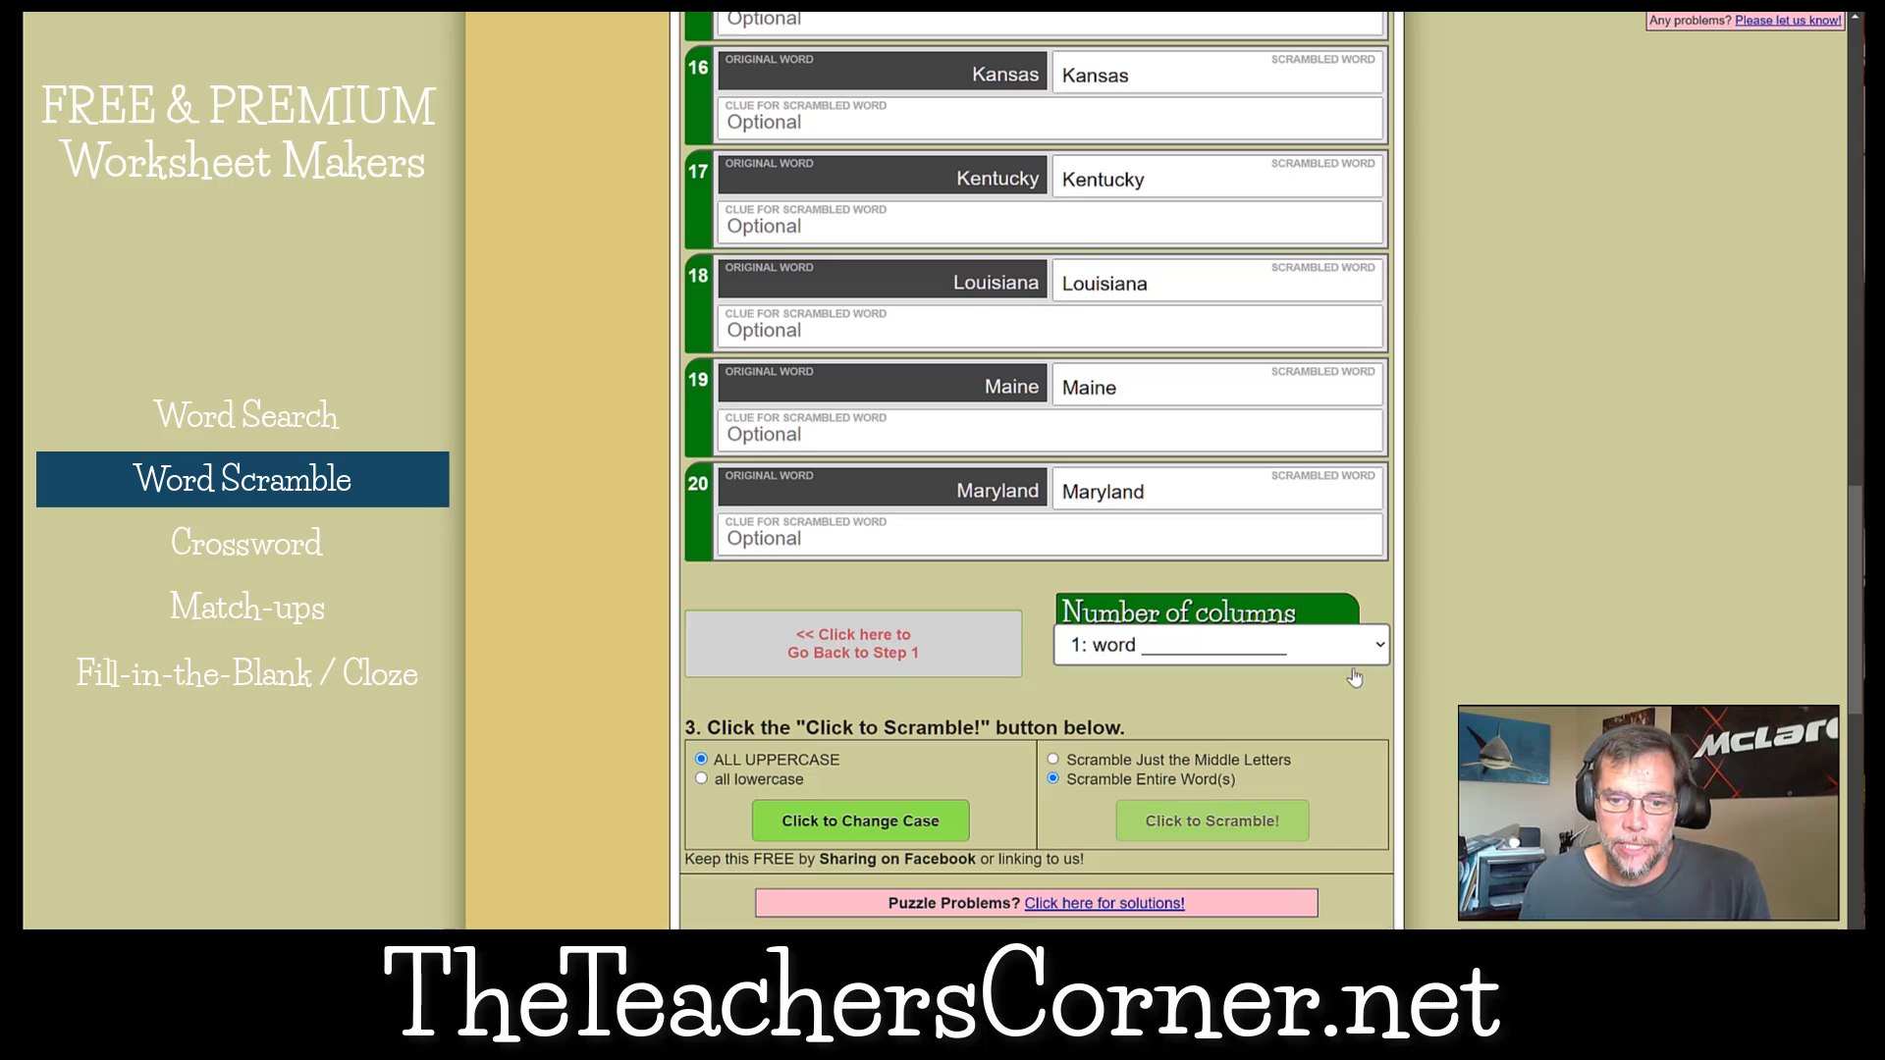
click(1191, 819)
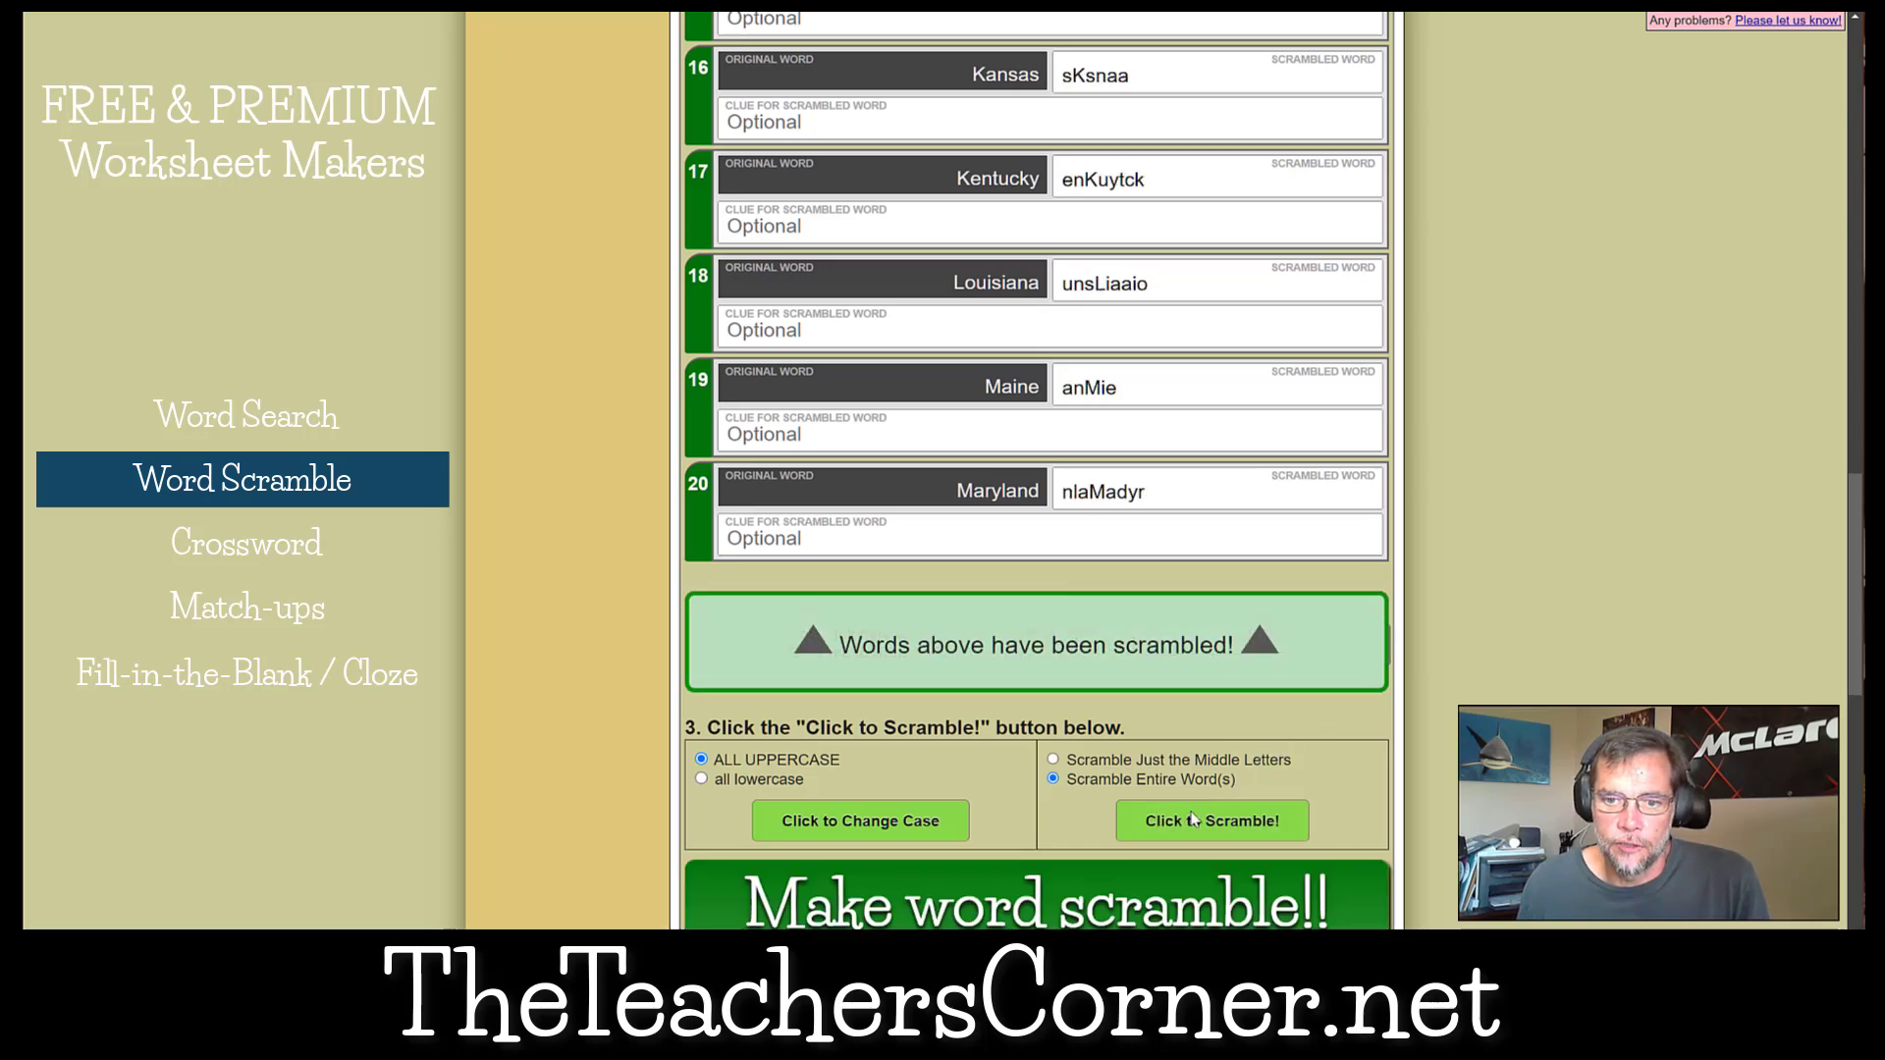
Generate the word scramble worksheet, and show its answer key before returning to the puzzle view.
scroll(1192, 814, up, 2)
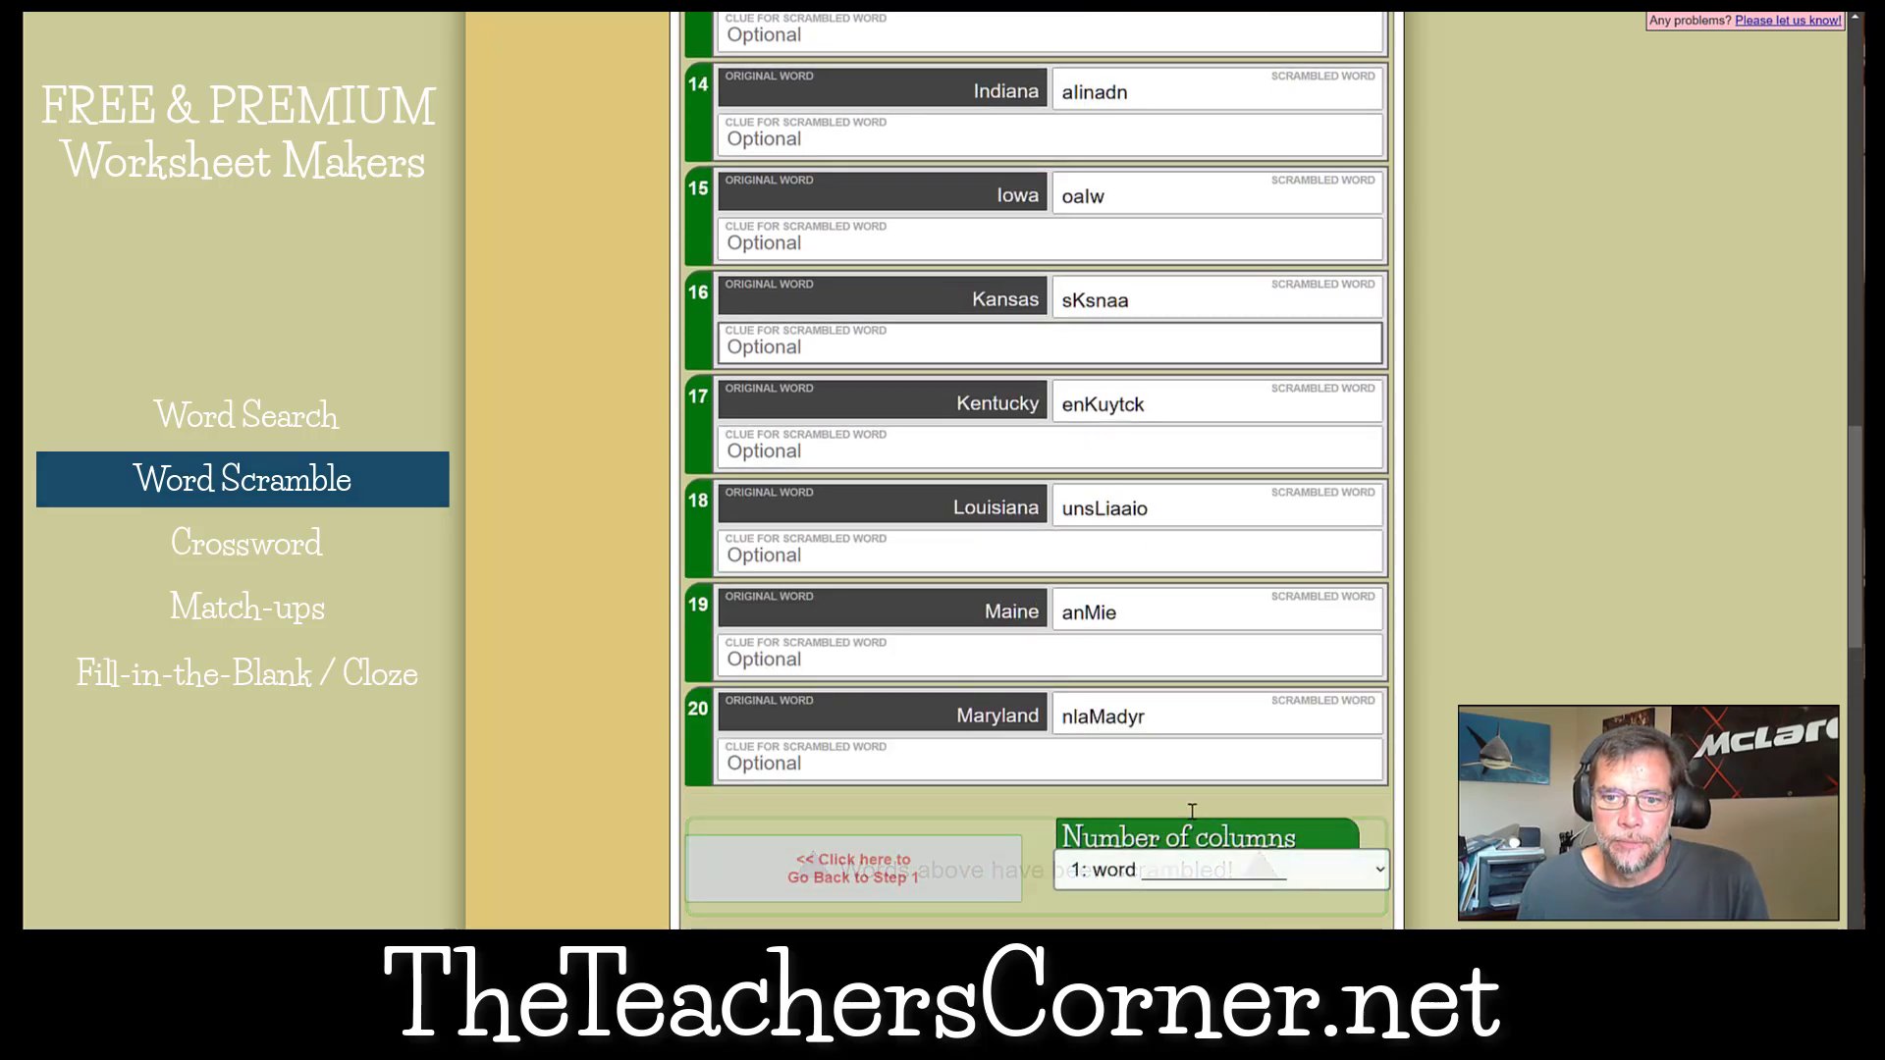
scroll(1178, 766, down, 4)
click(1164, 693)
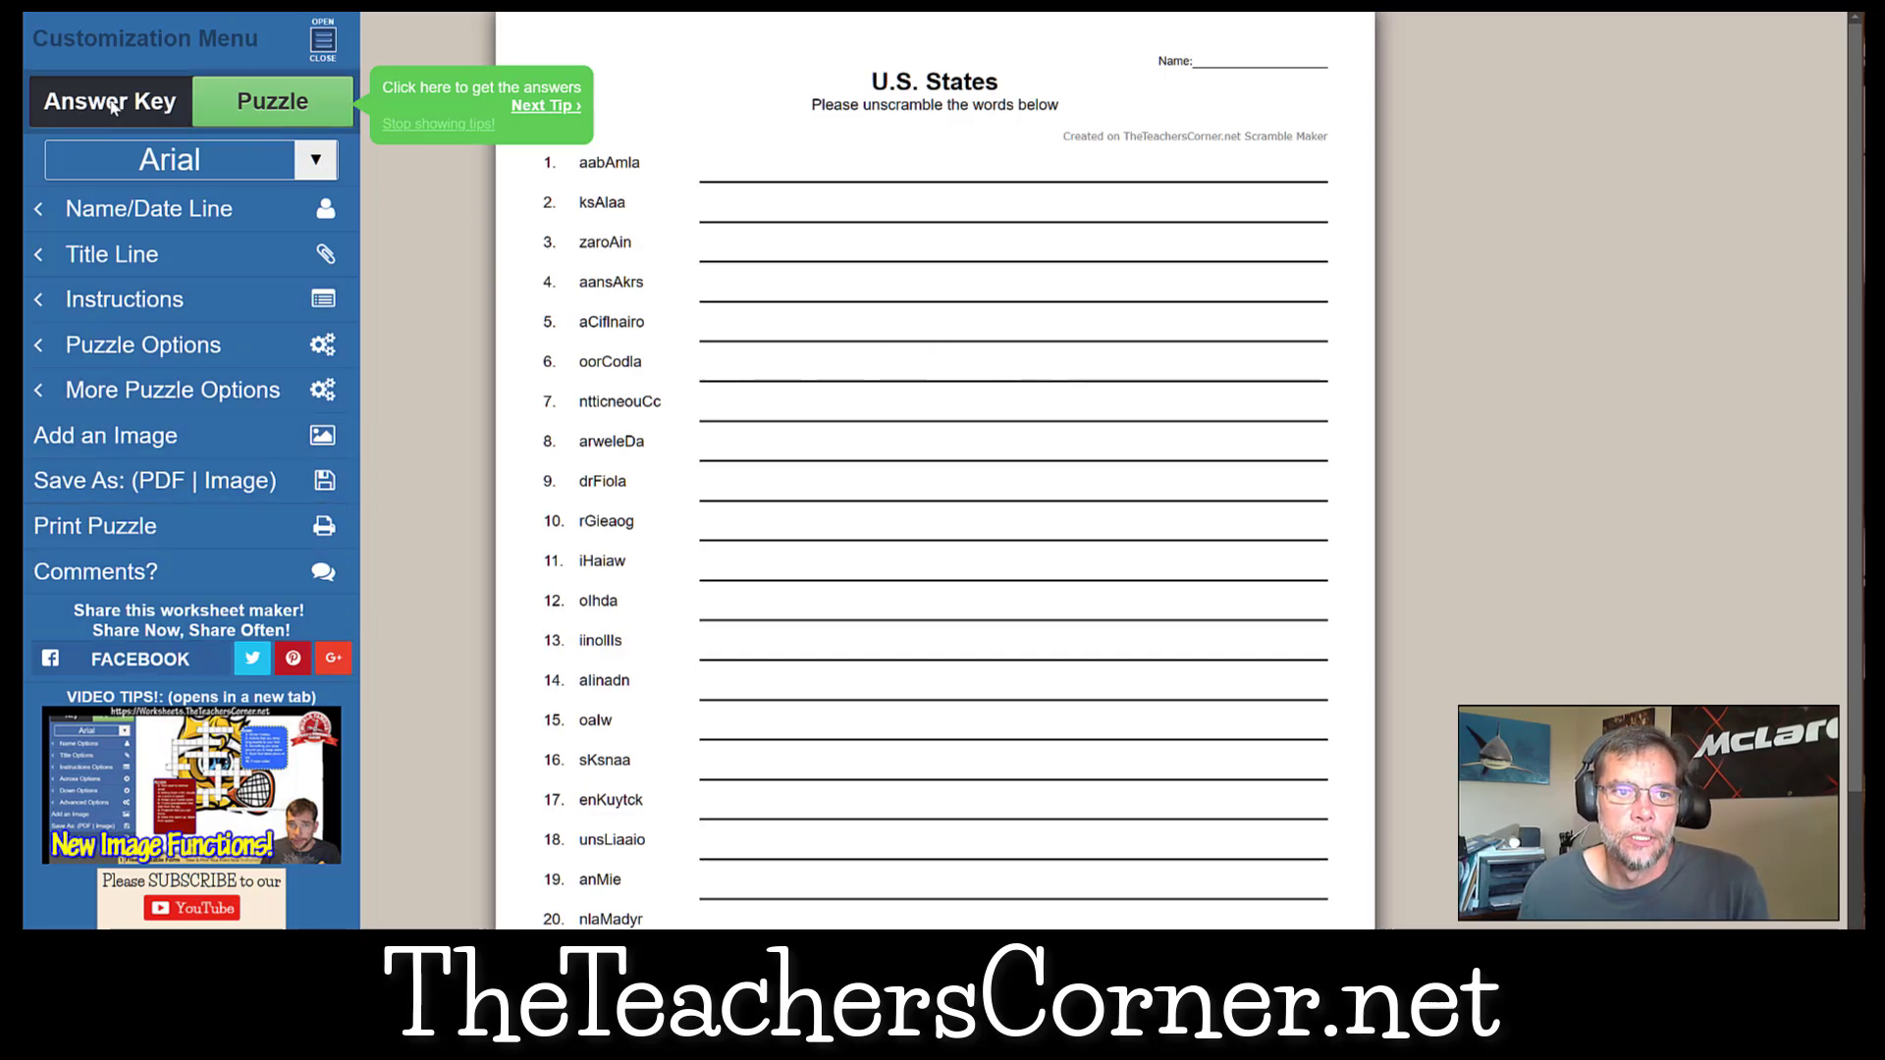
click(182, 103)
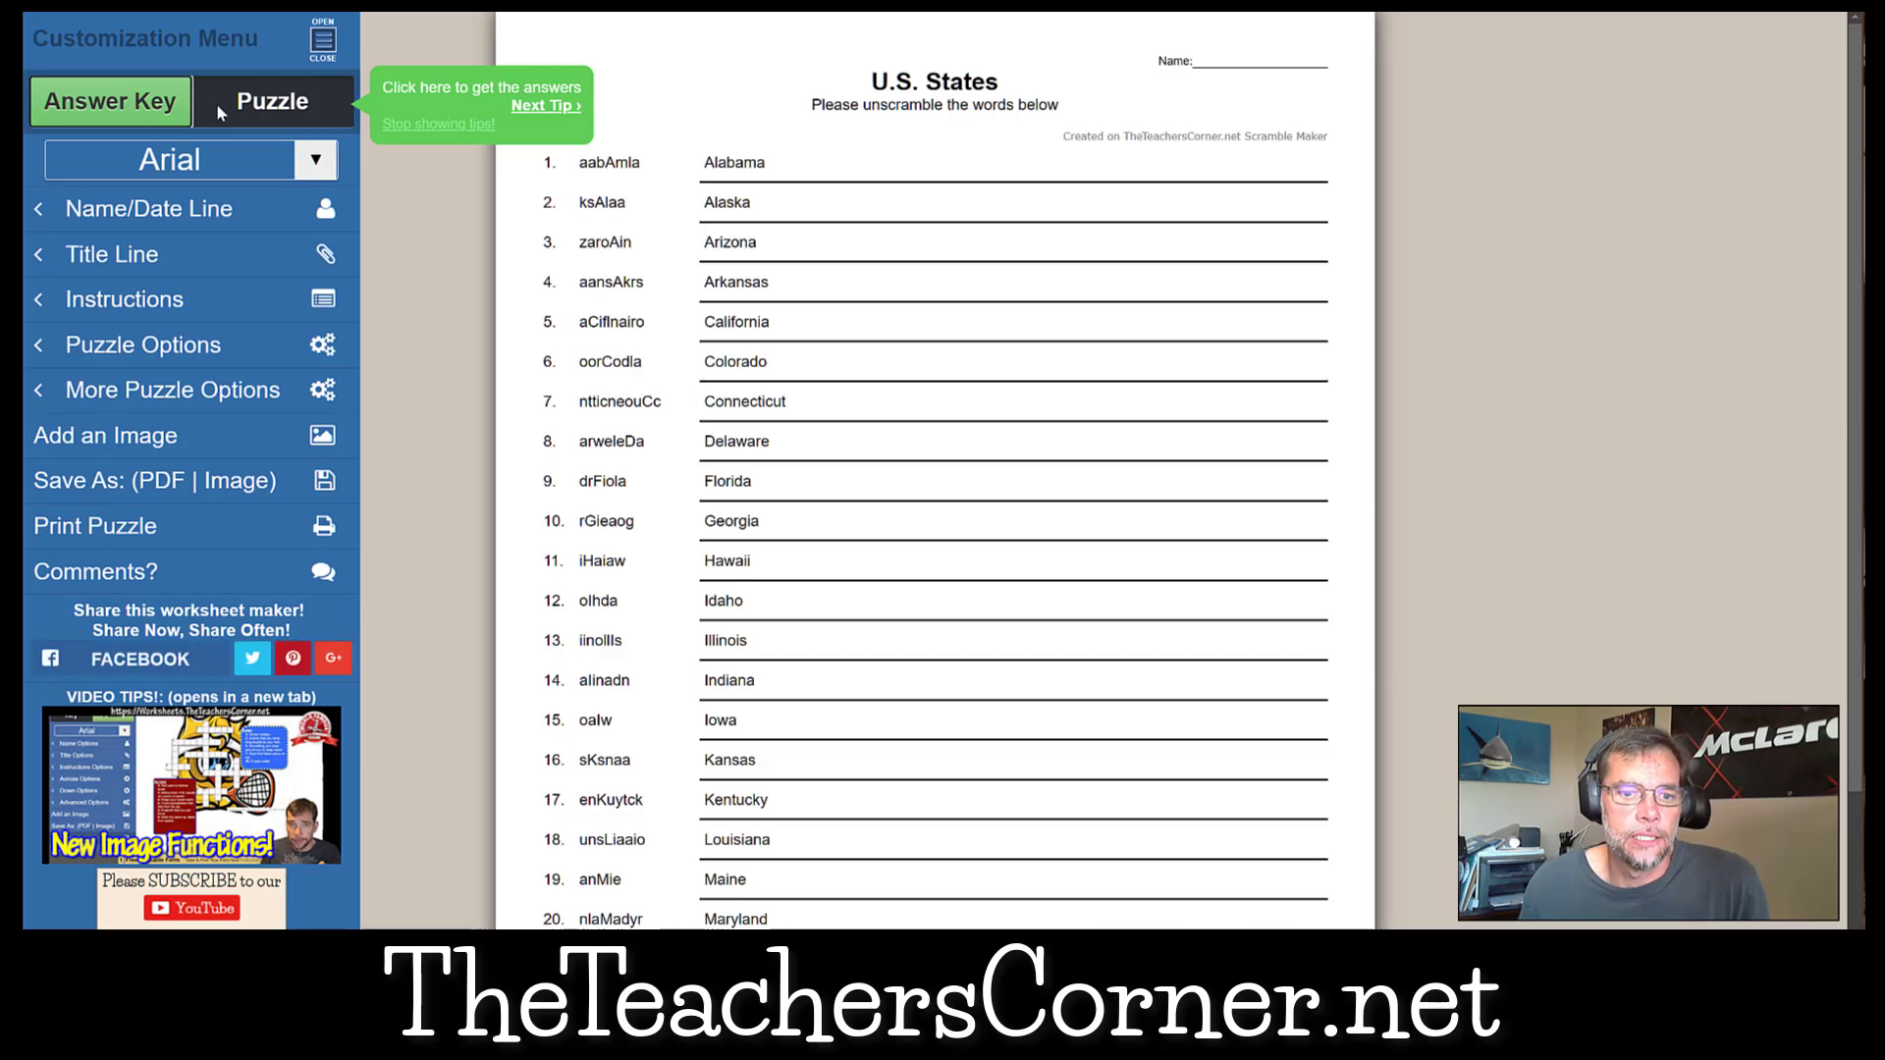
click(216, 103)
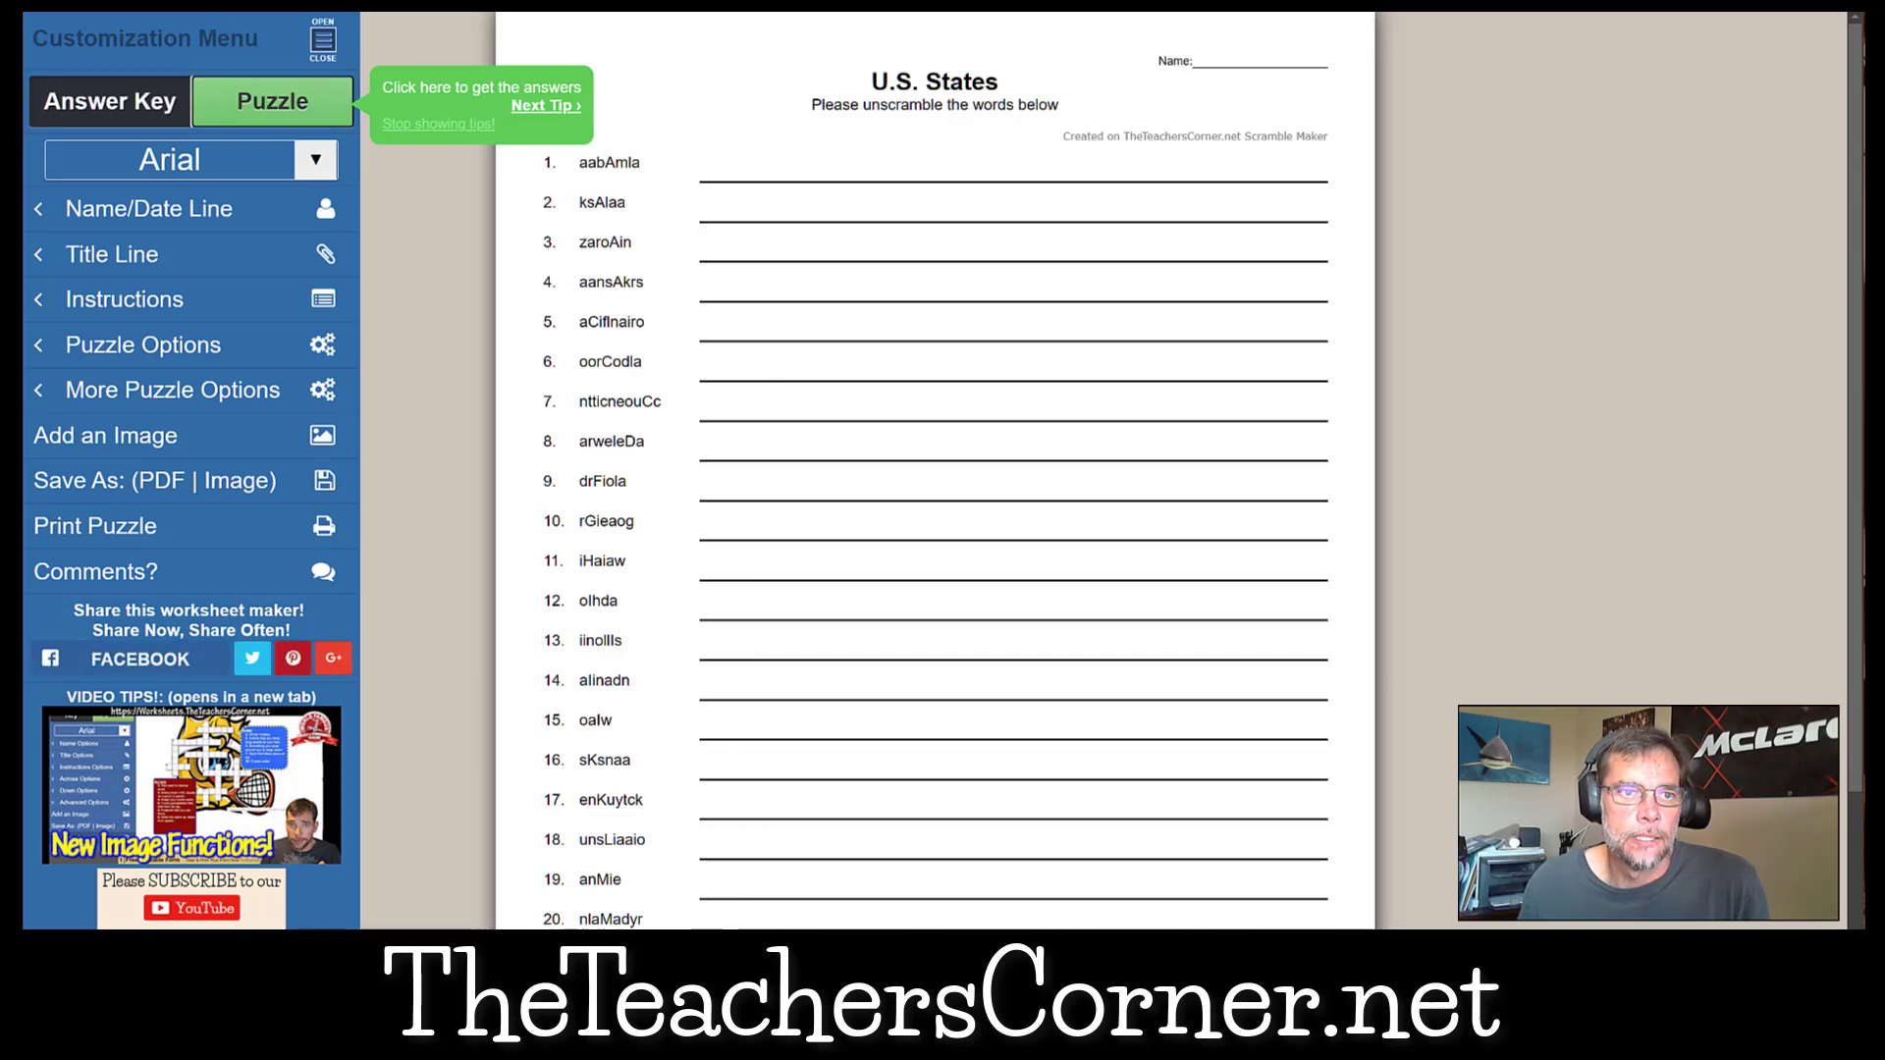
Close the generated worksheet and switch to the Crossword Puzzle Maker page.
key(ctrl+w)
scroll(1023, 748, up, 20)
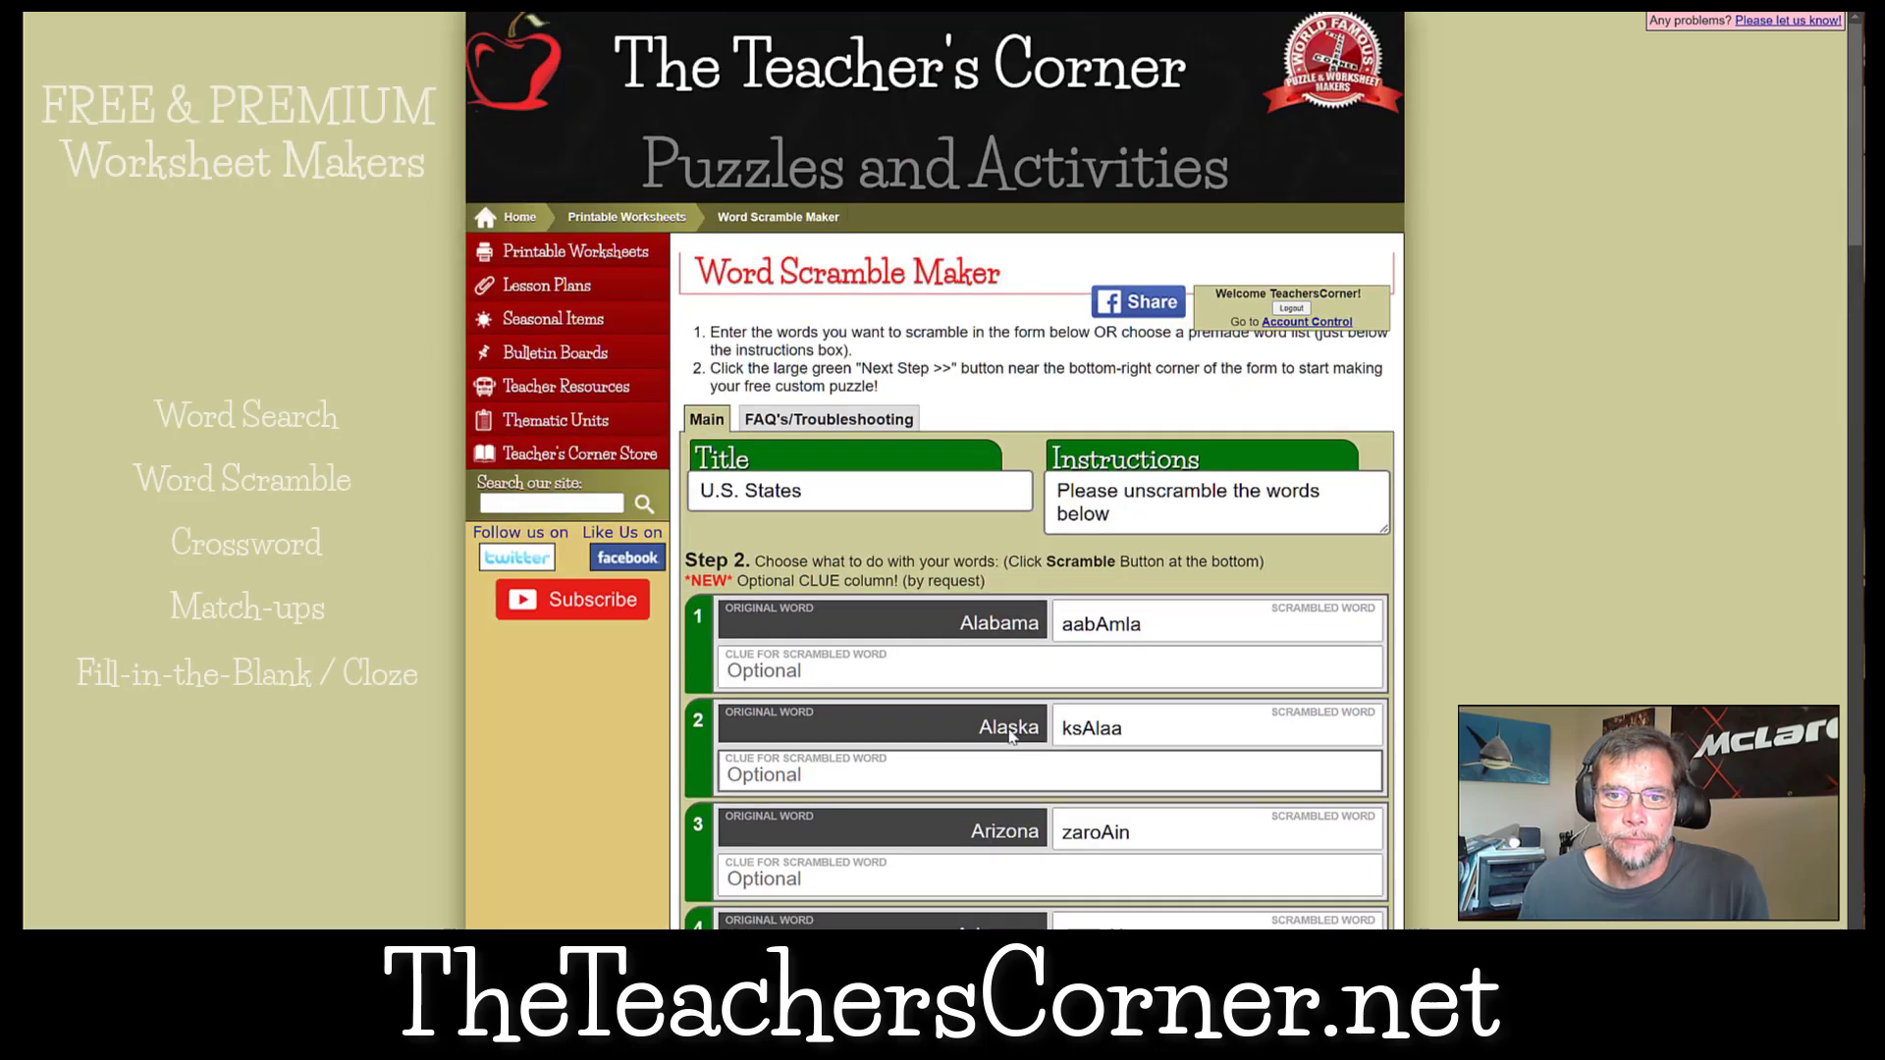
mouse_move(587, 263)
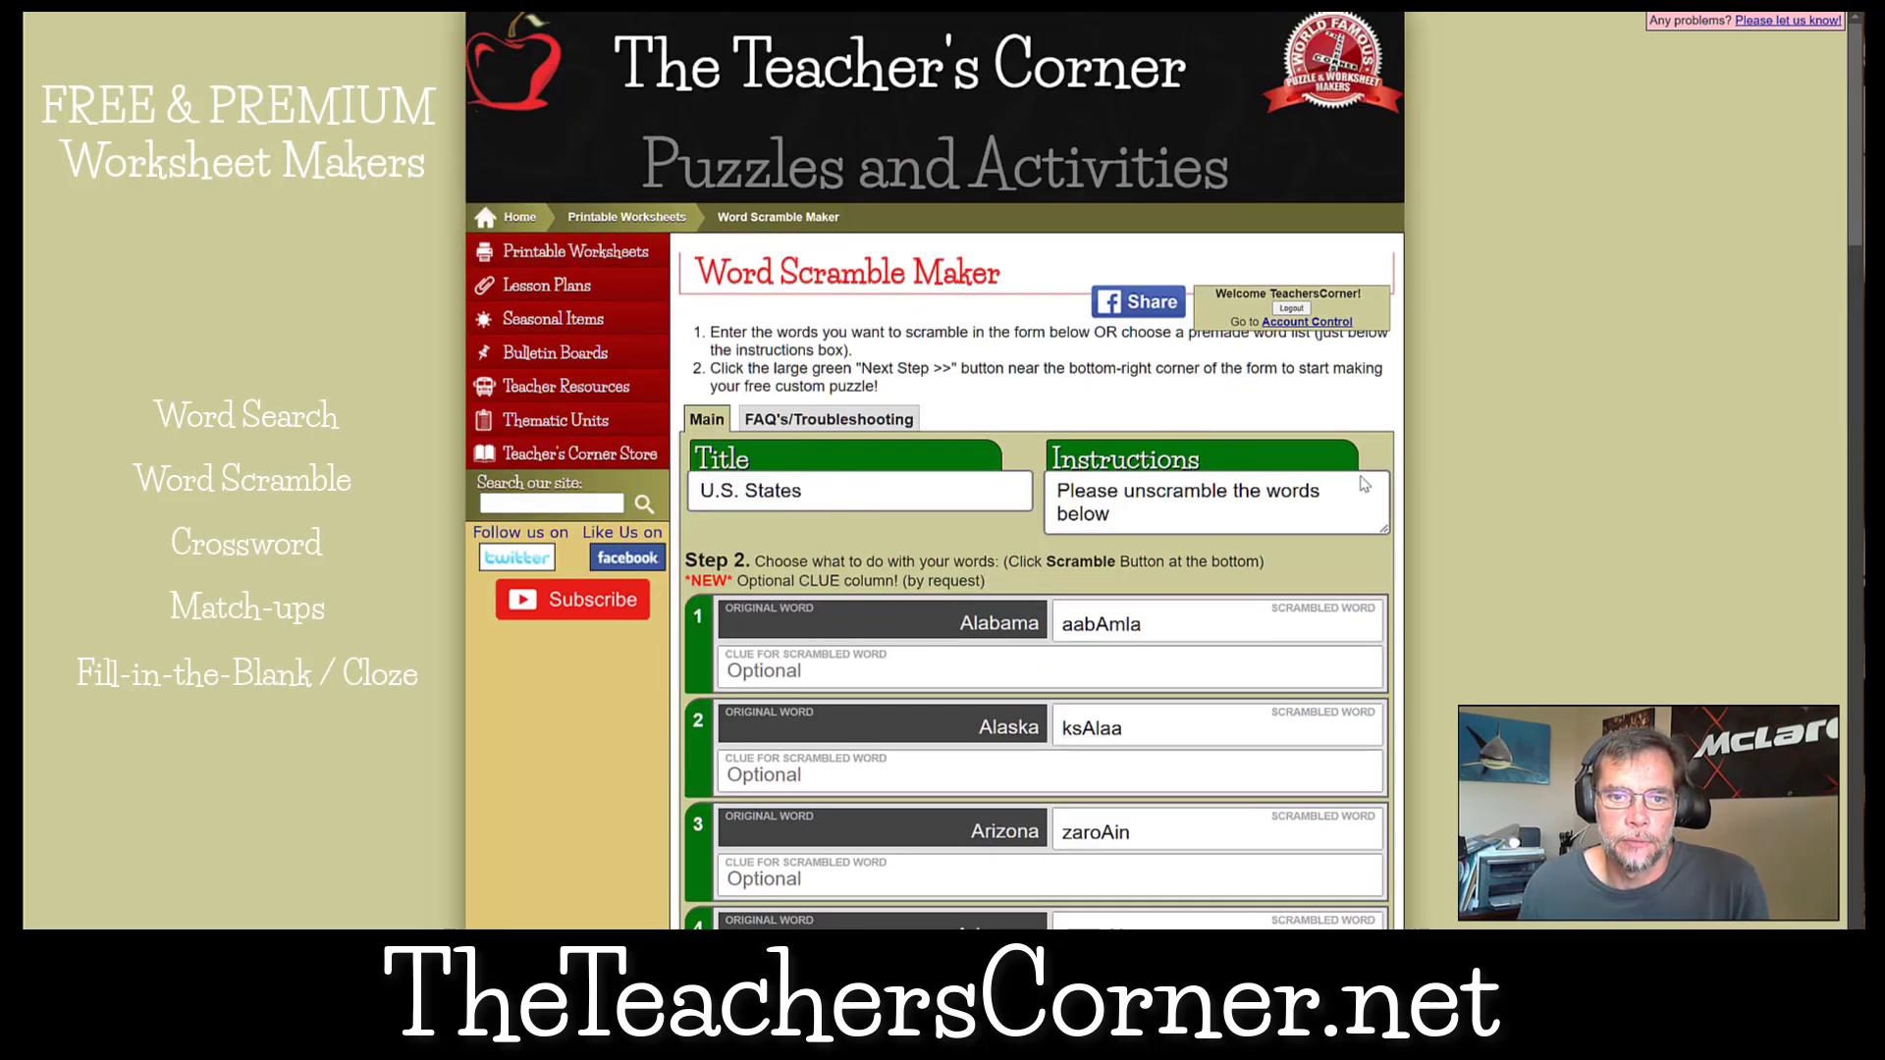
key(ctrl+Tab)
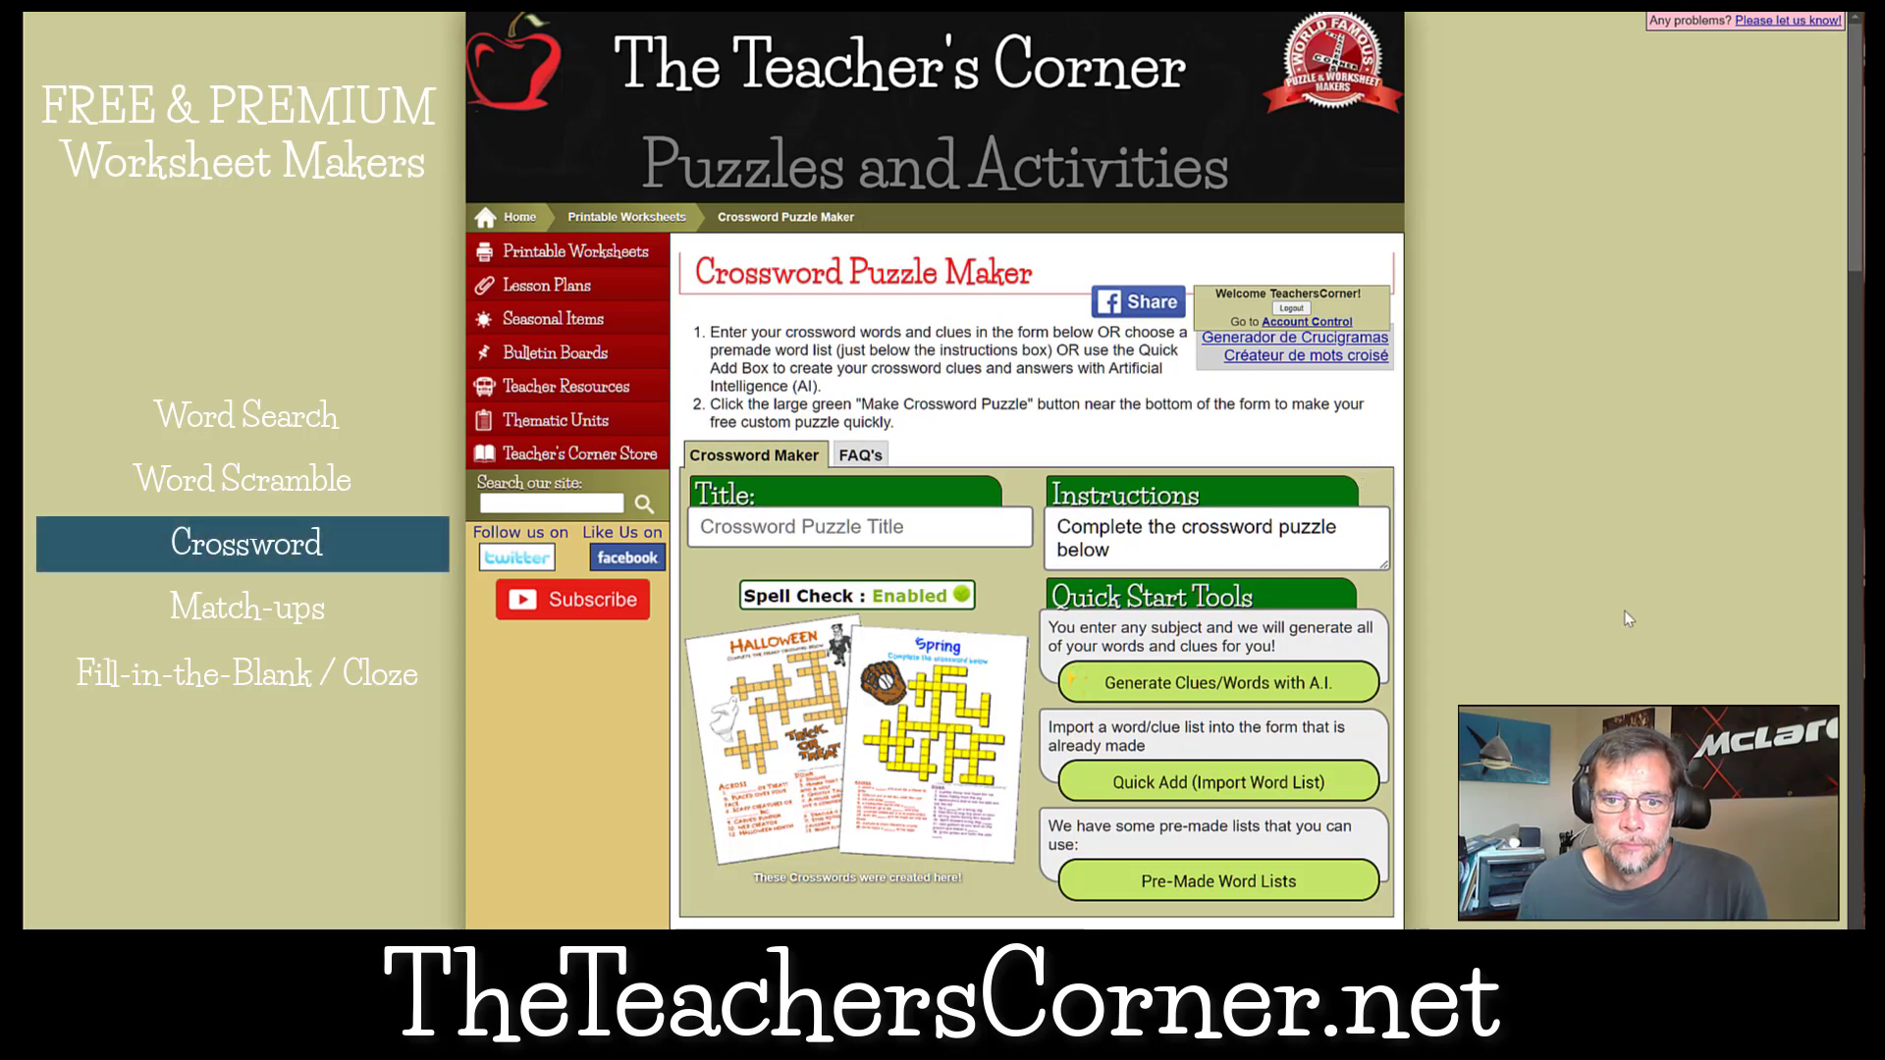
Load the saved U.S. States word list from slot 2 into the crossword form.
scroll(1647, 622, down, 15)
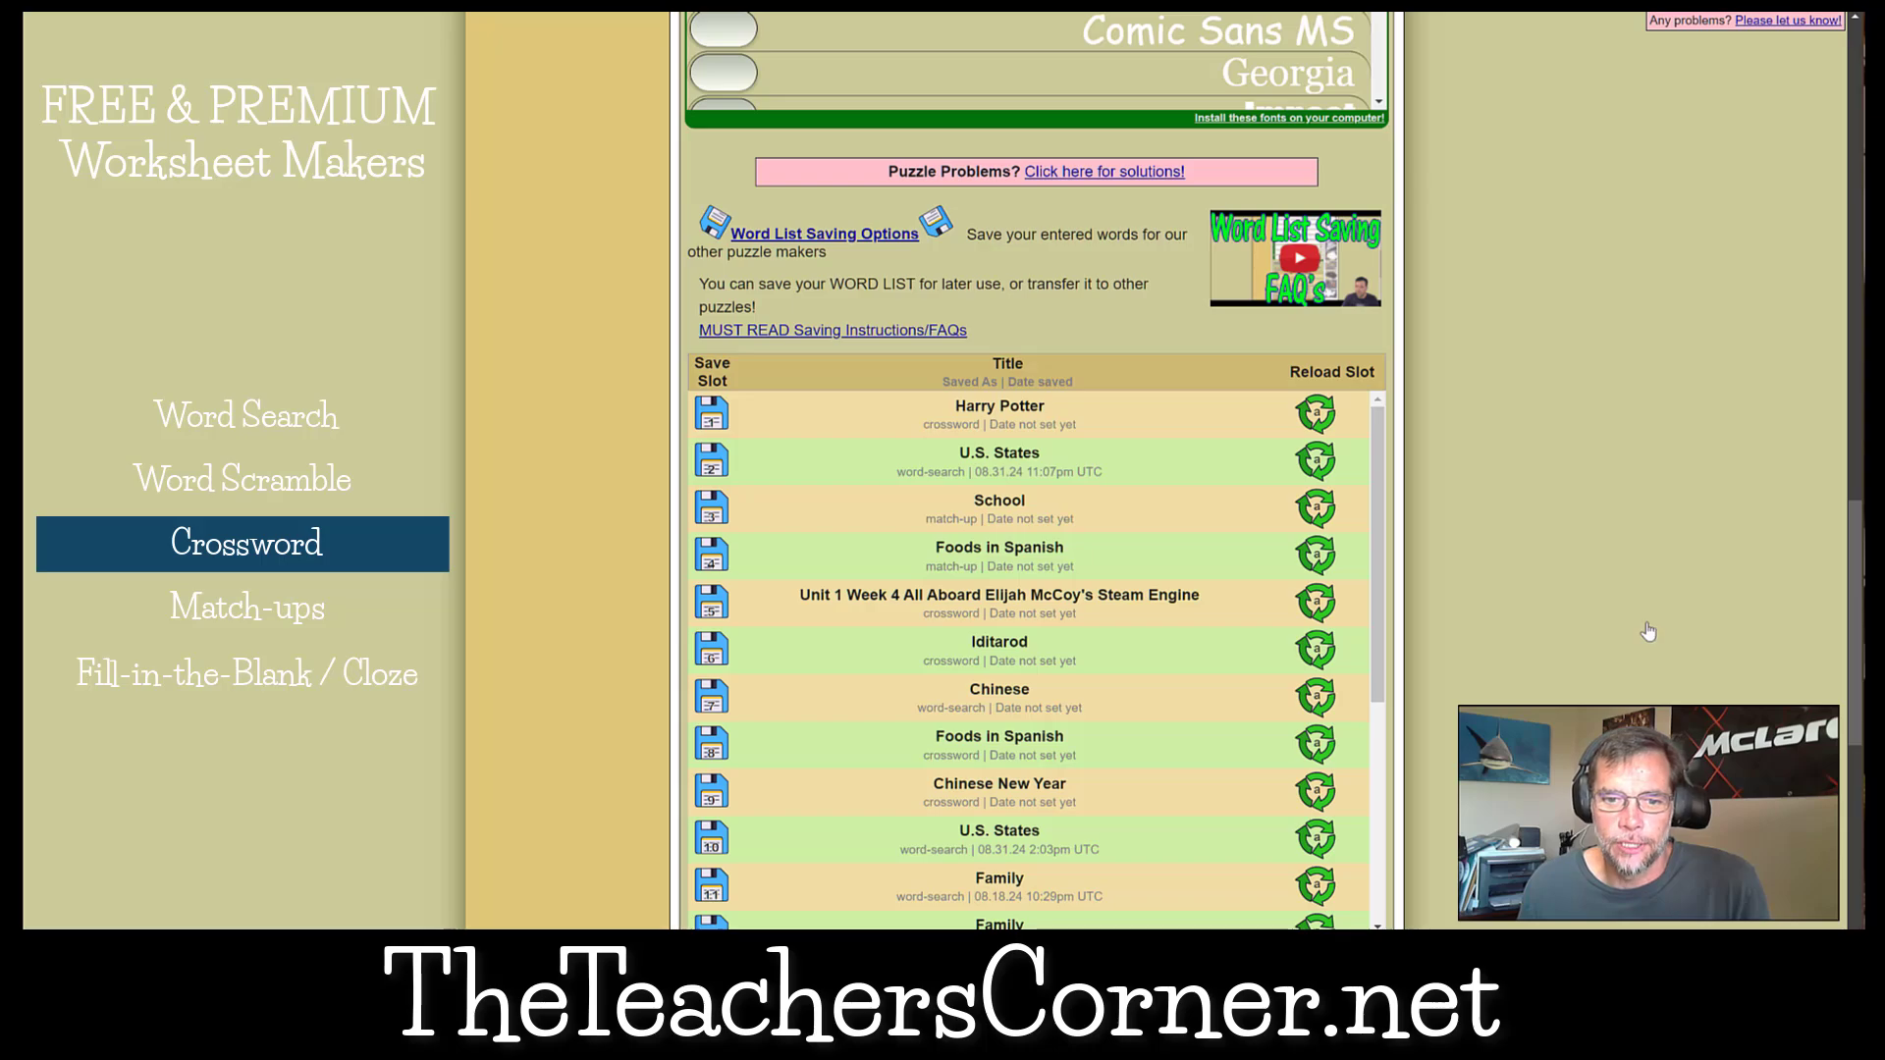
click(1322, 464)
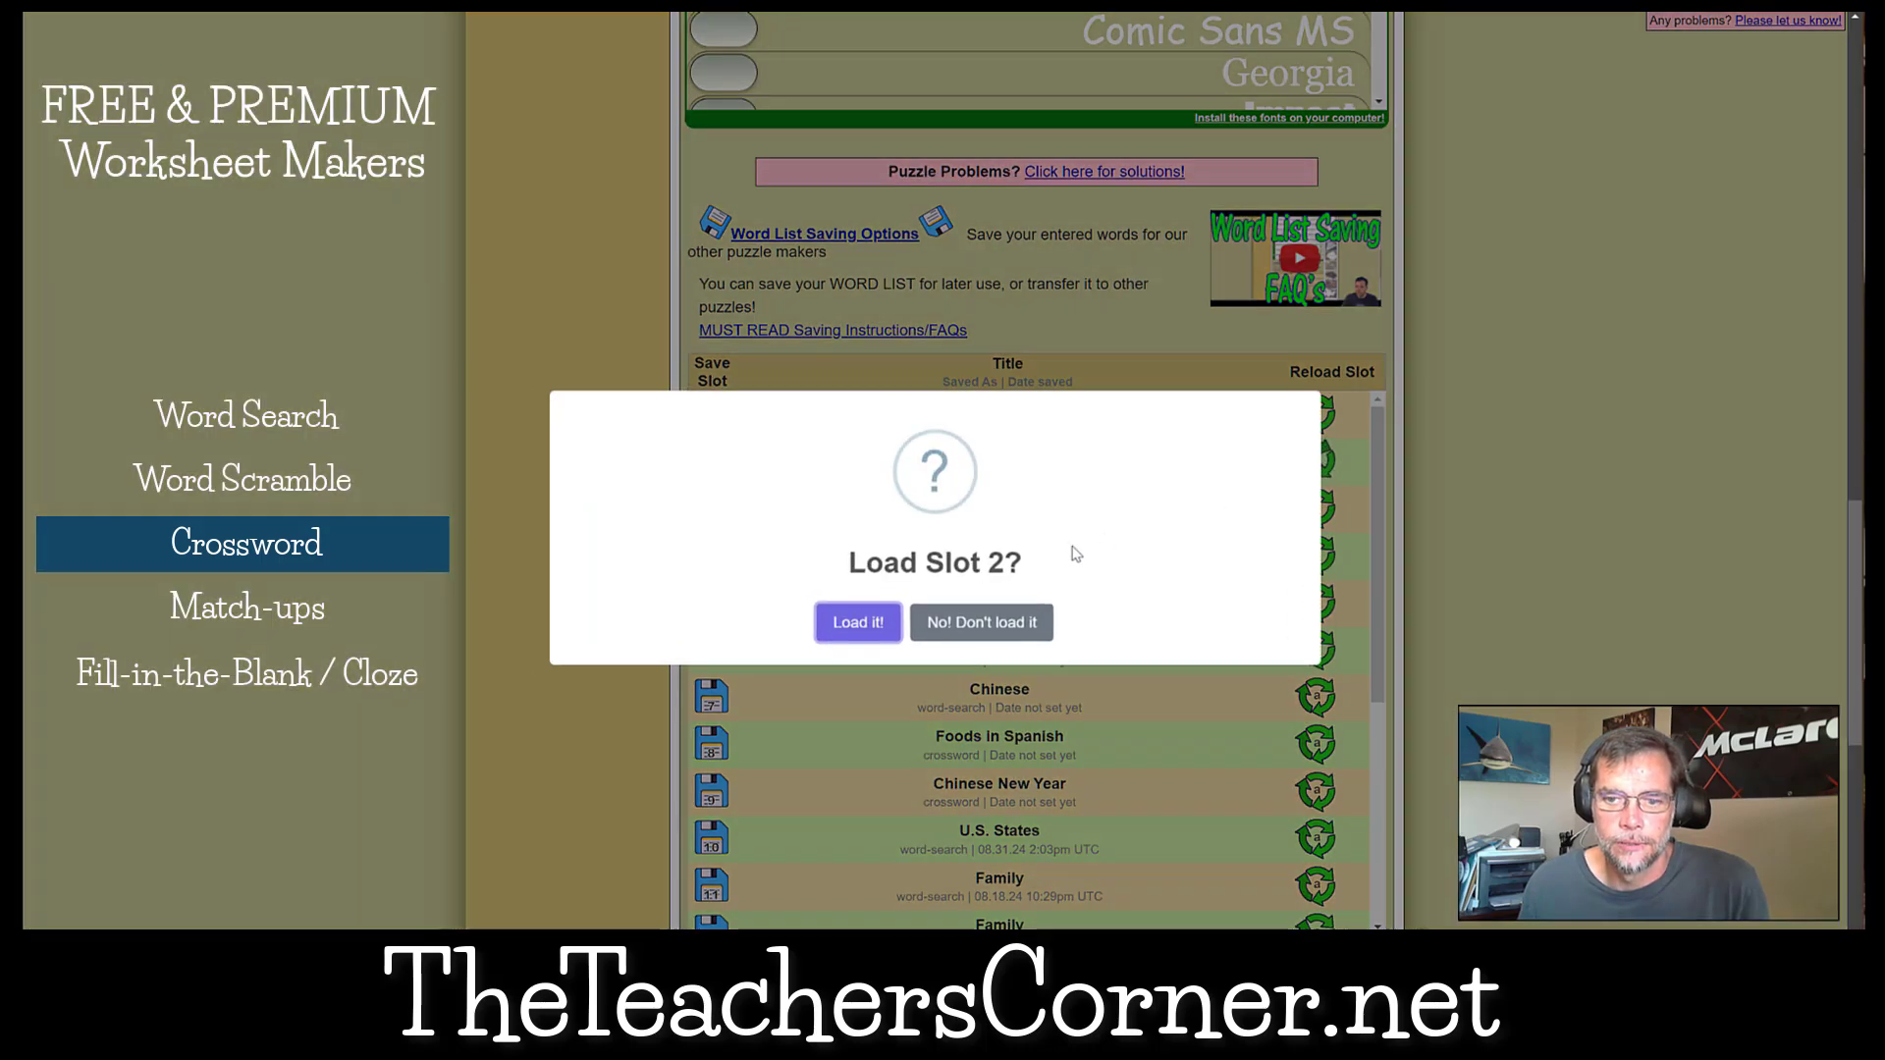
click(852, 620)
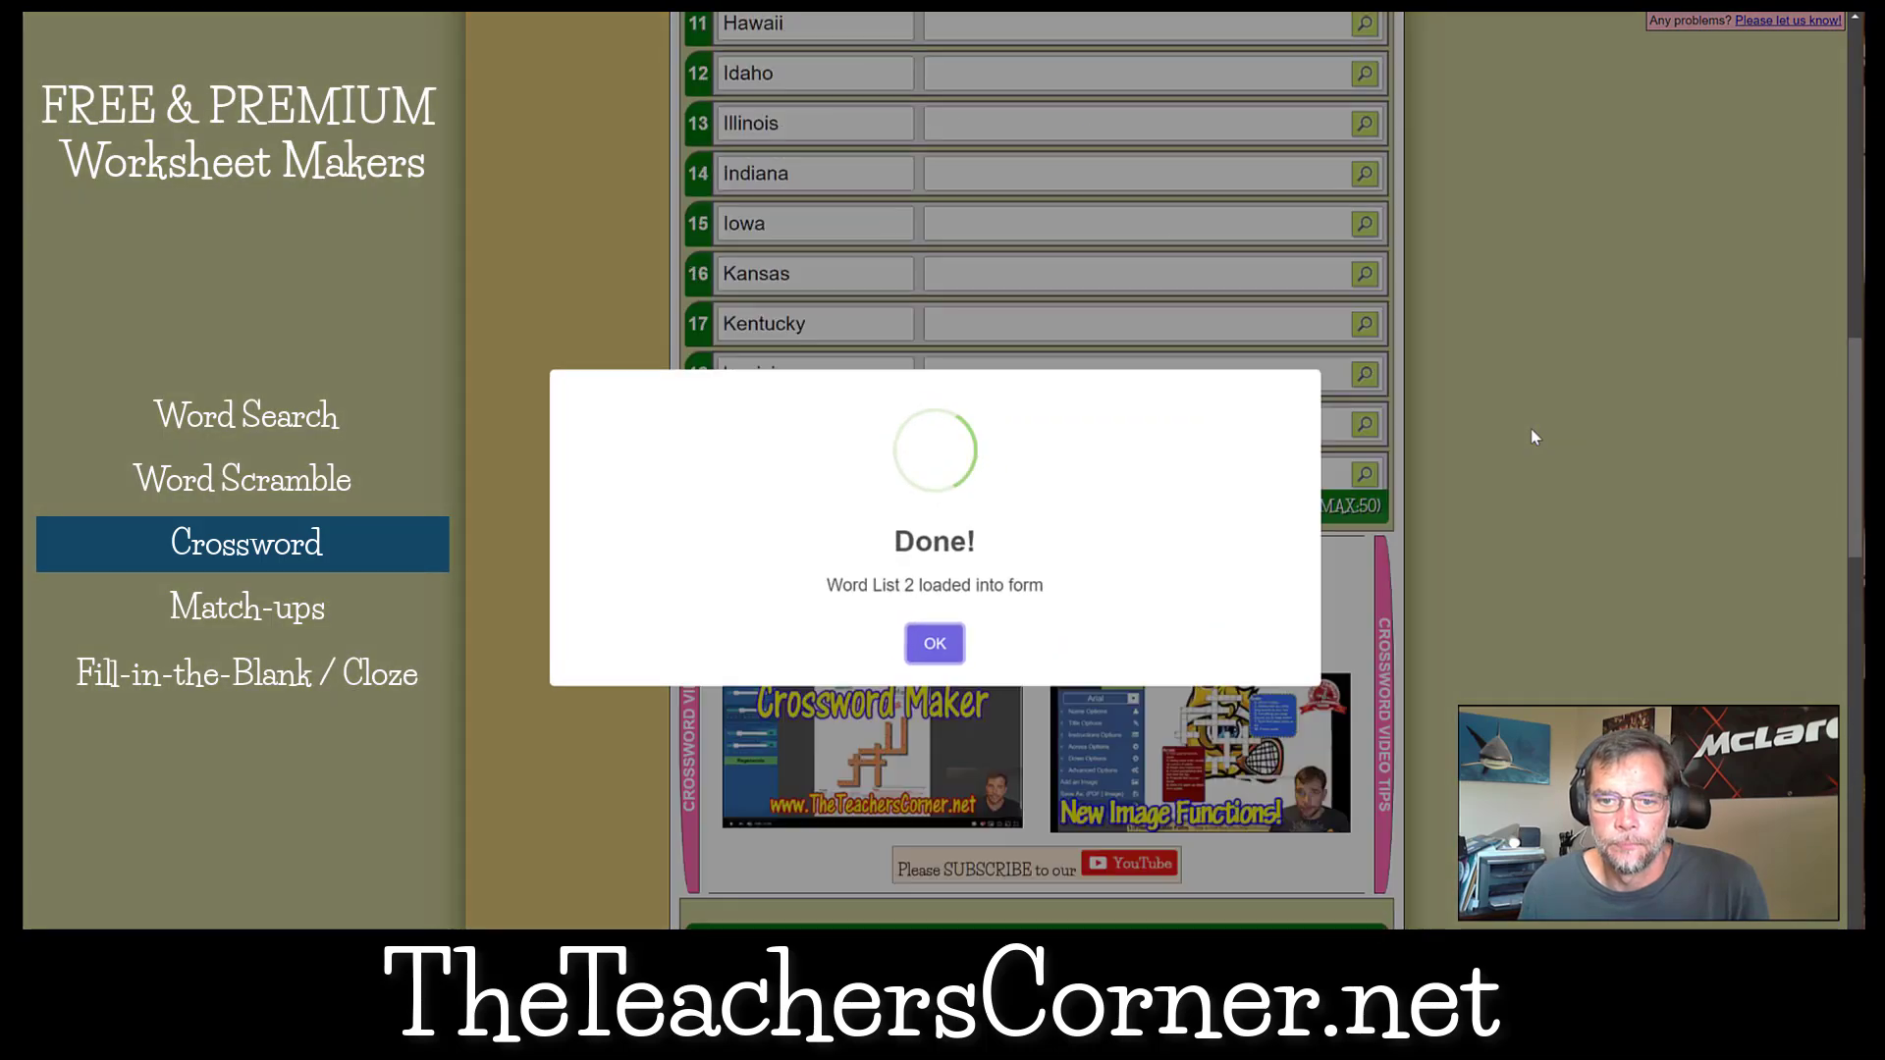
click(935, 643)
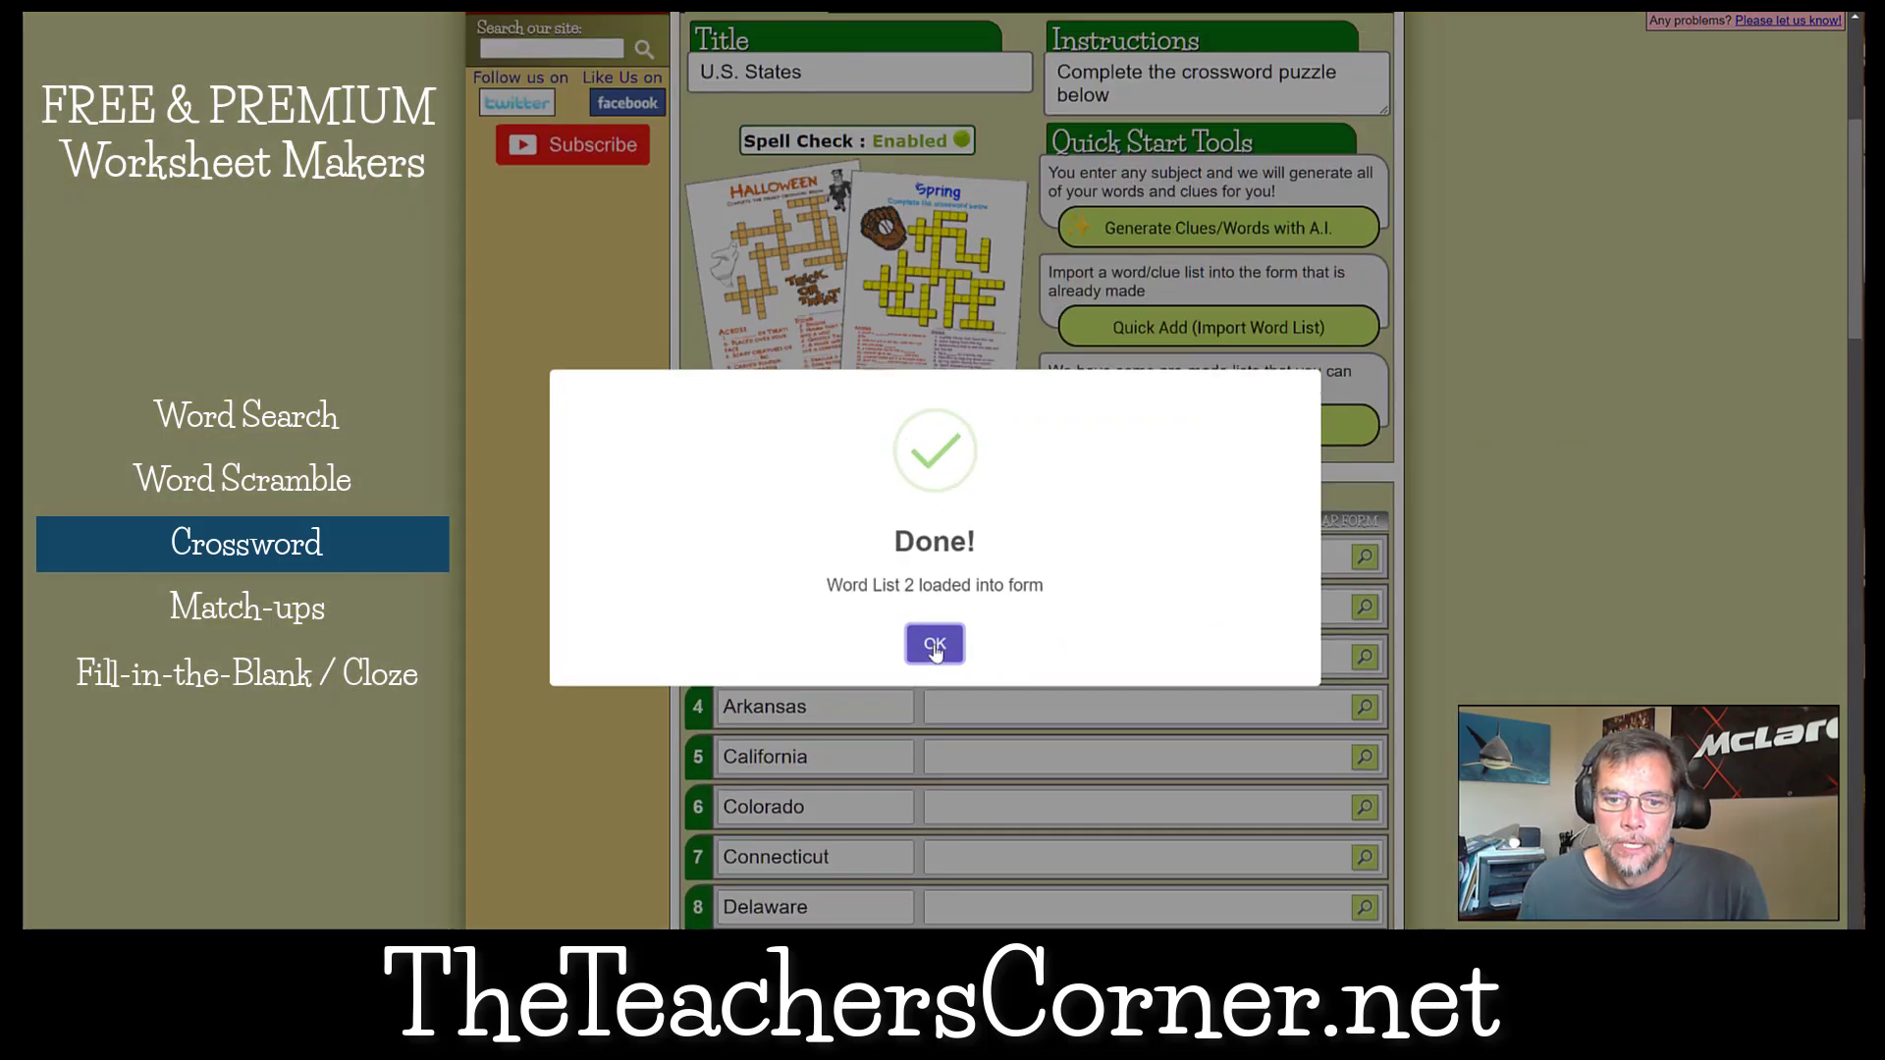
Check the loaded states in the crossword form and open AI clue generation with them as the word list.
scroll(934, 652, up, 10)
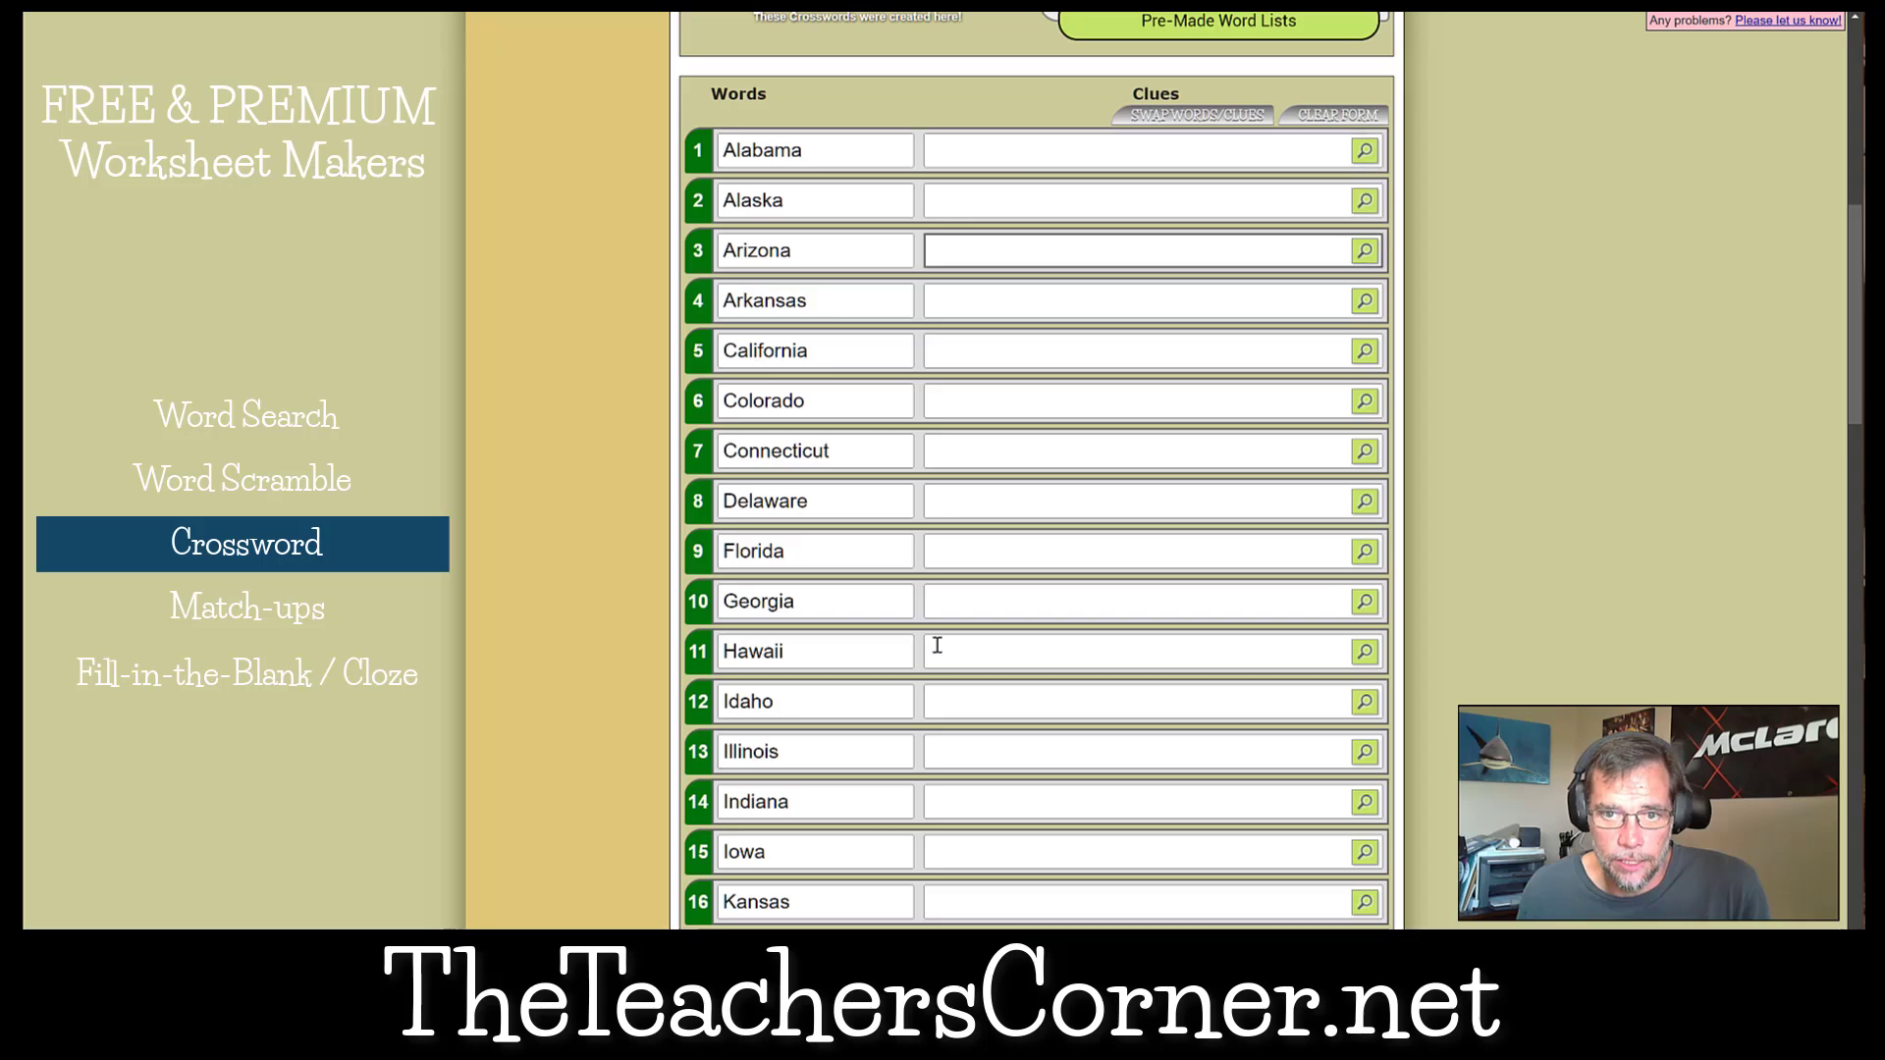
scroll(1036, 471, up, 9)
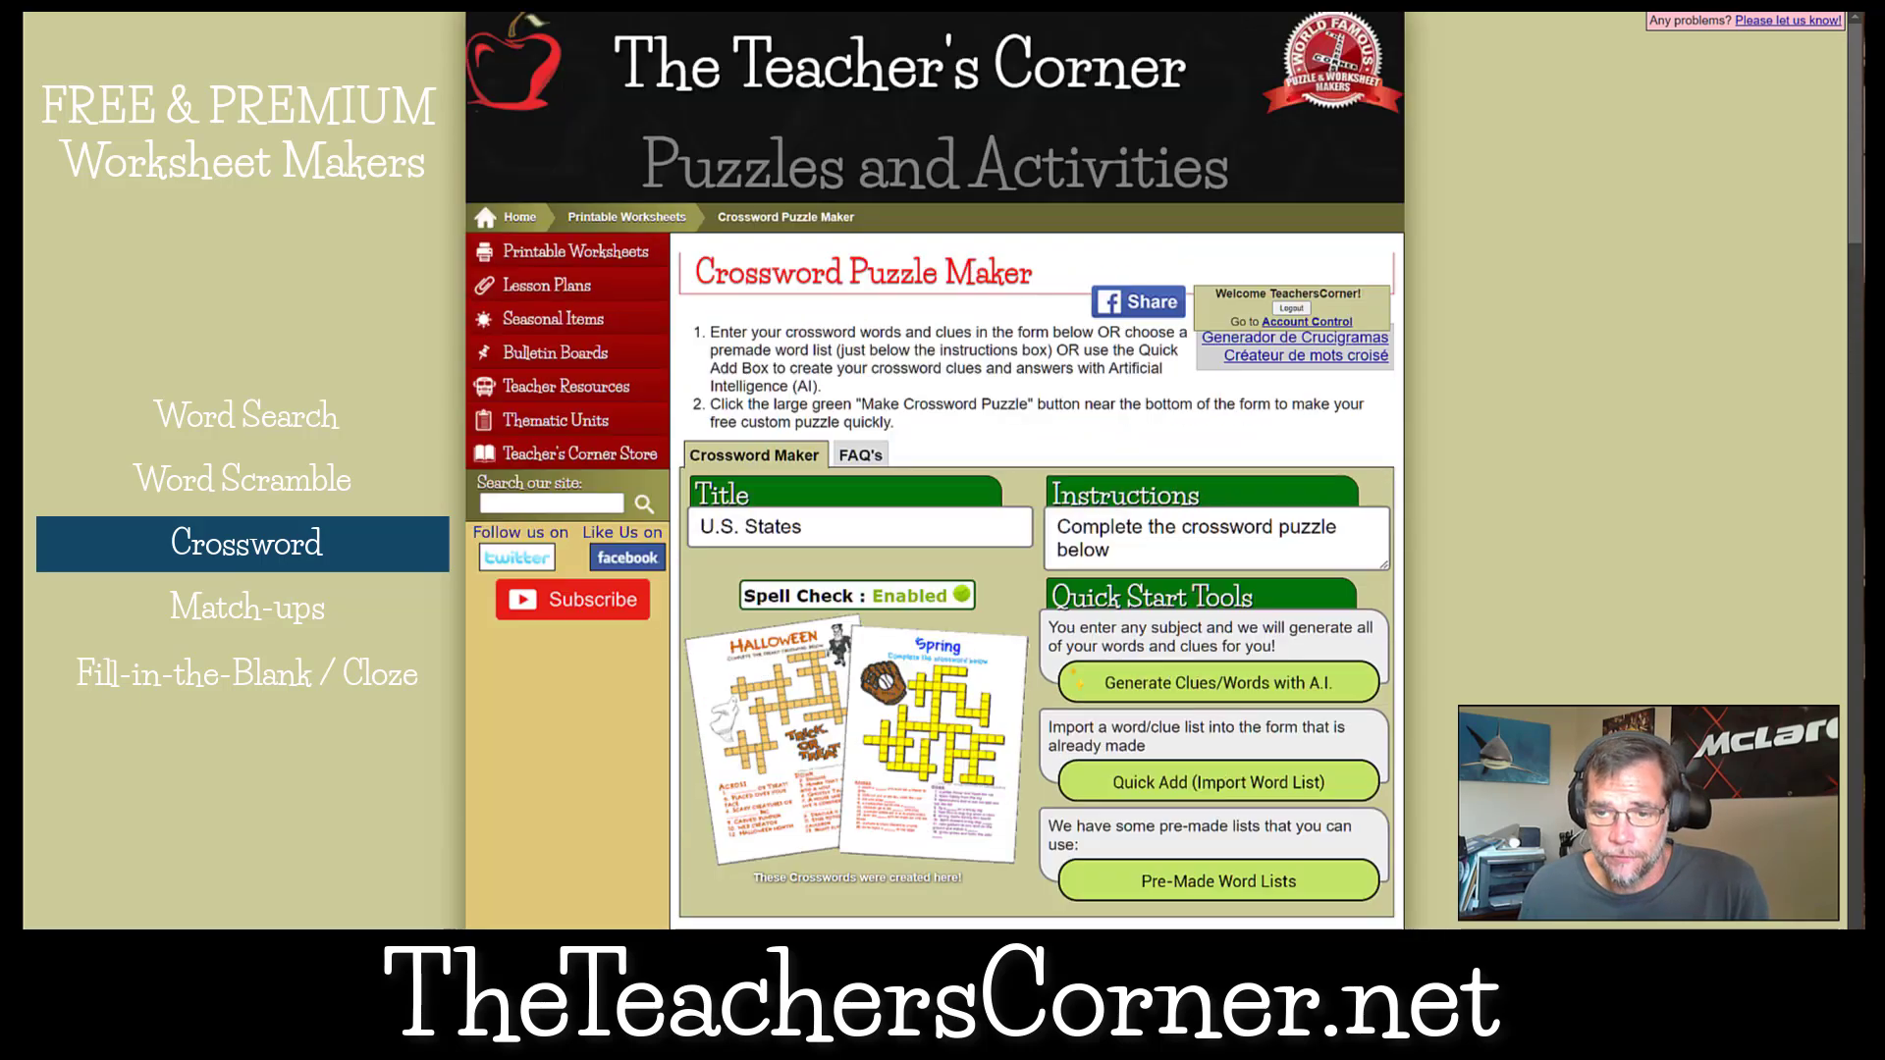
scroll(1276, 520, down, 2)
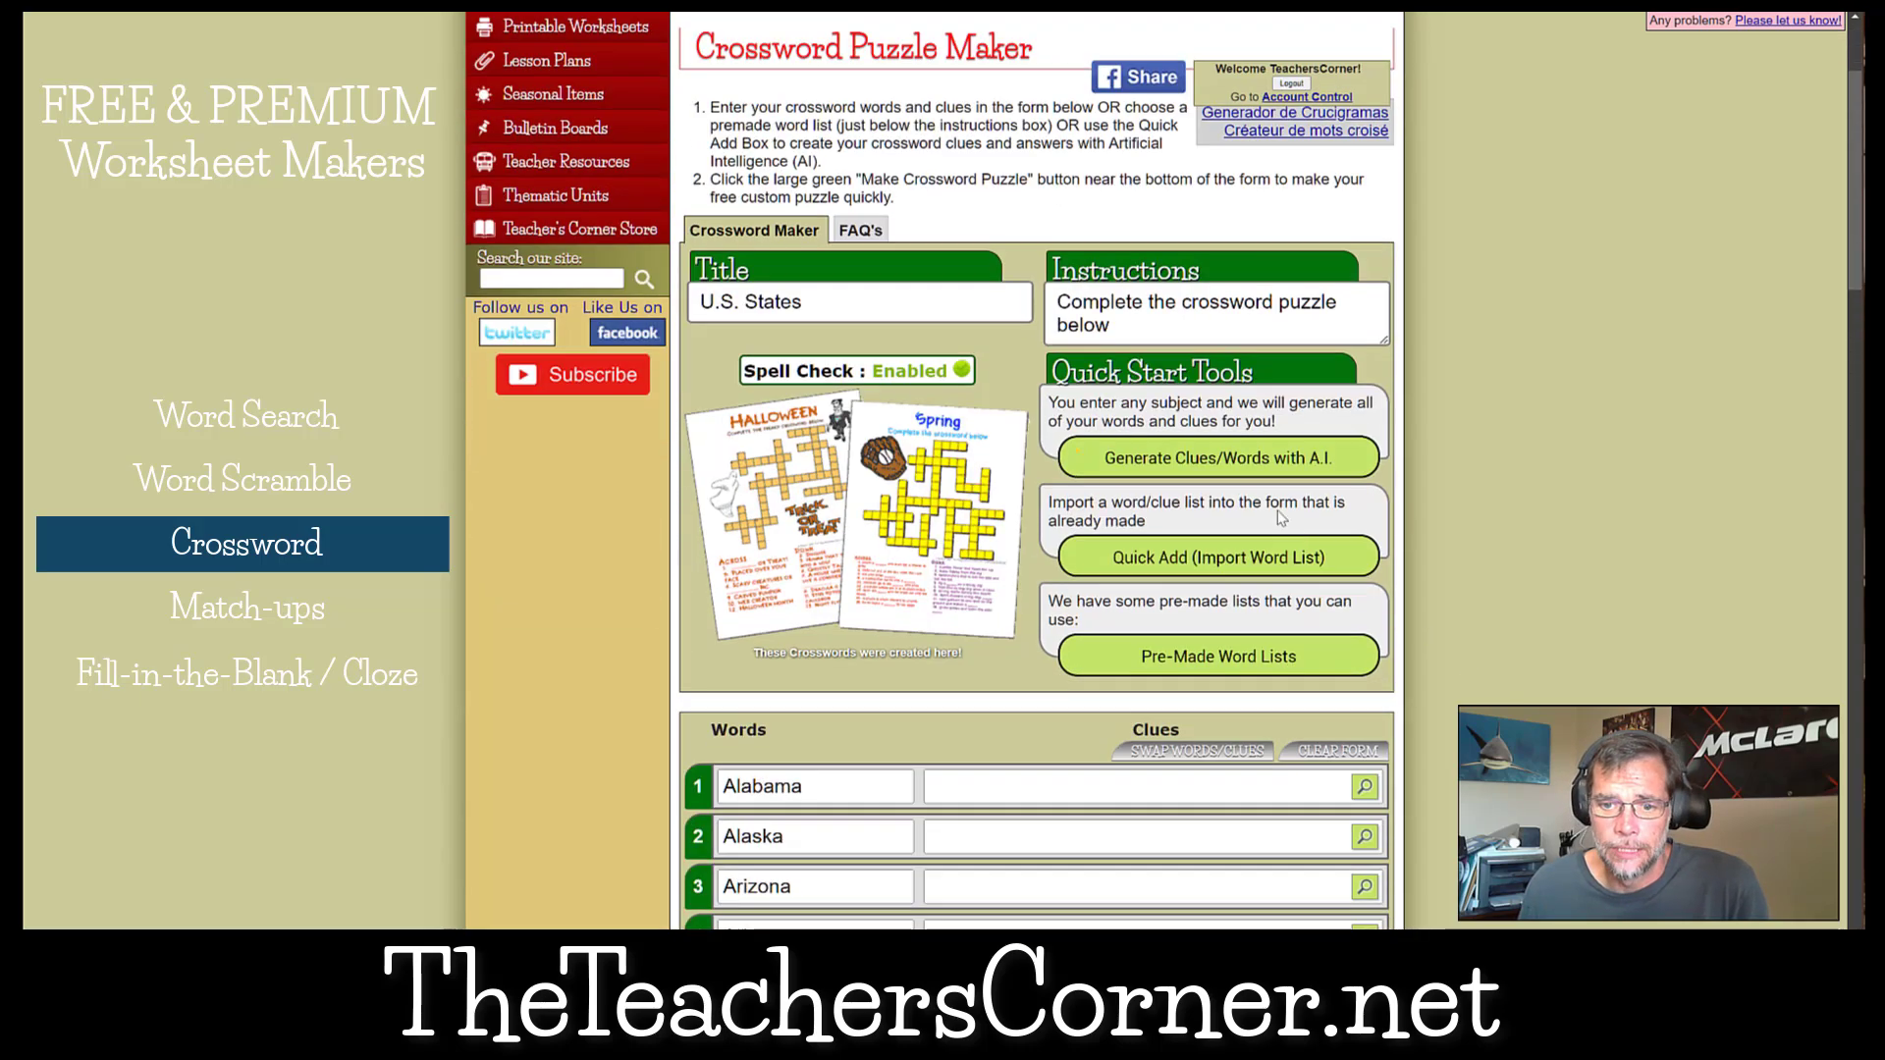
click(1215, 459)
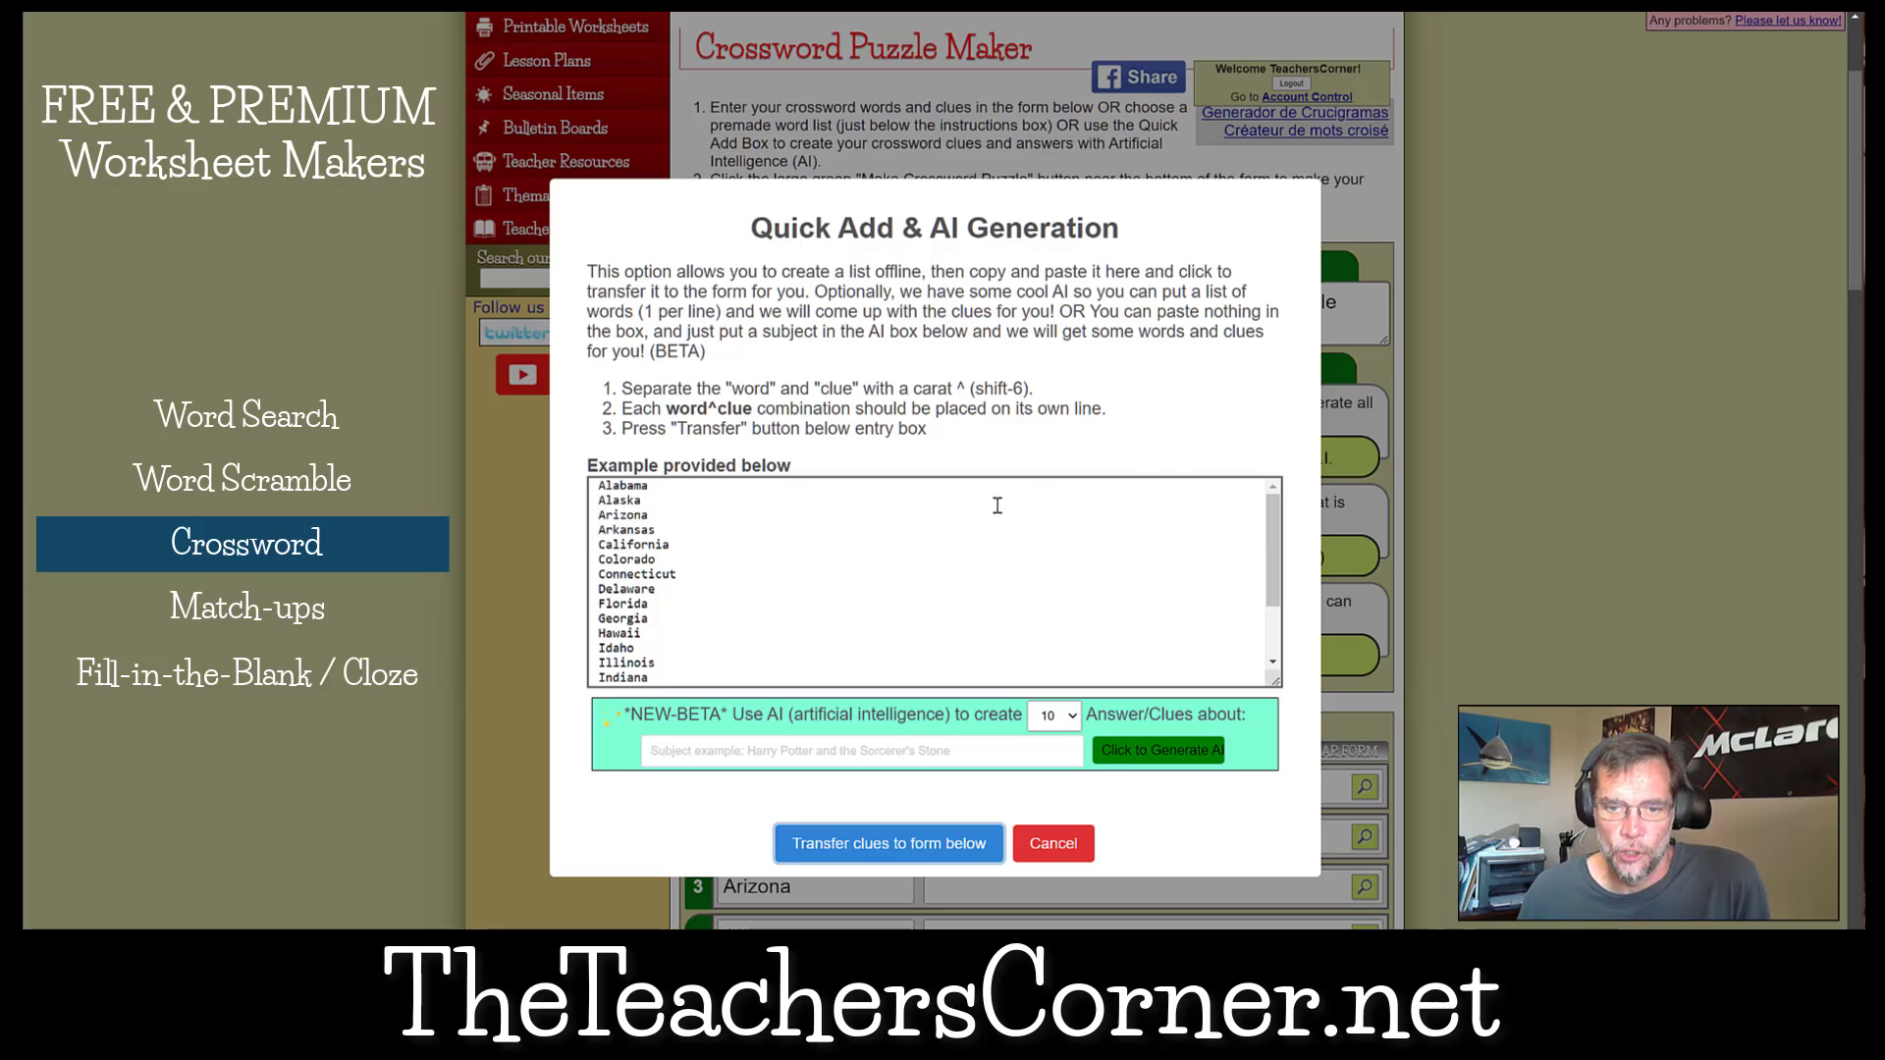
scroll(830, 541, down, 2)
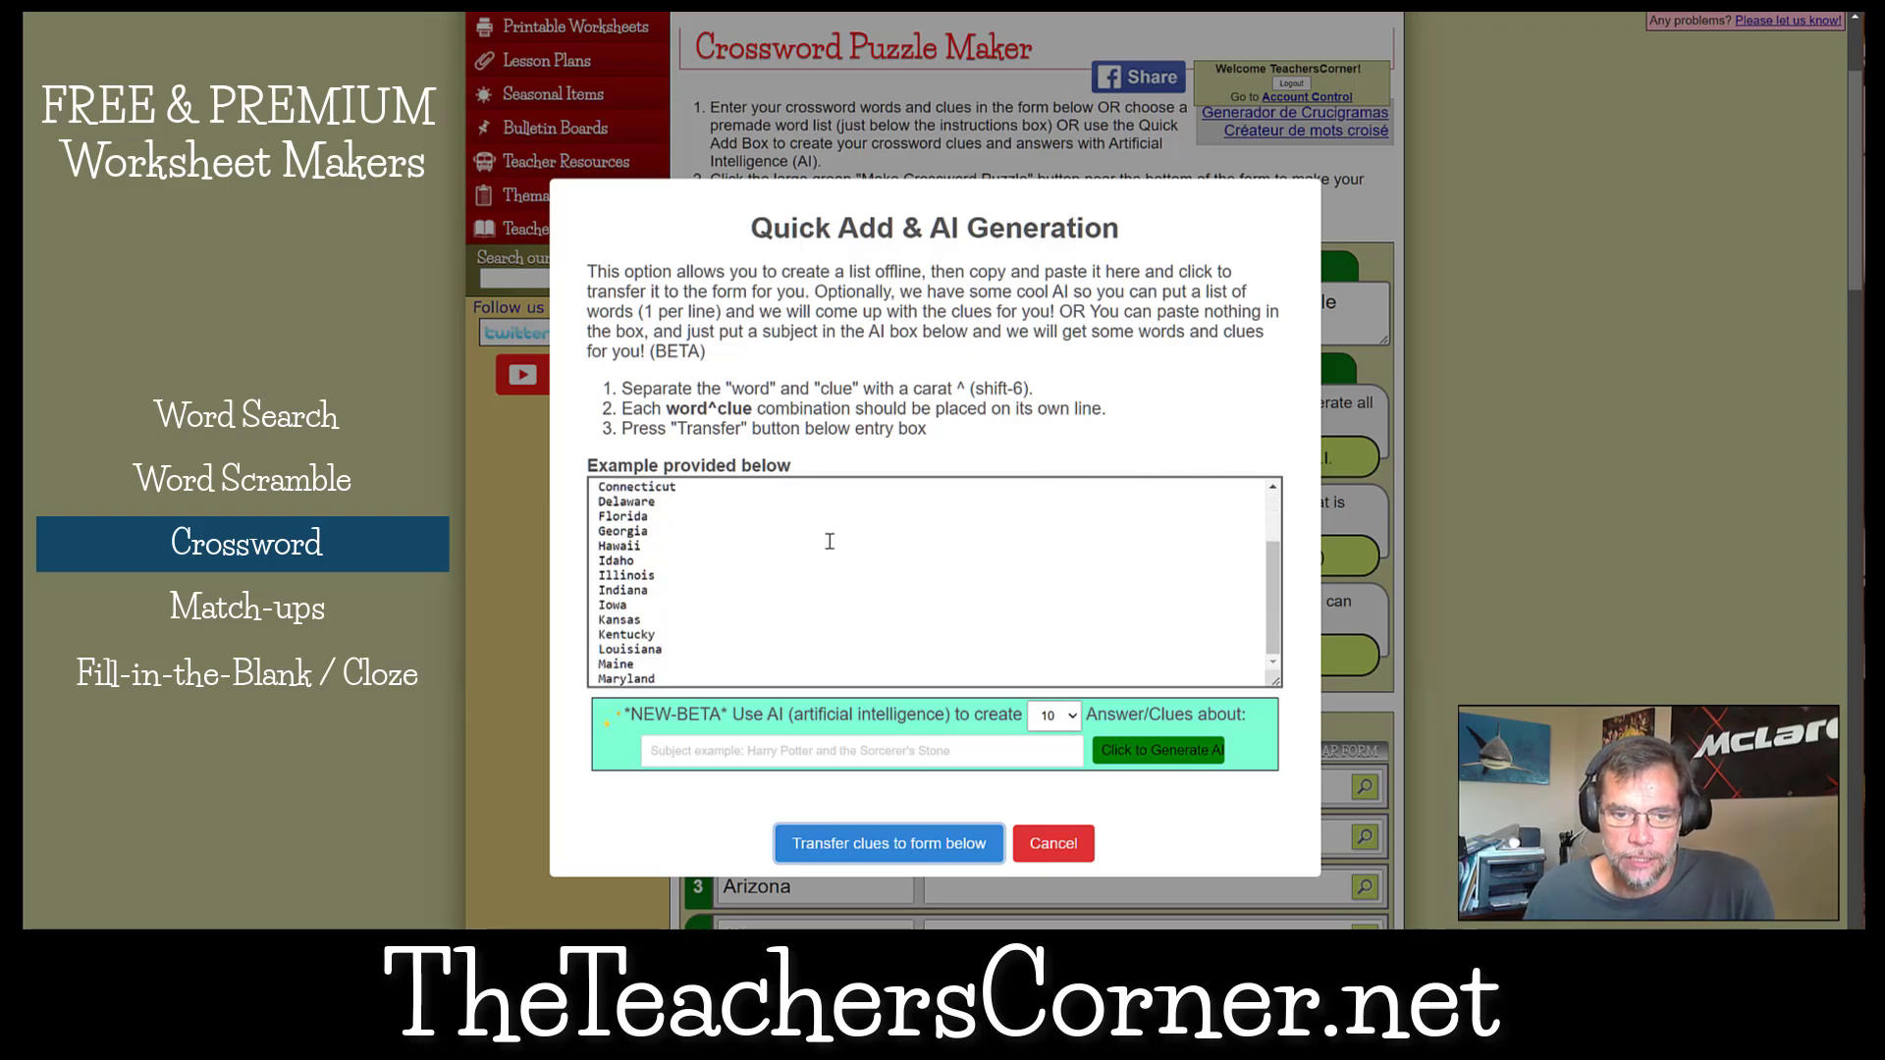
scroll(830, 541, down, 2)
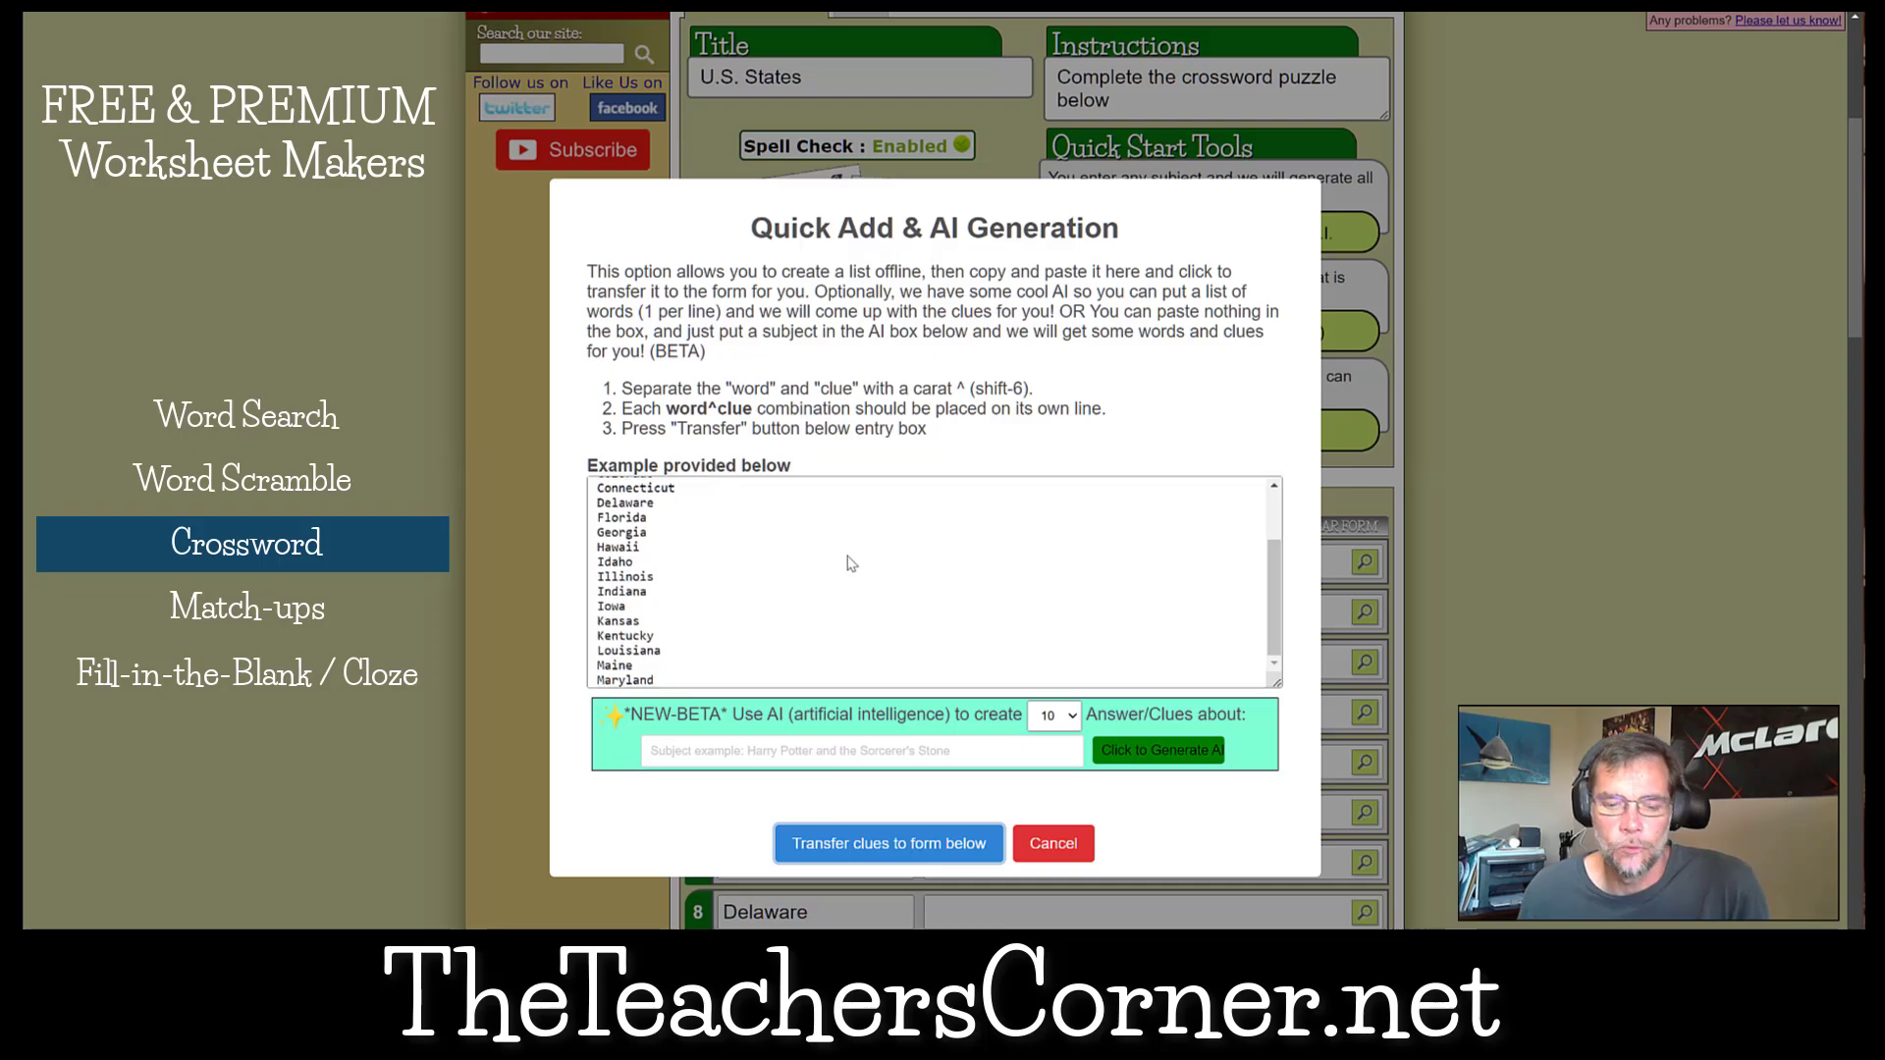
Set the AI generation to create 20 answers and clues about U.S. State Capitals.
click(1052, 716)
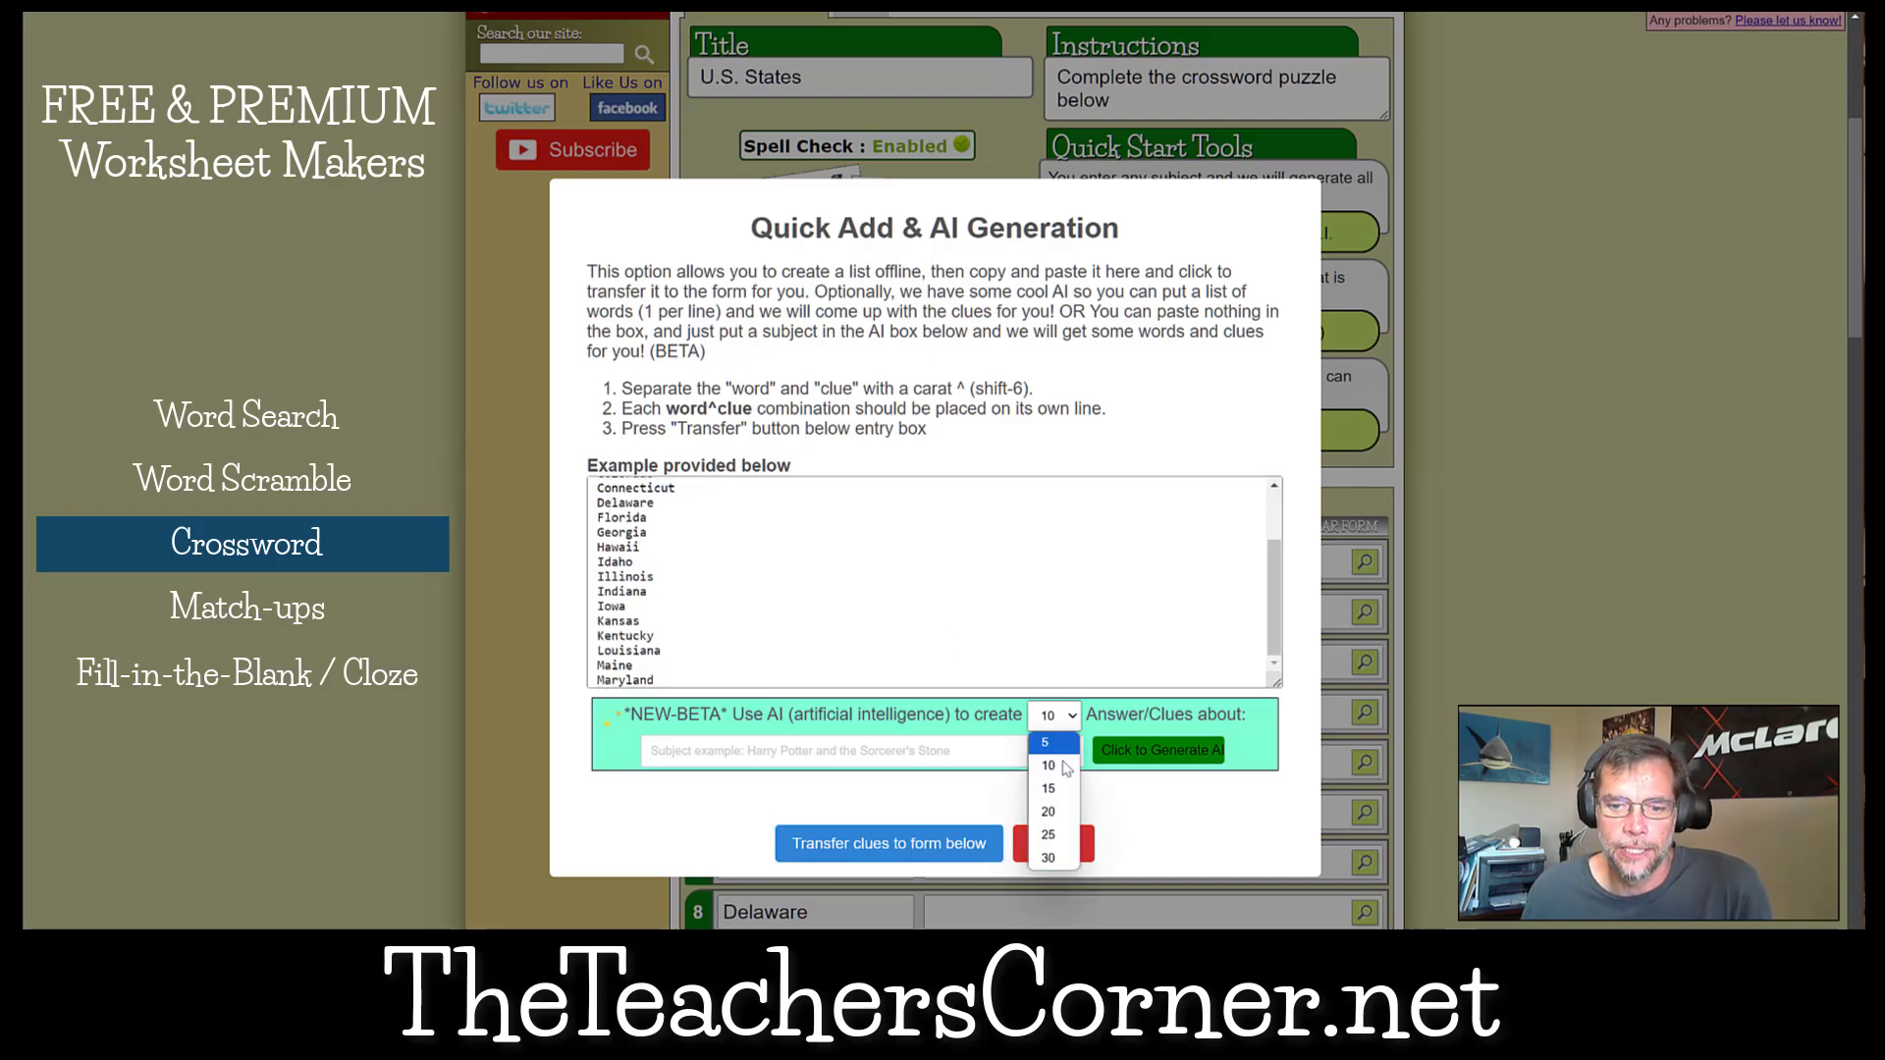
click(1058, 812)
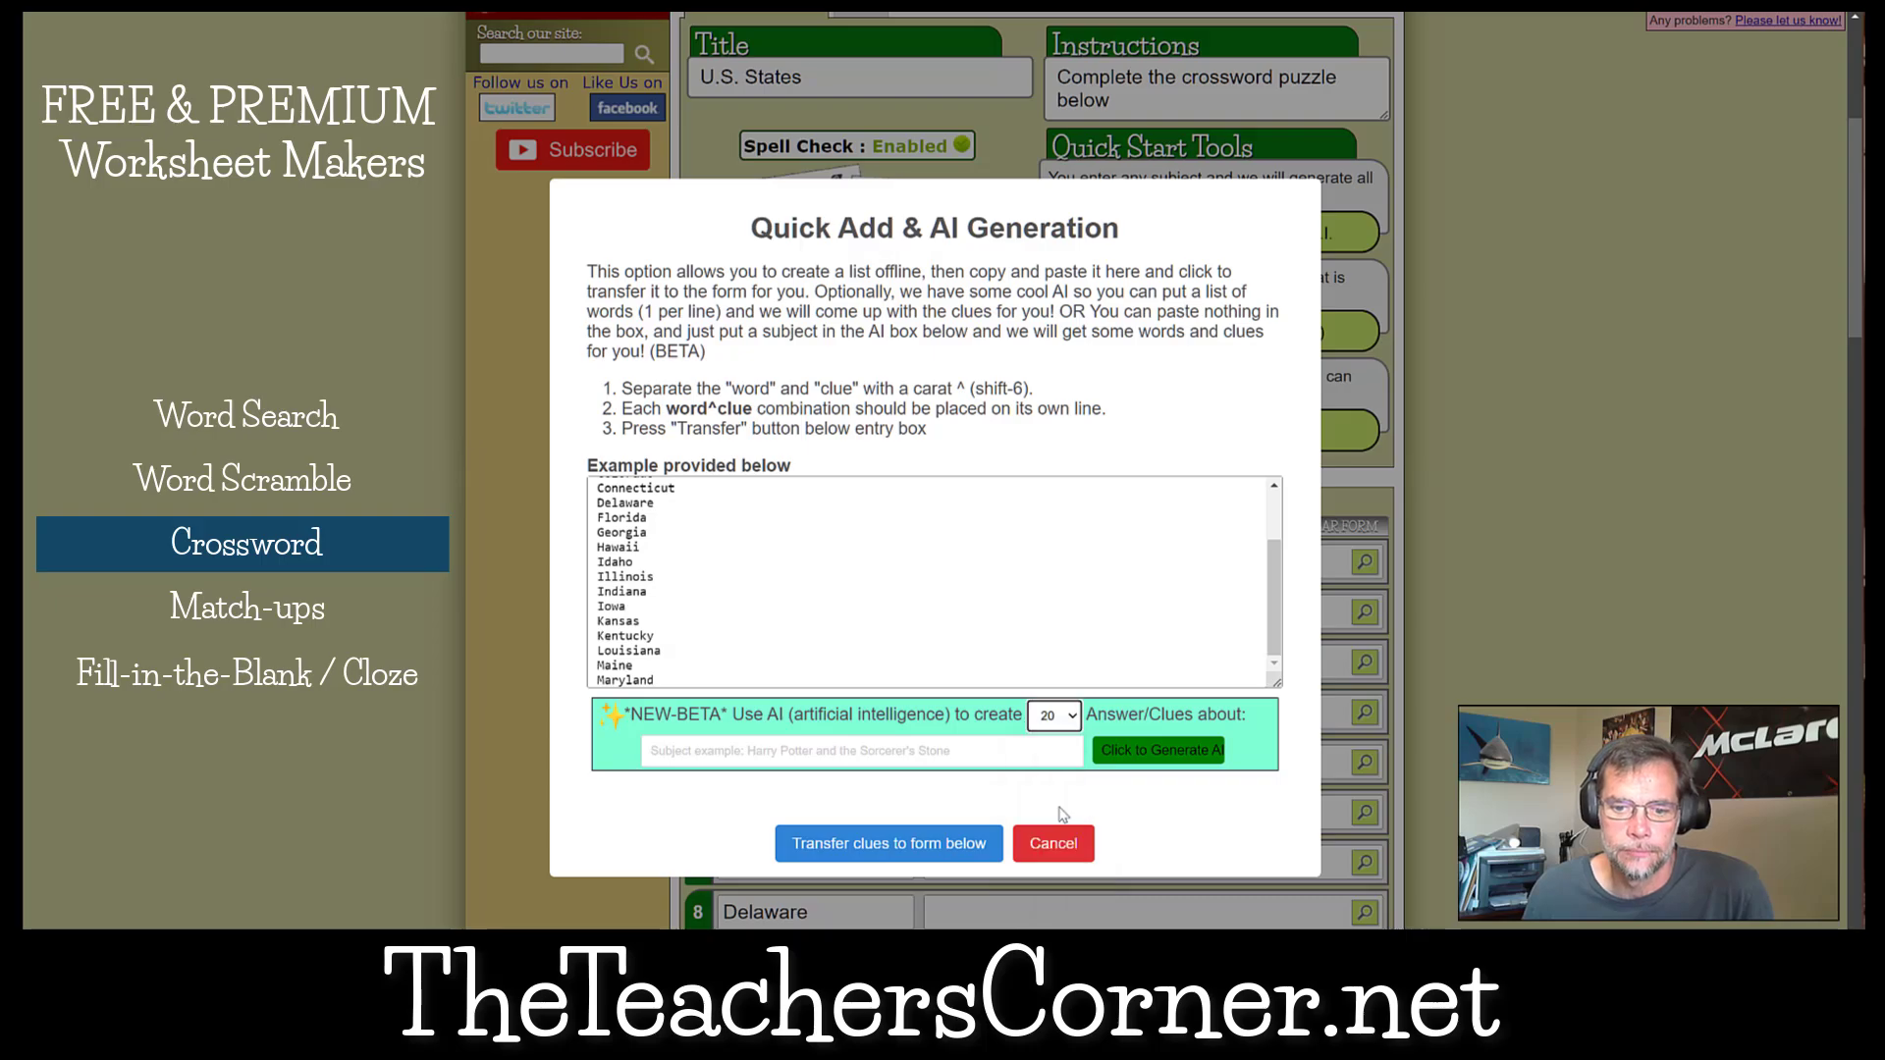
click(737, 758)
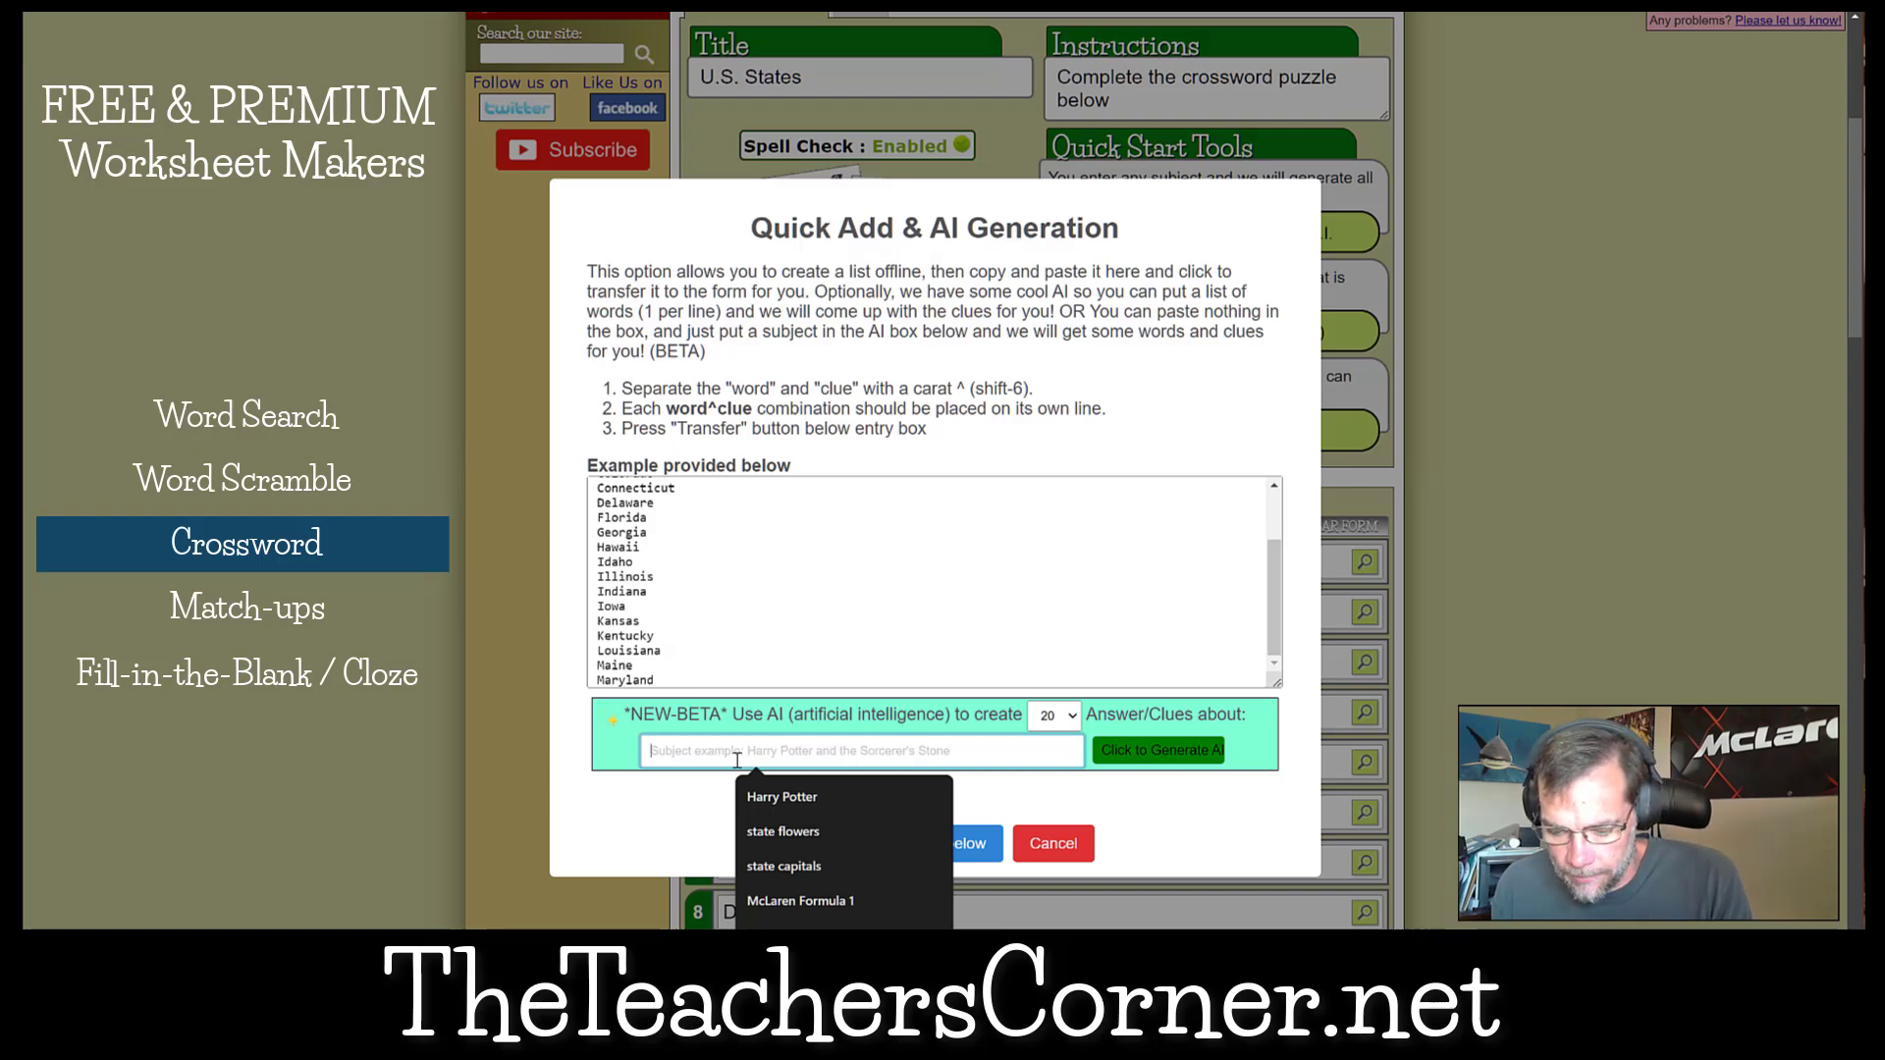
text(U.S)
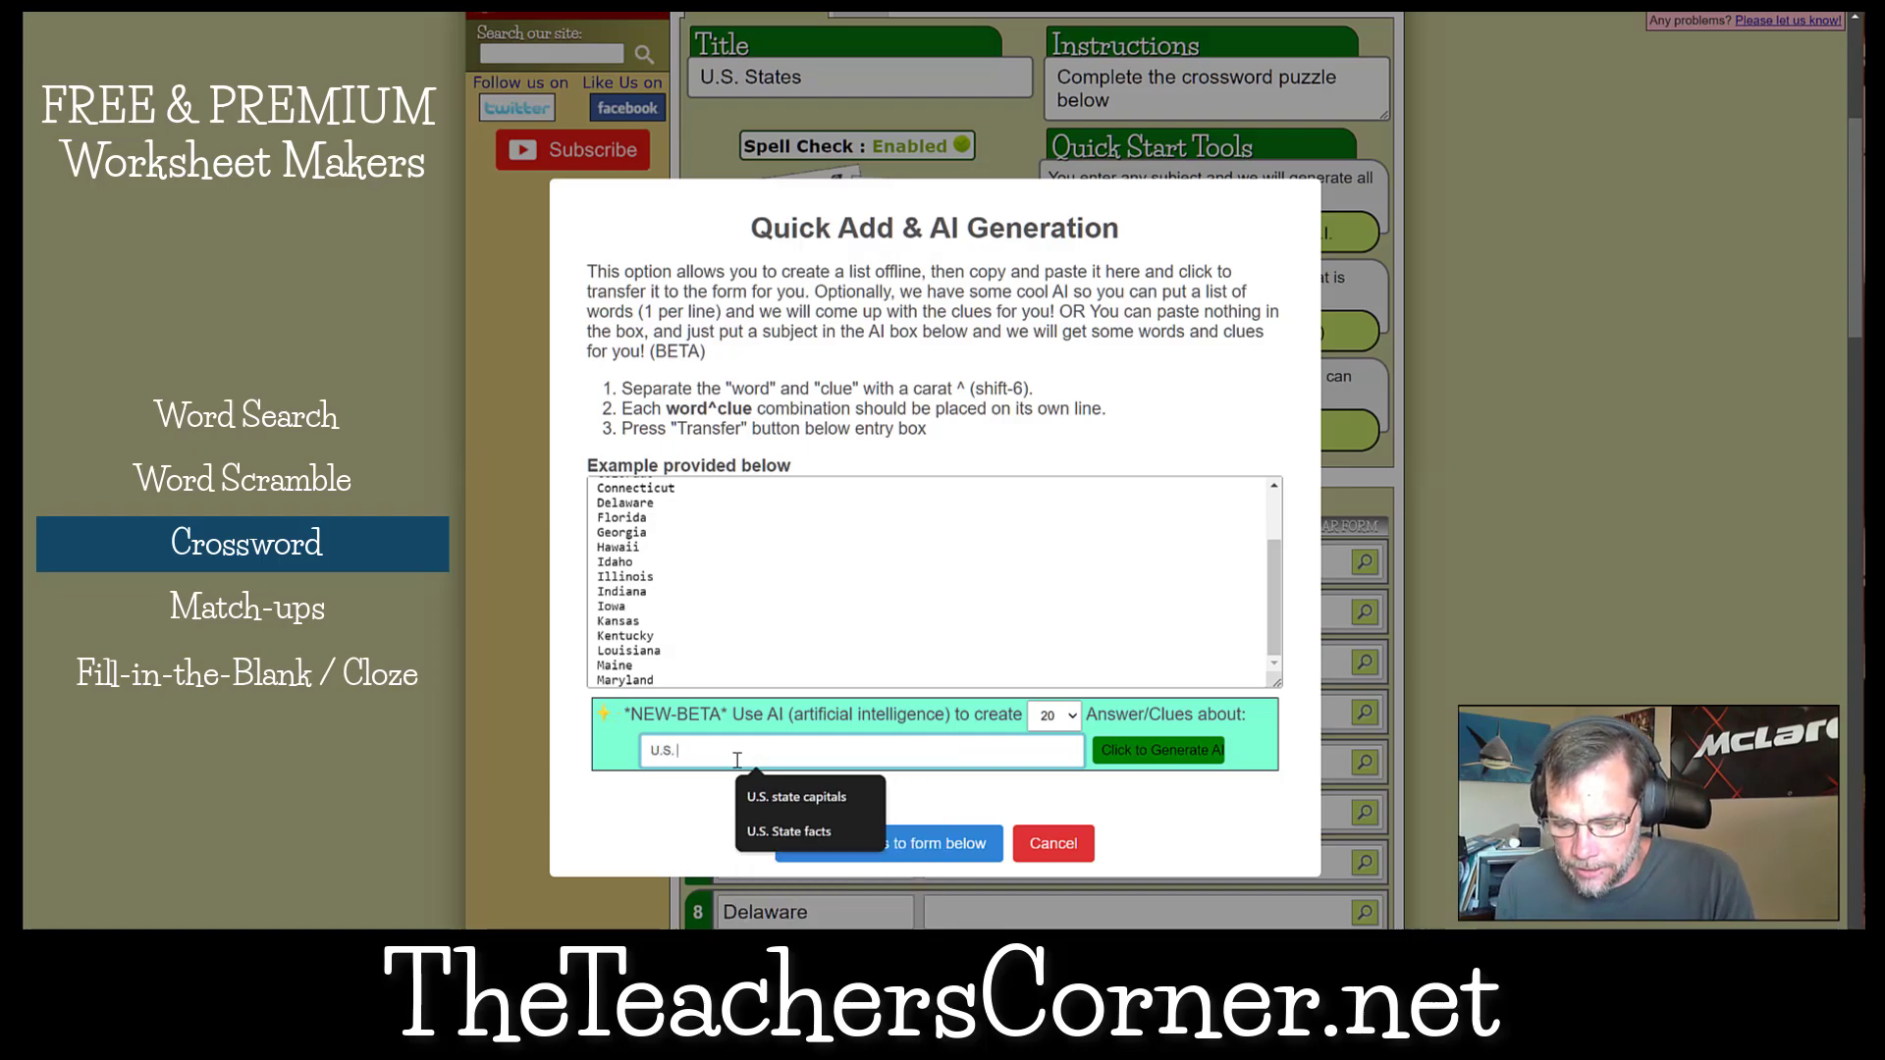
text(. State Capitals)
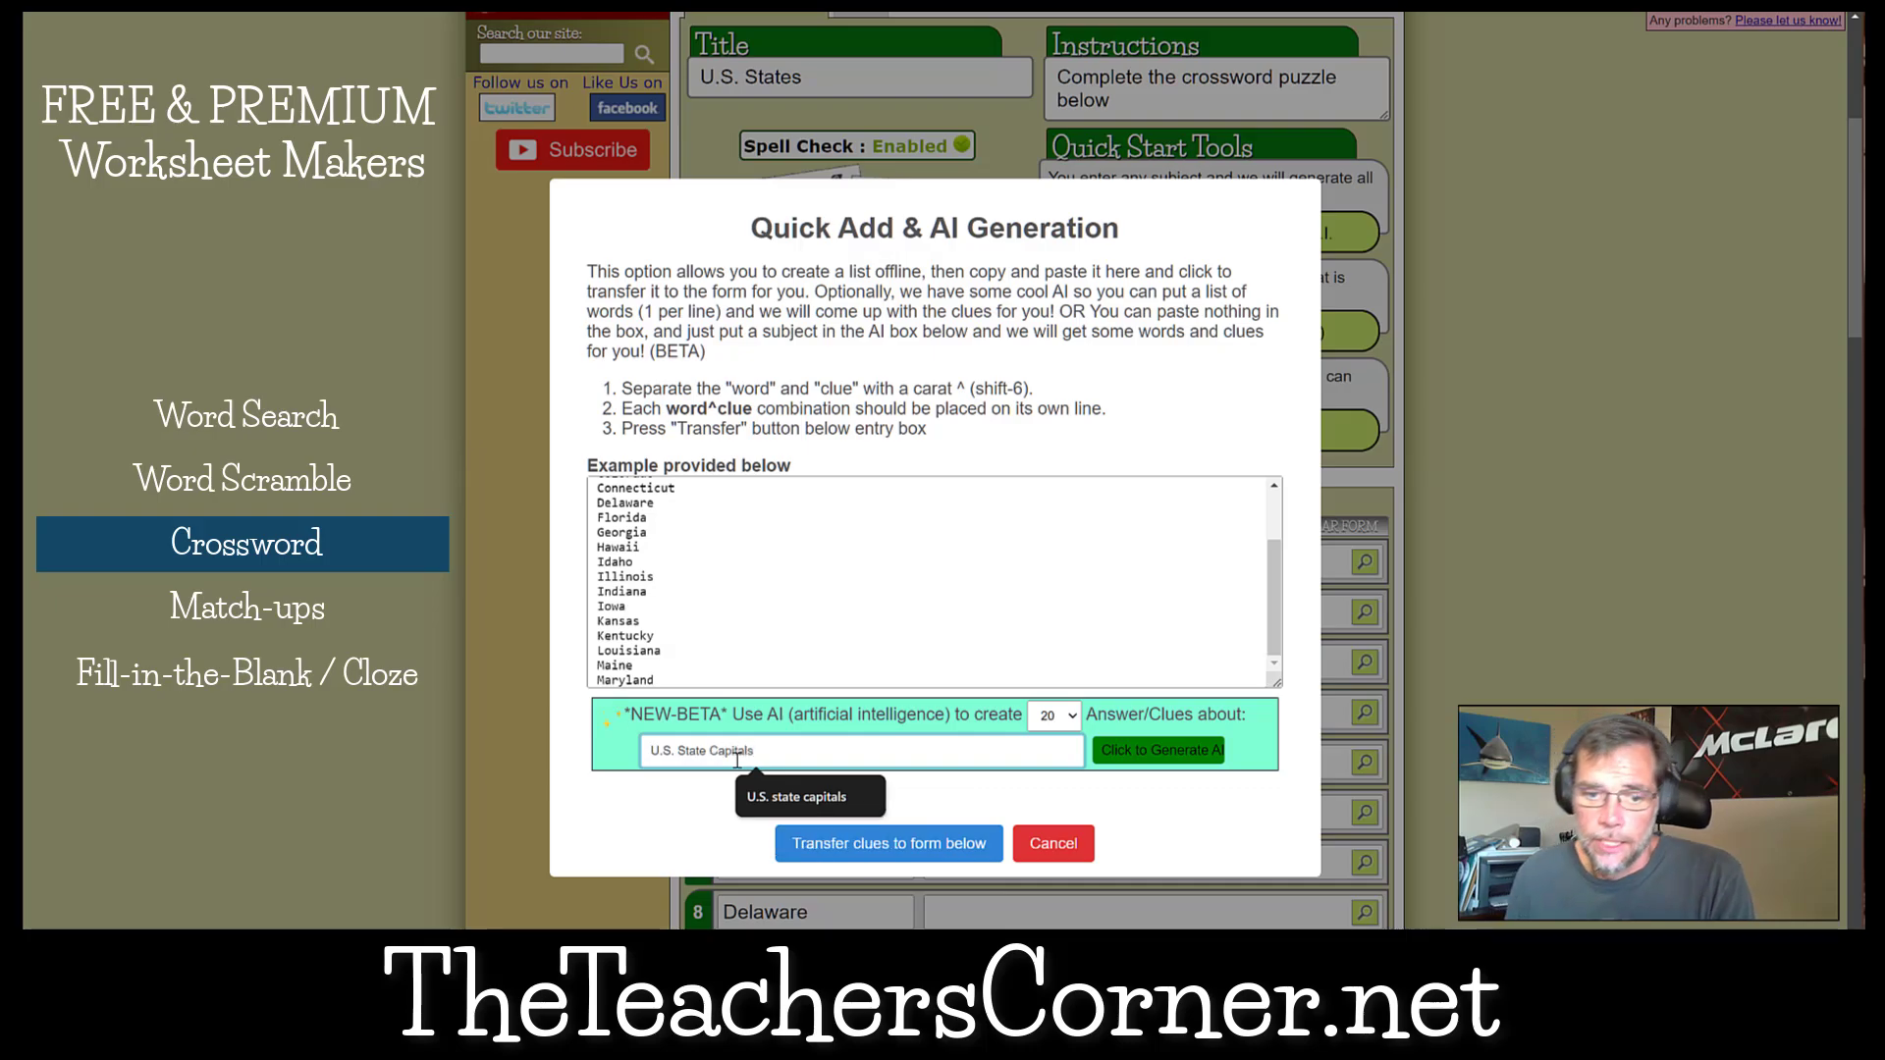
Review the full list of states from Alabama to Maryland against the subject entered for the AI clues.
click(657, 594)
scroll(681, 594, up, 2)
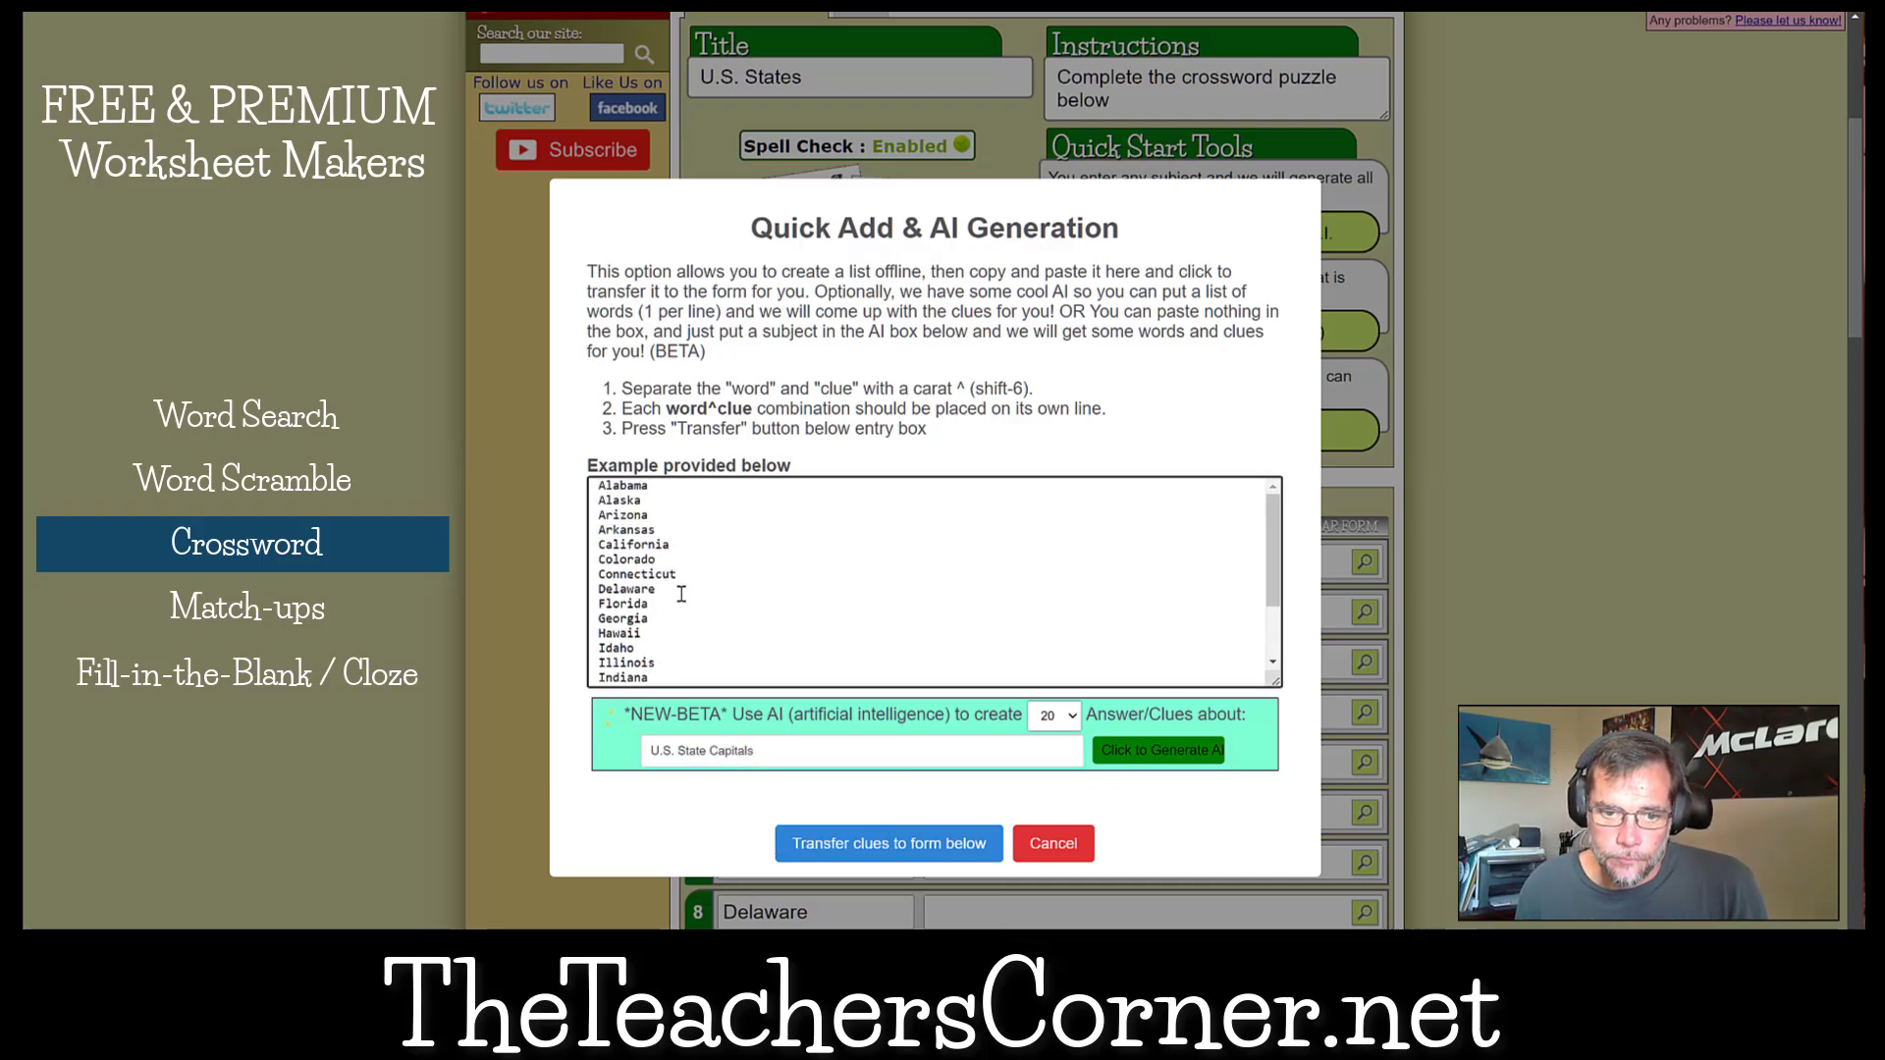
scroll(859, 614, down, 2)
scroll(892, 639, up, 2)
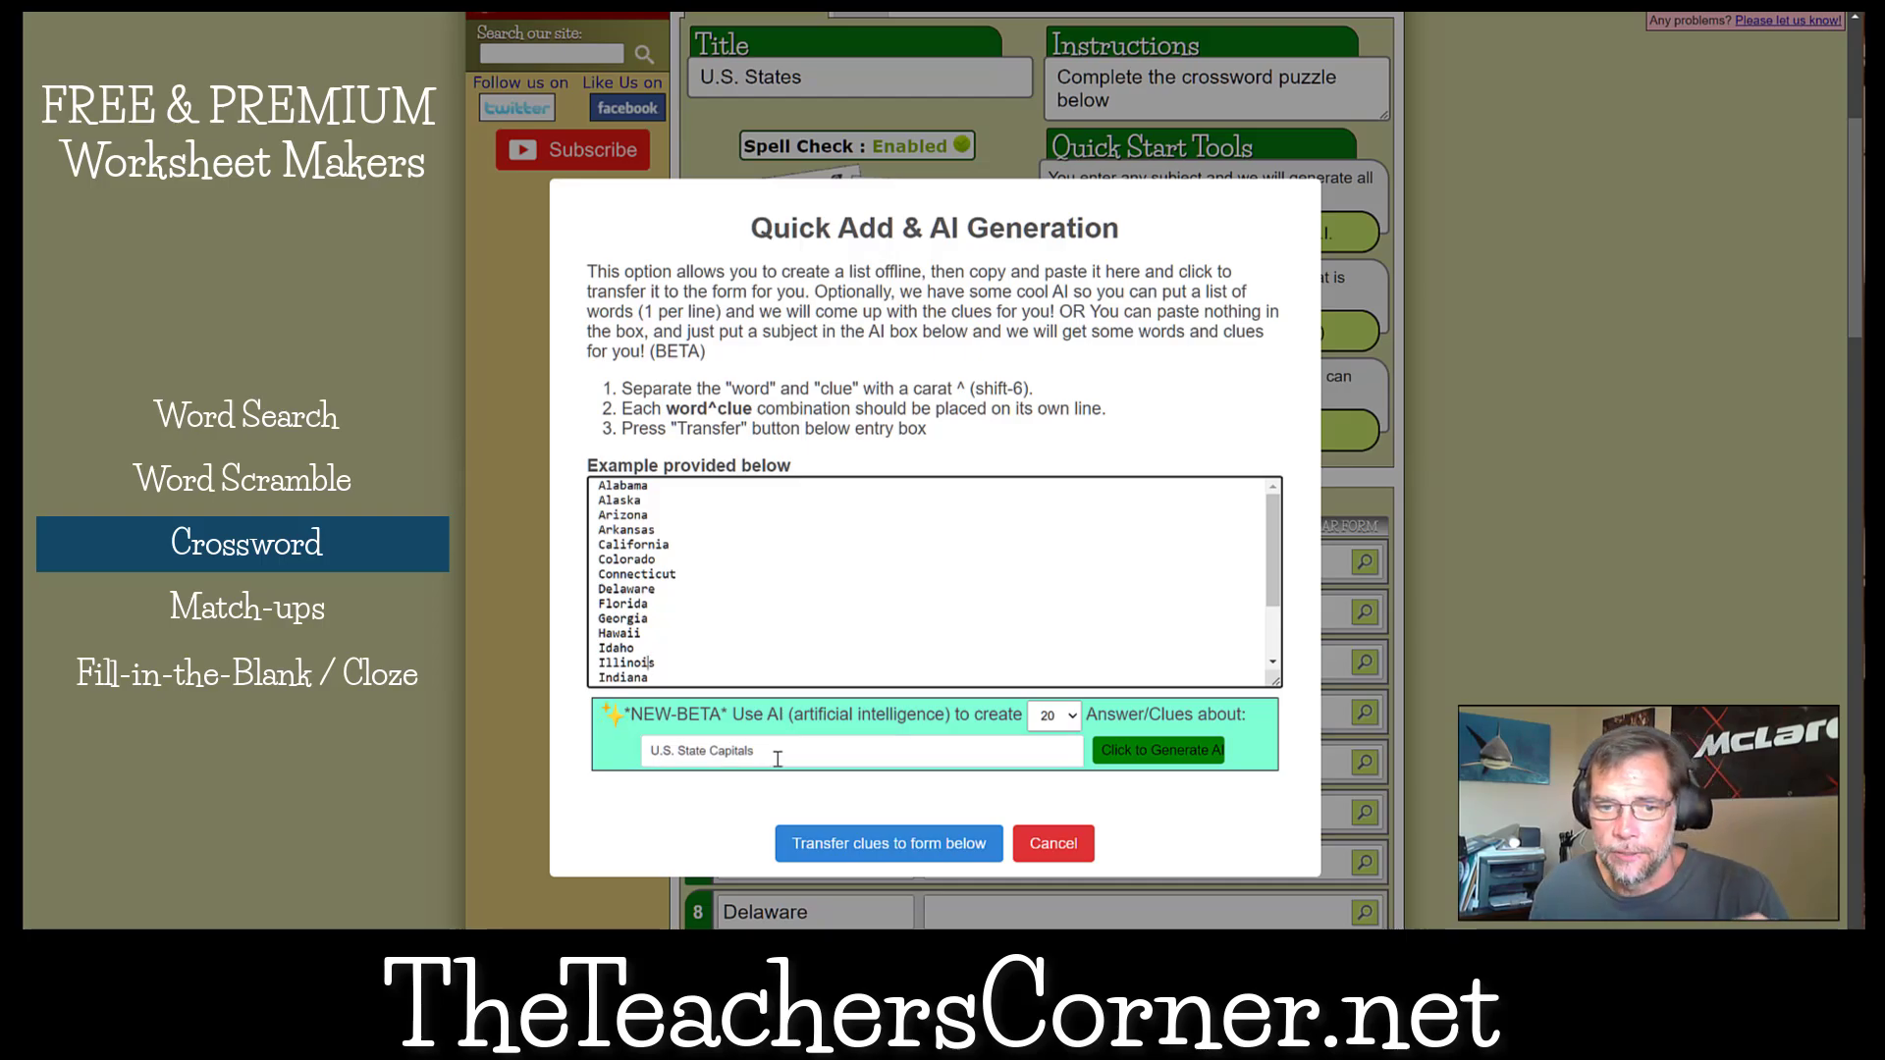
drag(602, 491, 764, 675)
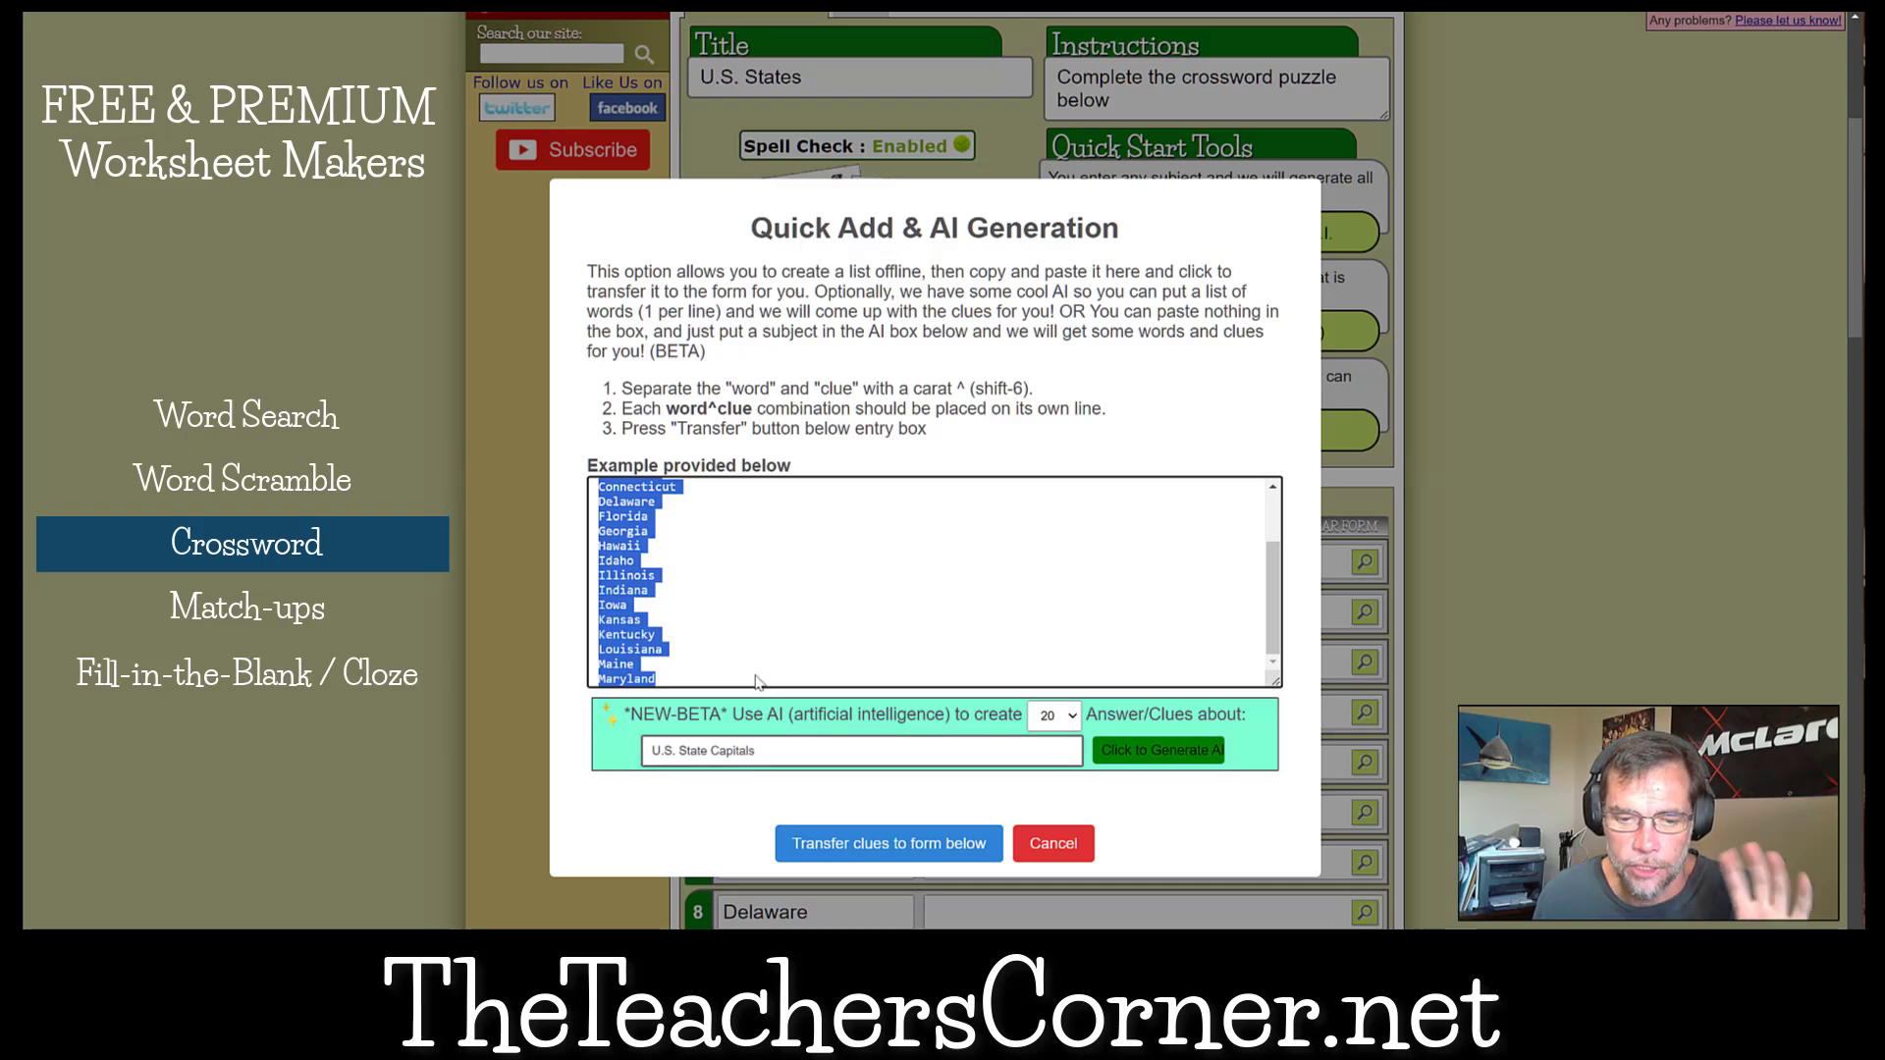
click(661, 679)
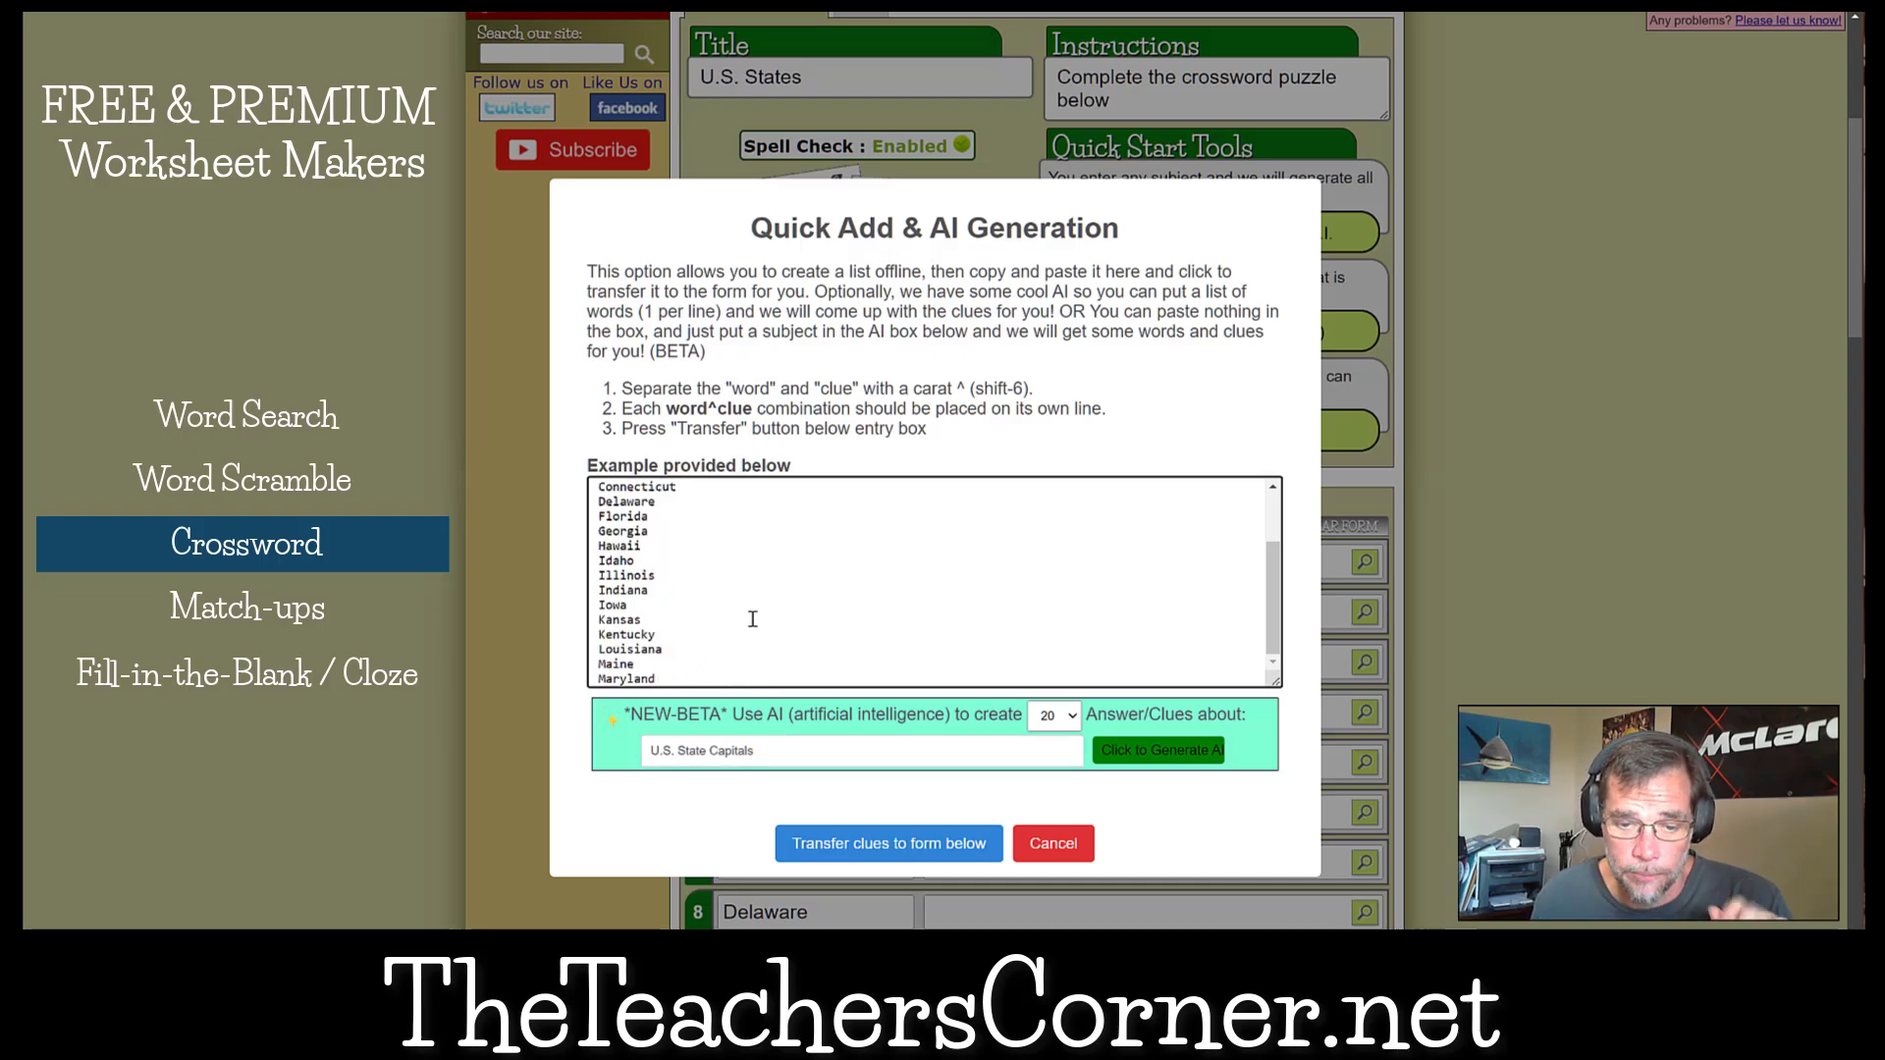
scroll(752, 619, up, 2)
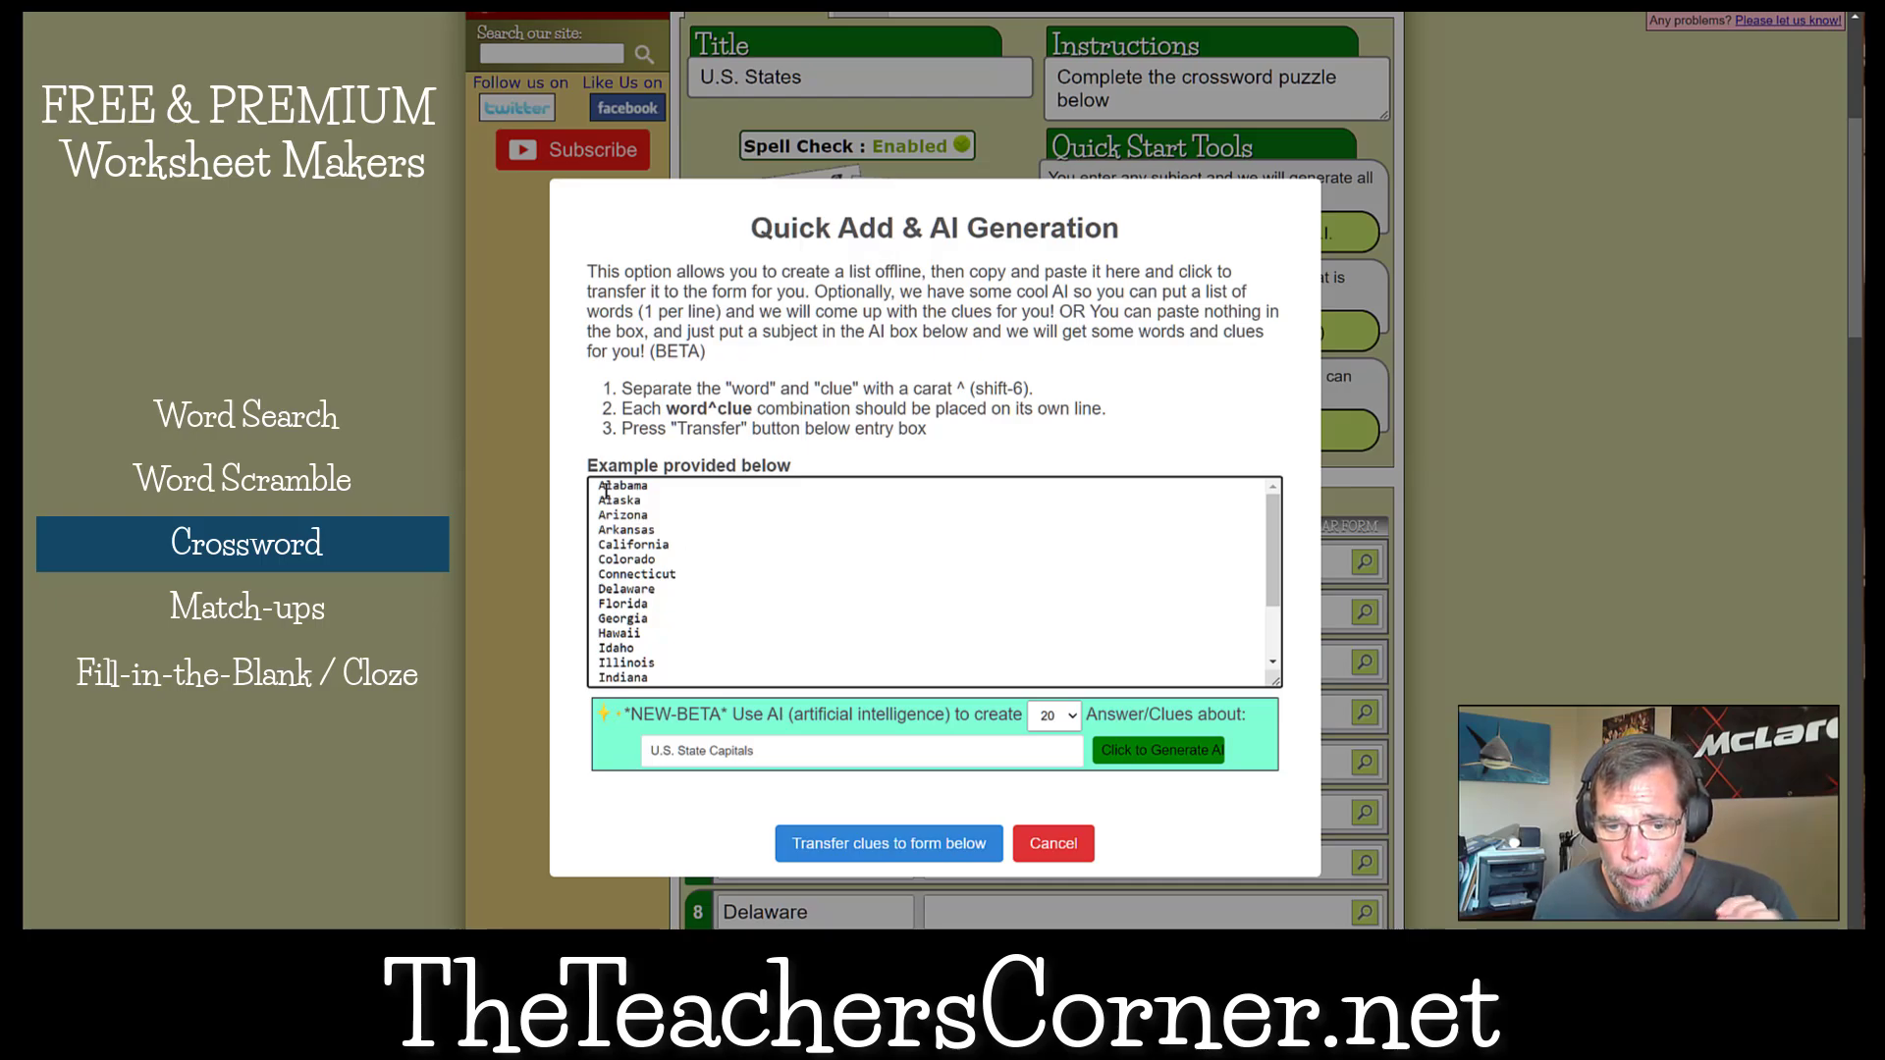
click(786, 755)
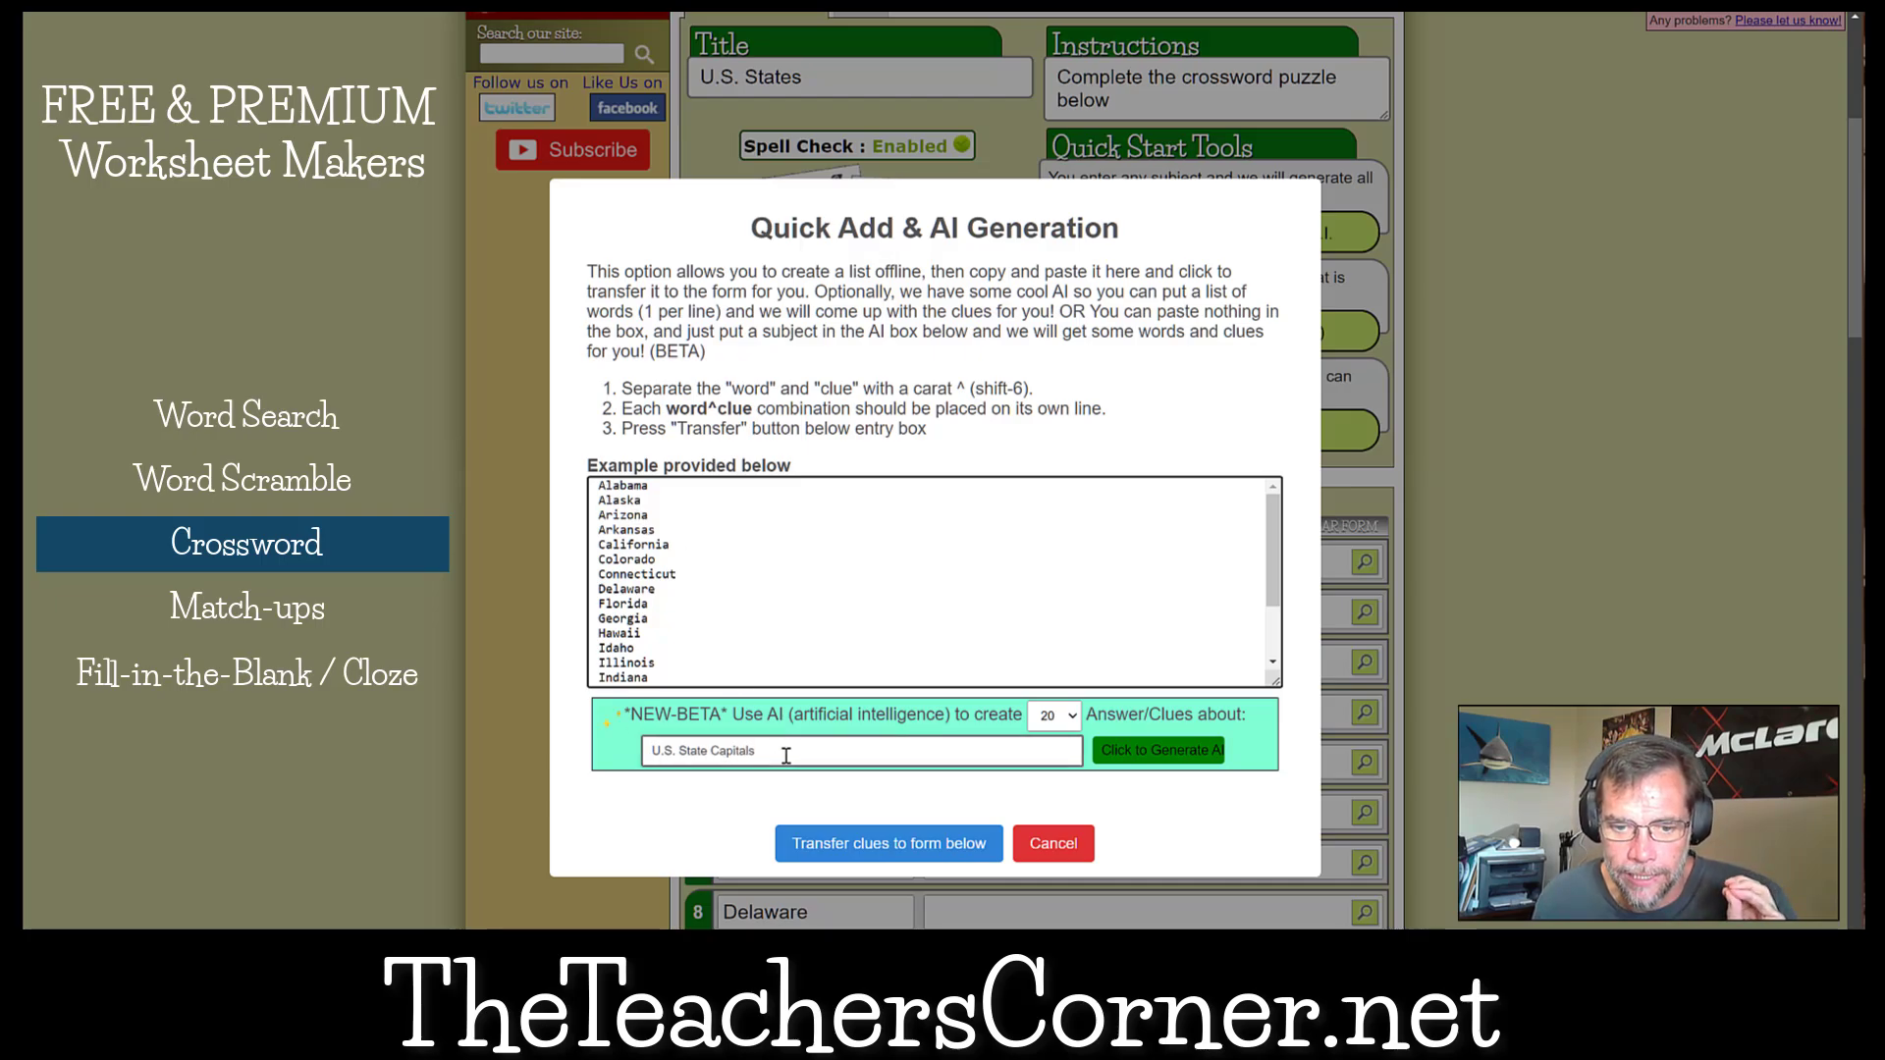
click(704, 755)
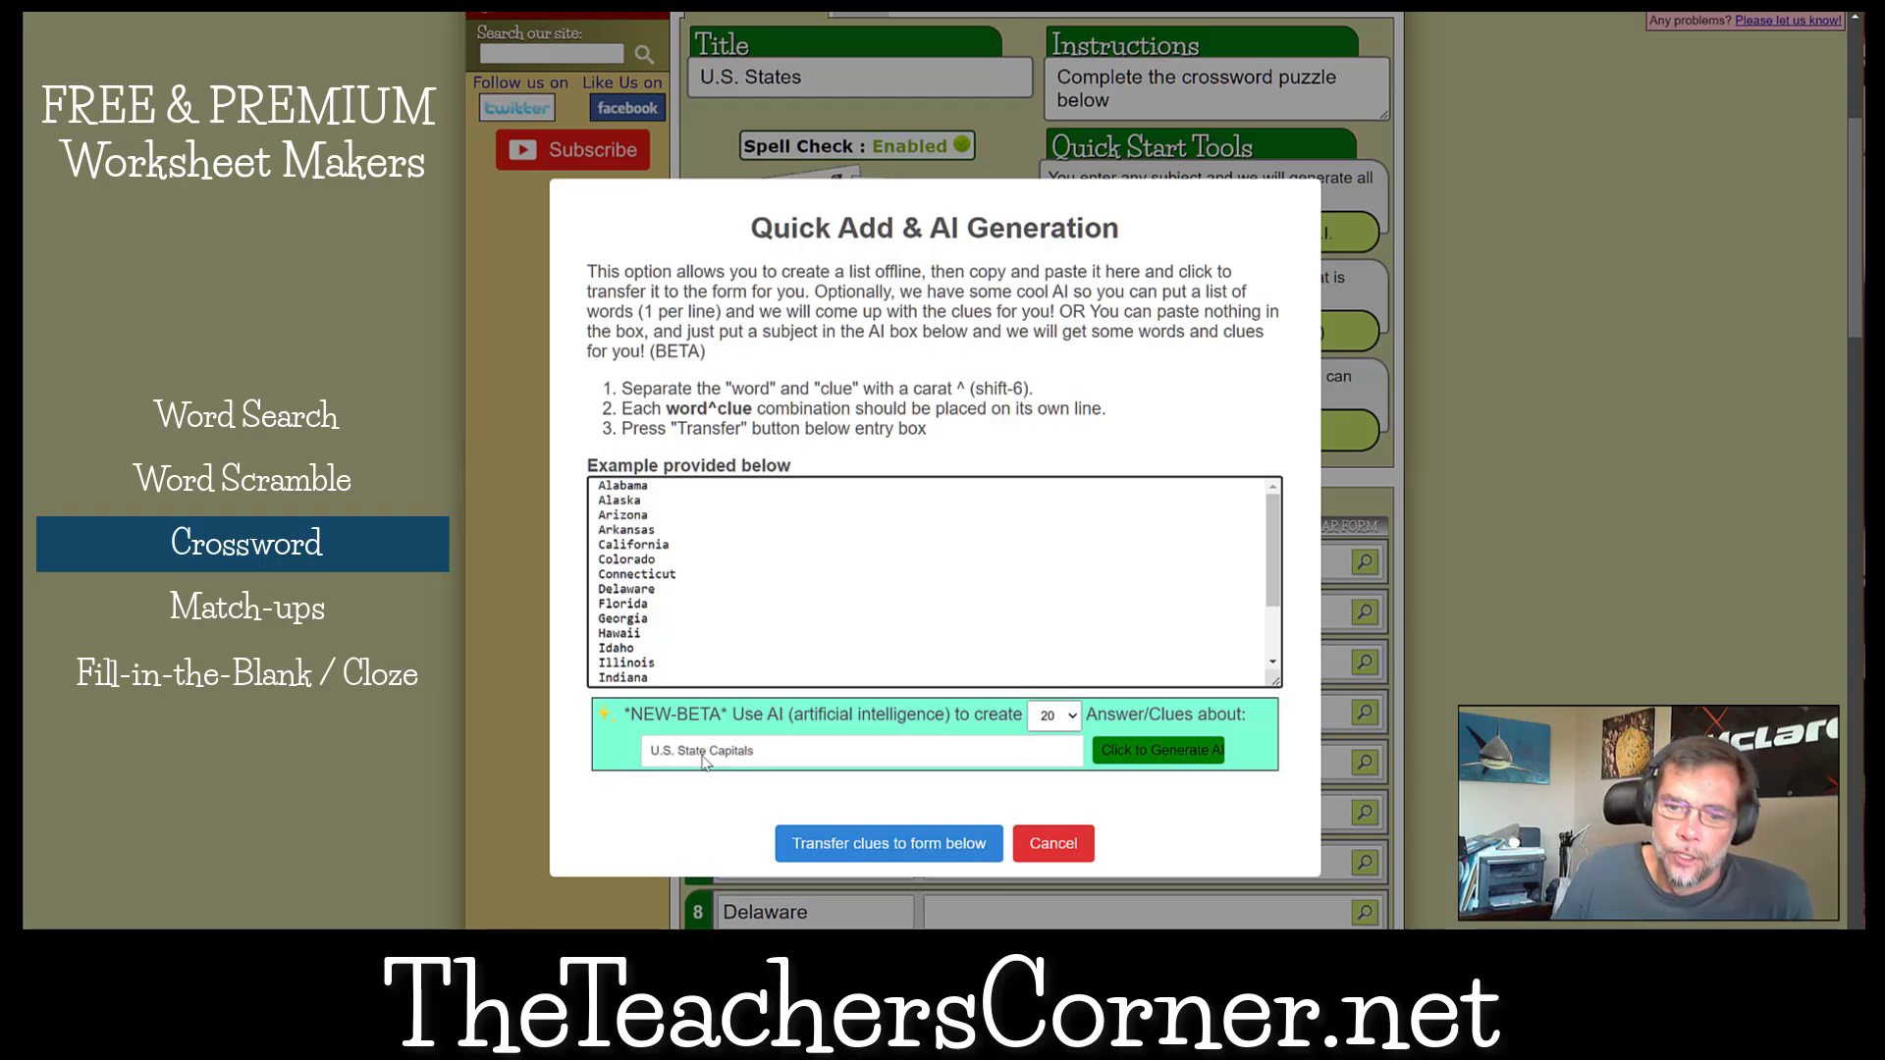
click(703, 756)
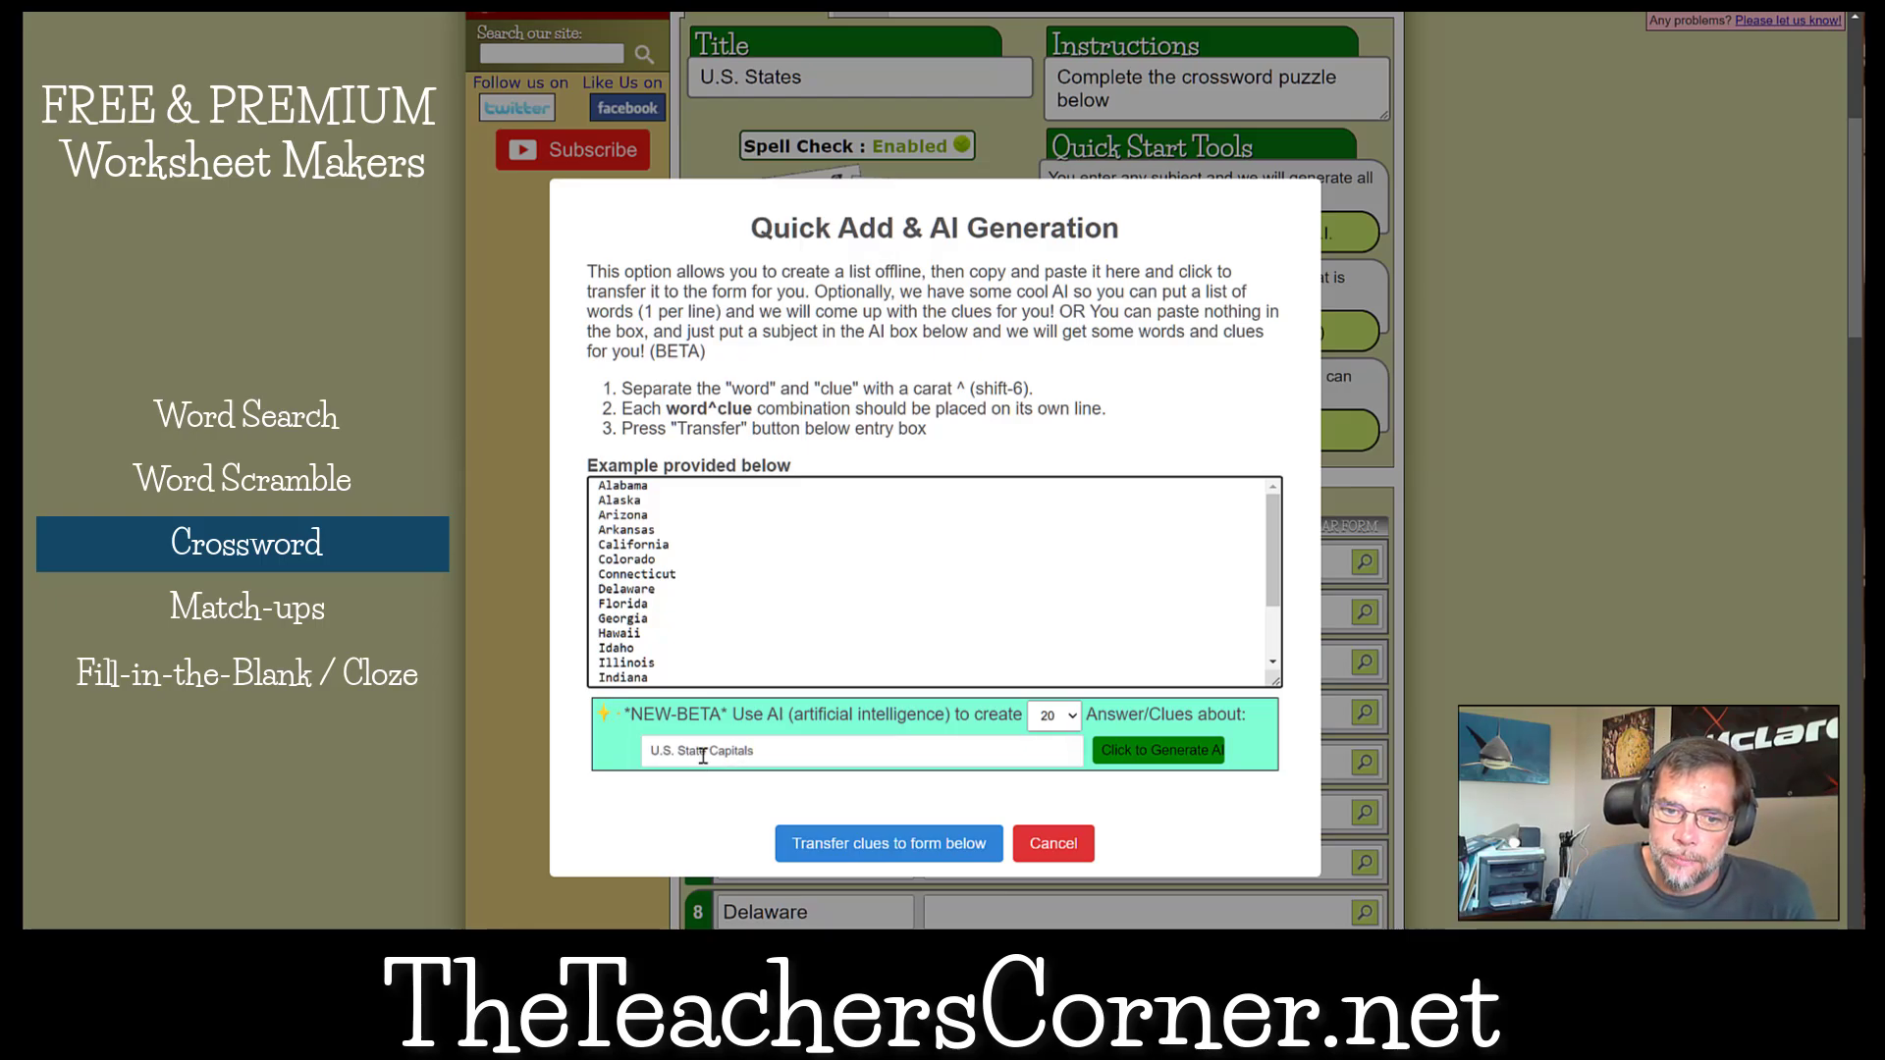
Generate the AI clues and transfer them to the crossword form without the leftover plain state names.
click(1129, 751)
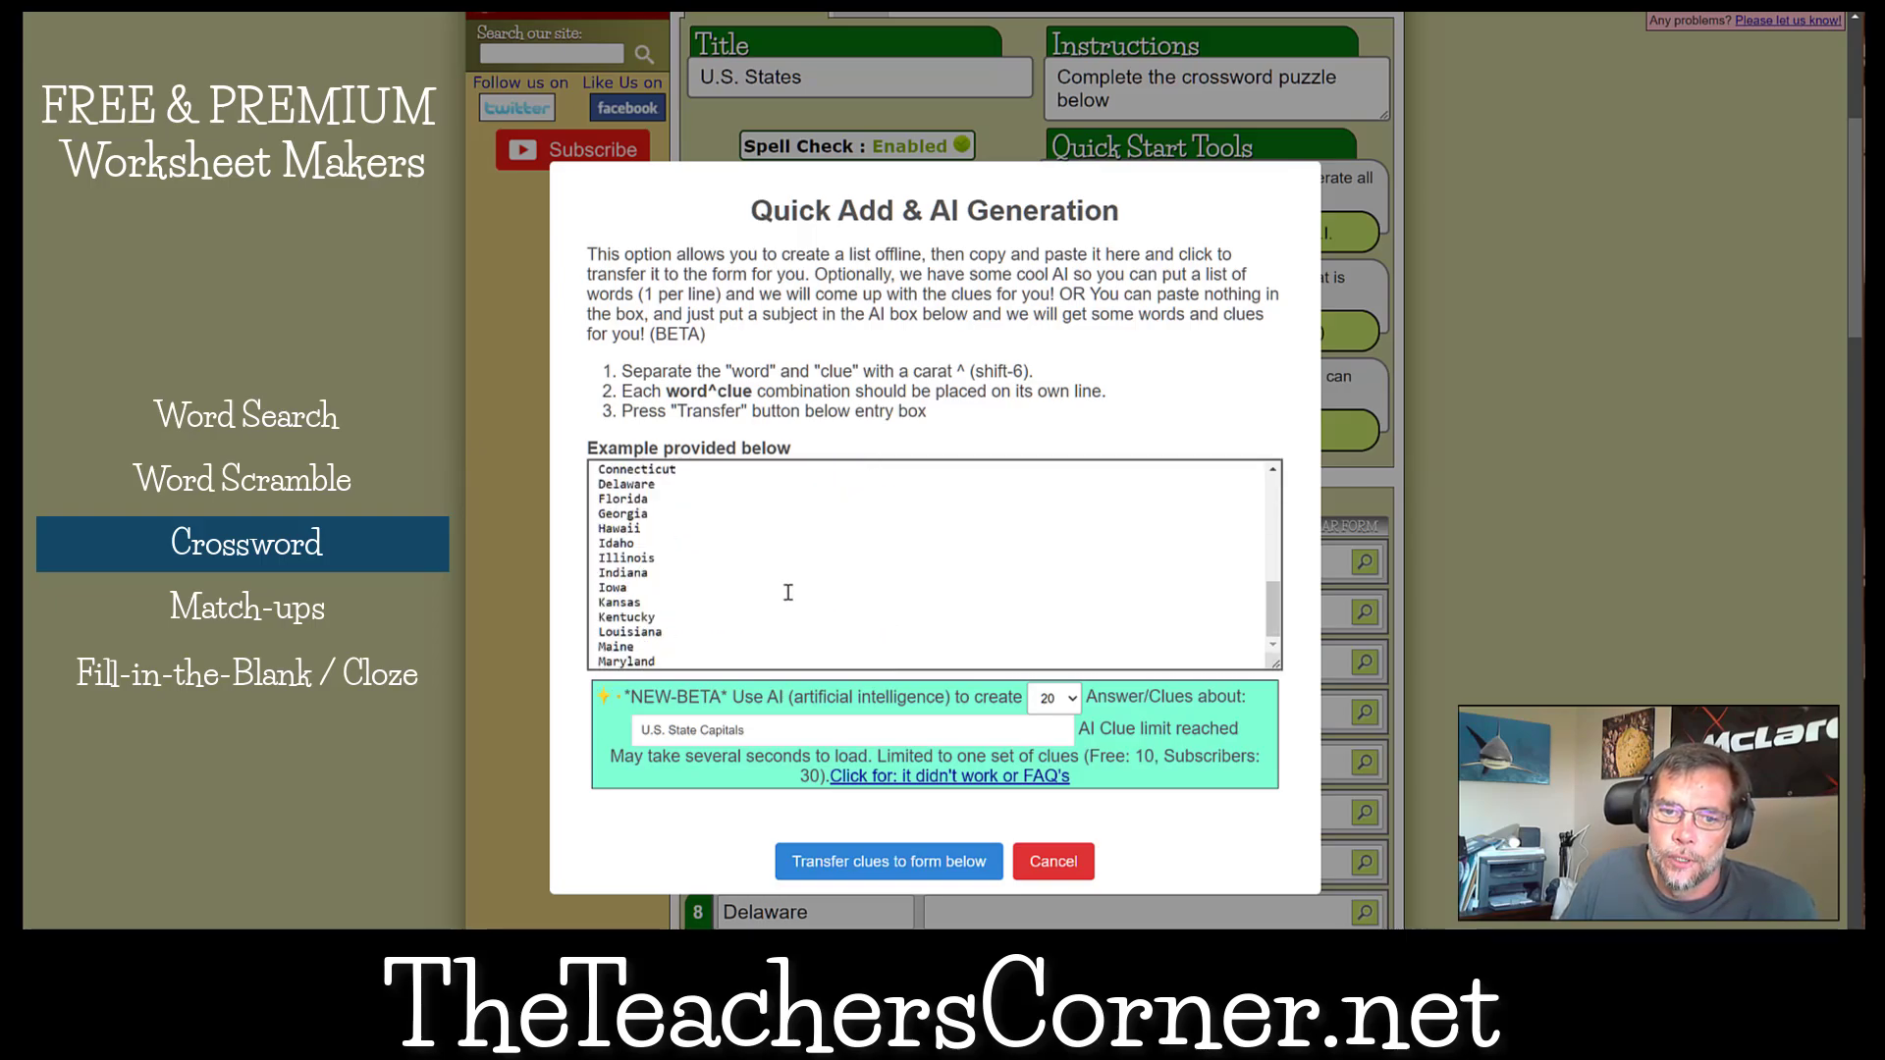
drag(683, 664, 593, 547)
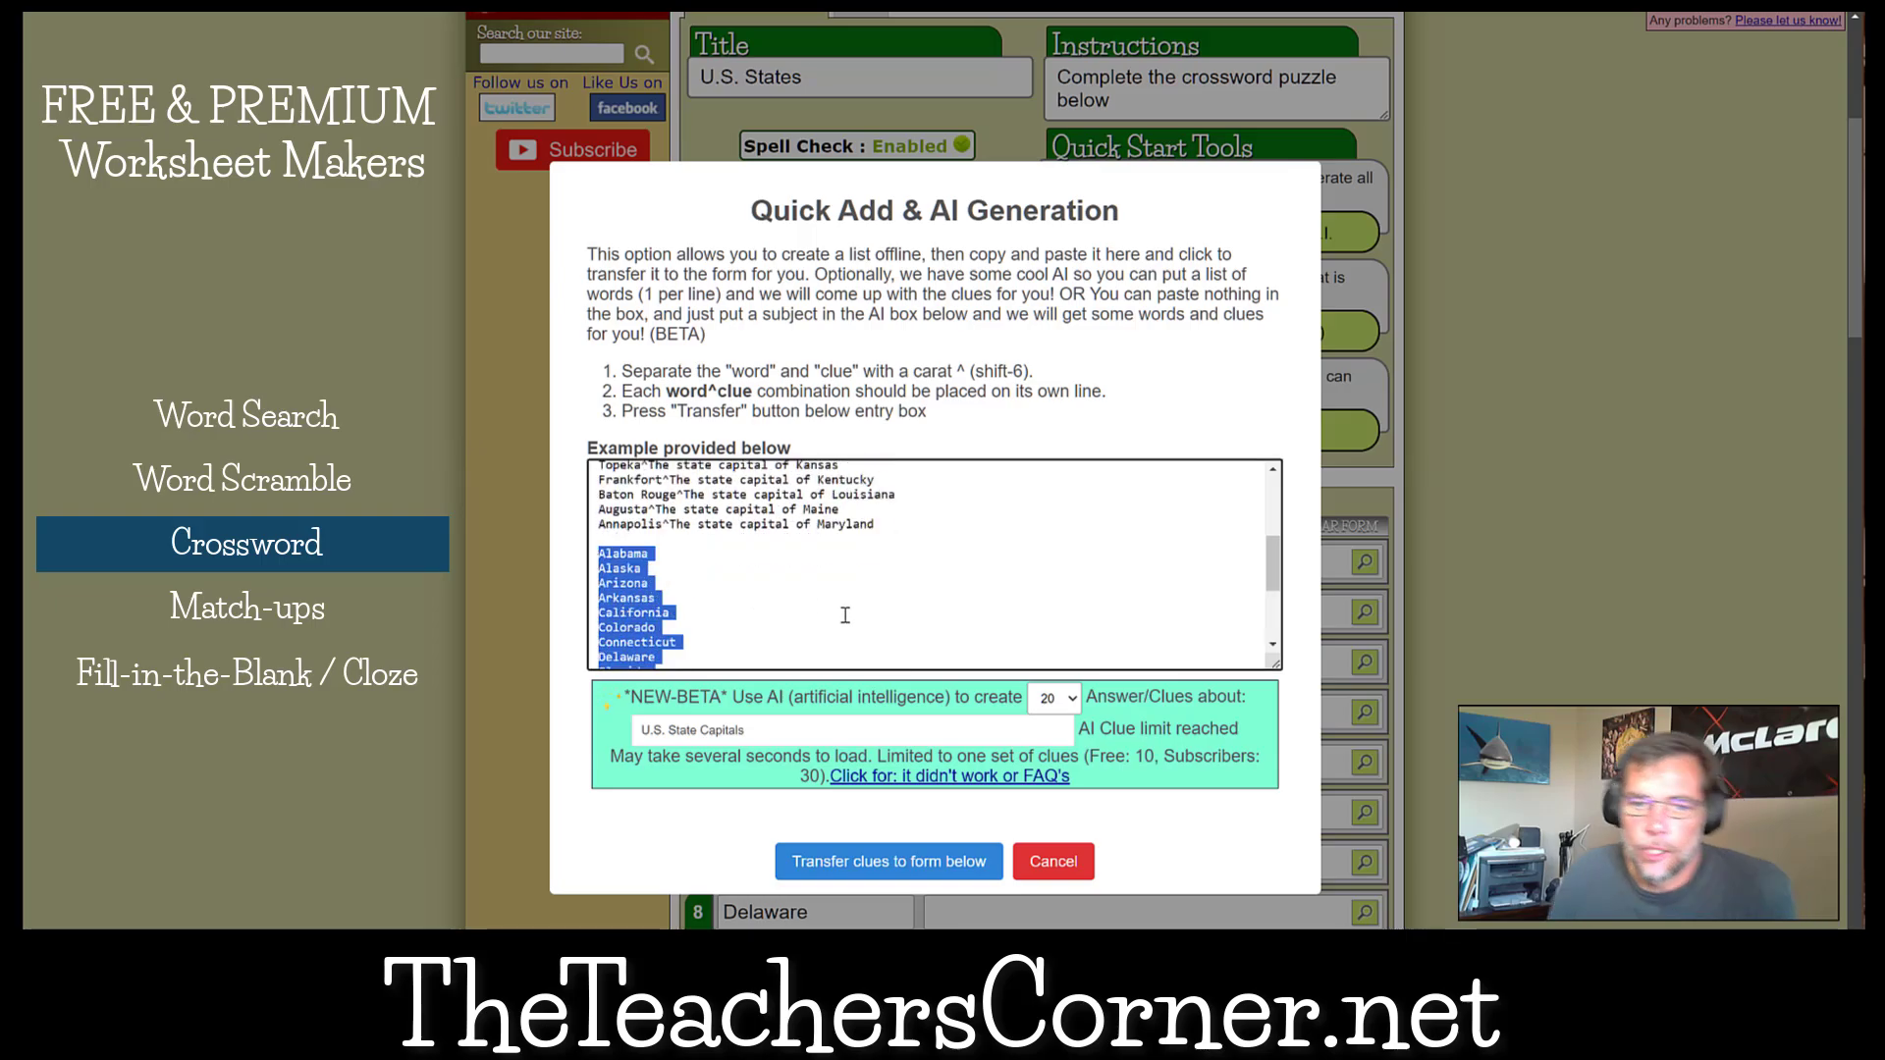
key(BackSpace)
scroll(922, 599, up, 3)
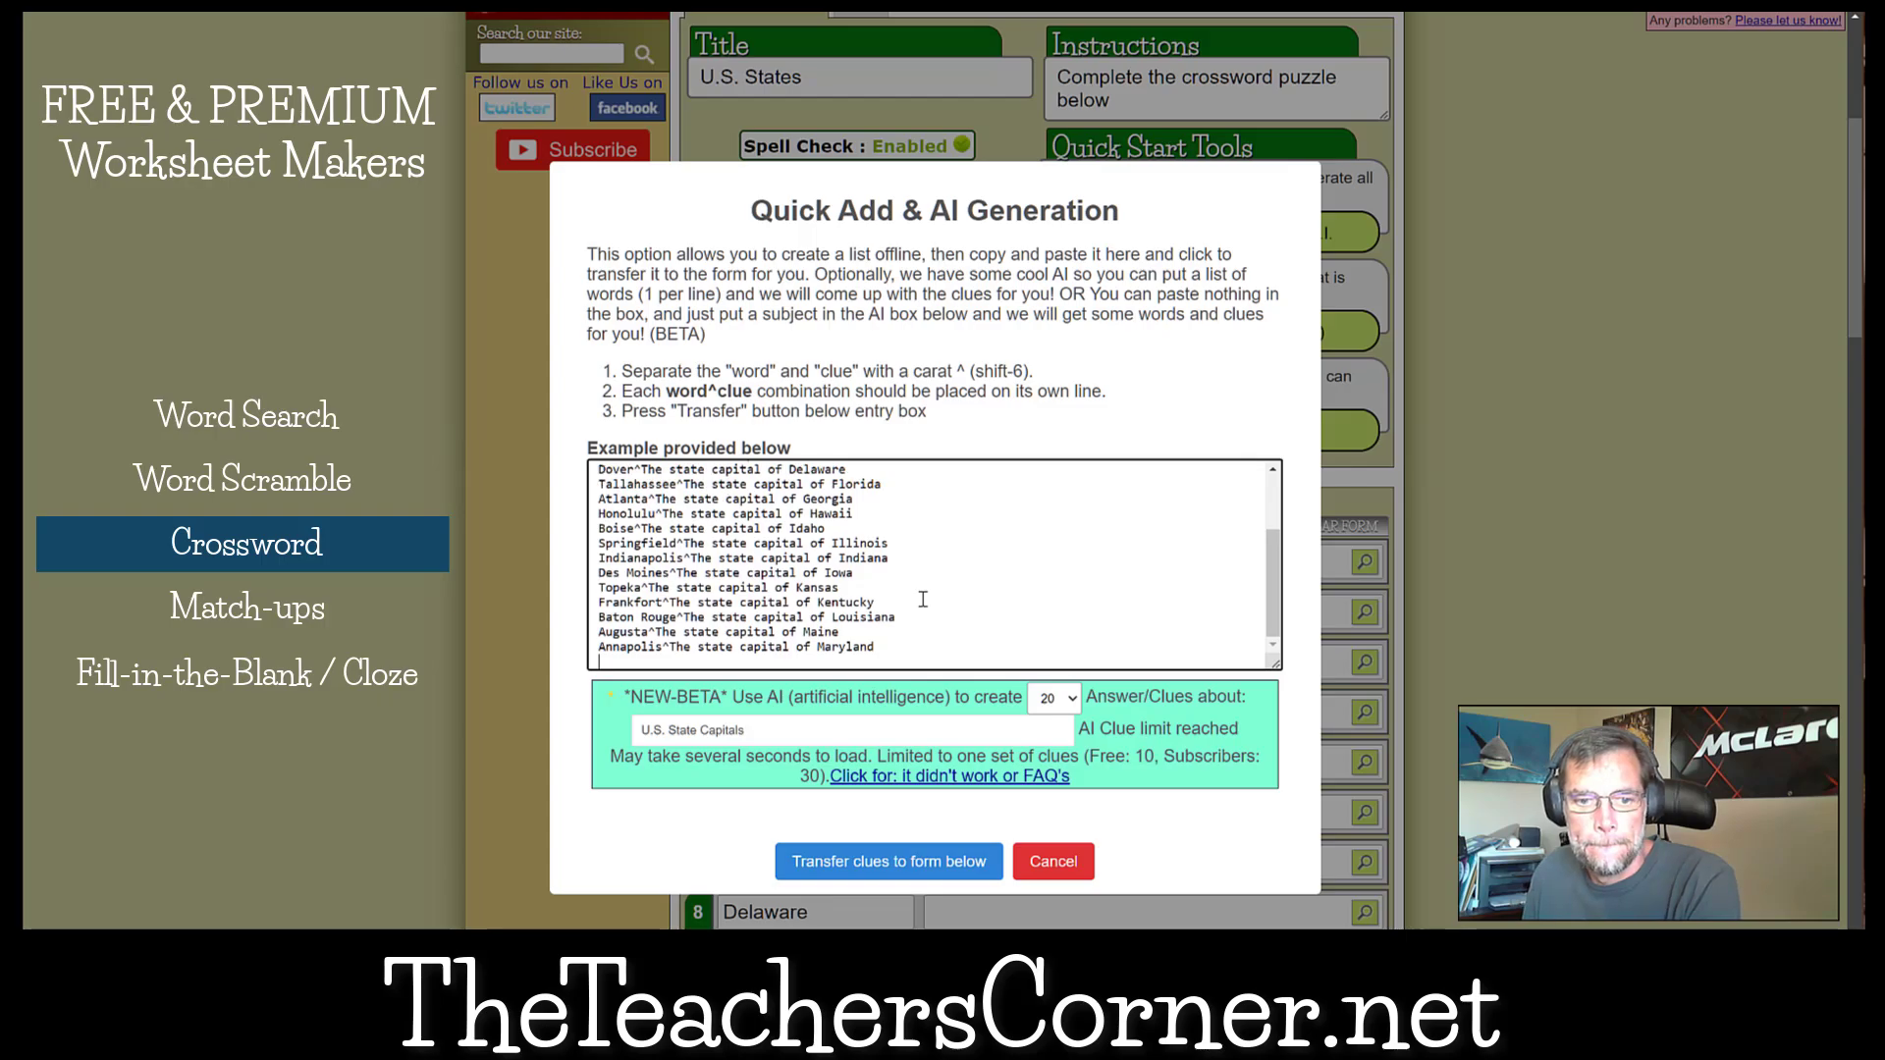
click(899, 862)
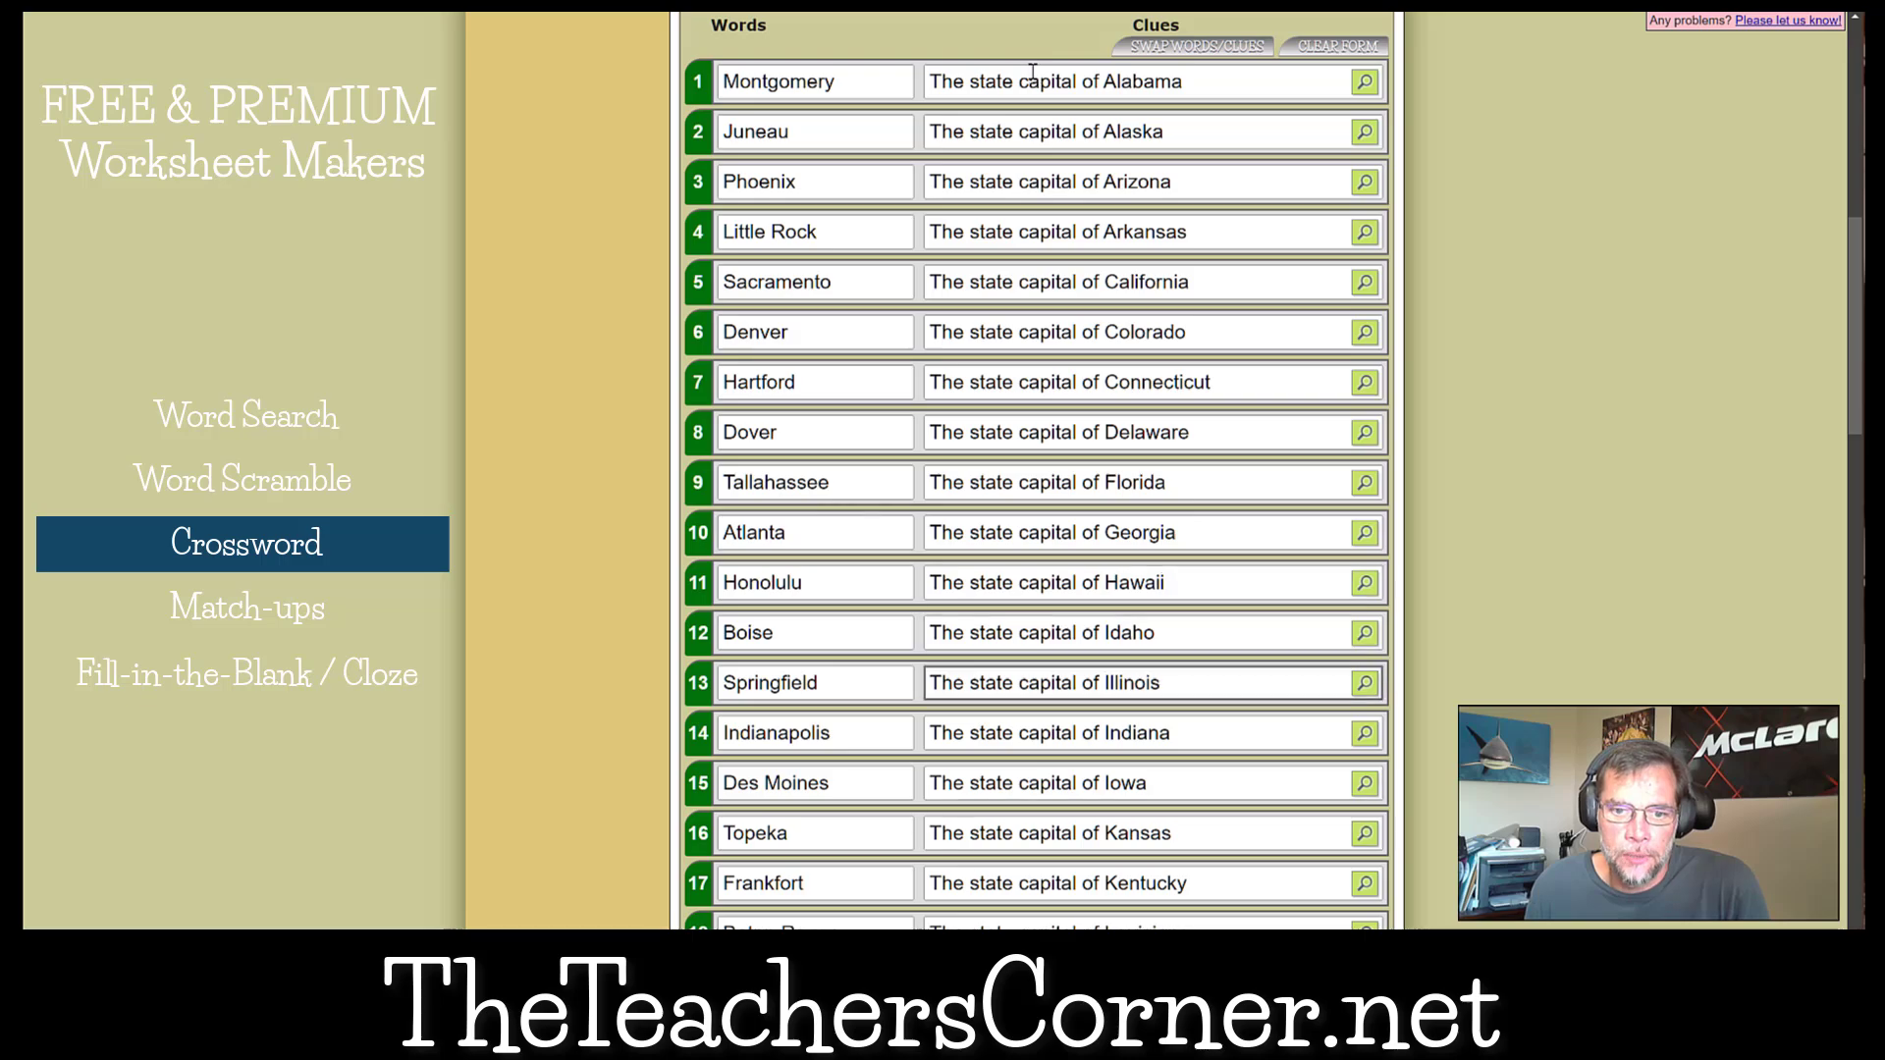
Make the crossword puzzle from the state capital clues and show its answer key.
scroll(806, 913, down, 20)
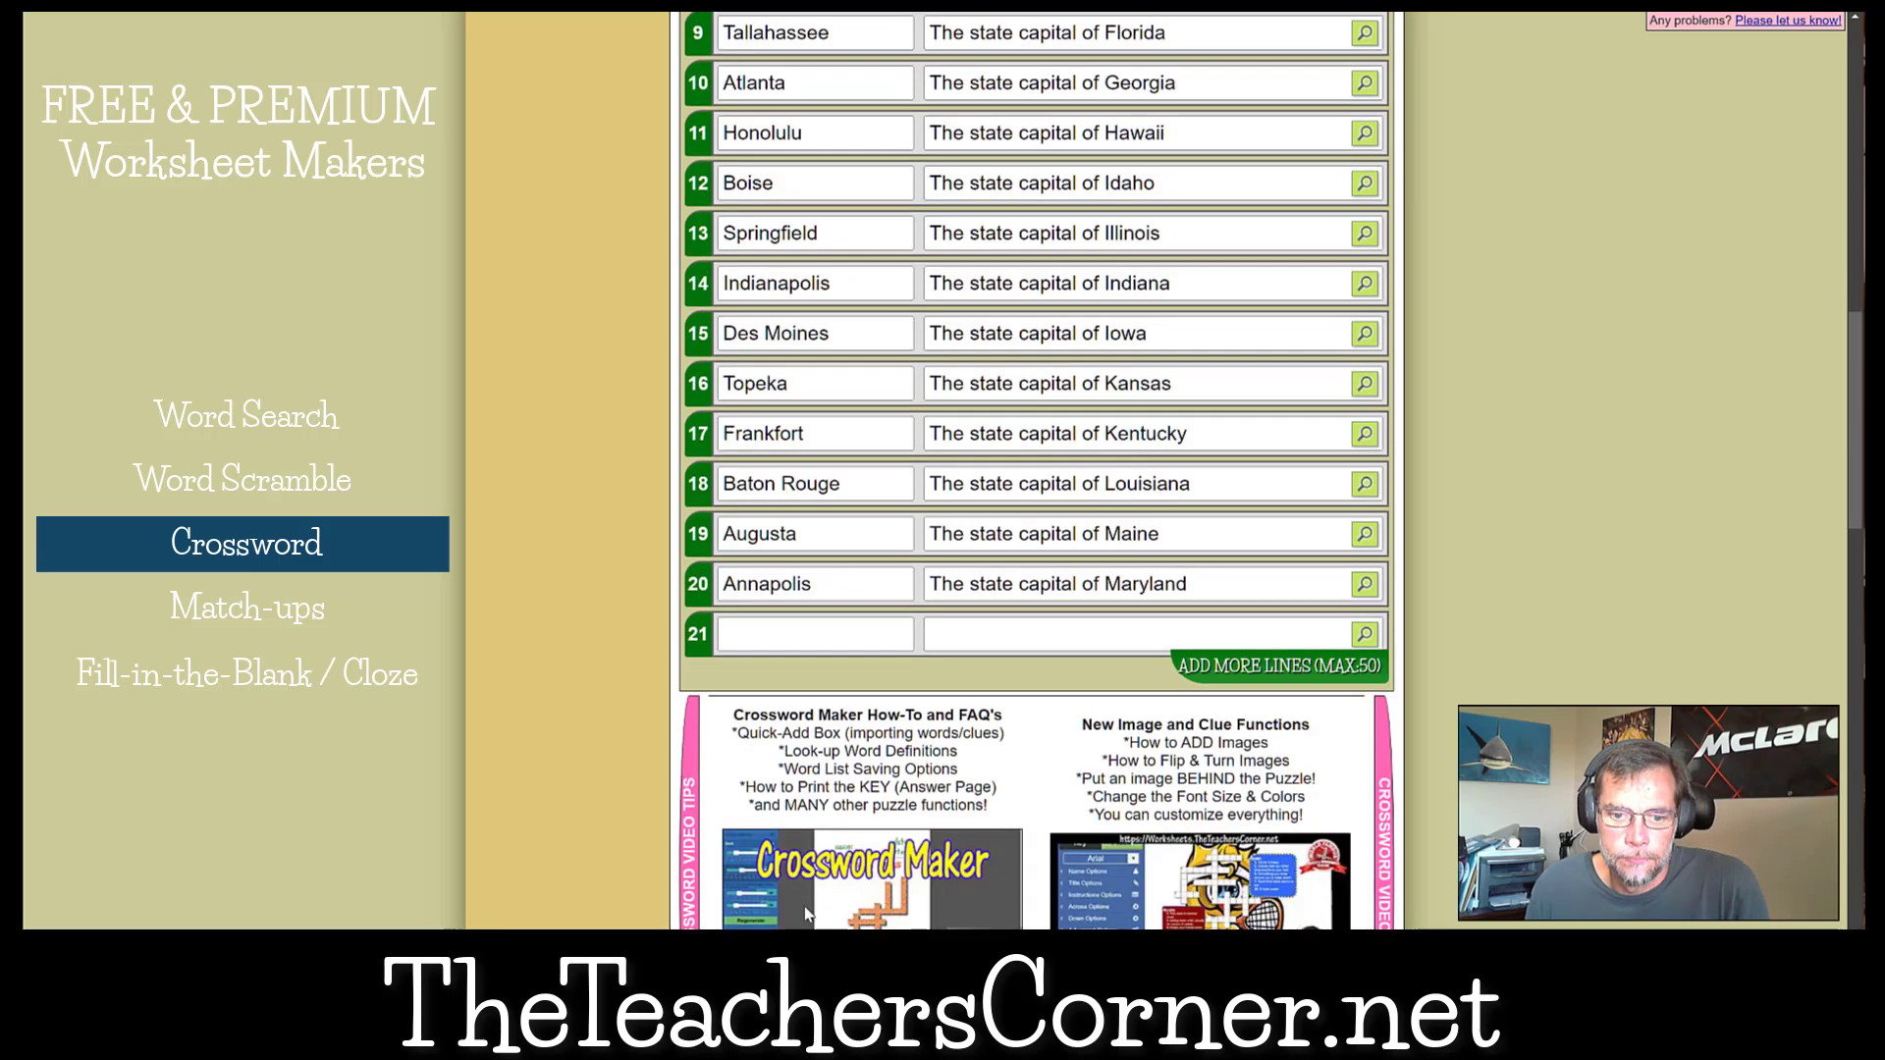
scroll(806, 913, down, 5)
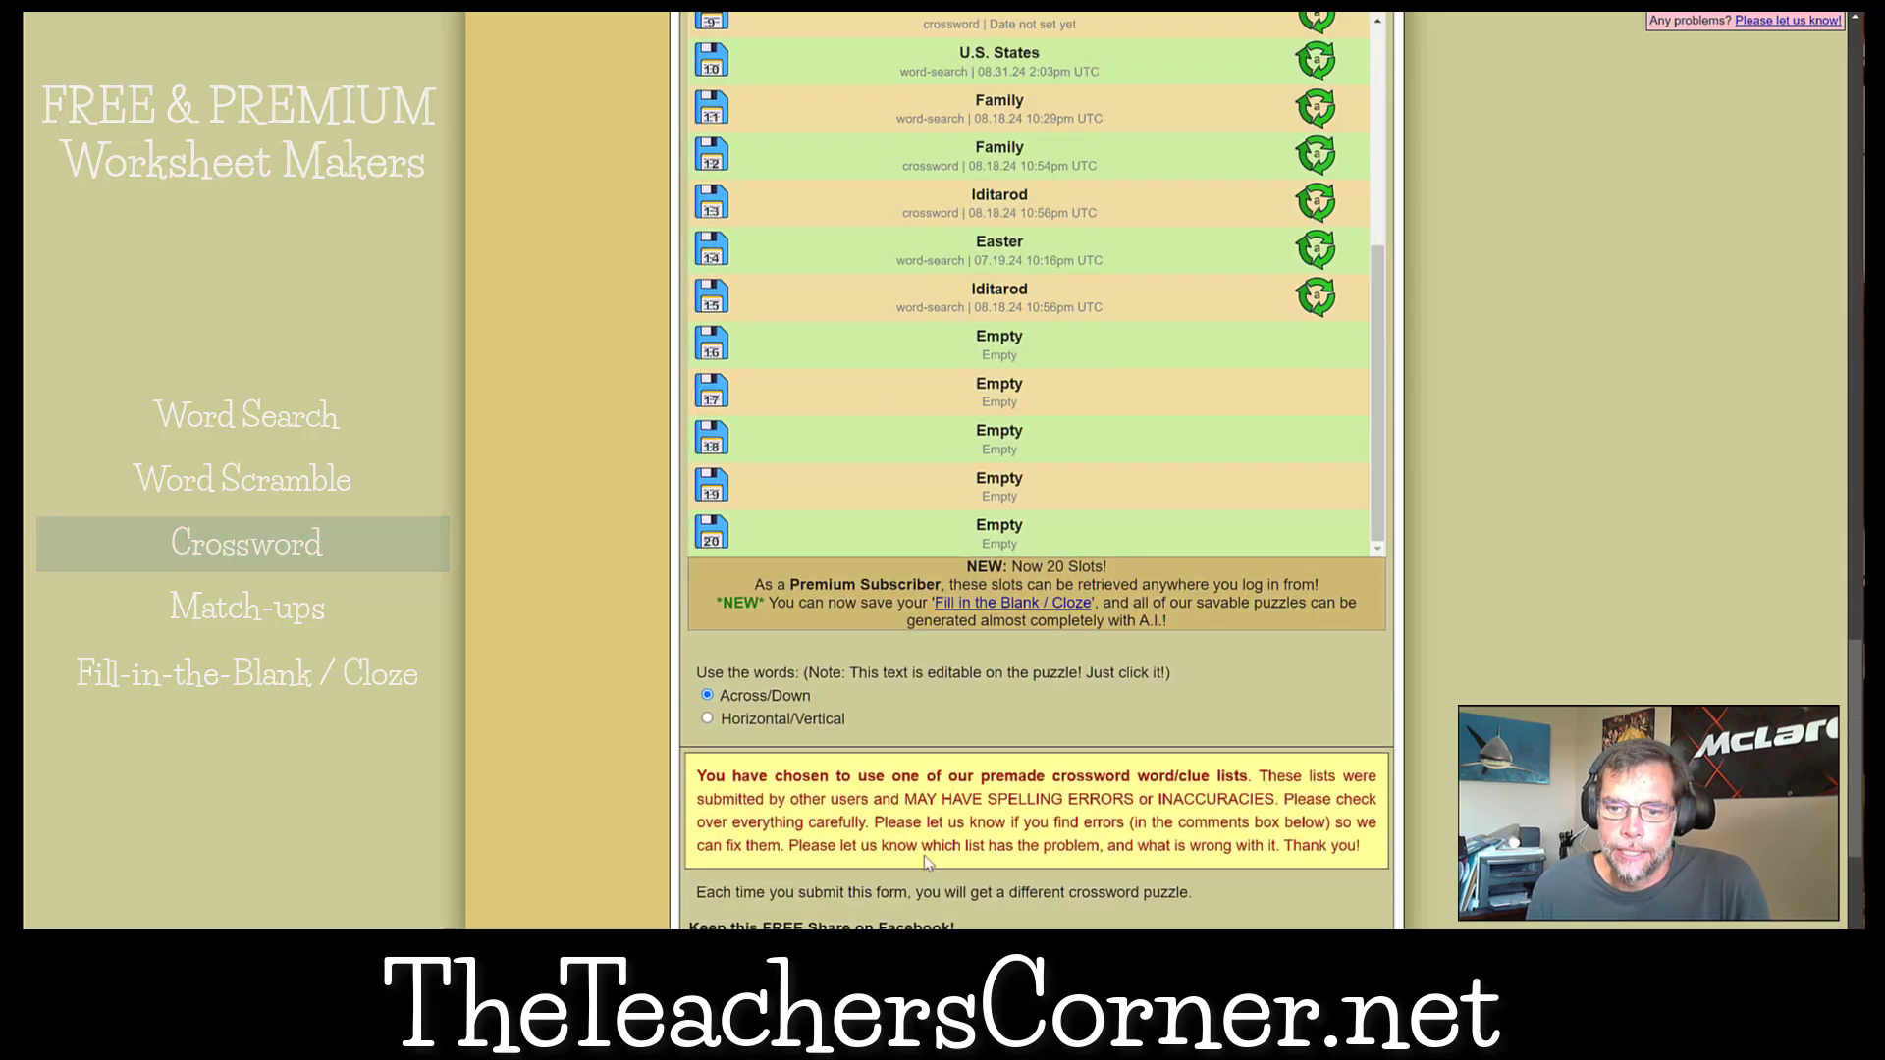
click(1021, 824)
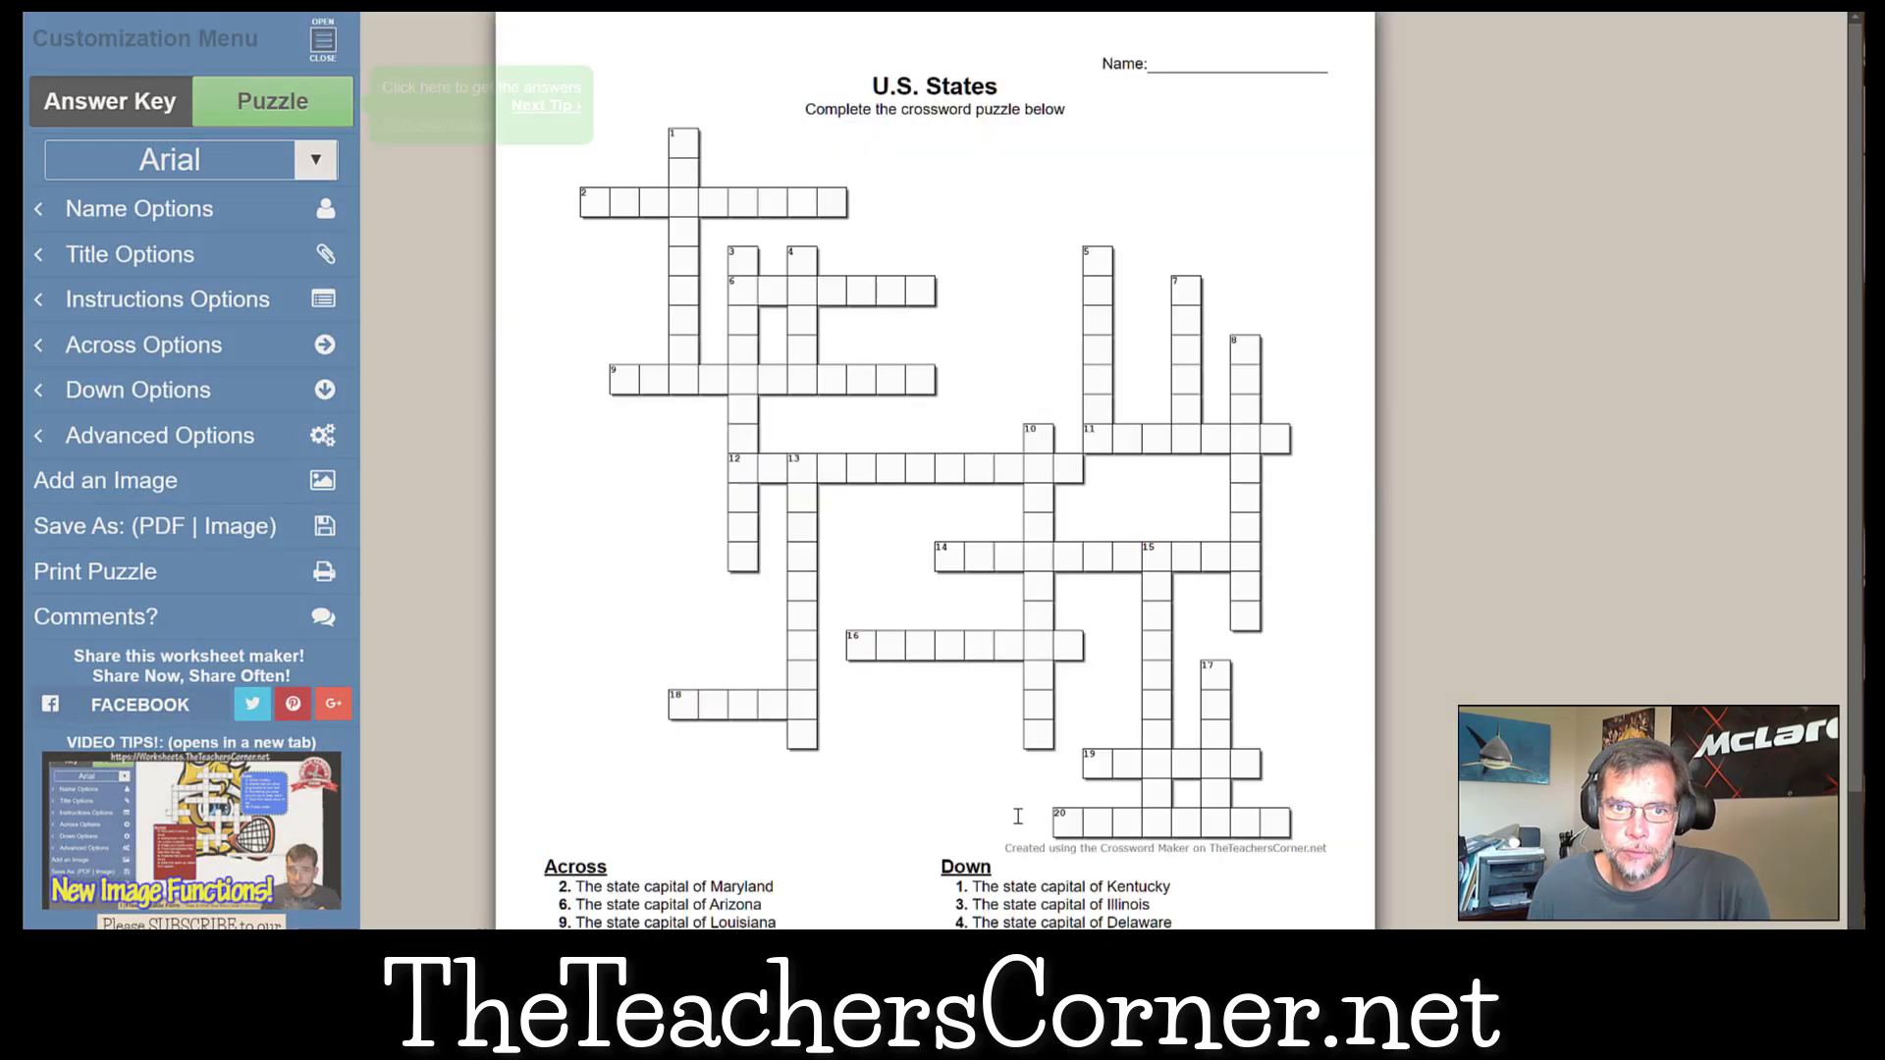
click(102, 109)
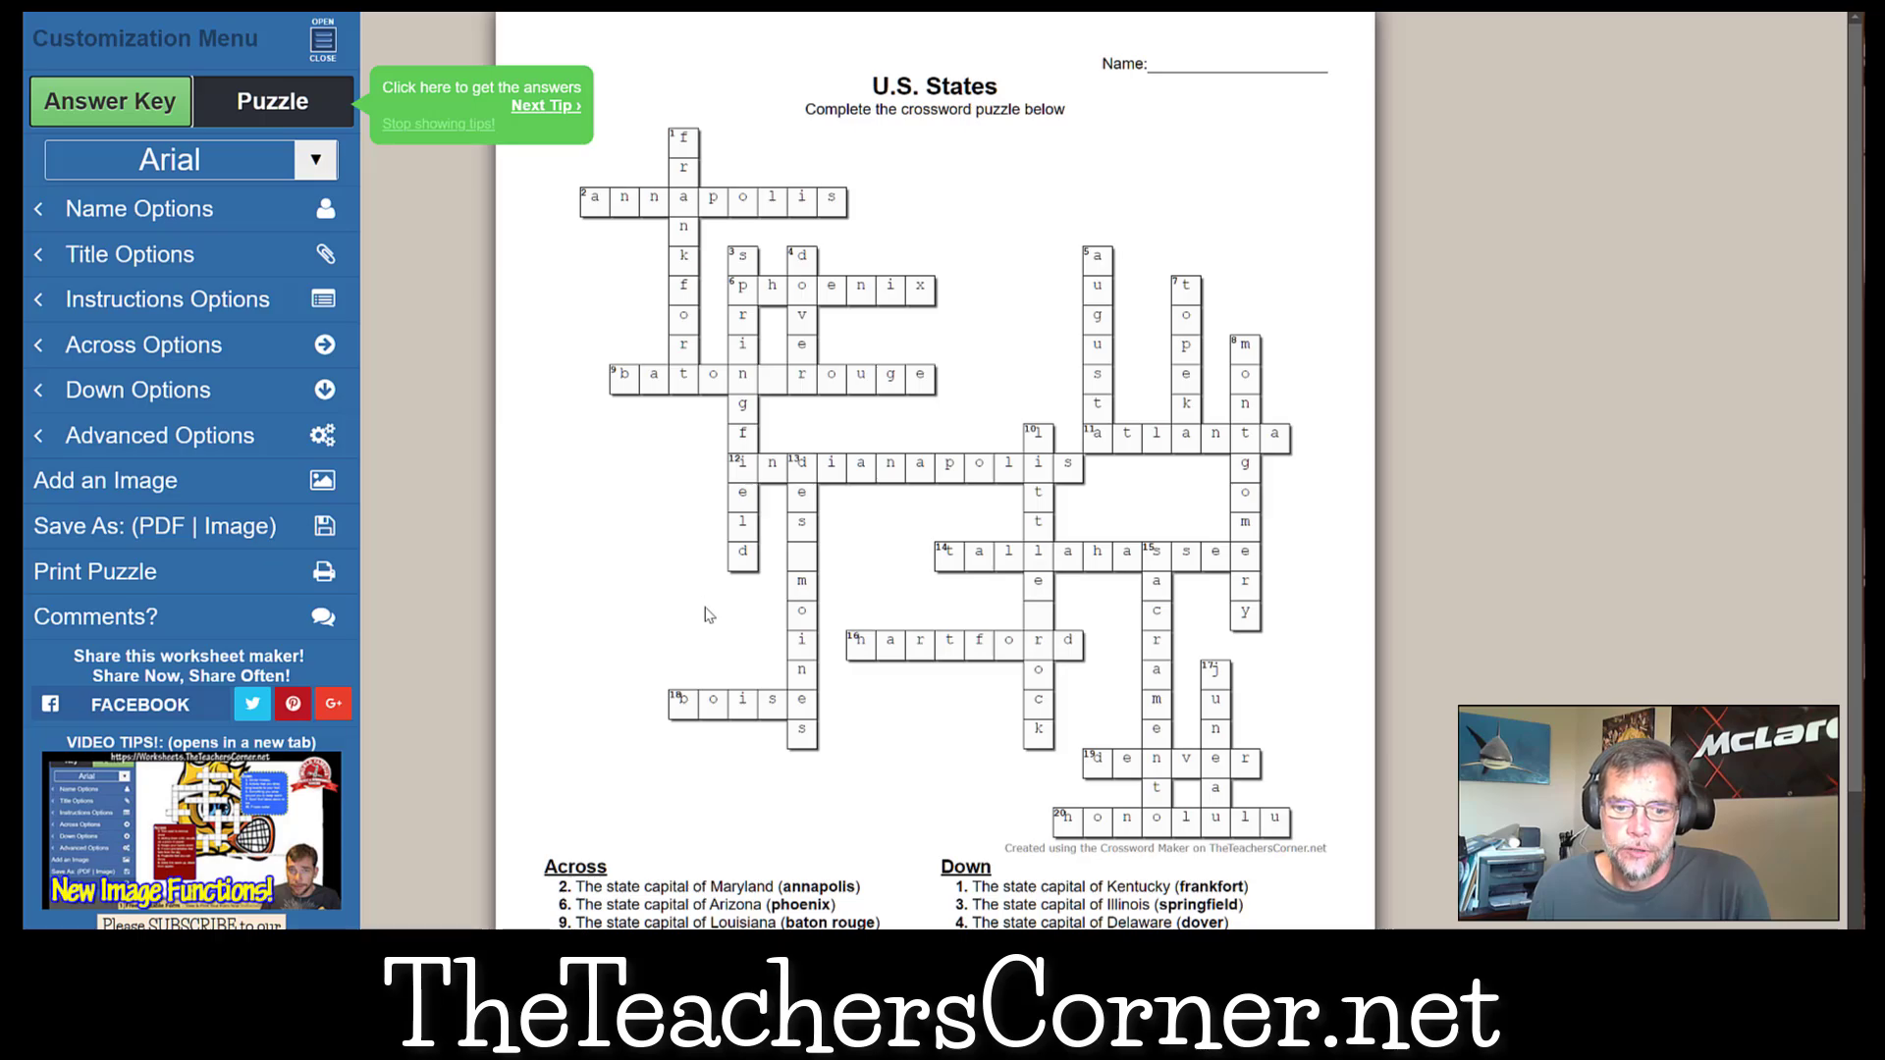
Leave the finished crossword for the Match-up Worksheet Maker and open its AI clue and word generation.
click(245, 3)
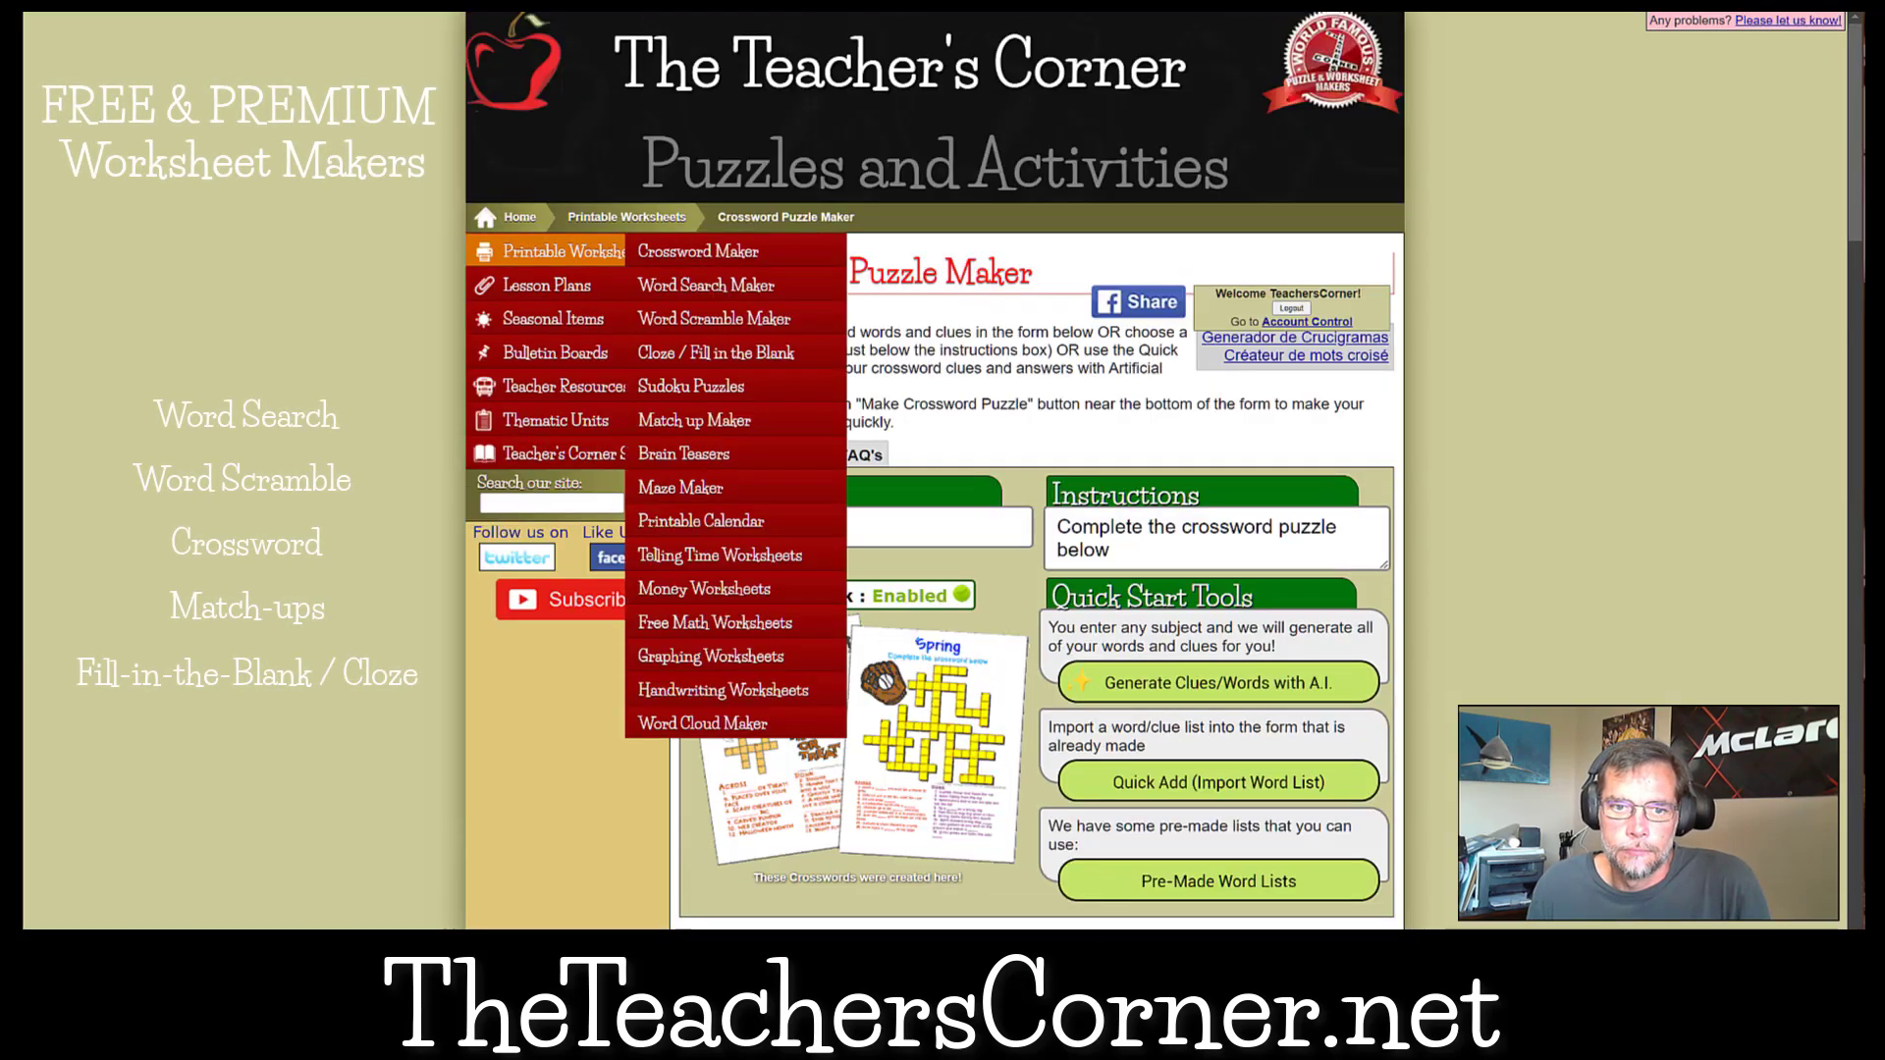
mouse_move(549, 252)
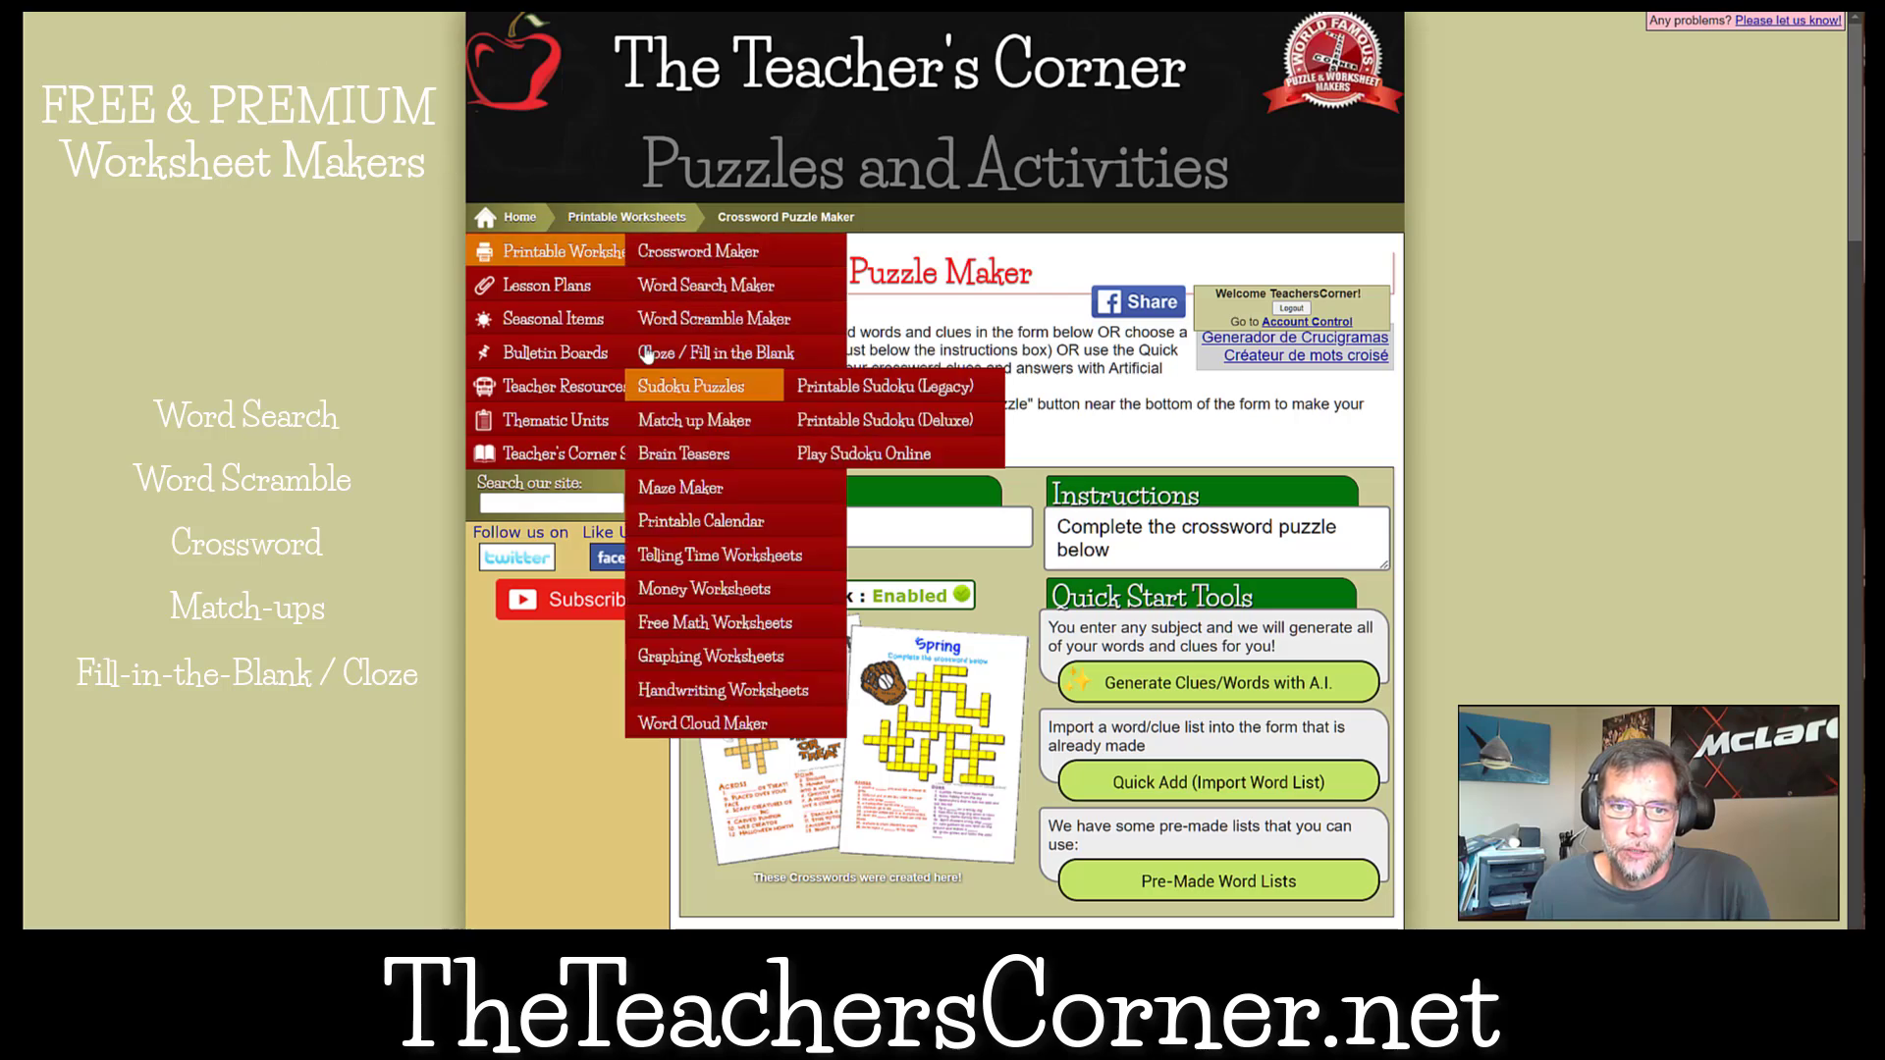
click(724, 422)
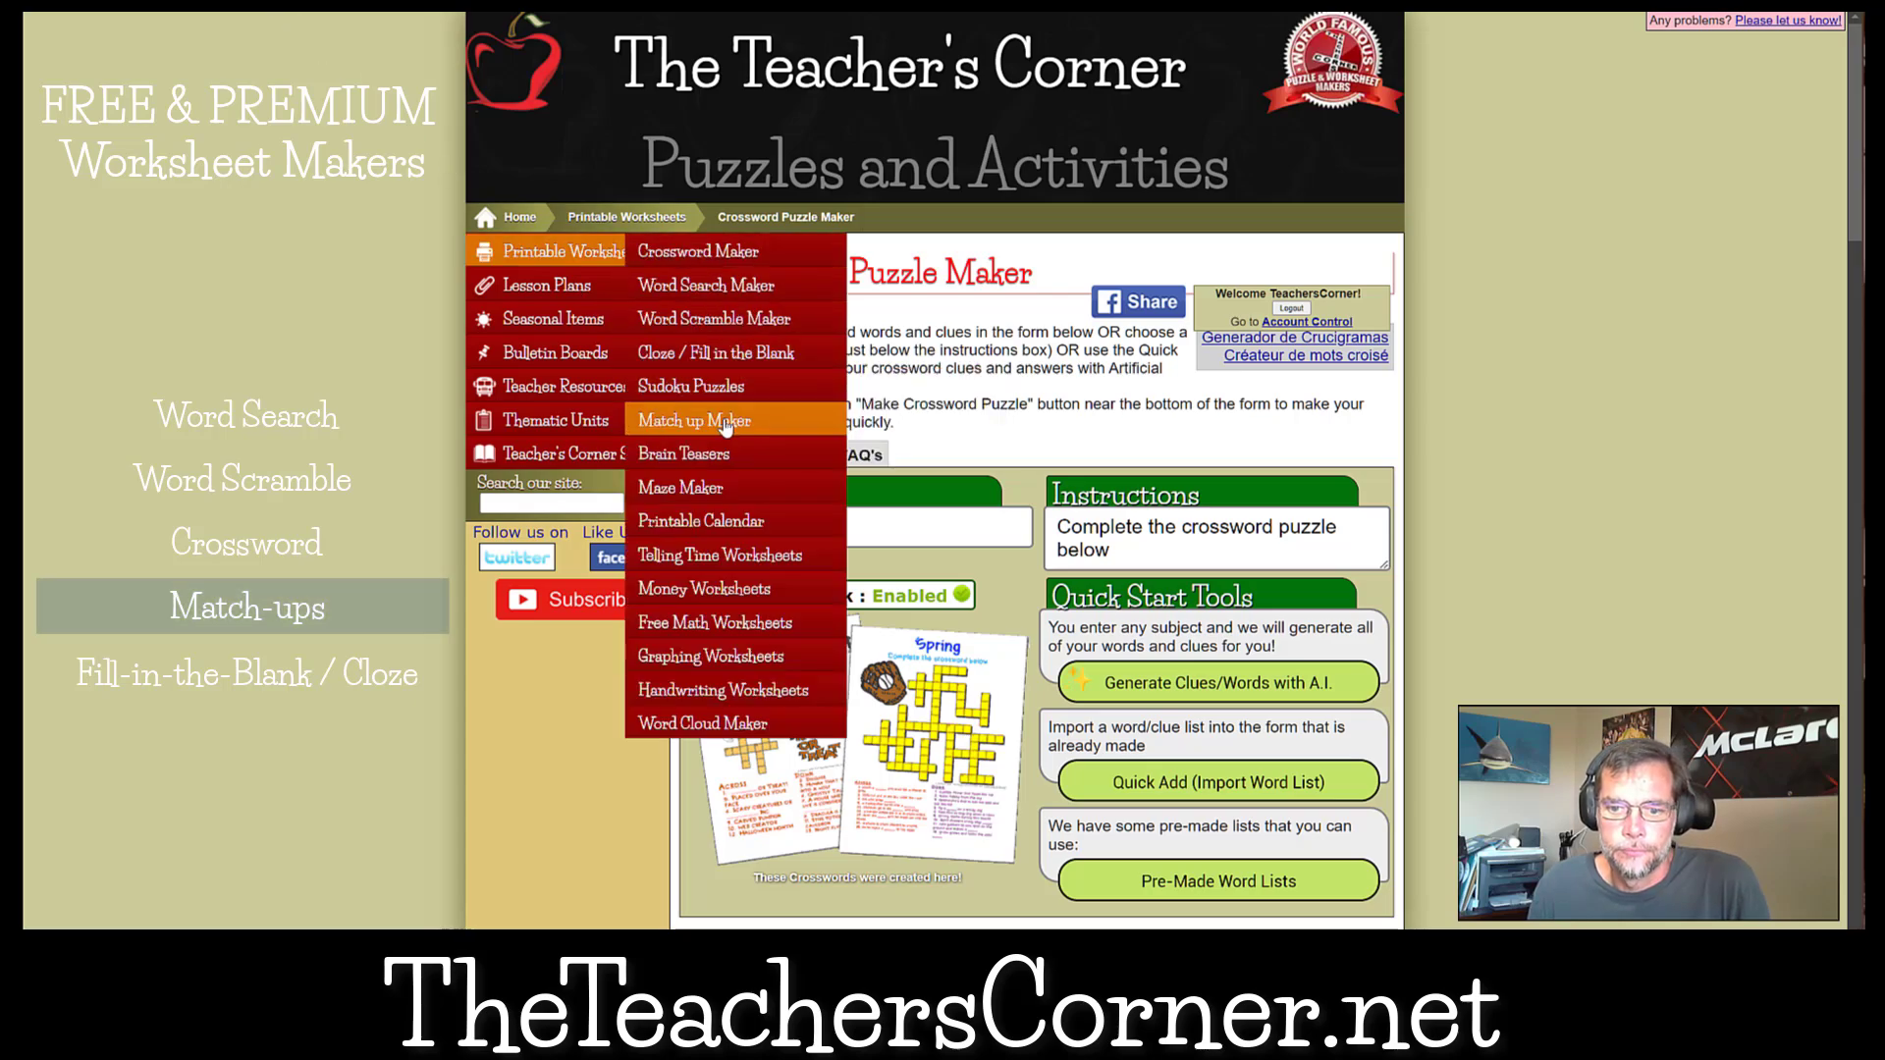
click(1257, 682)
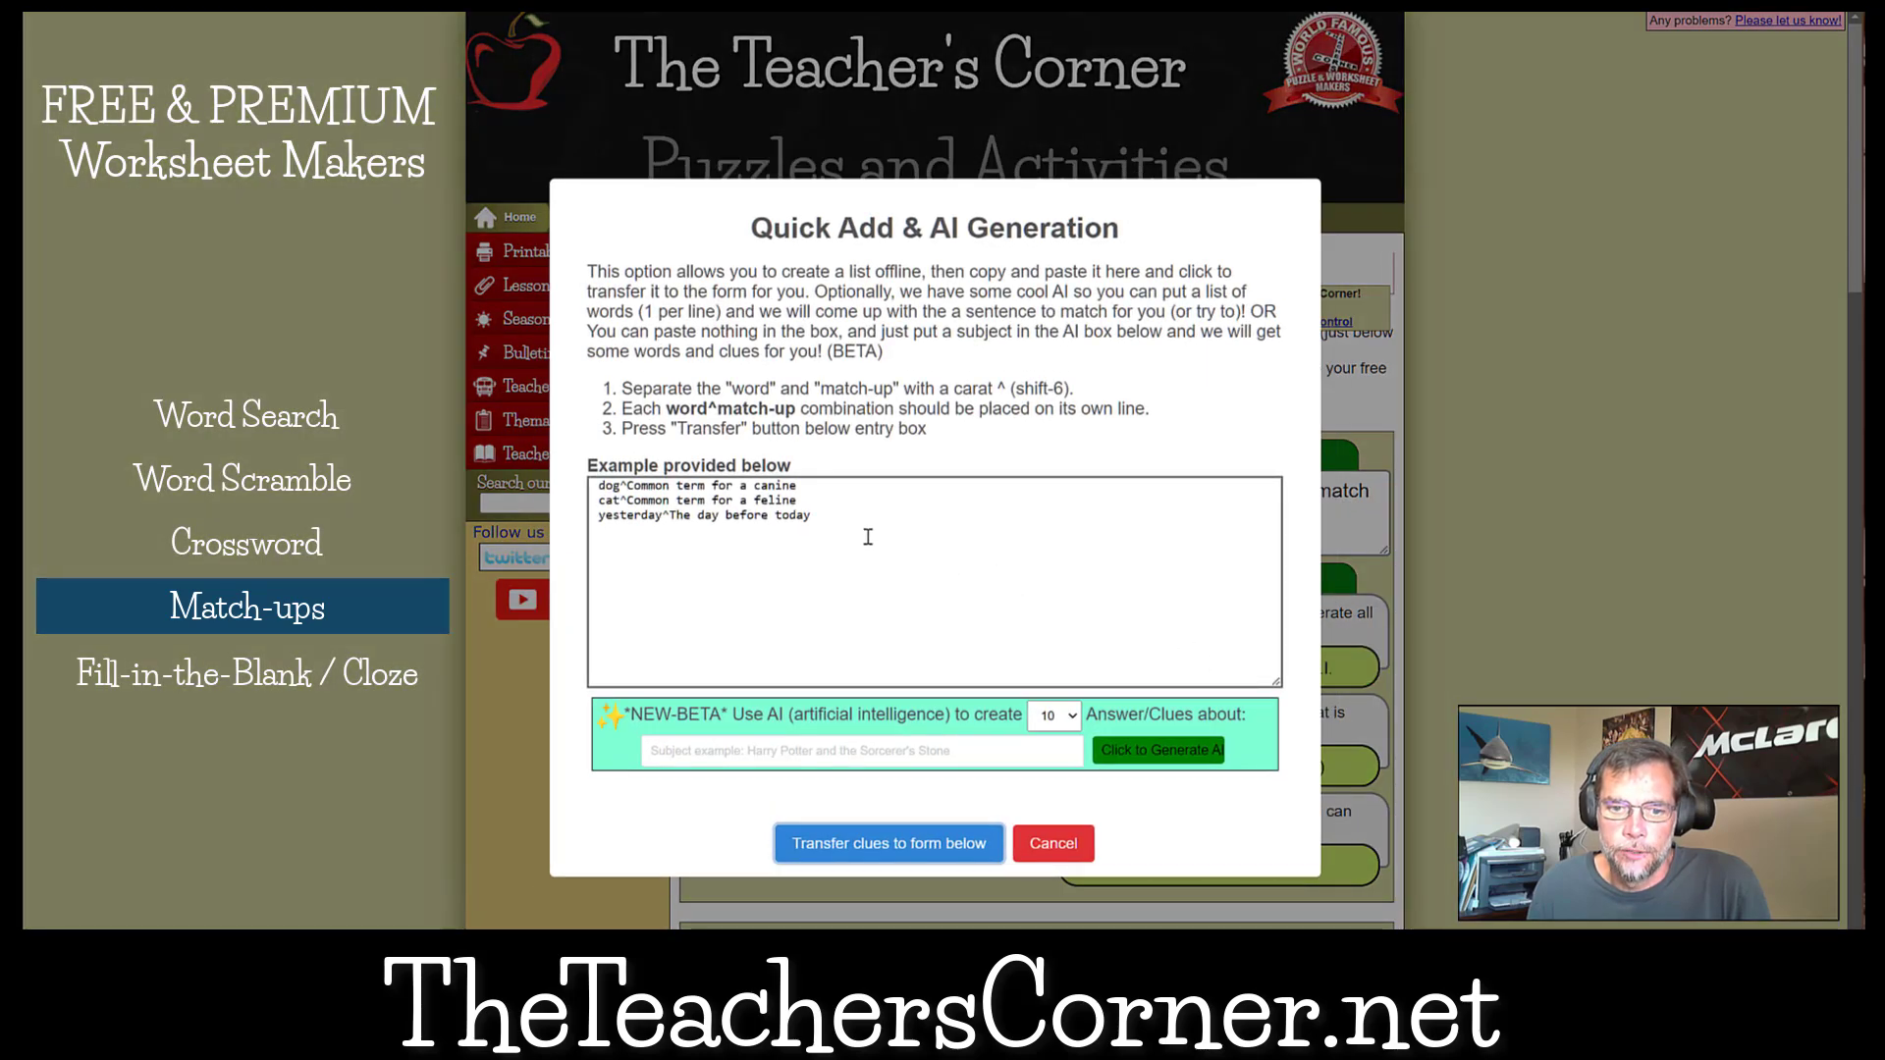
Replace the example entries with 10 AI-generated match-ups about Harry Potter.
click(867, 537)
key(ctrl+a)
key(BackSpace)
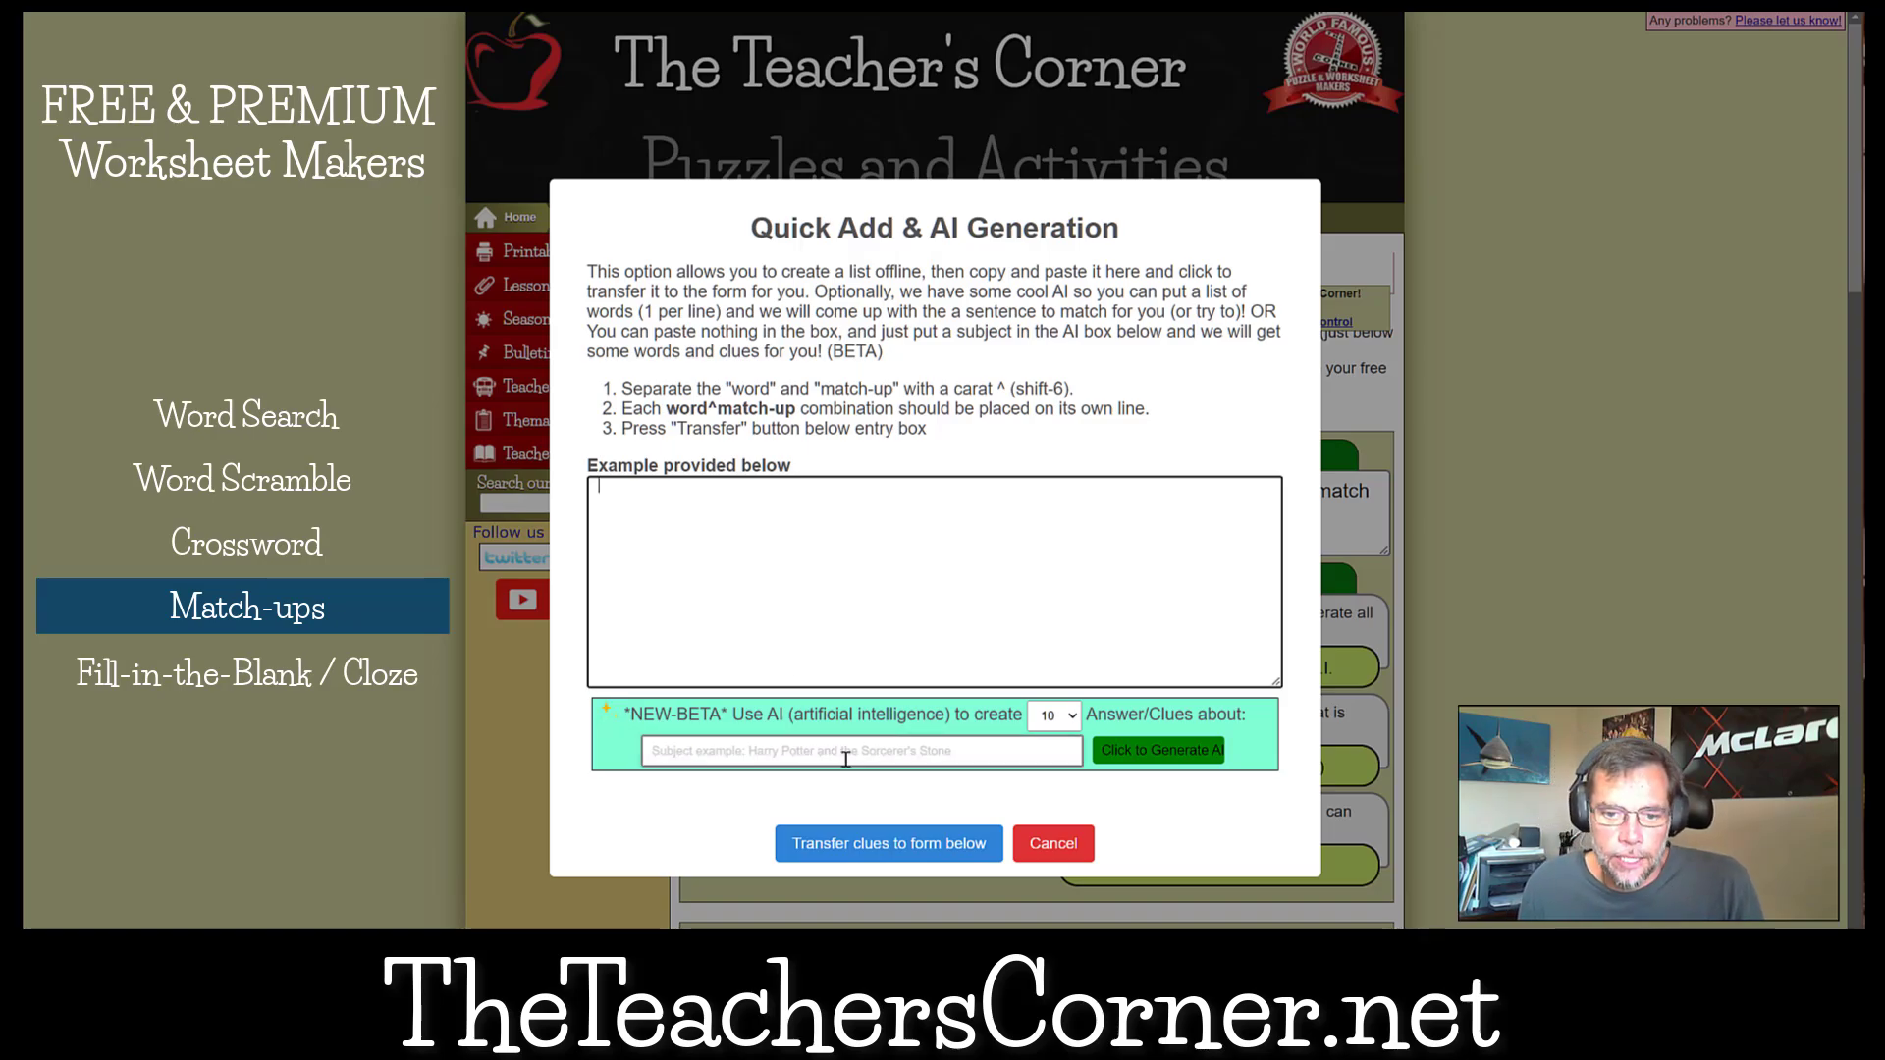
click(847, 758)
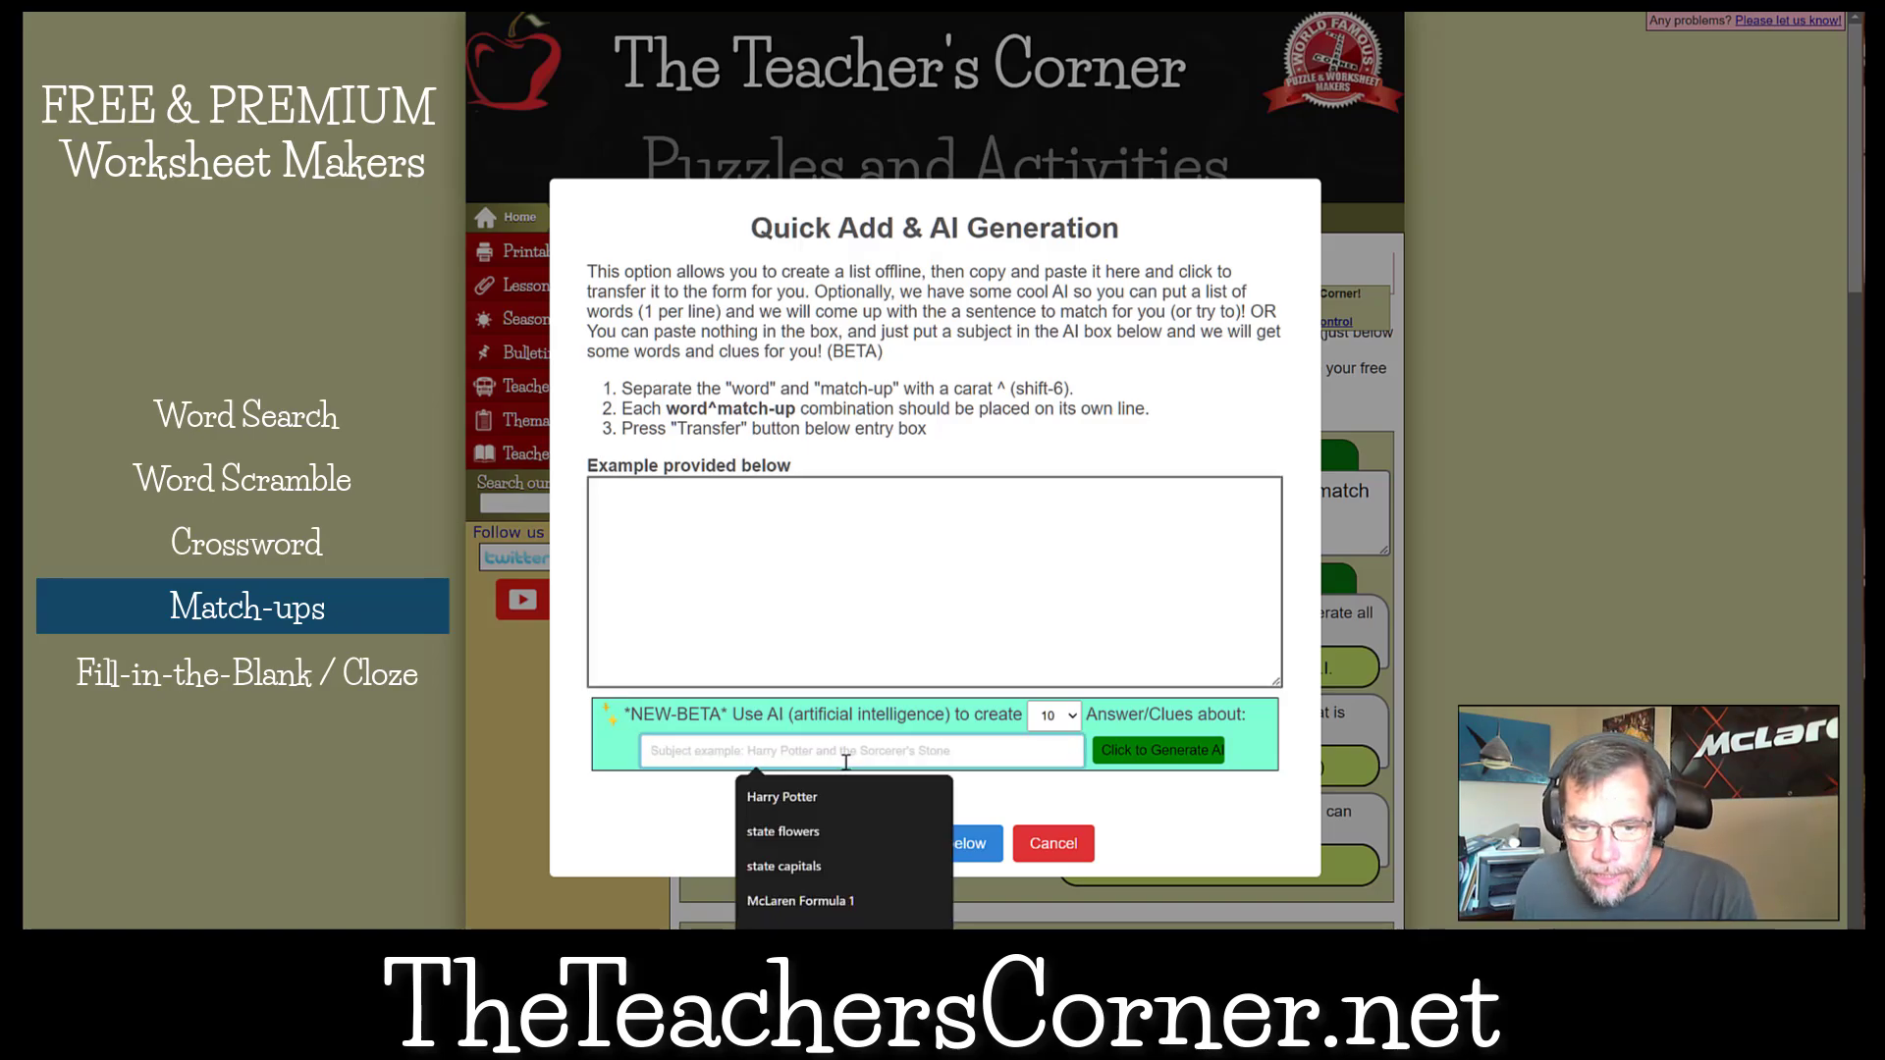
click(785, 796)
click(1136, 751)
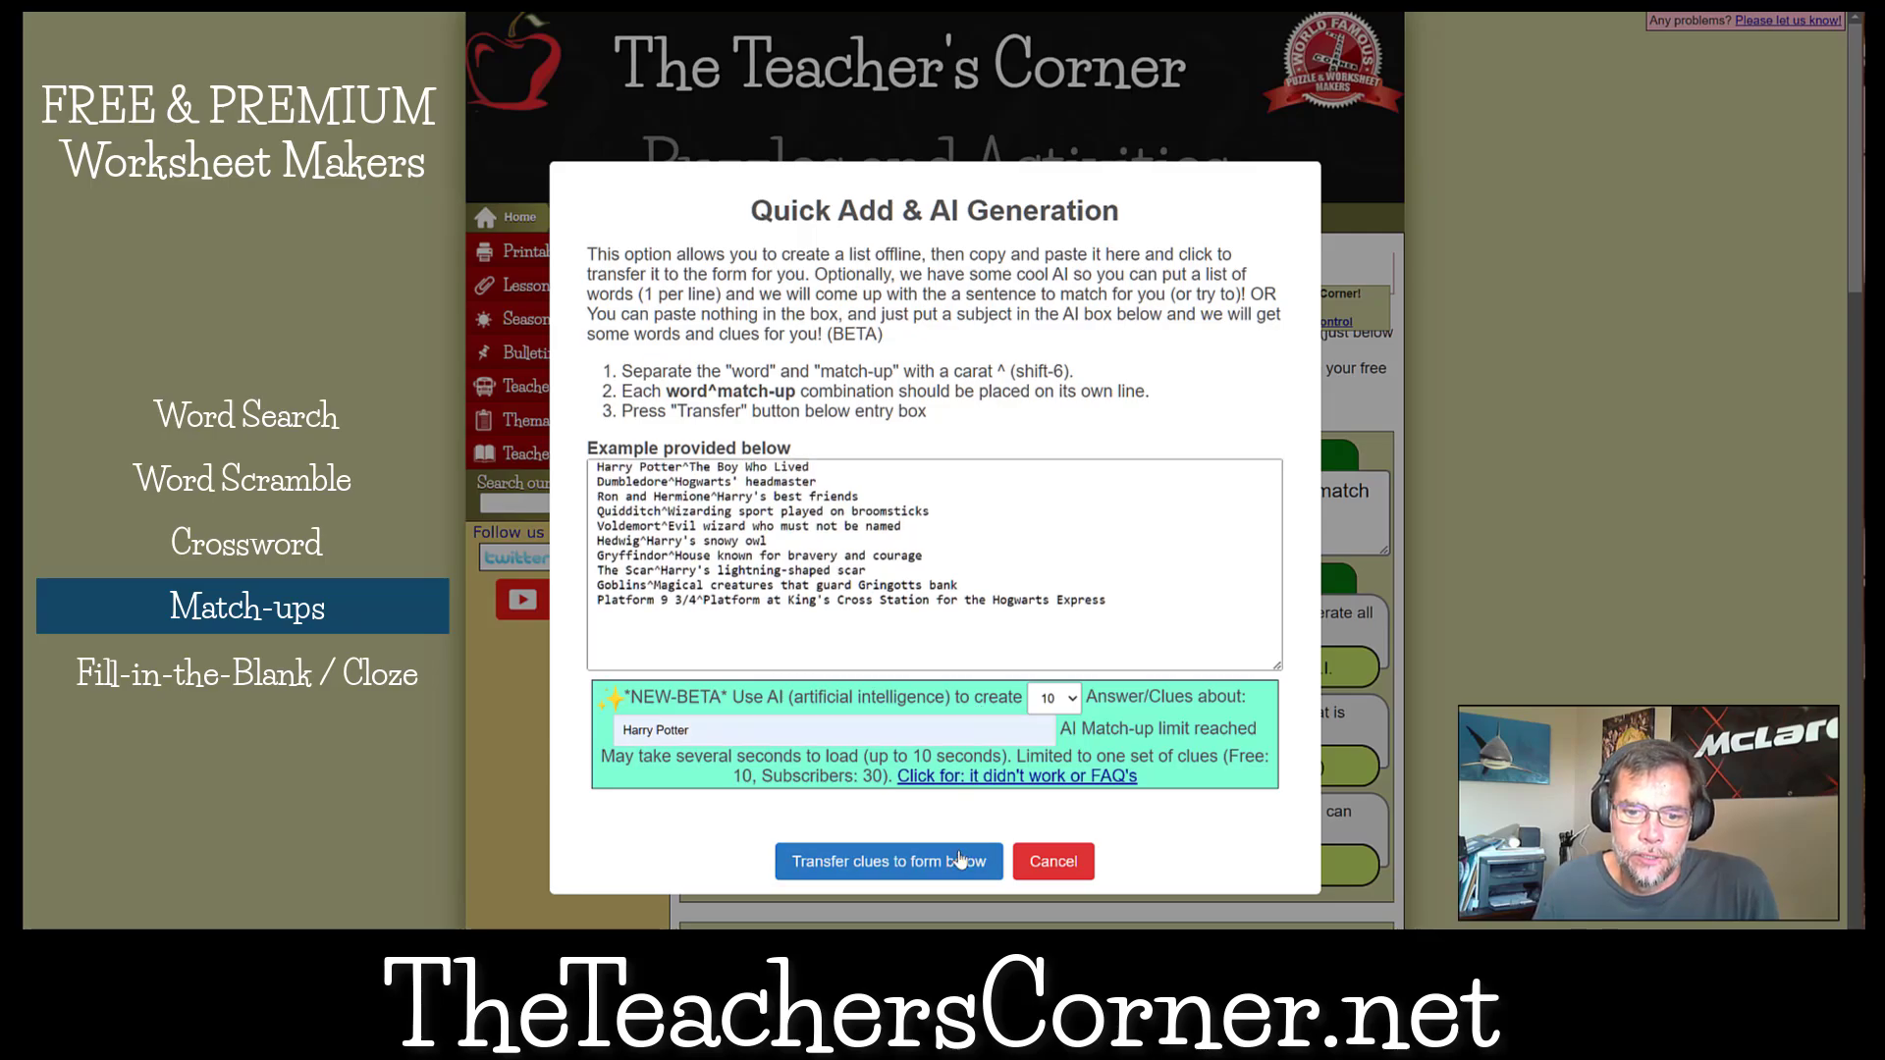
Transfer the Harry Potter match-ups to the form and generate the match-up worksheet.
click(960, 859)
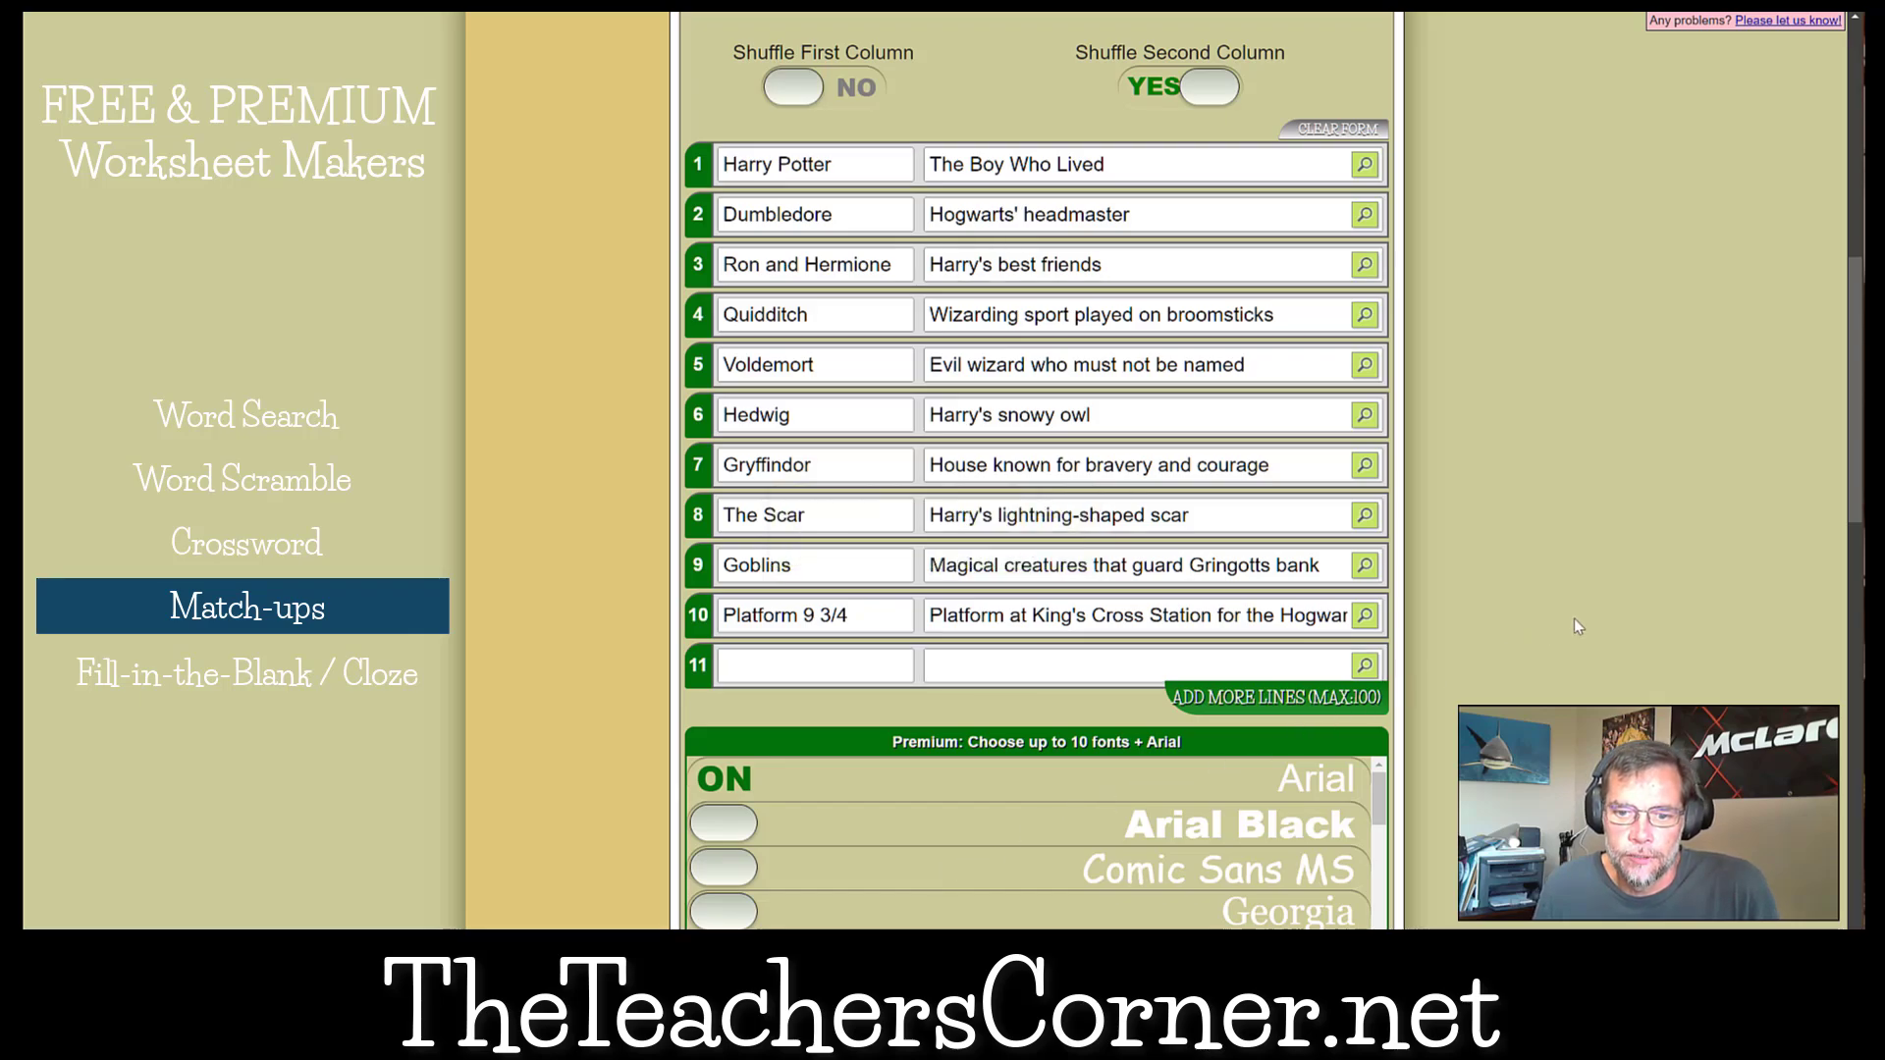
scroll(1575, 618, down, 10)
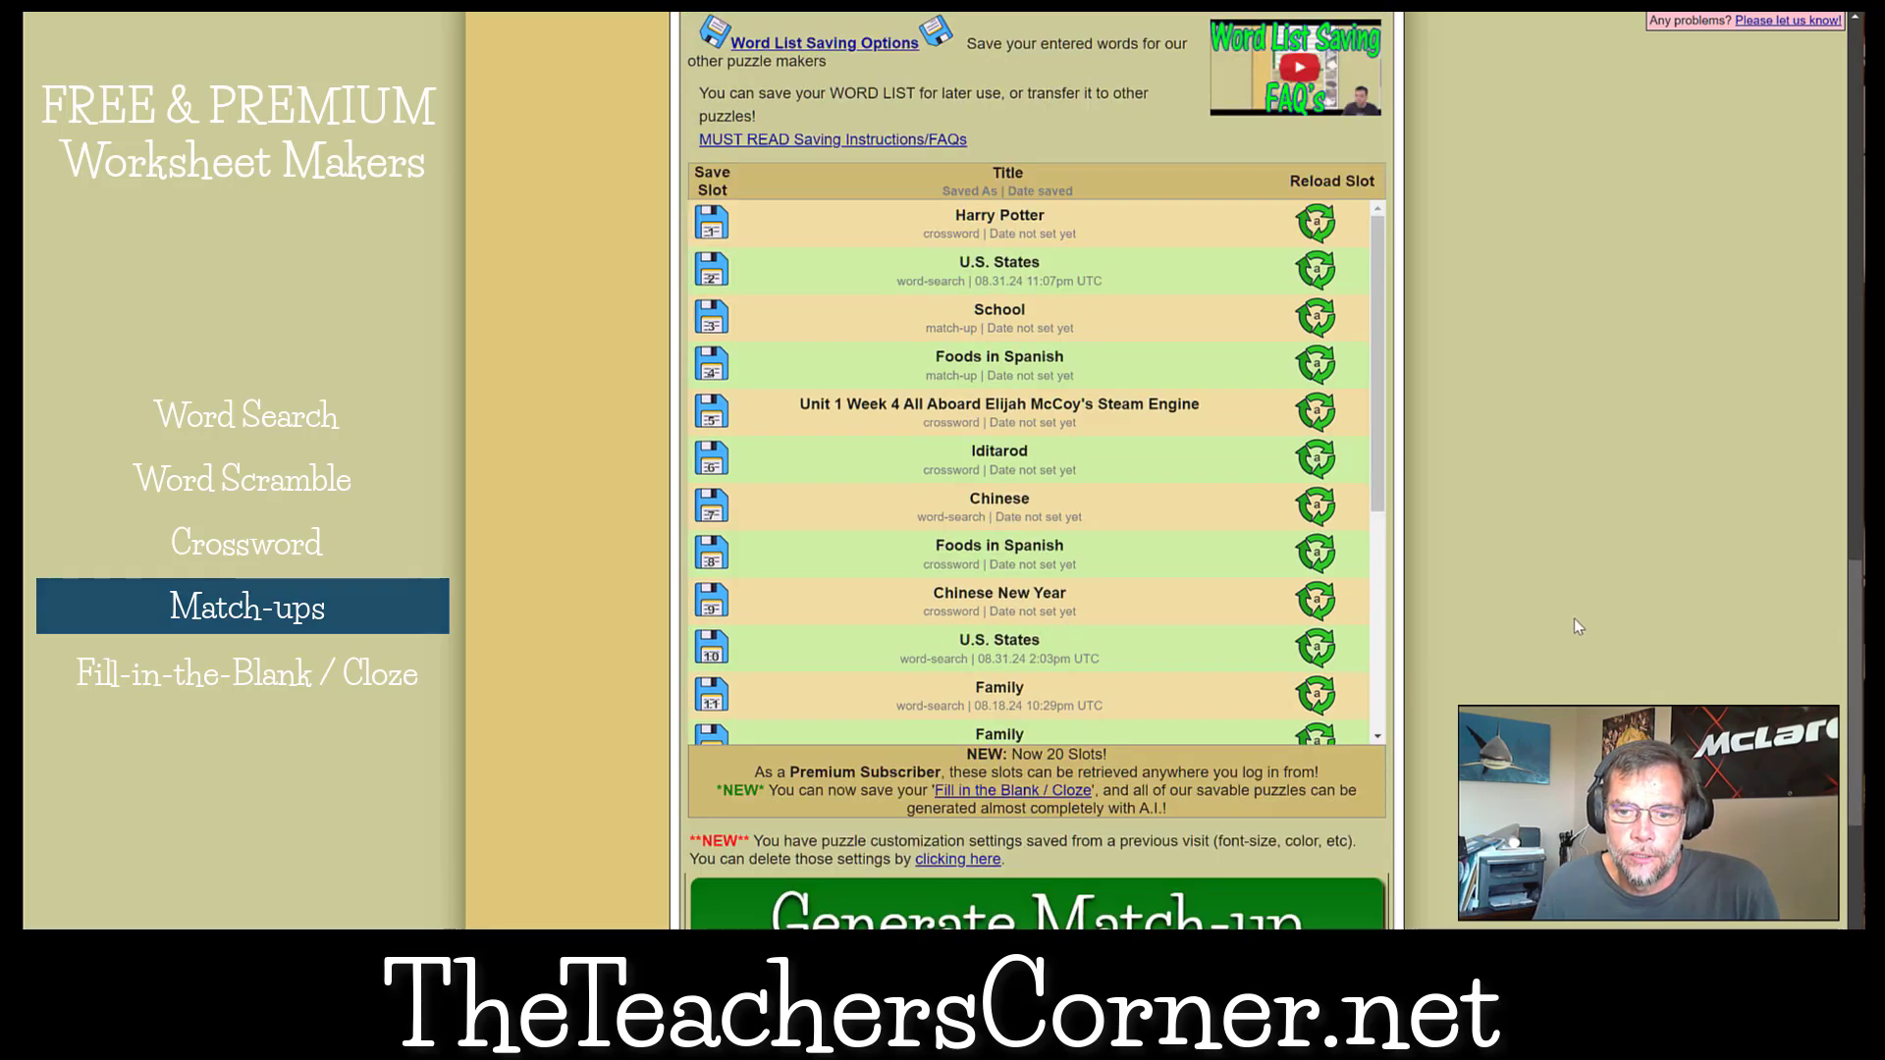
scroll(1574, 619, down, 4)
click(1079, 573)
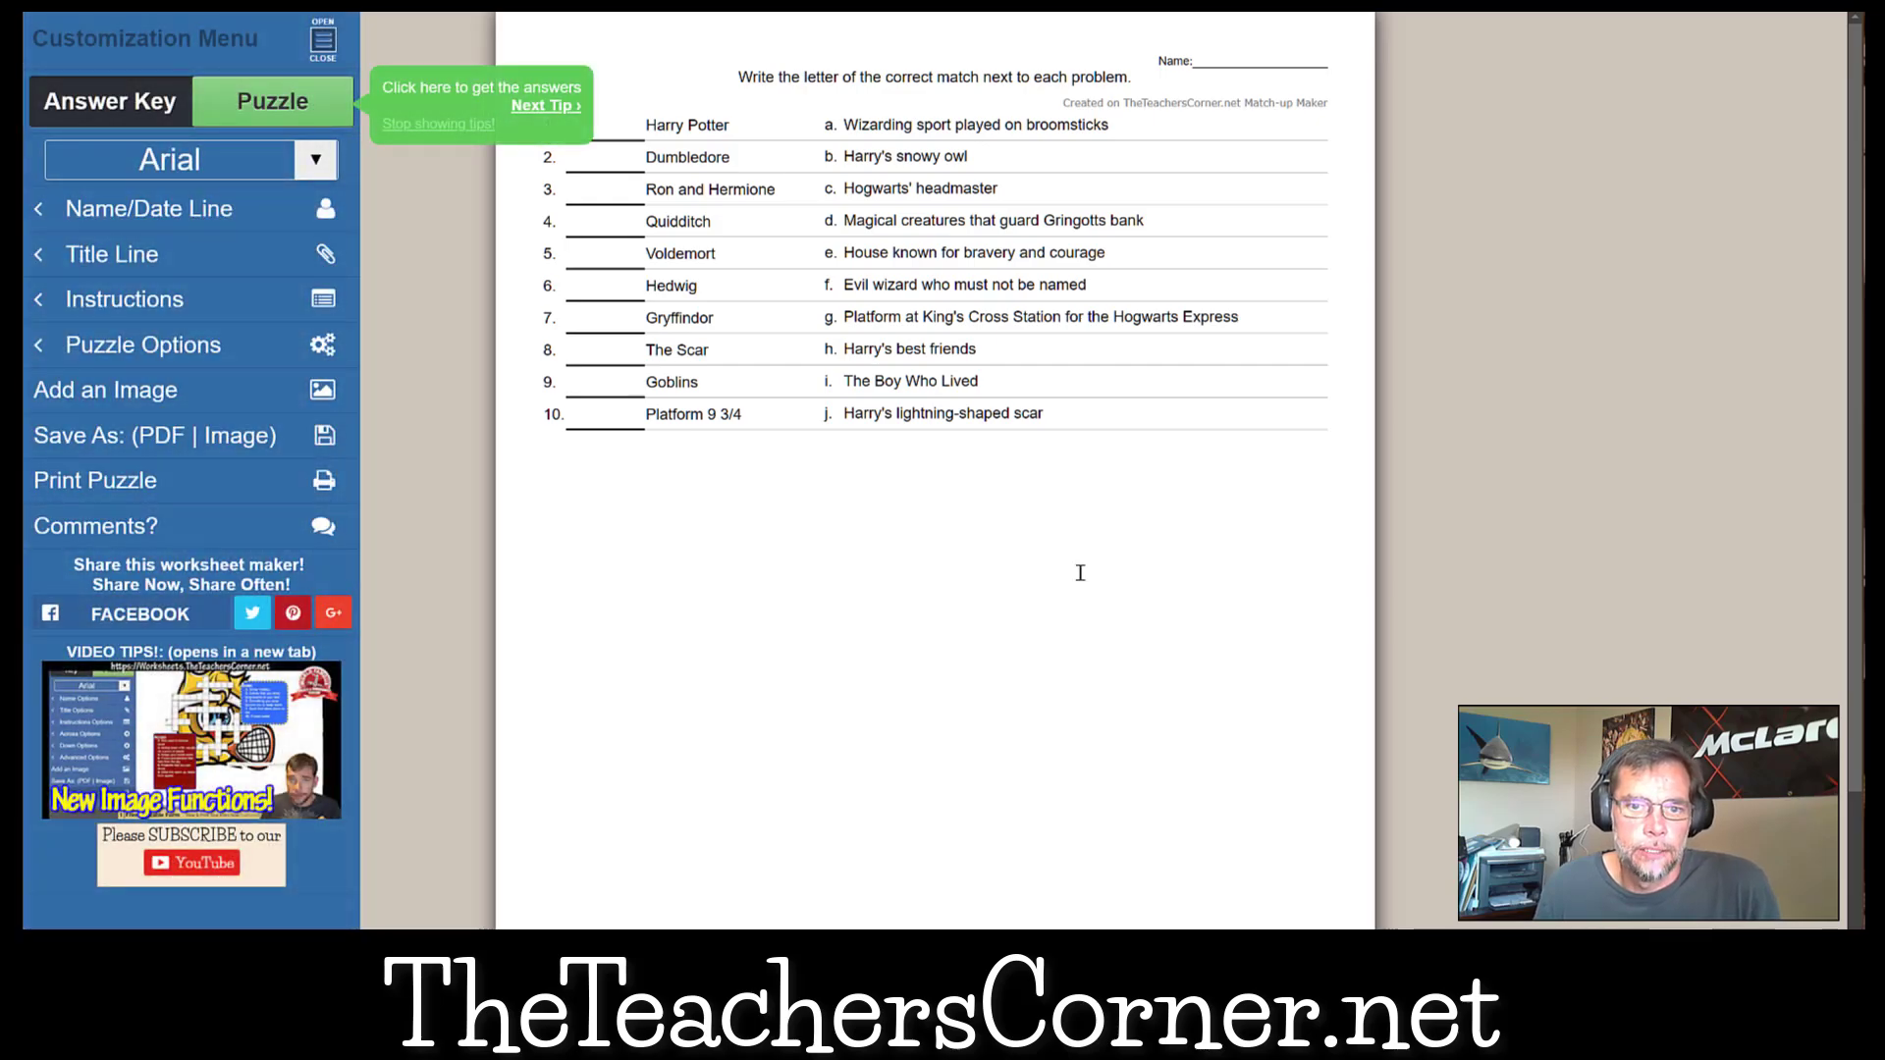
Return from the finished worksheet to the match-up form and load the saved U.S. States word list from slot 2.
key(alt+Left)
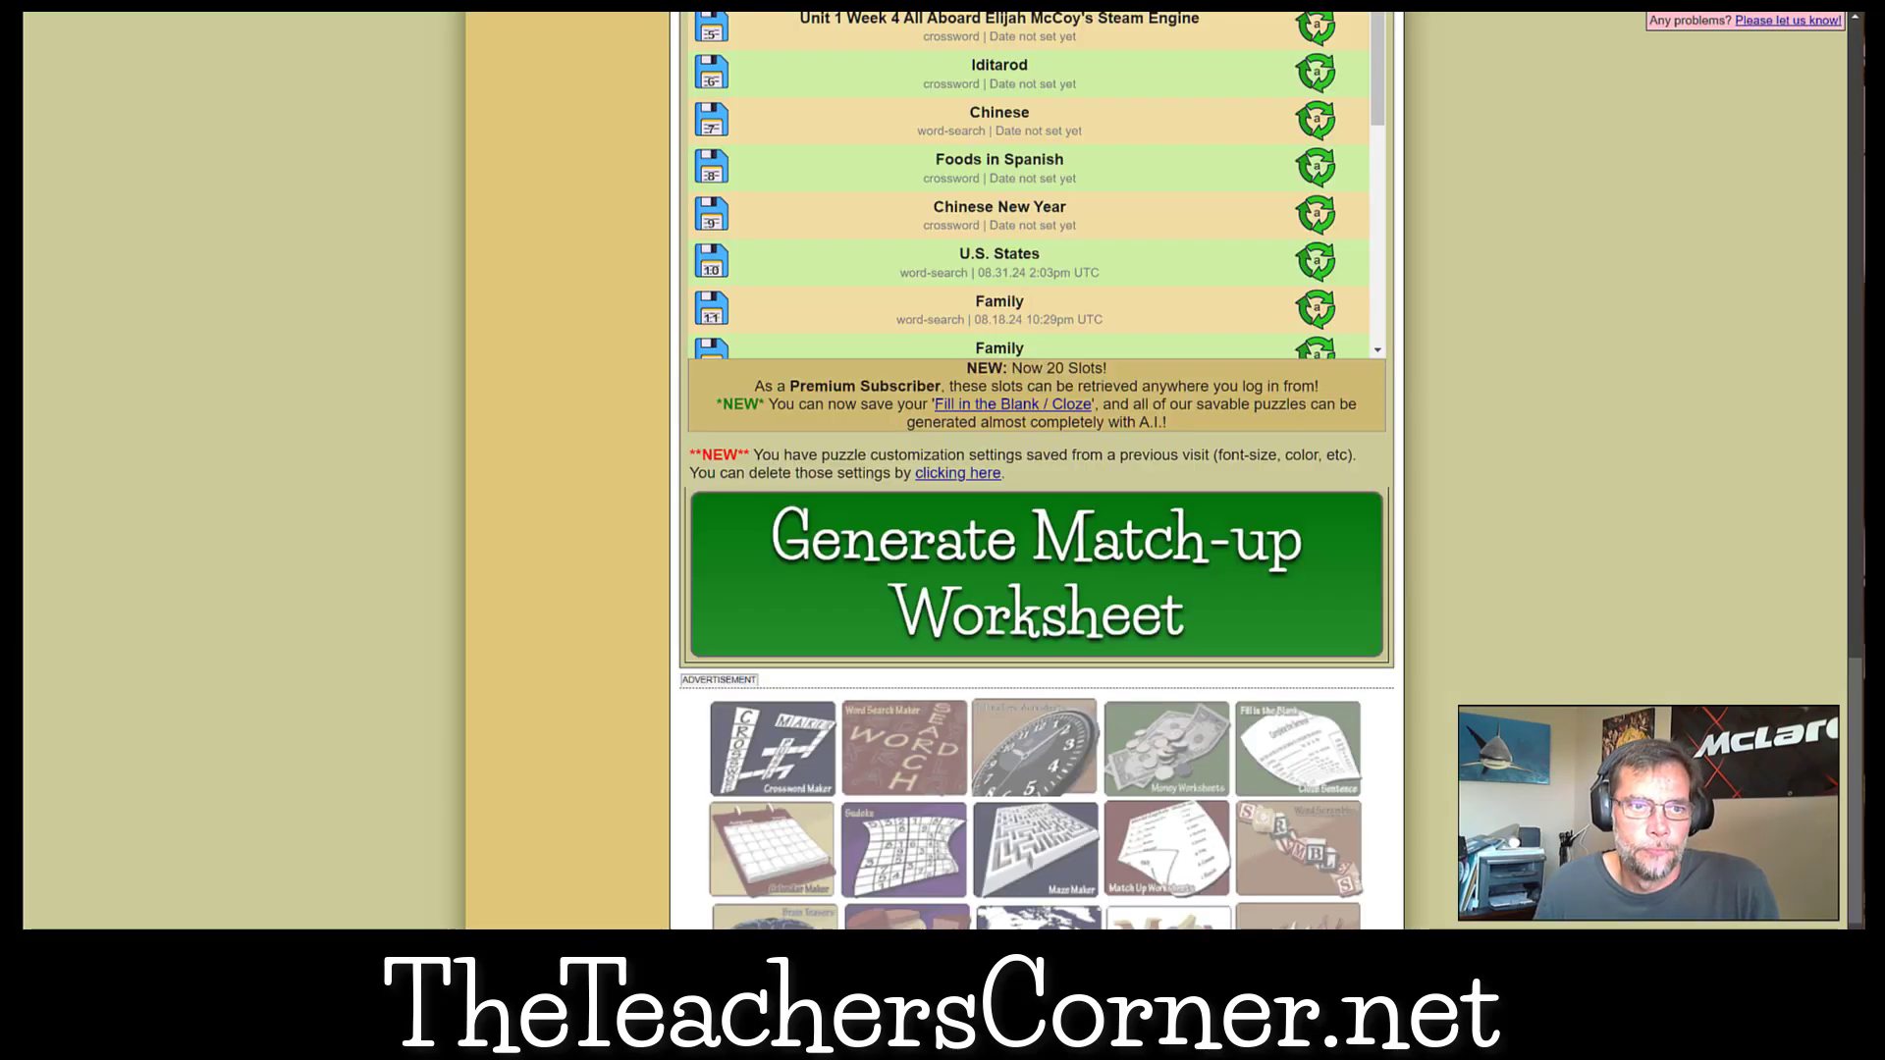
scroll(1539, 493, up, 7)
scroll(1545, 489, down, 1)
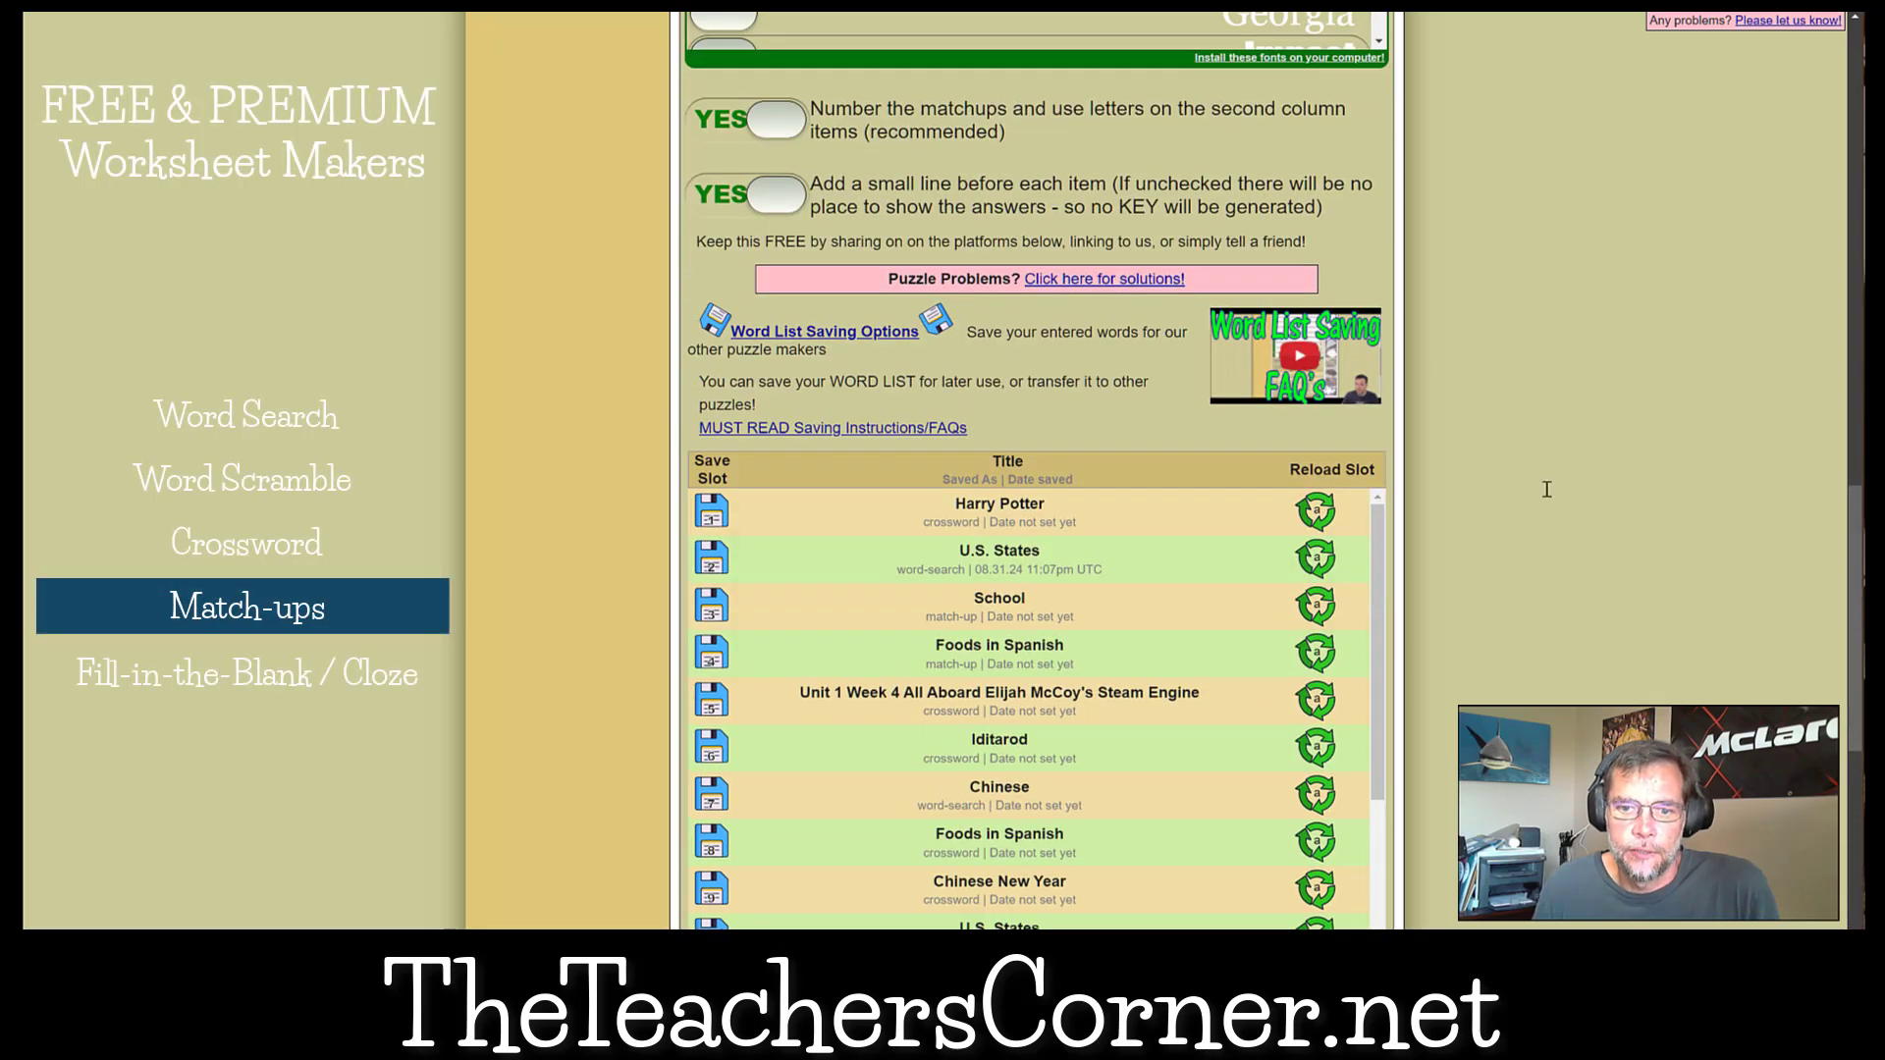
click(1320, 557)
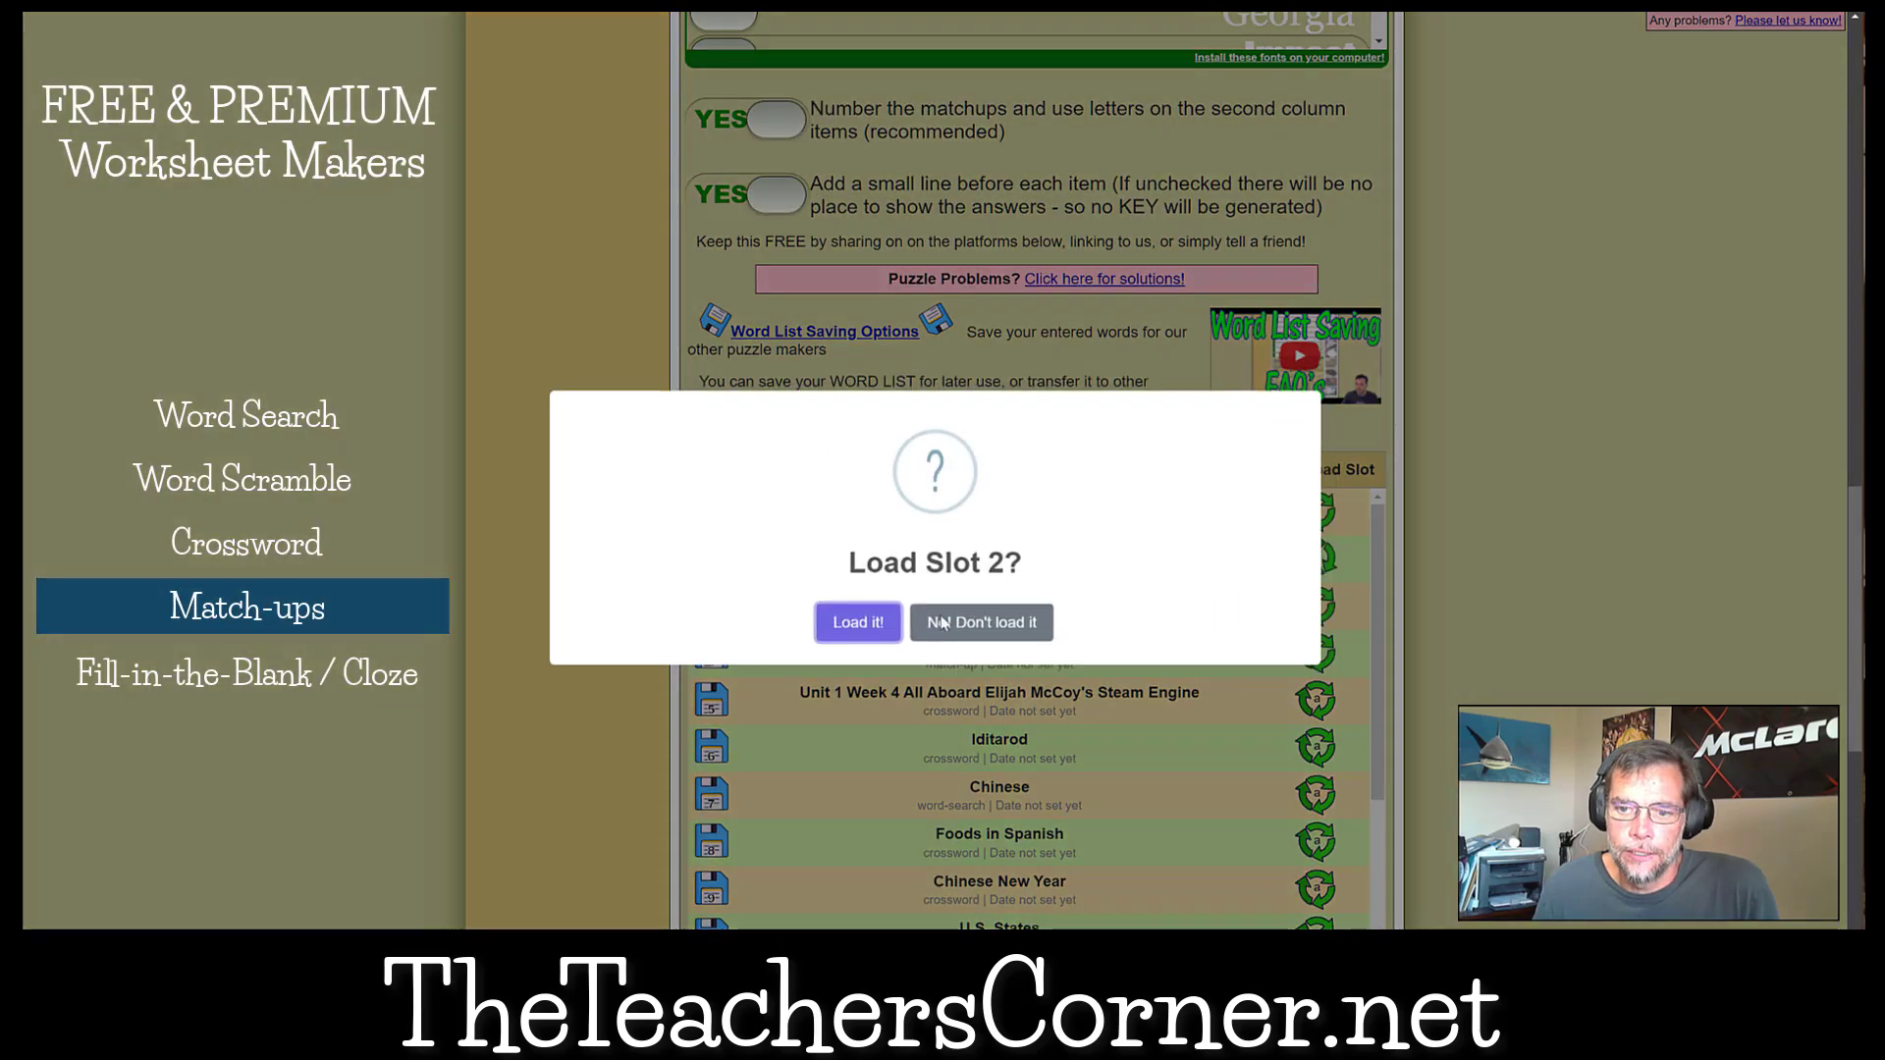
click(858, 623)
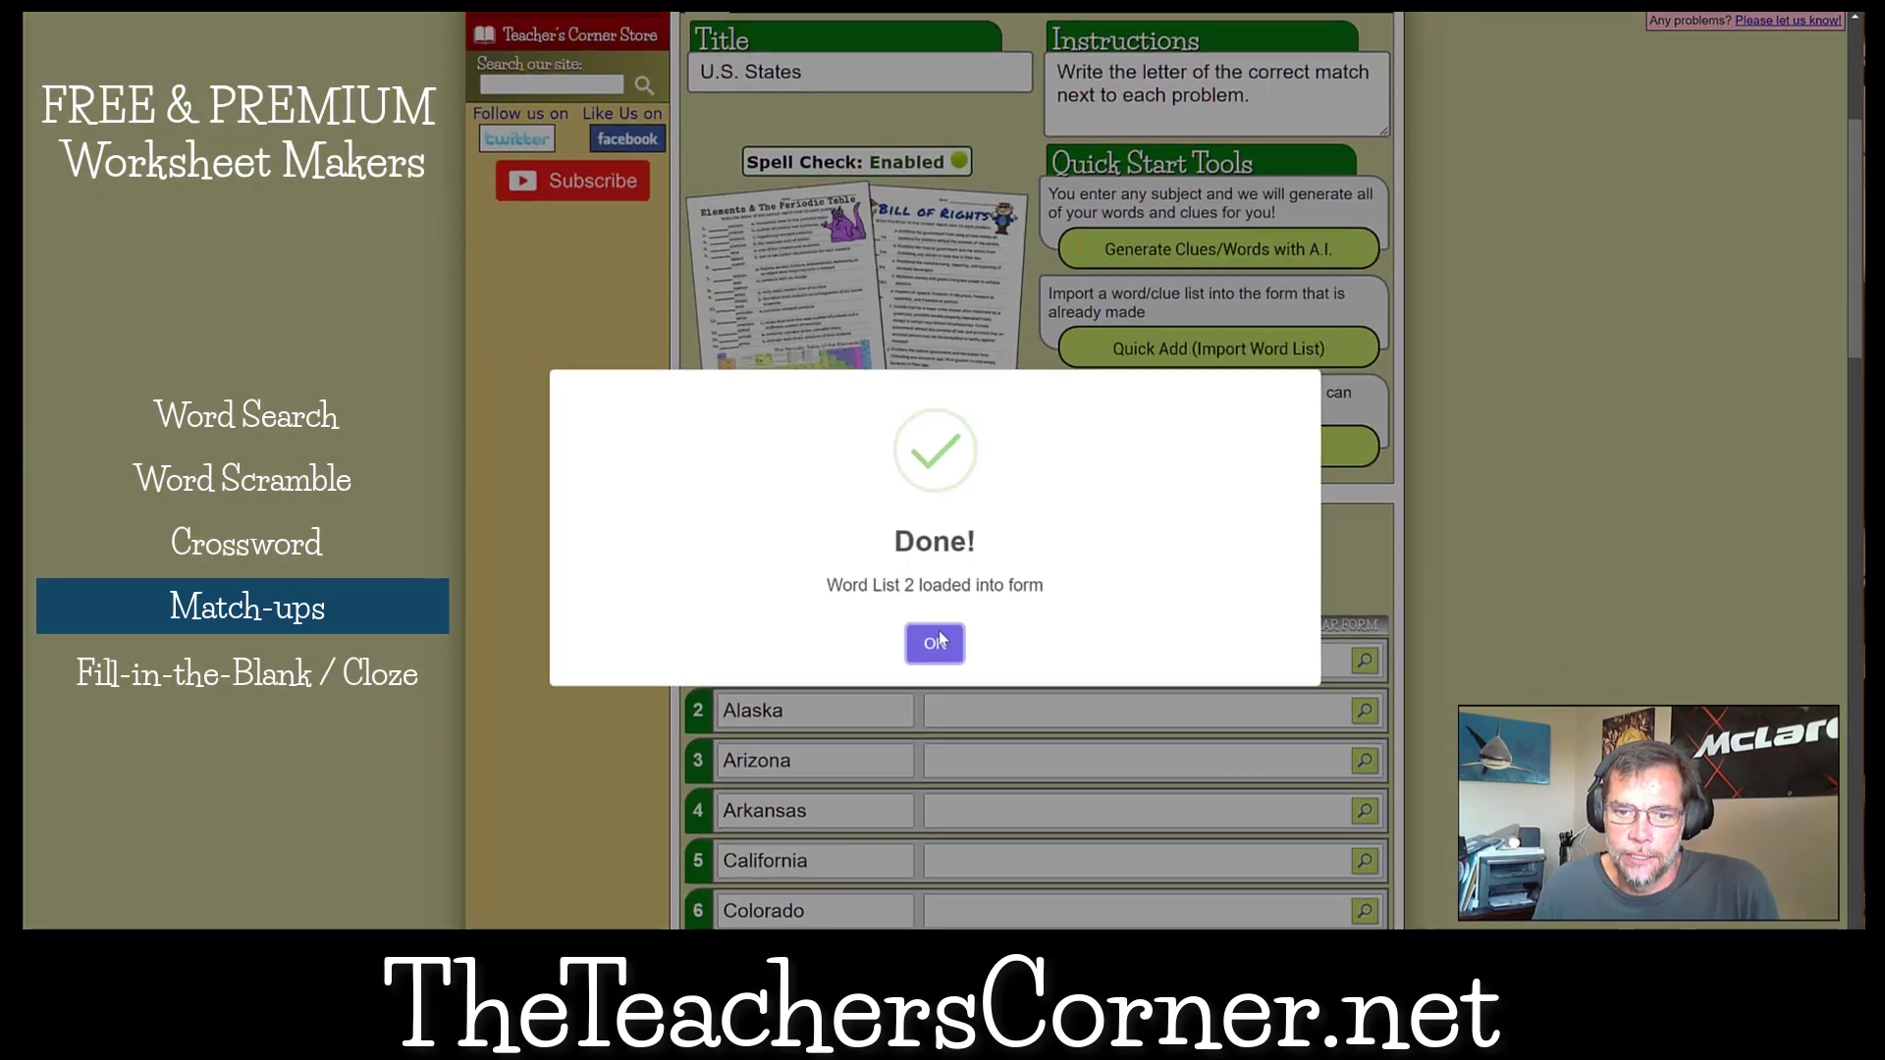
click(933, 643)
click(1168, 249)
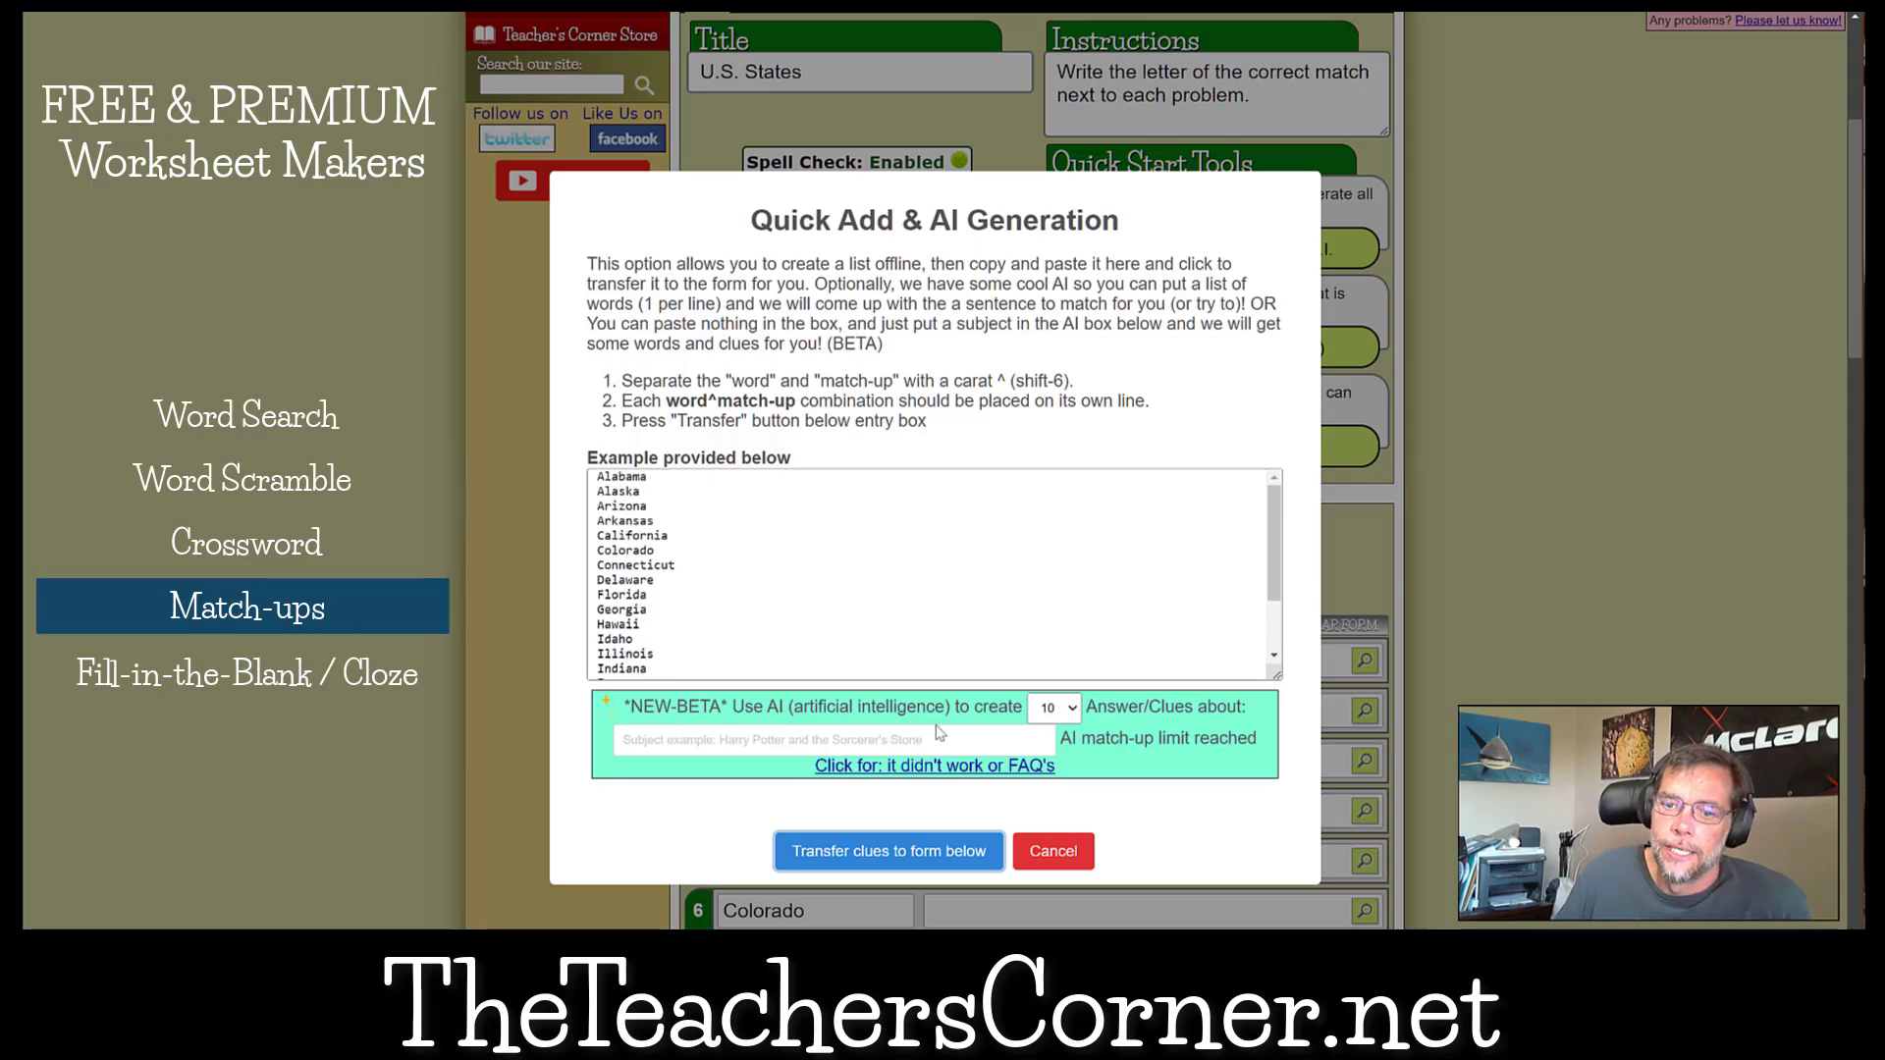
click(1052, 852)
scroll(1051, 860, down, 14)
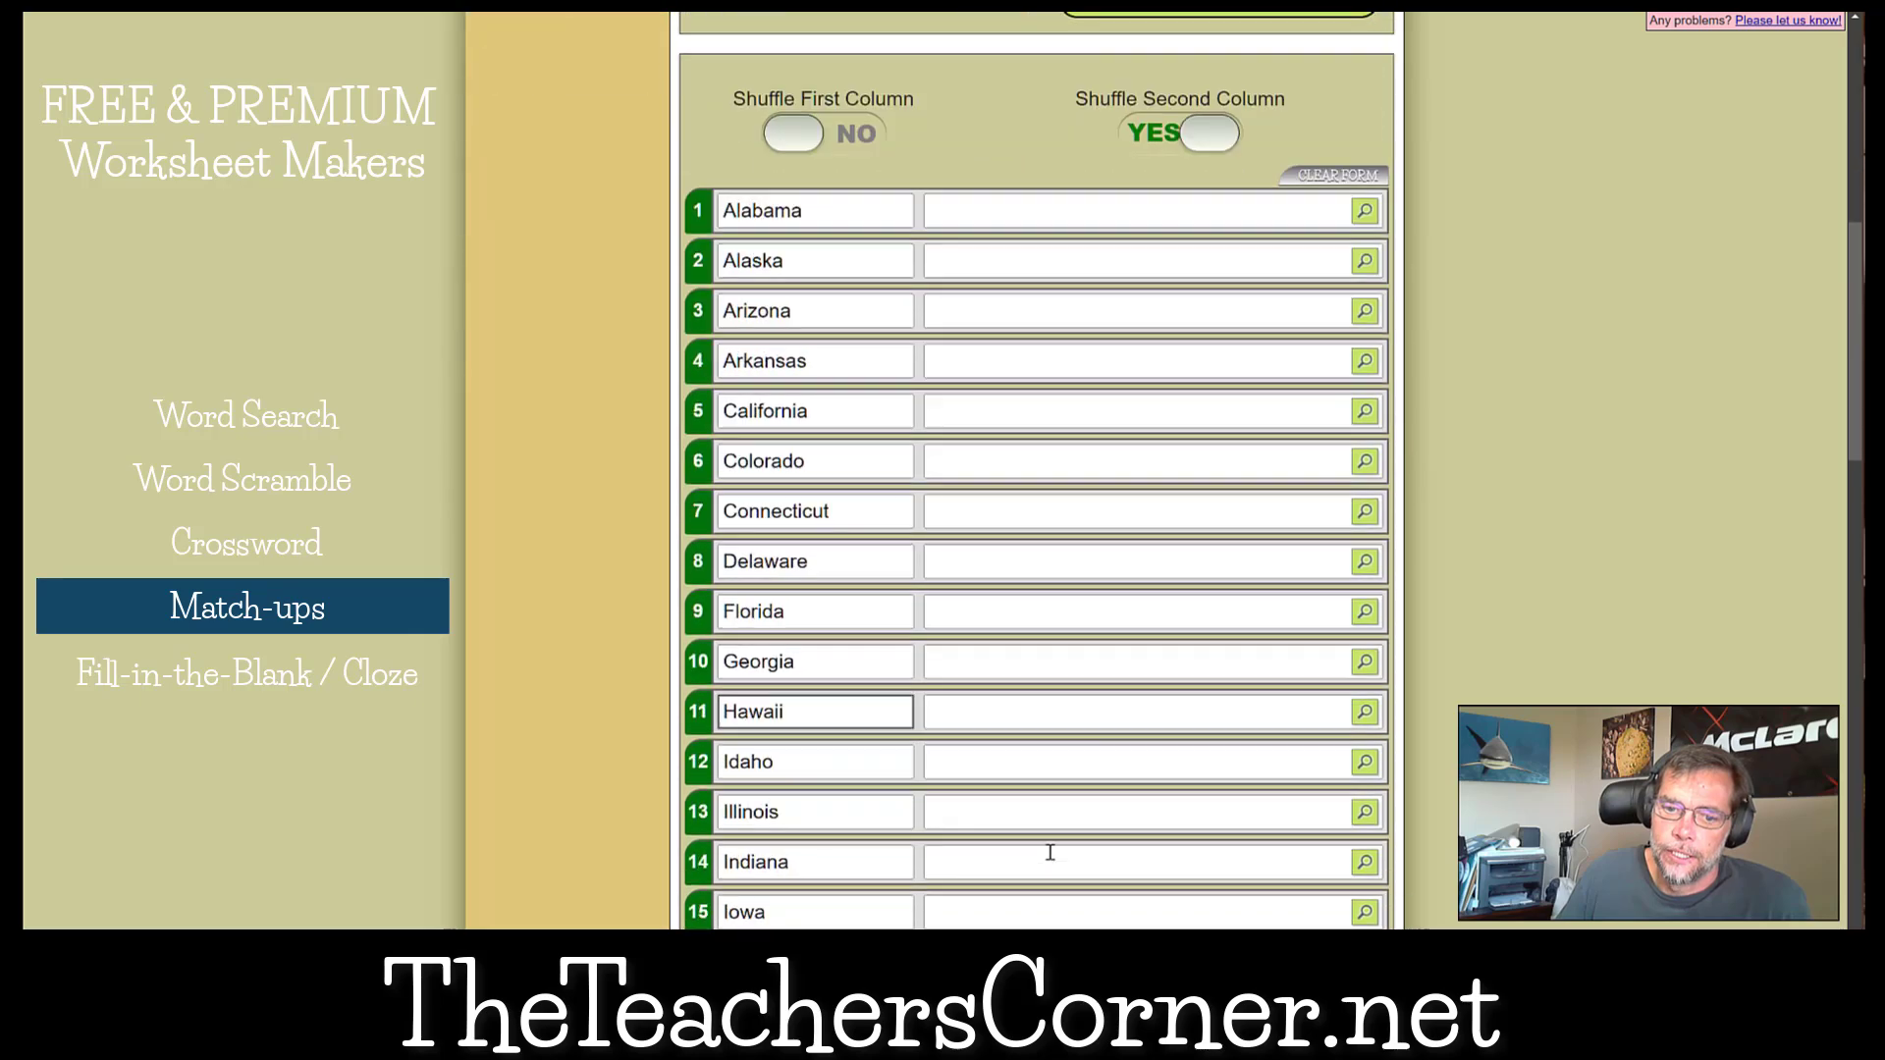
scroll(1049, 851, down, 4)
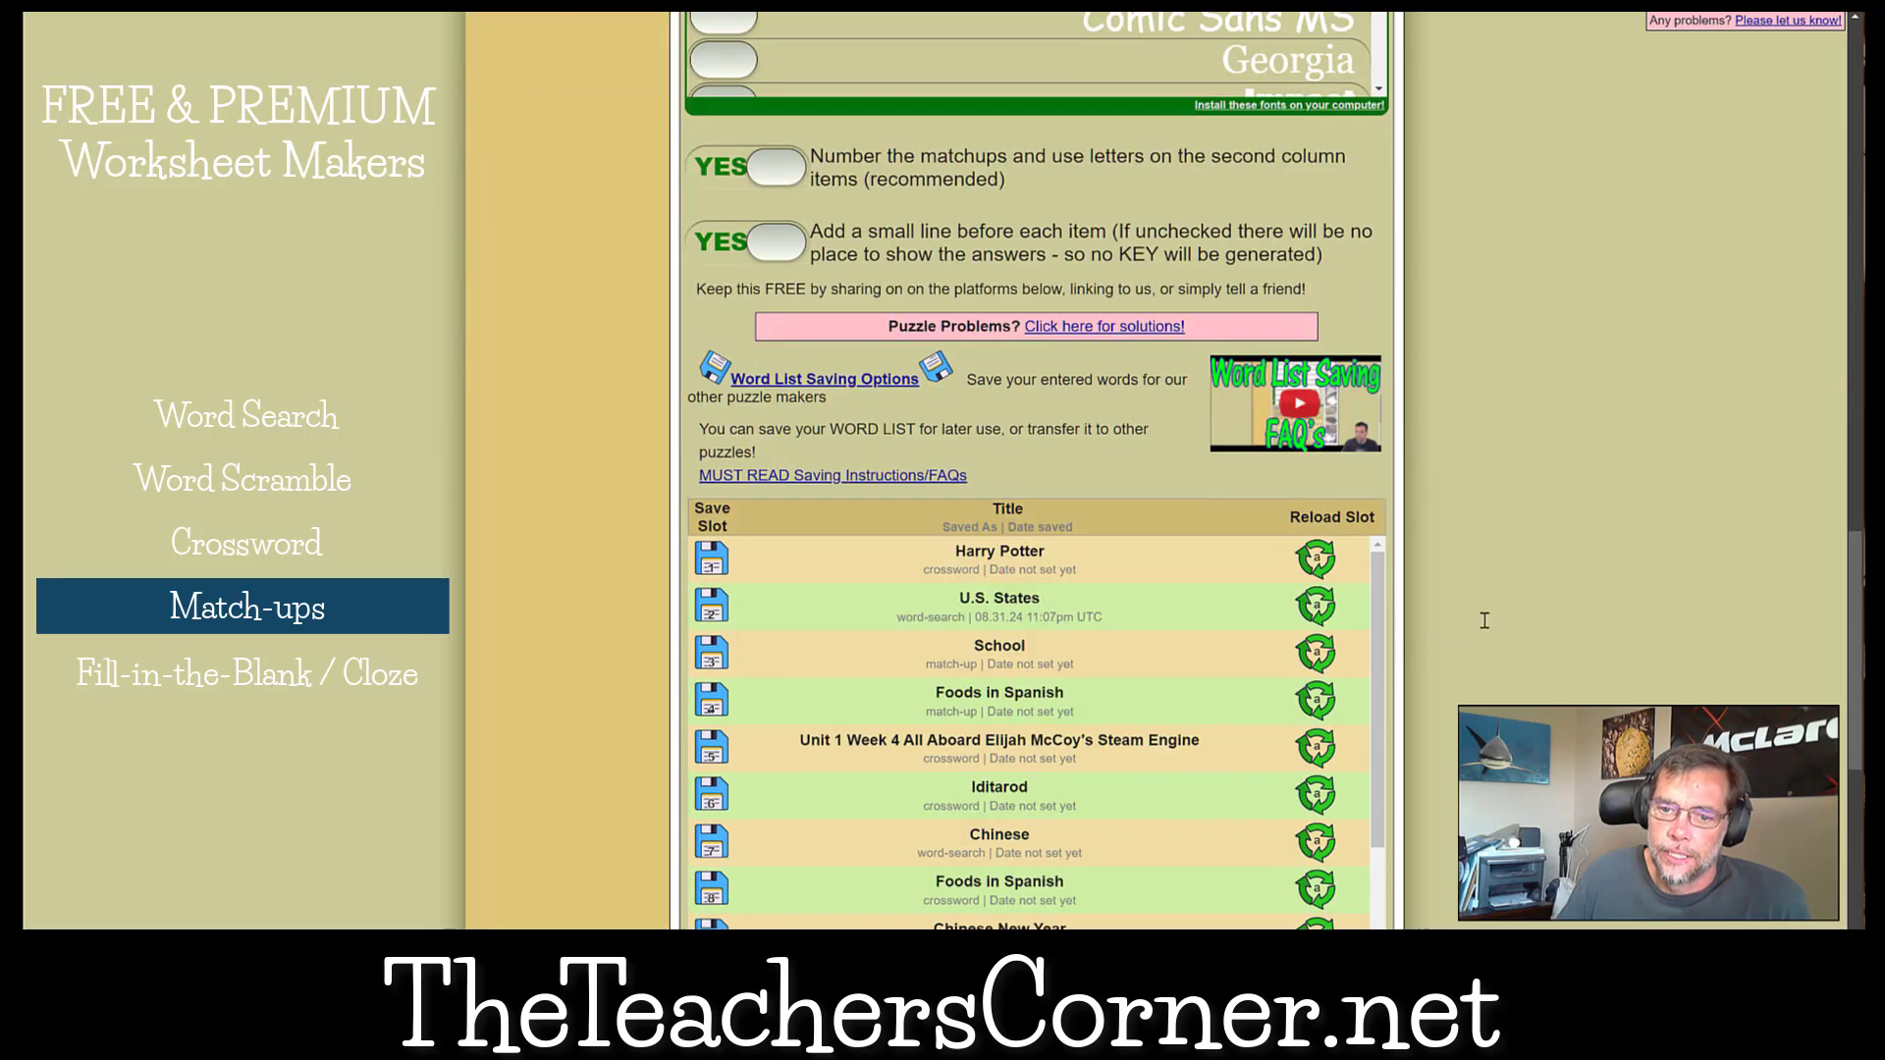
scroll(1484, 620, up, 18)
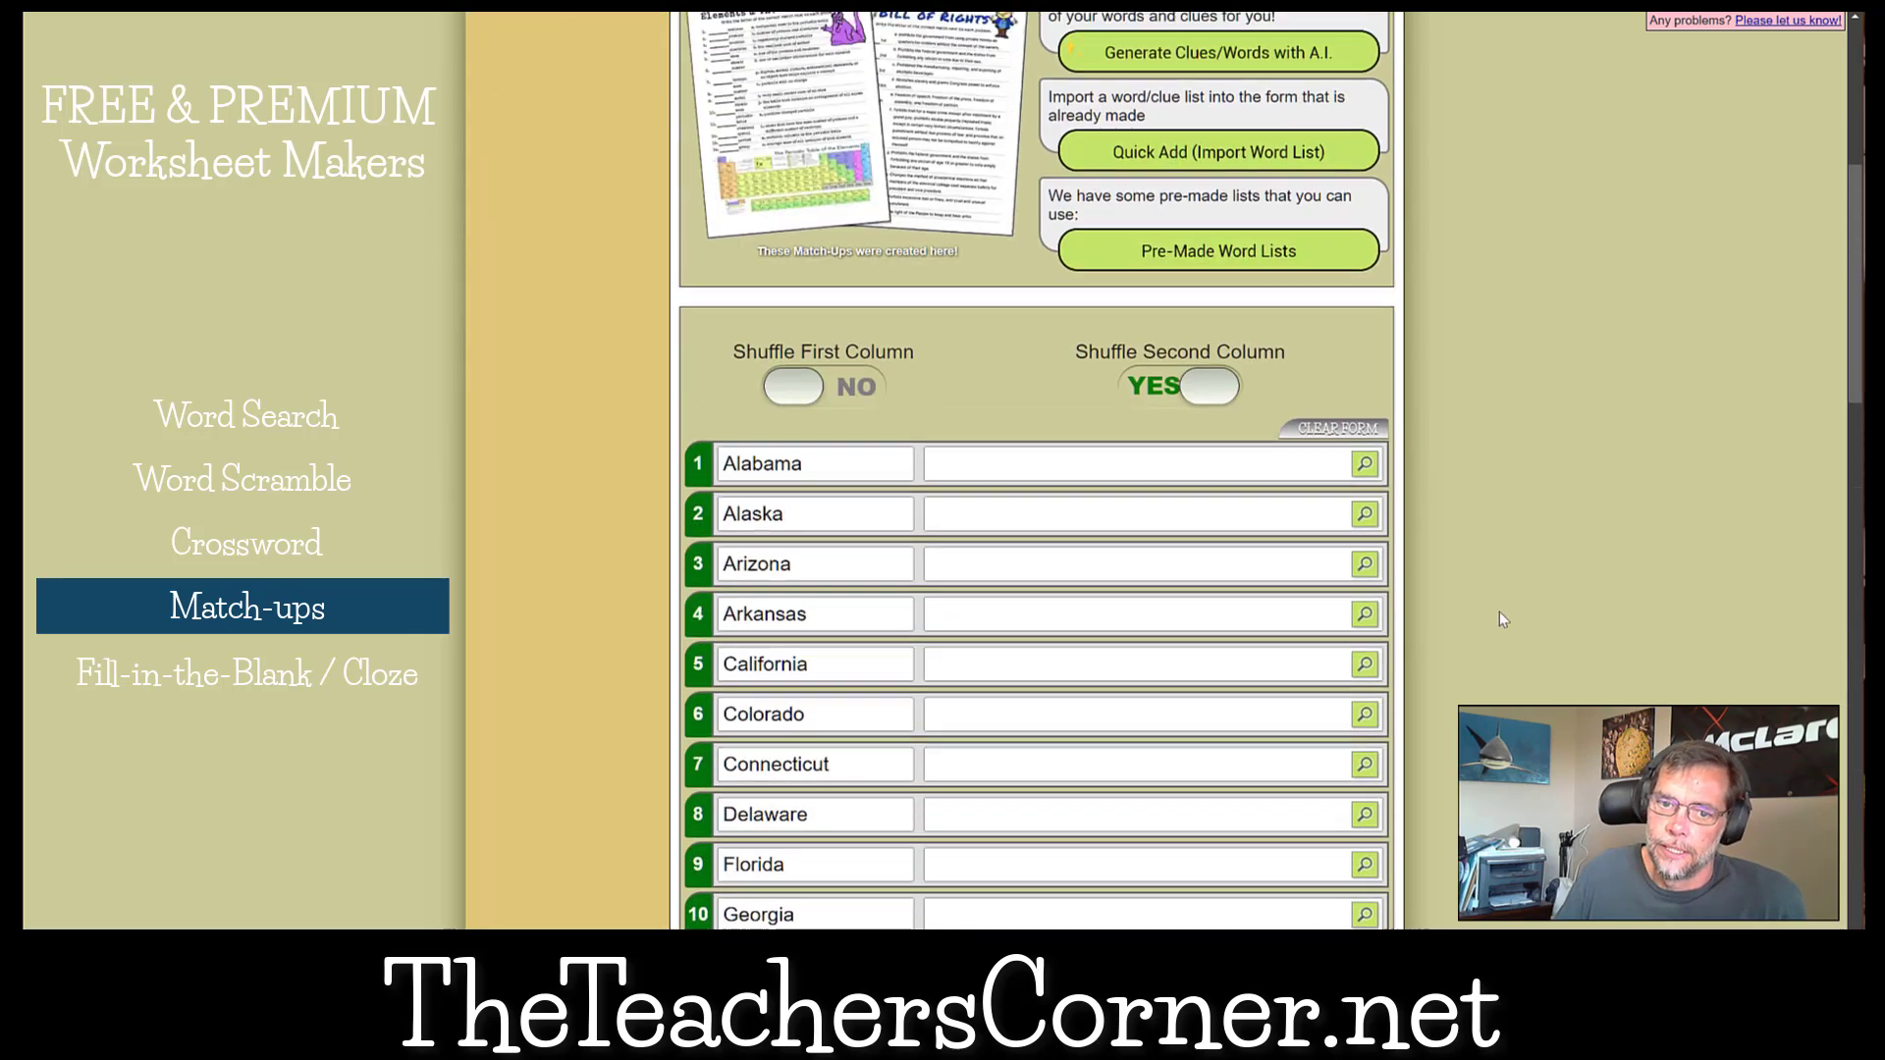
scroll(1499, 612, up, 2)
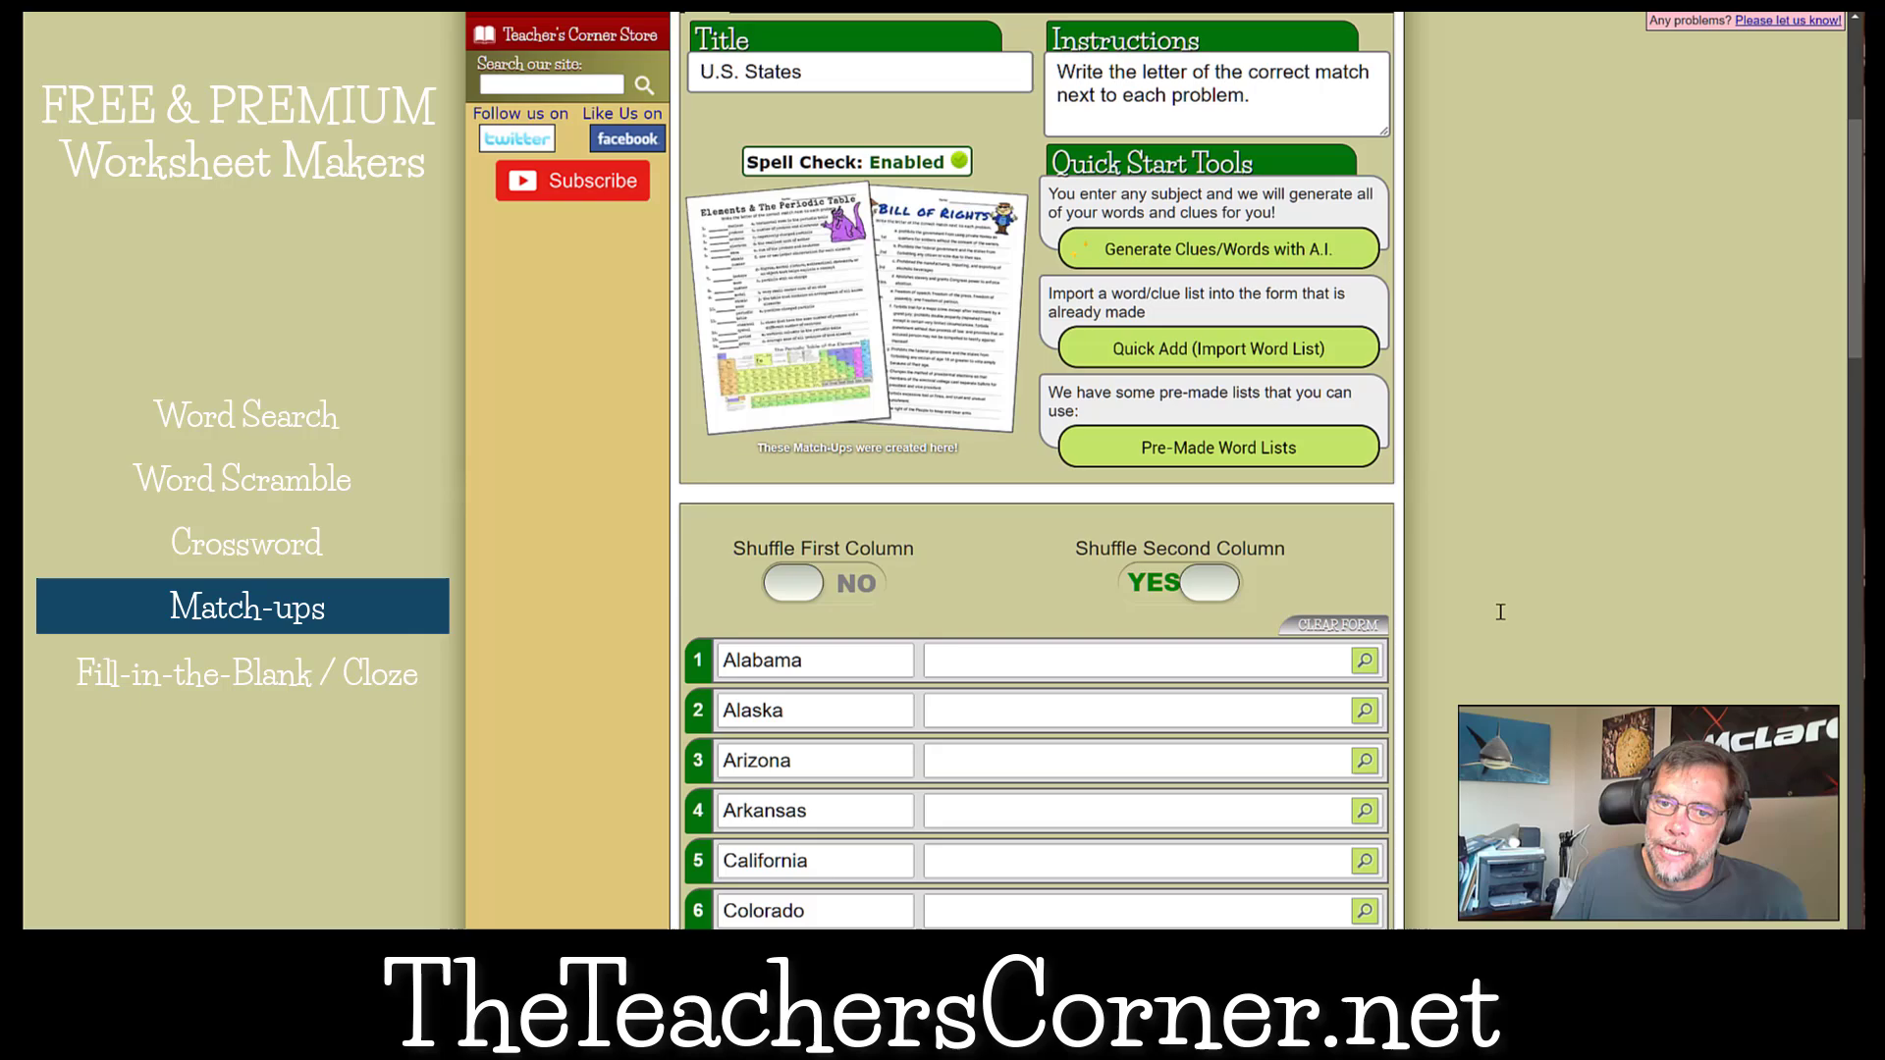
Try to set up AI generation of 20 match-ups about U.S. State Flowers for the listed states.
click(1189, 263)
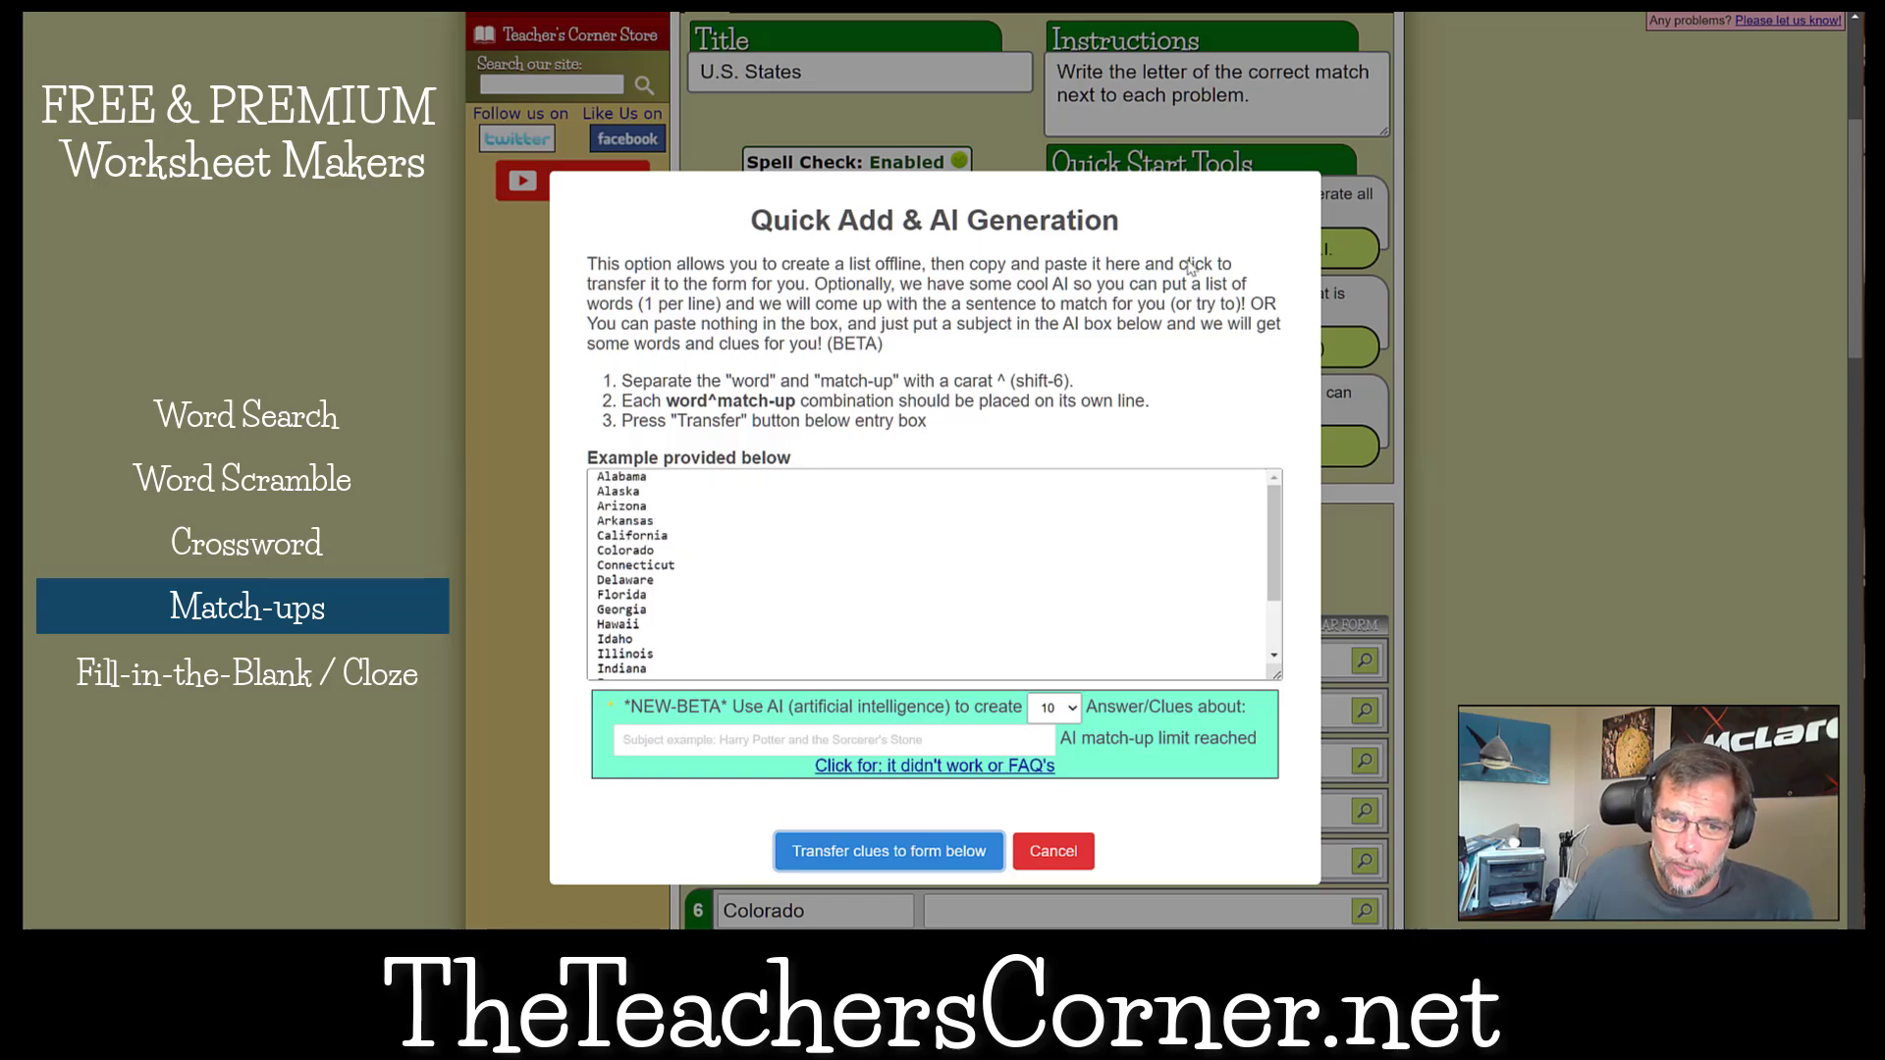
drag(601, 477, 757, 642)
click(757, 642)
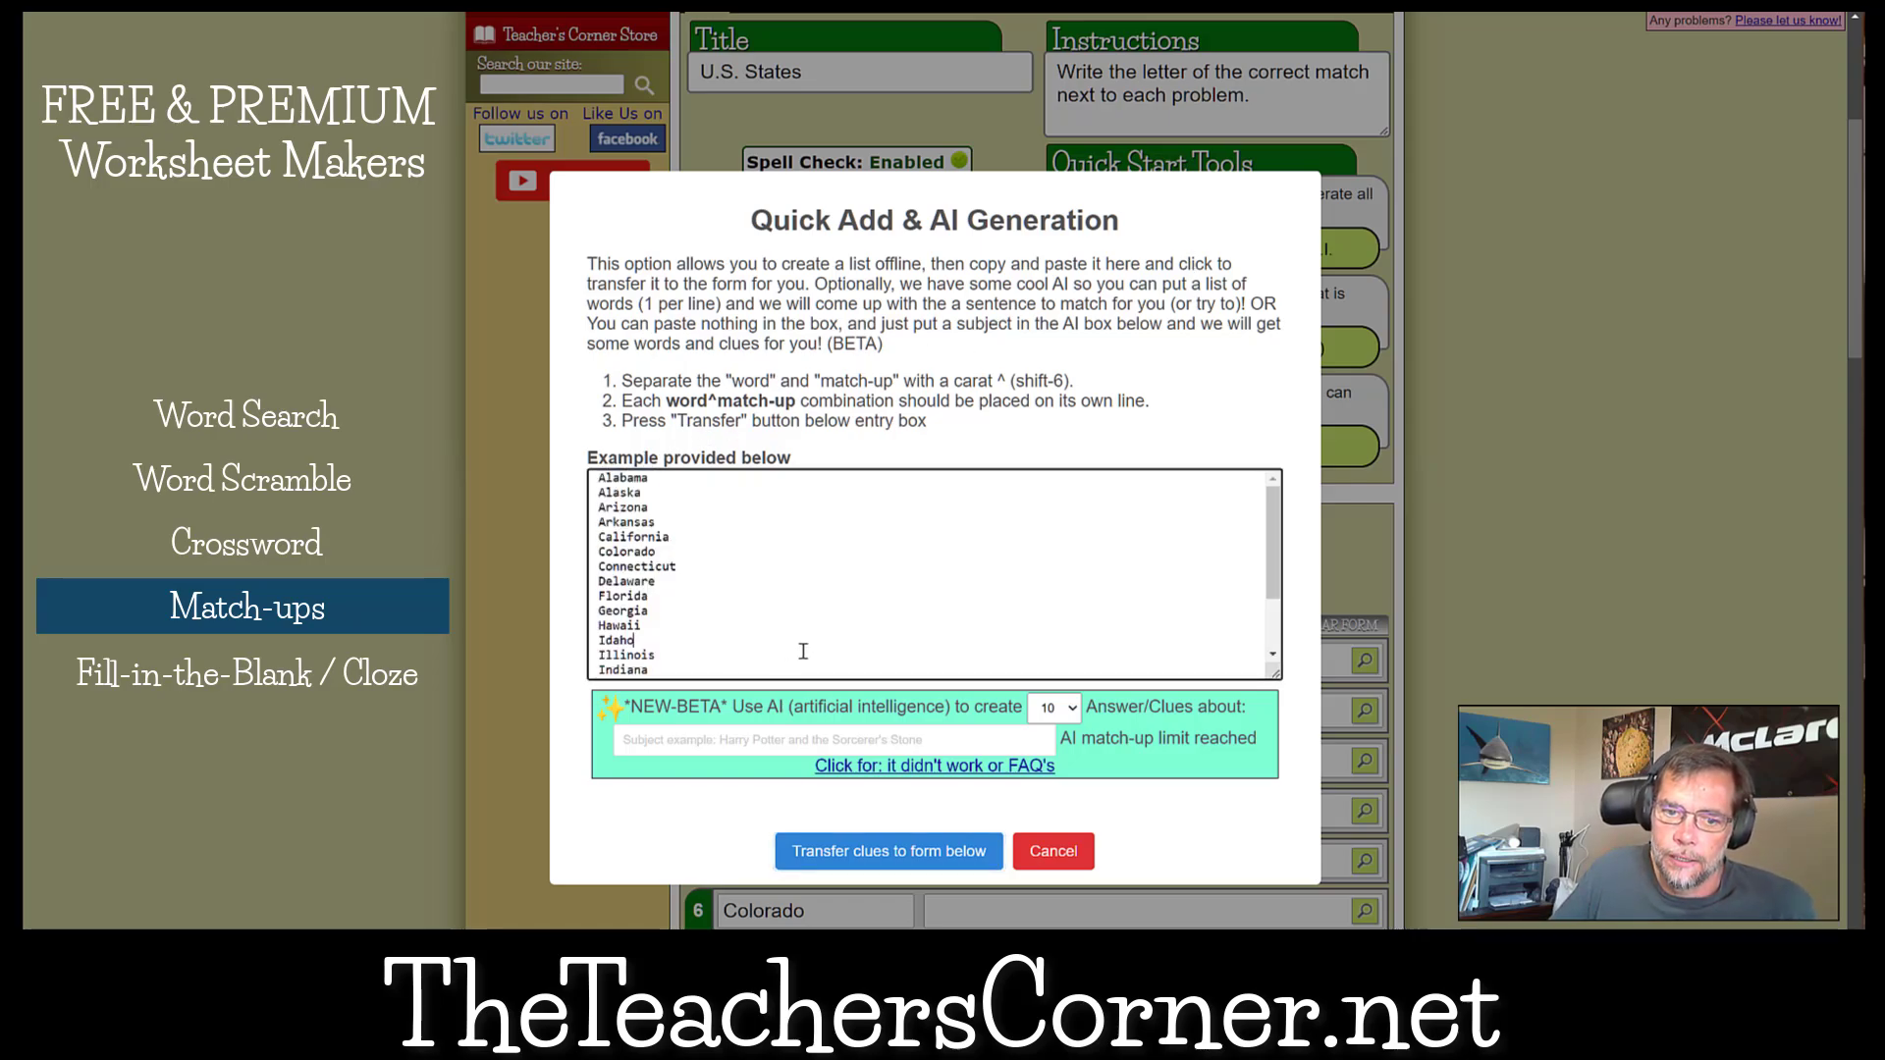
click(1053, 707)
click(1065, 804)
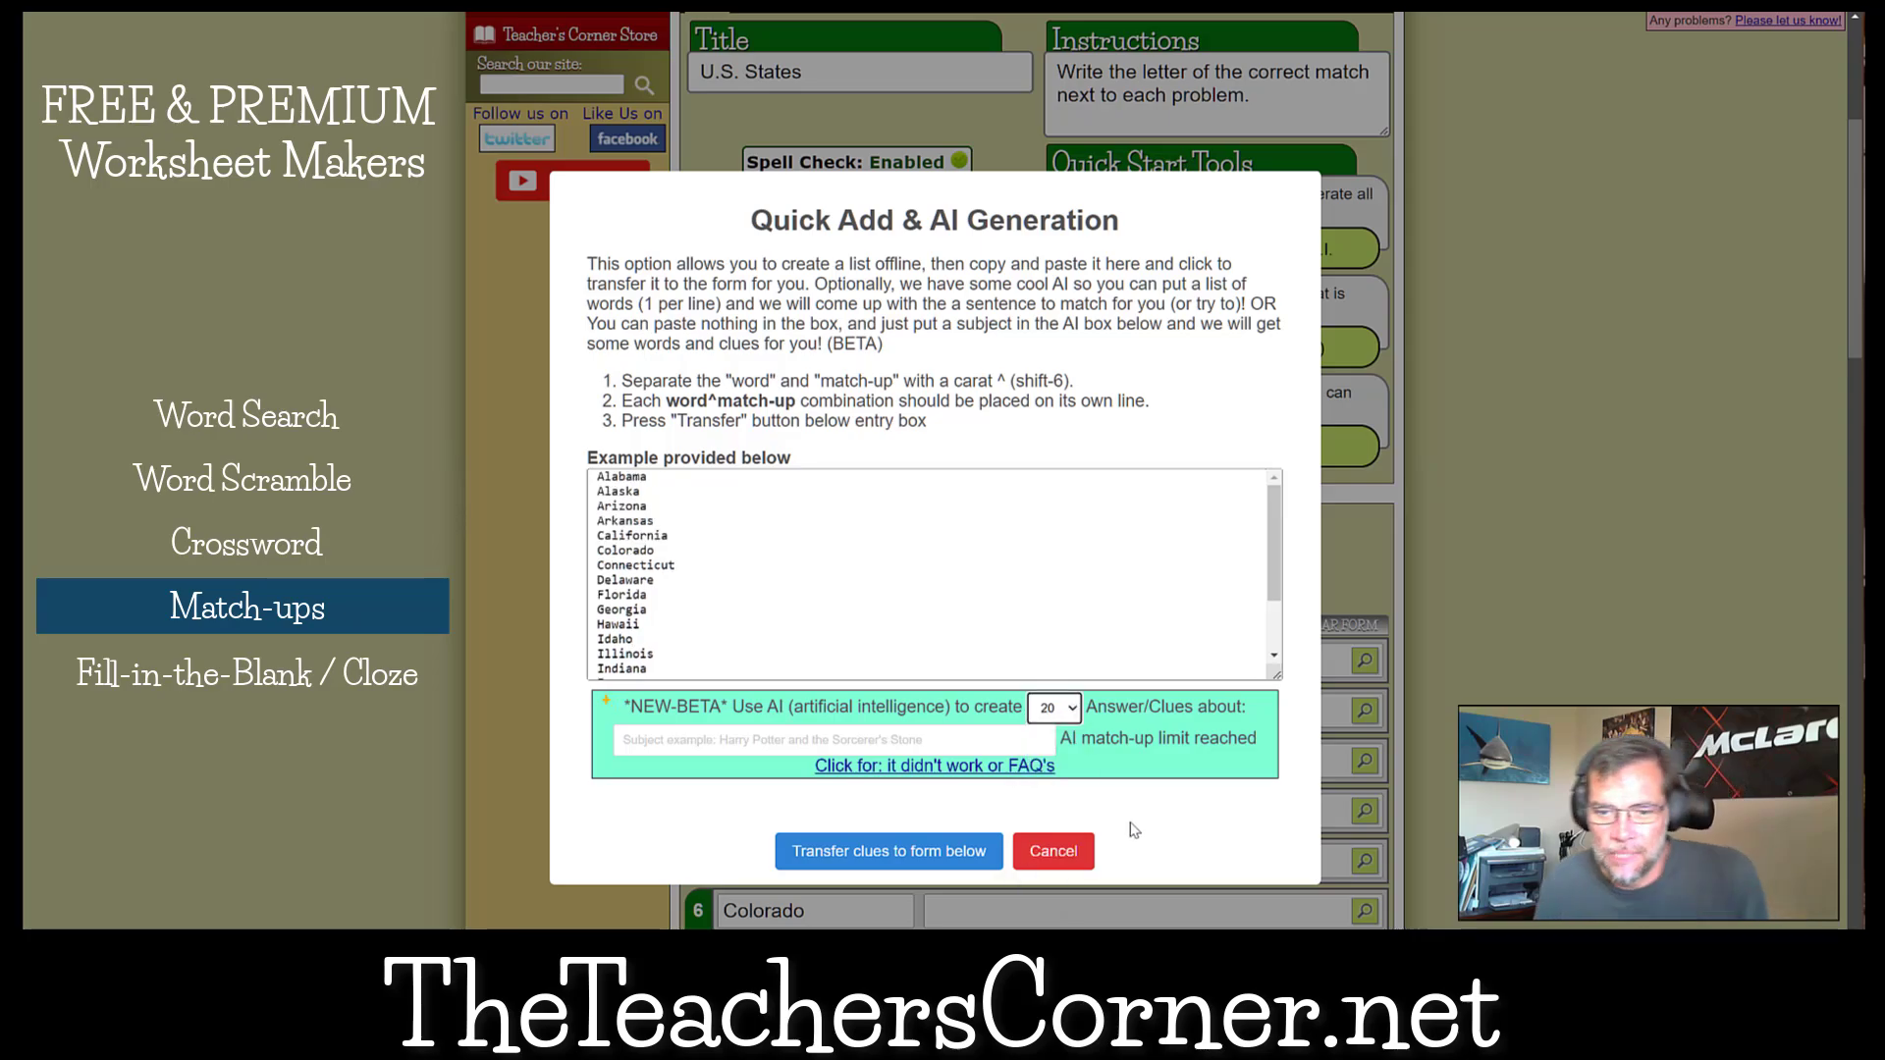
click(887, 738)
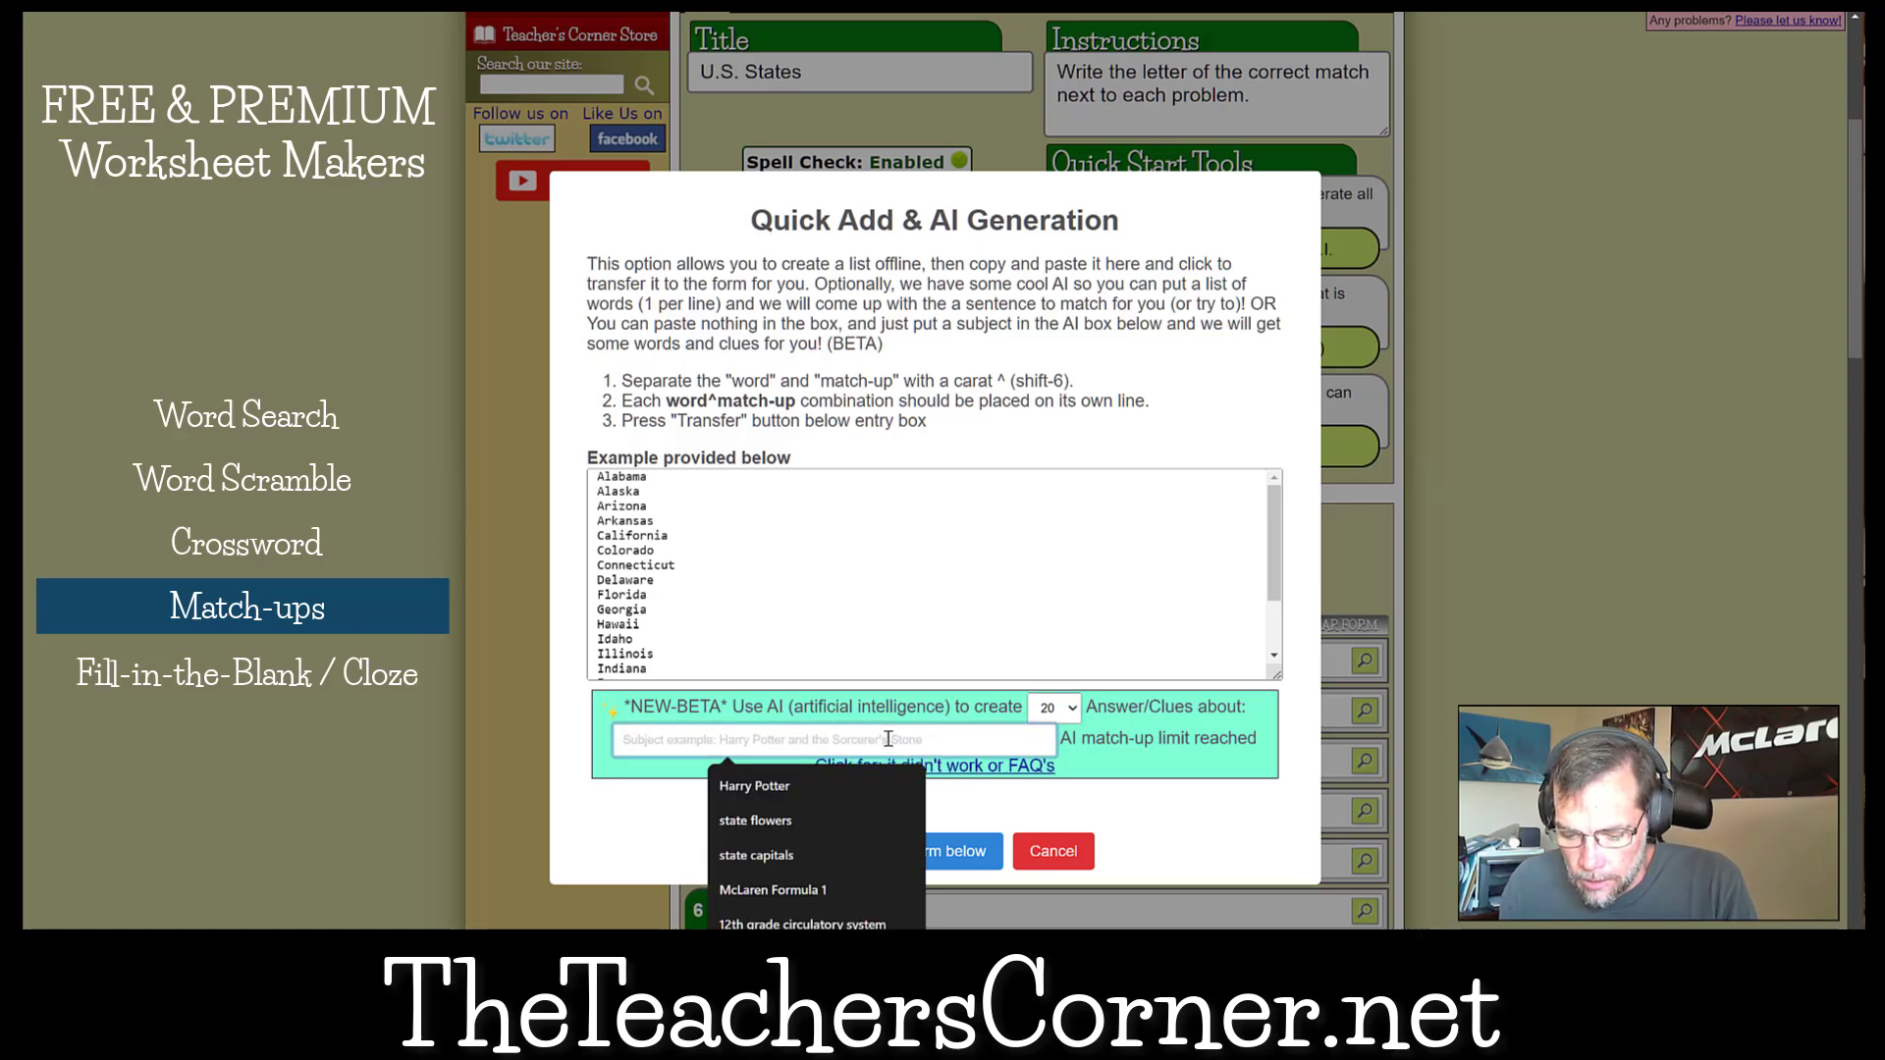
text(U.S)
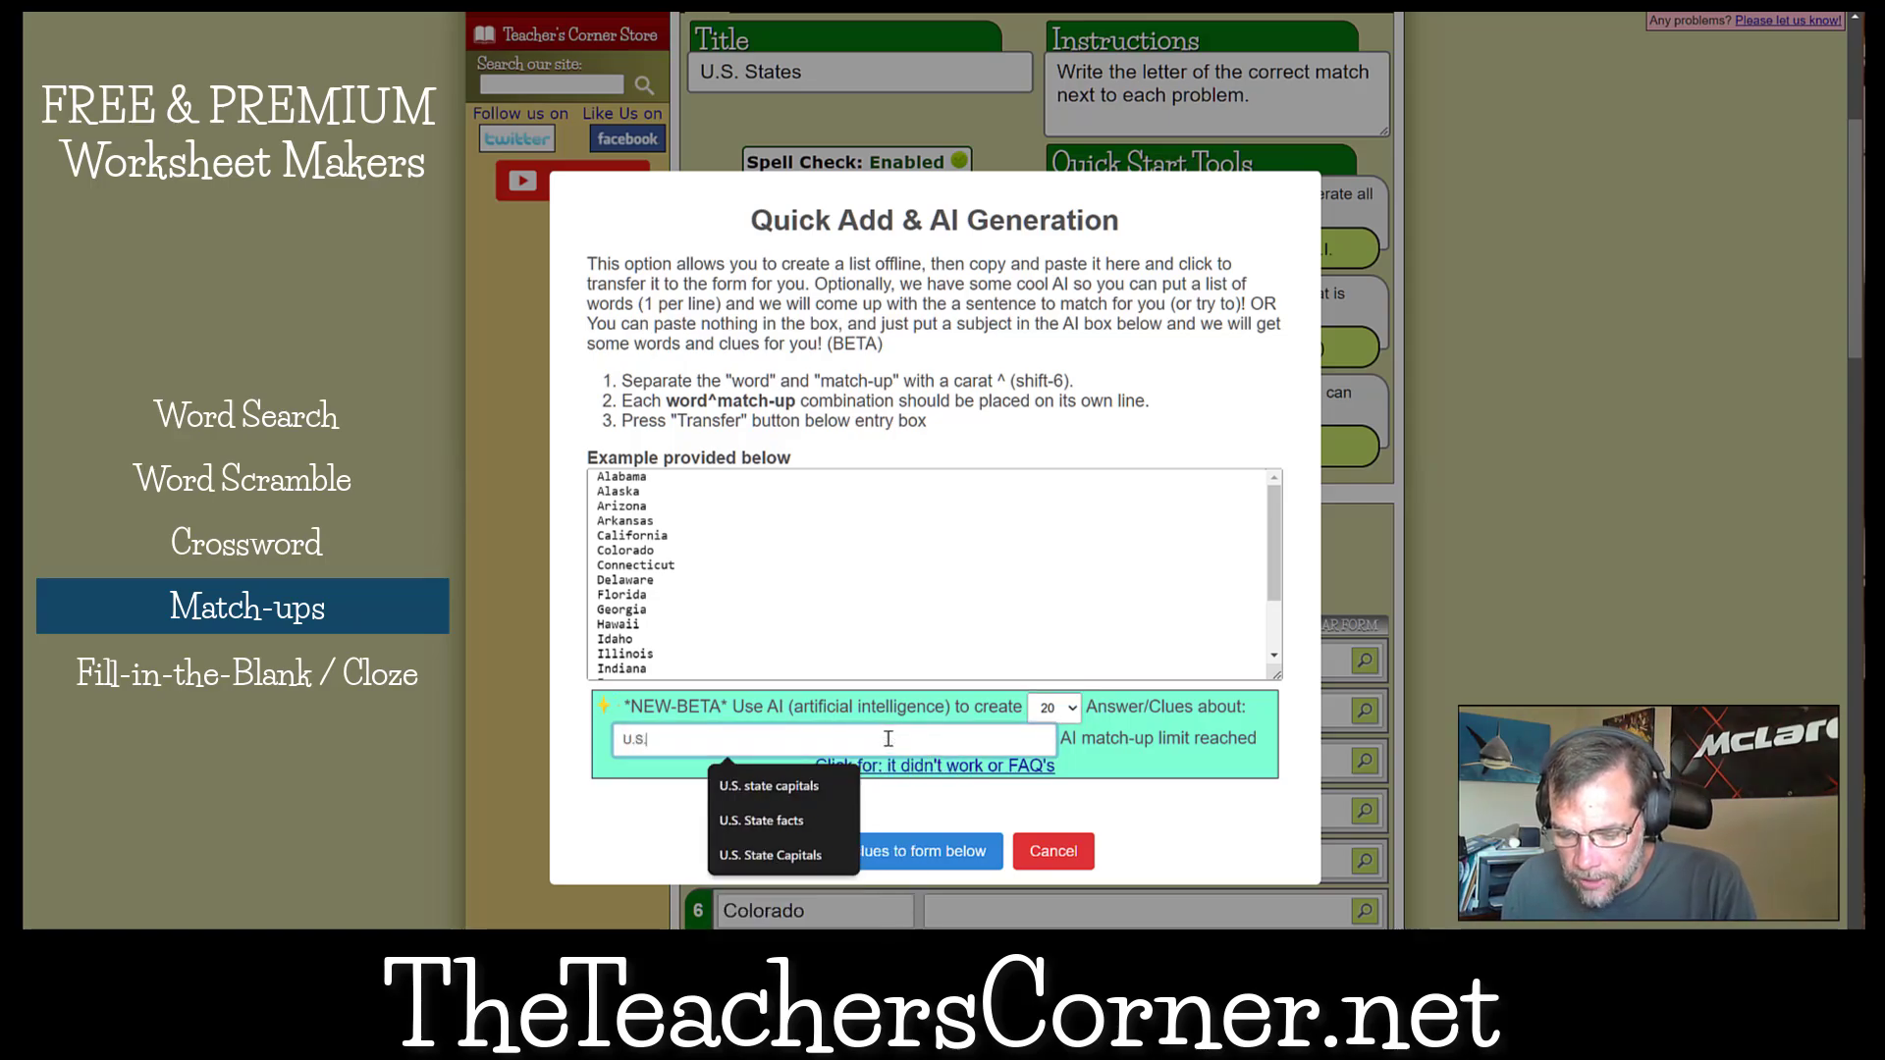
text(. State Flowers)
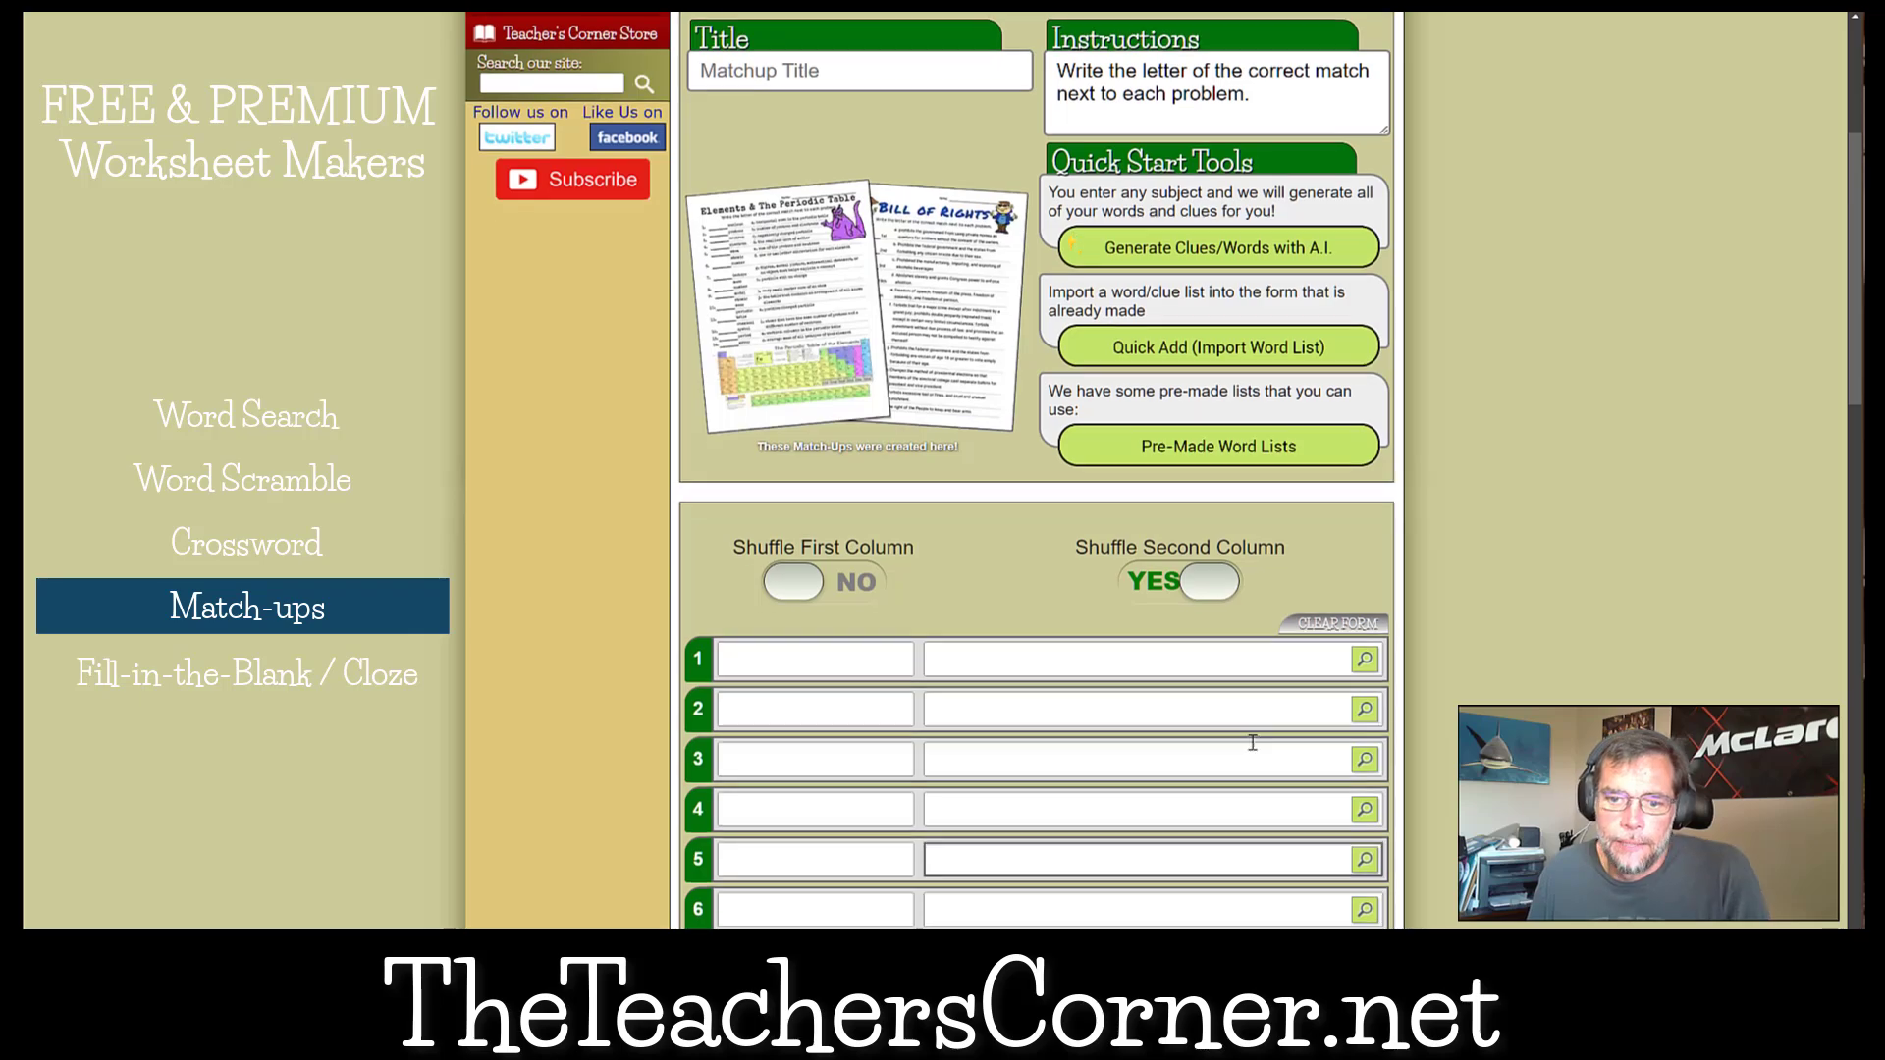
Load the U.S. States word list from slot 2 into the empty match-up form.
scroll(1250, 740, down, 10)
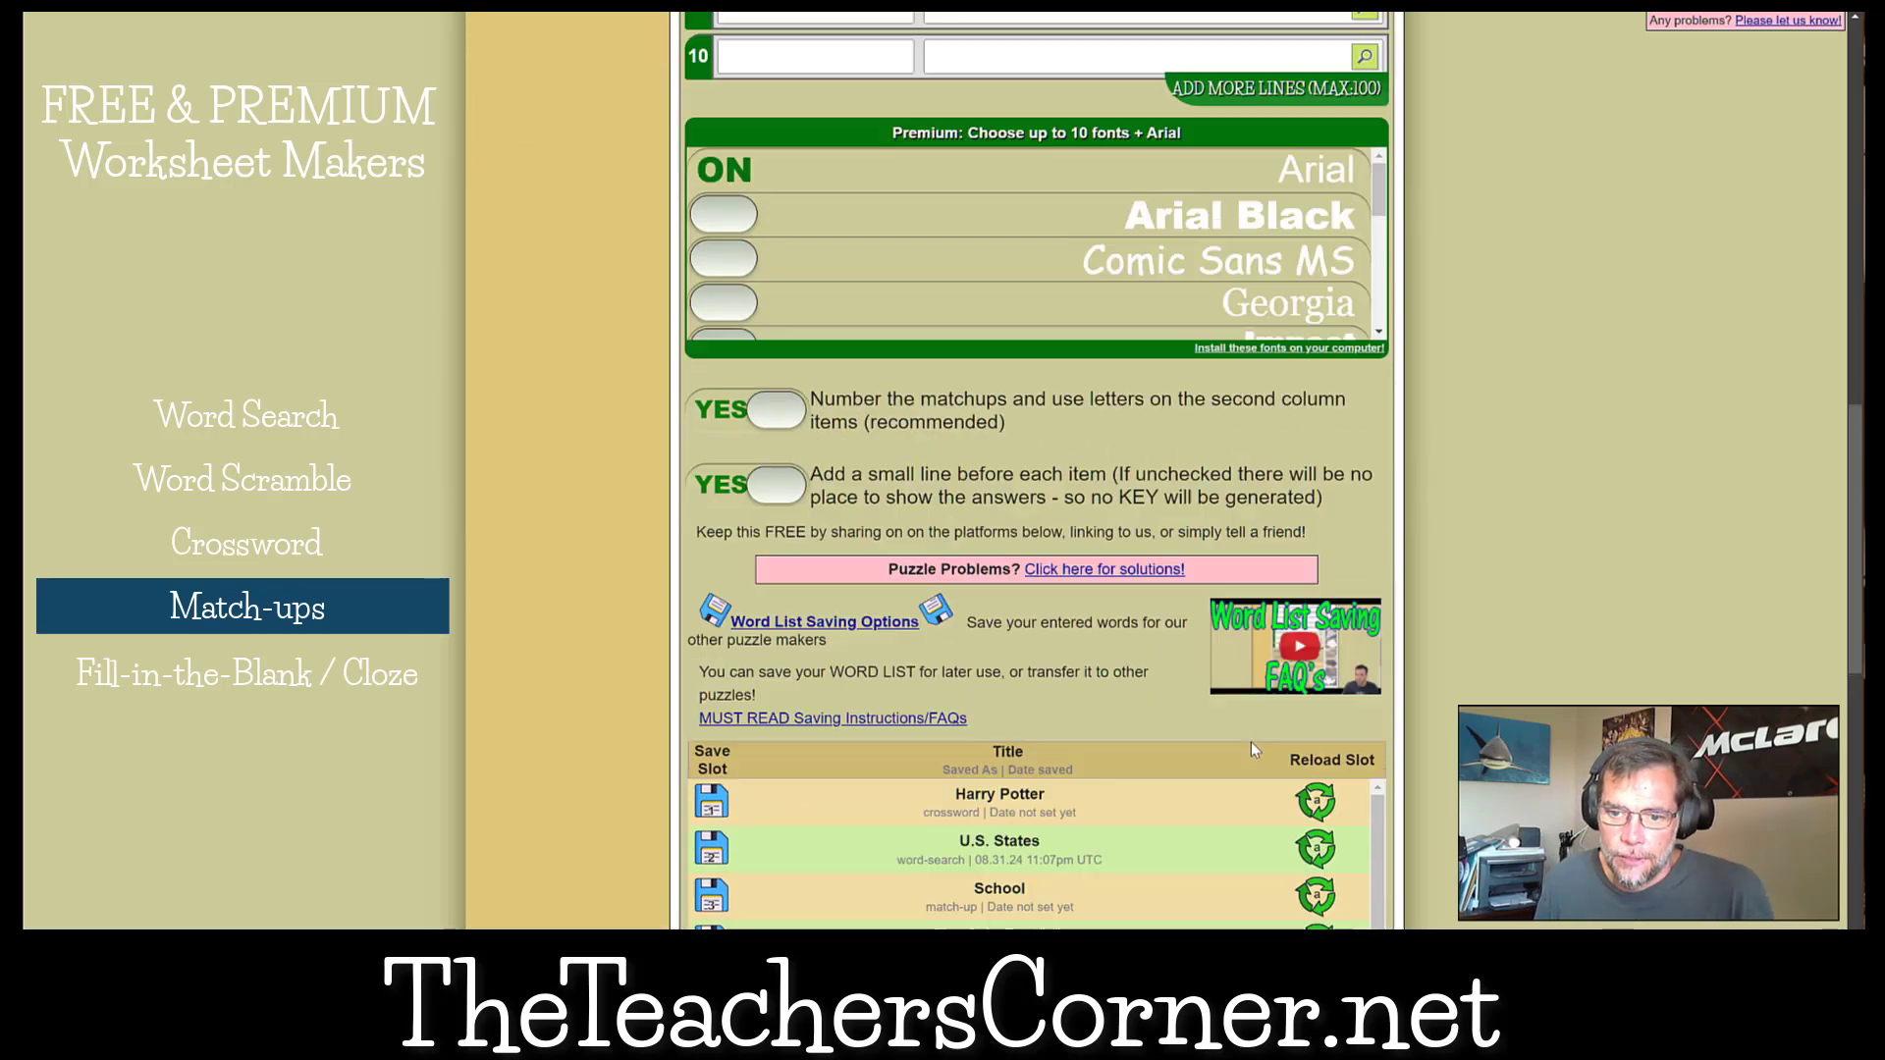
scroll(1250, 740, up, 4)
scroll(1251, 740, down, 9)
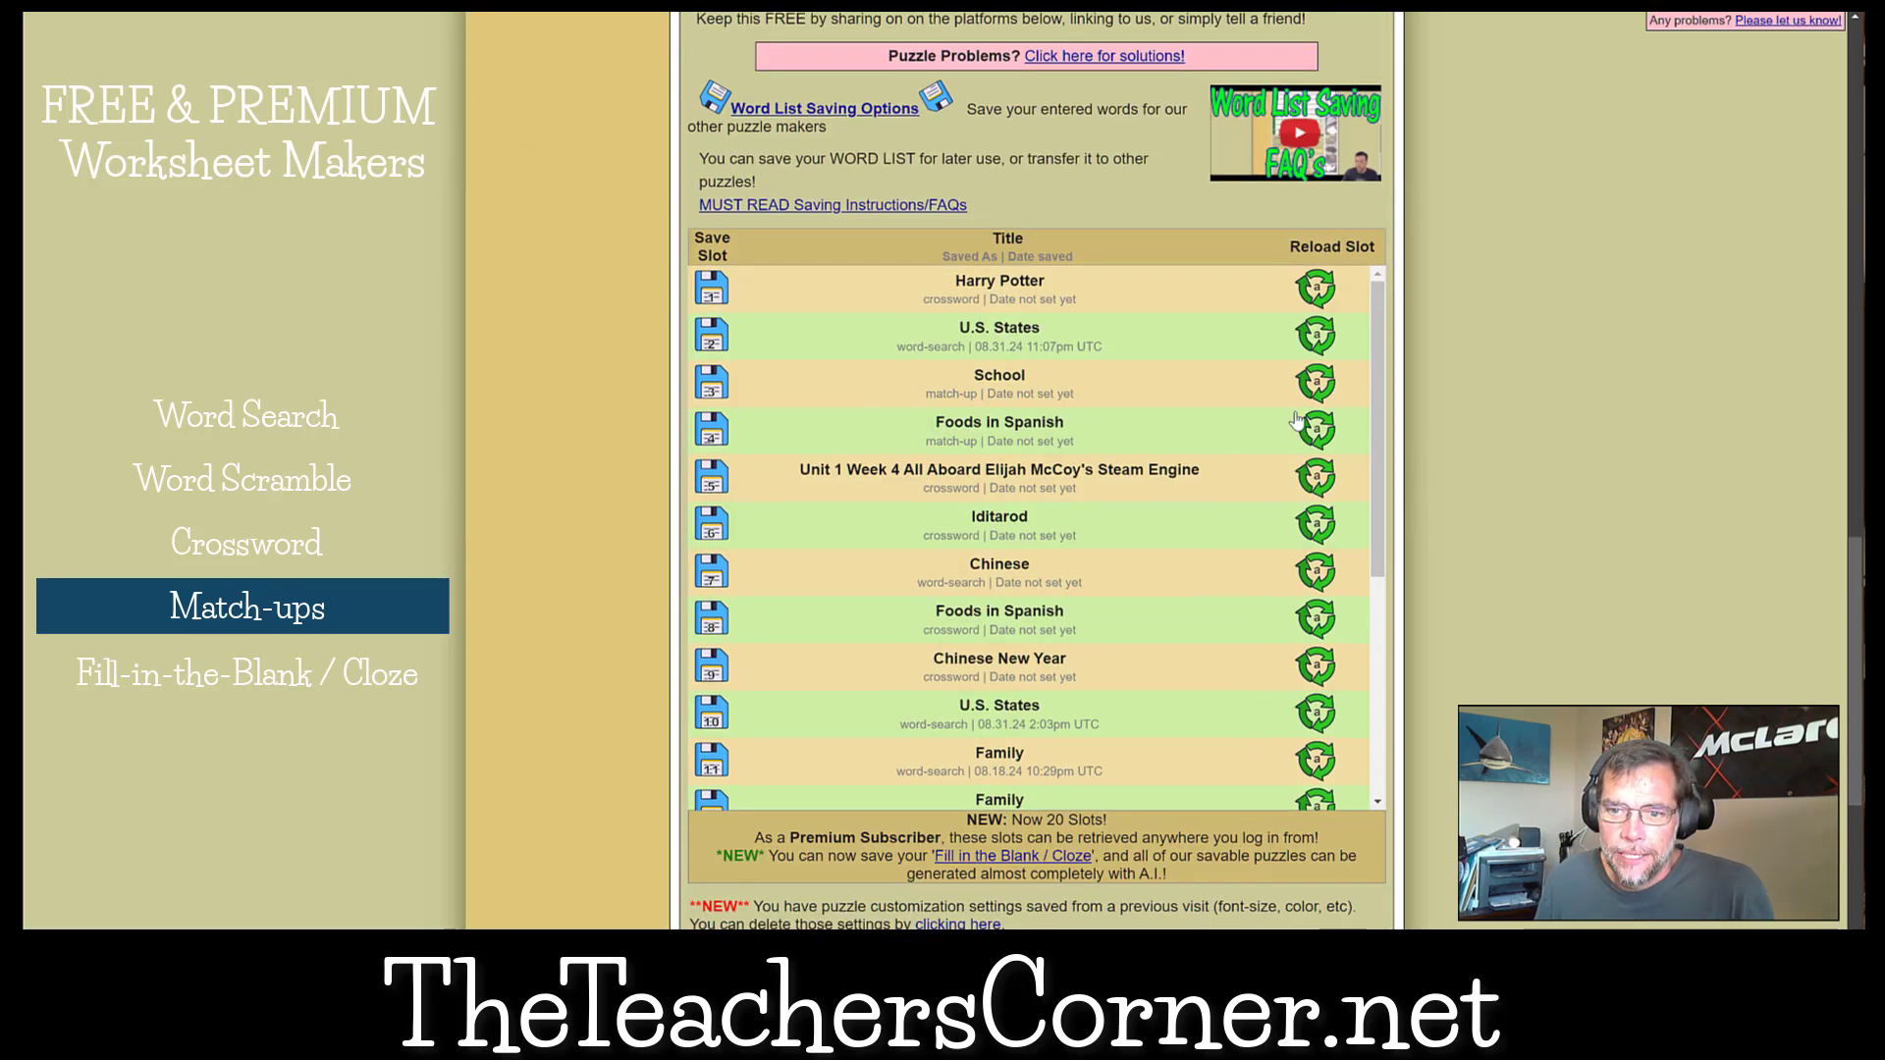
click(1305, 344)
click(854, 620)
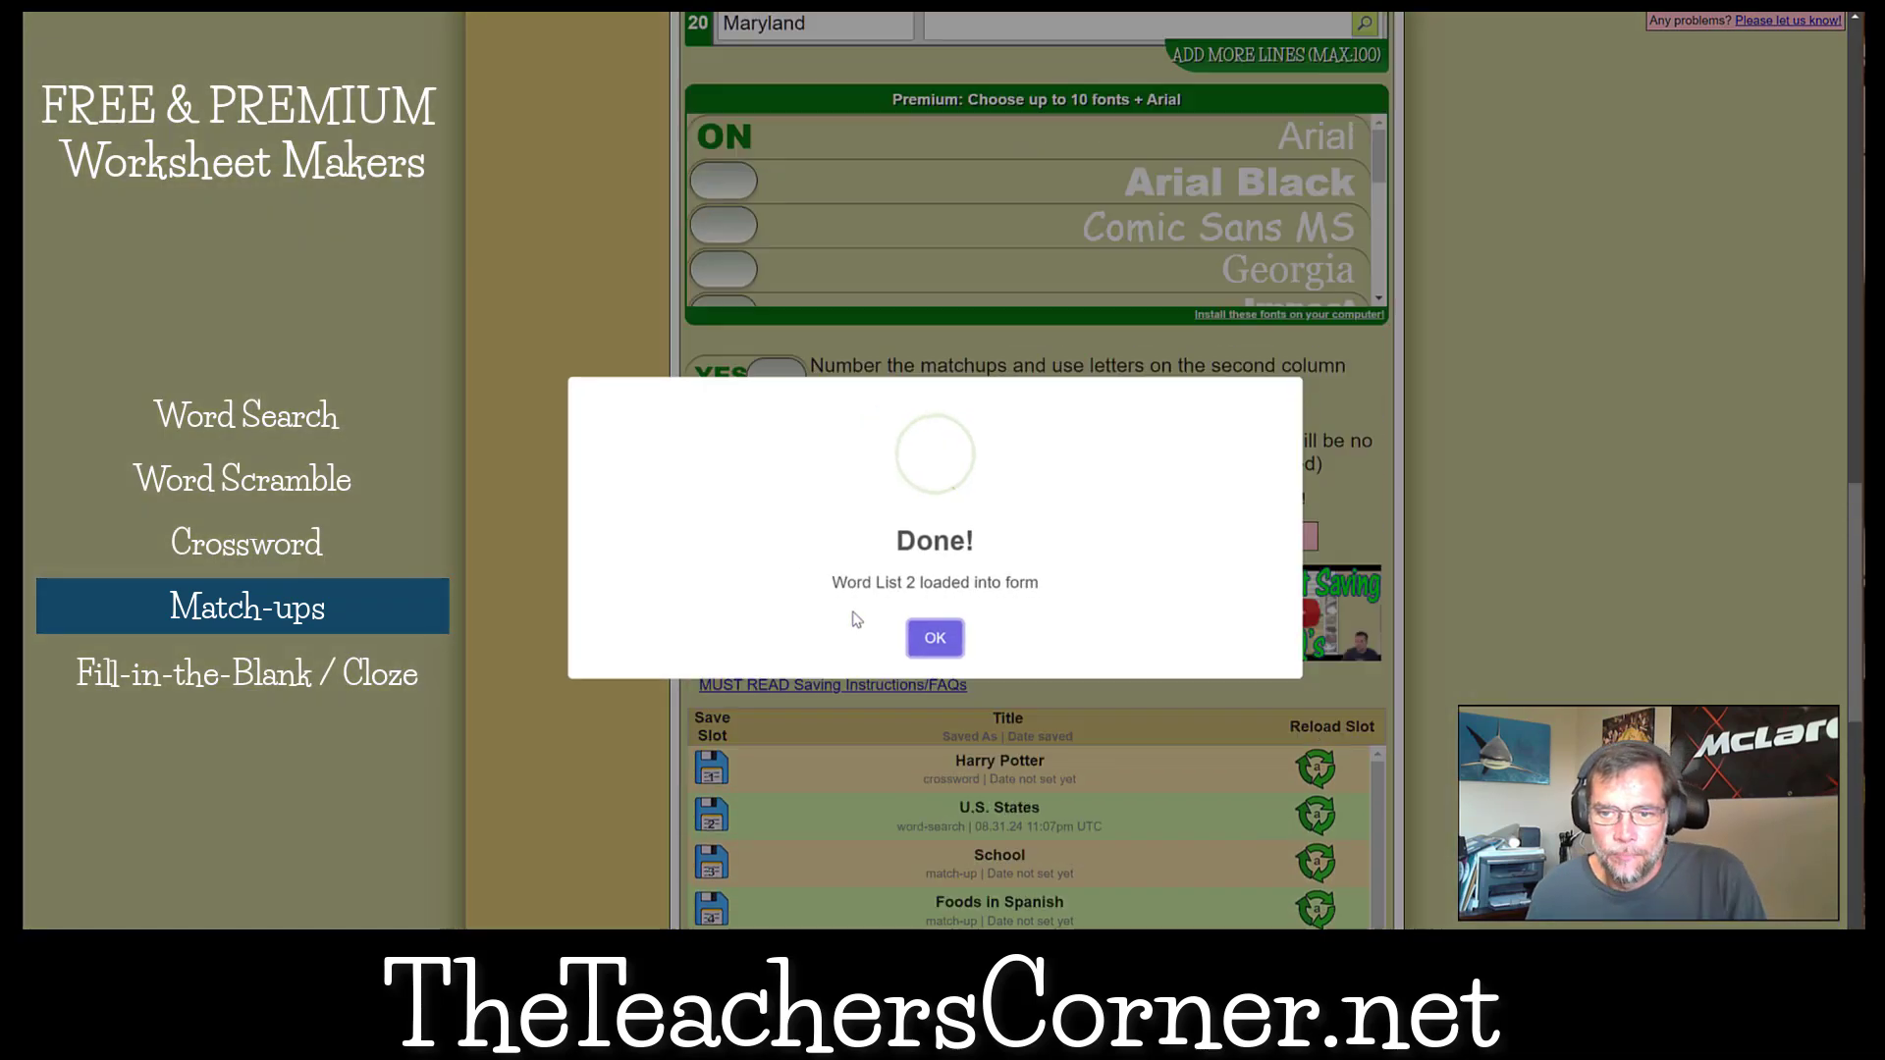
click(935, 642)
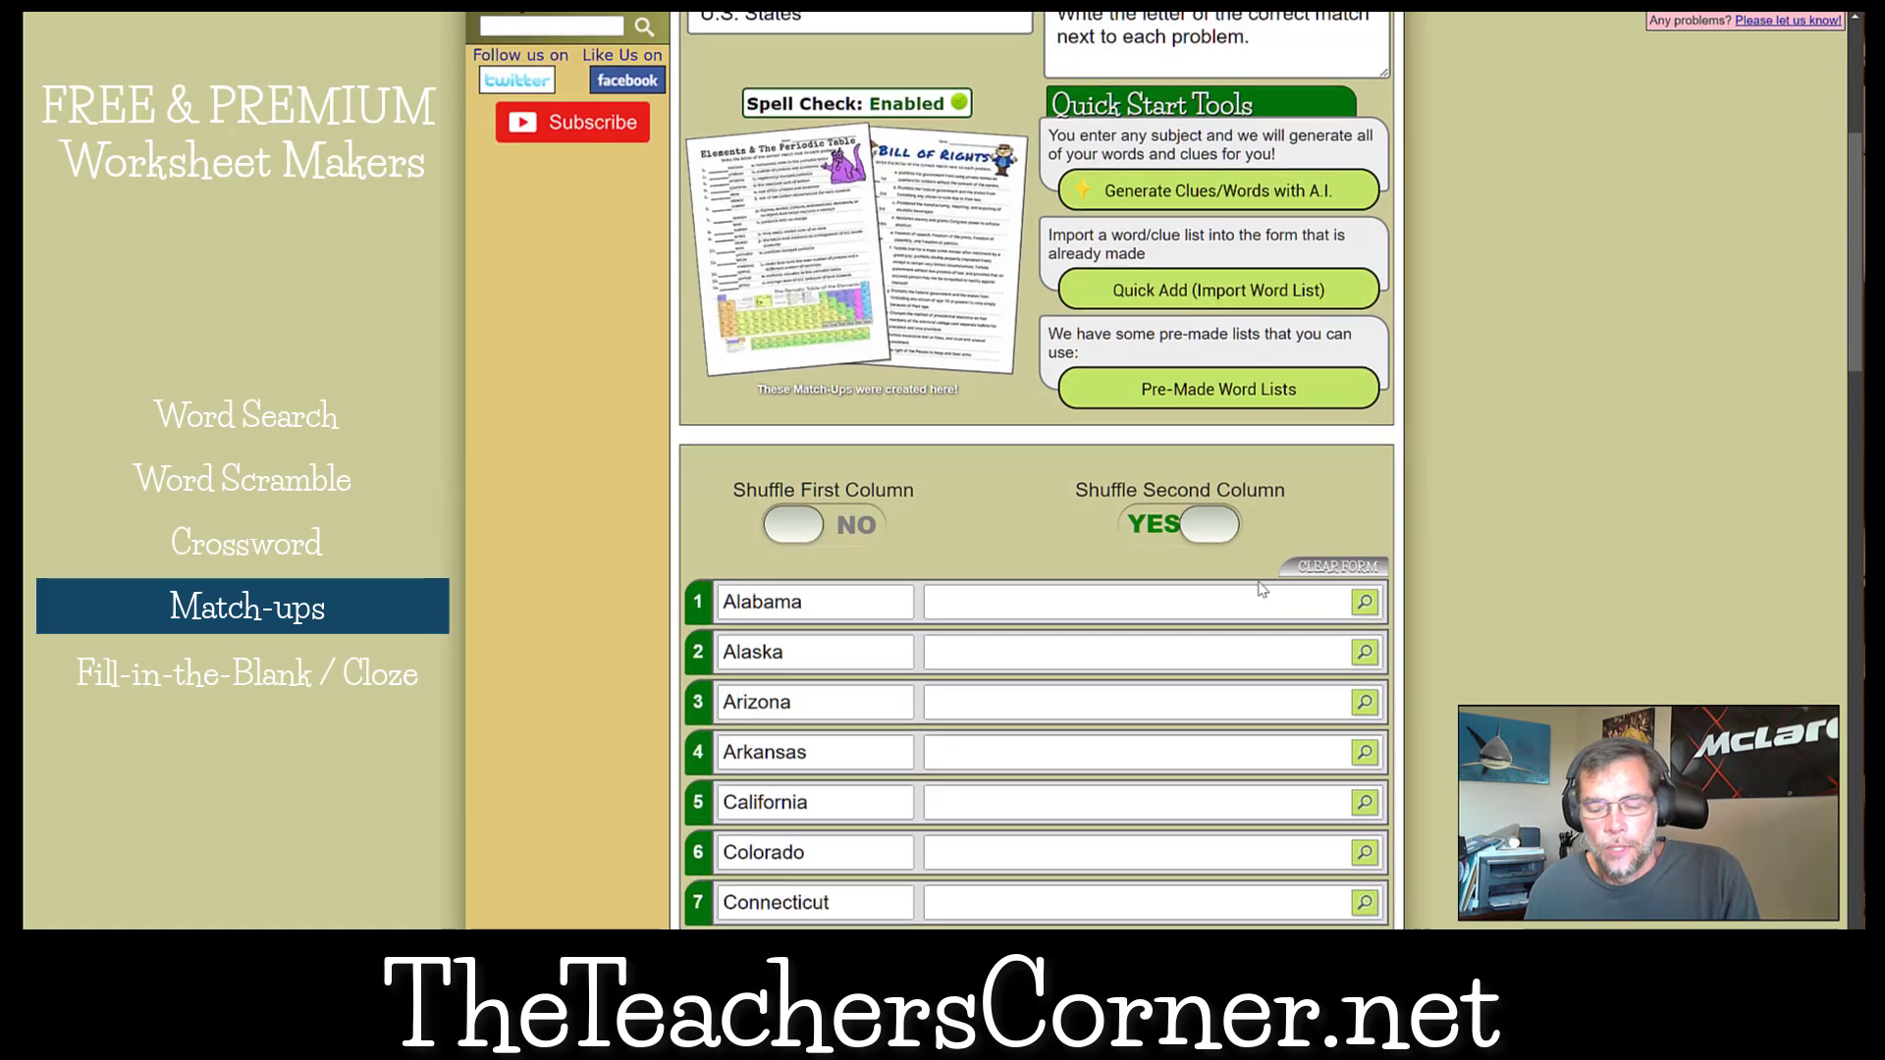
Open the AI clue generation for the loaded states and enter U.S. State Flowers as the subject.
scroll(1449, 550, down, 10)
scroll(1449, 549, up, 6)
scroll(1447, 557, up, 12)
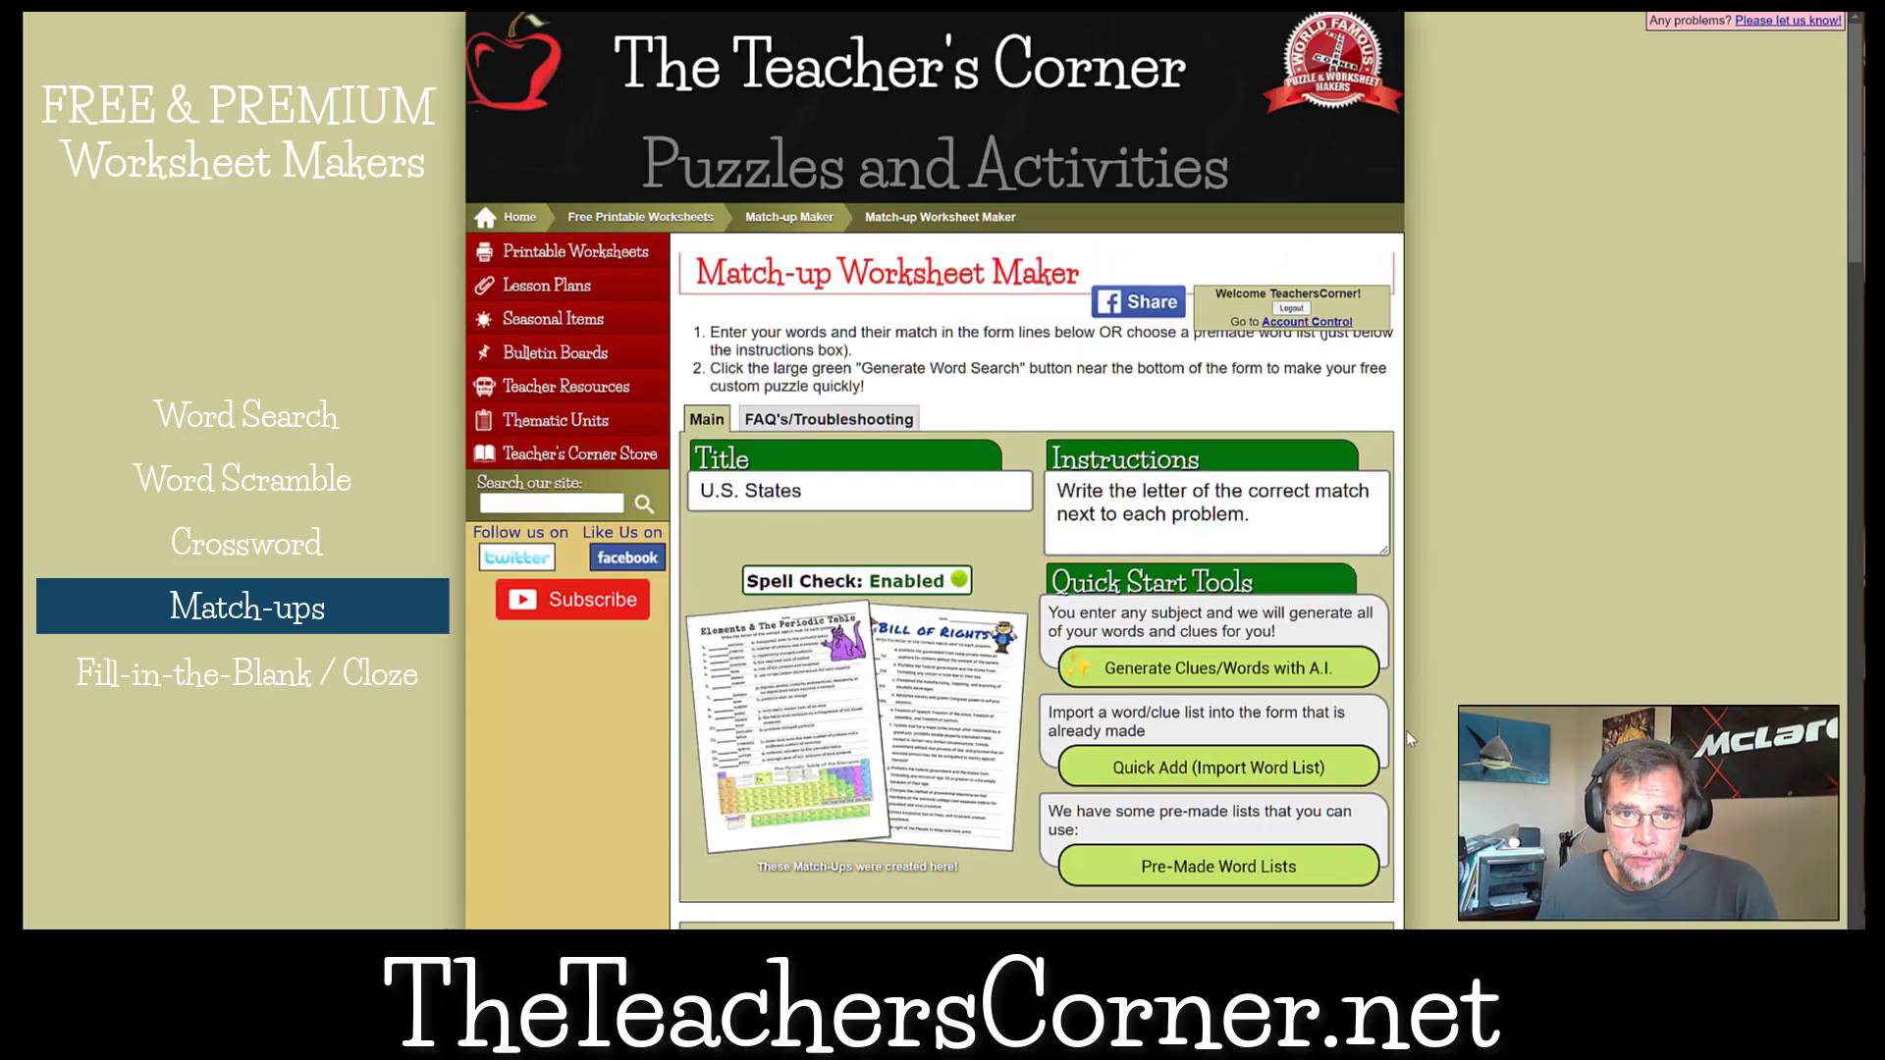
scroll(1408, 738, down, 9)
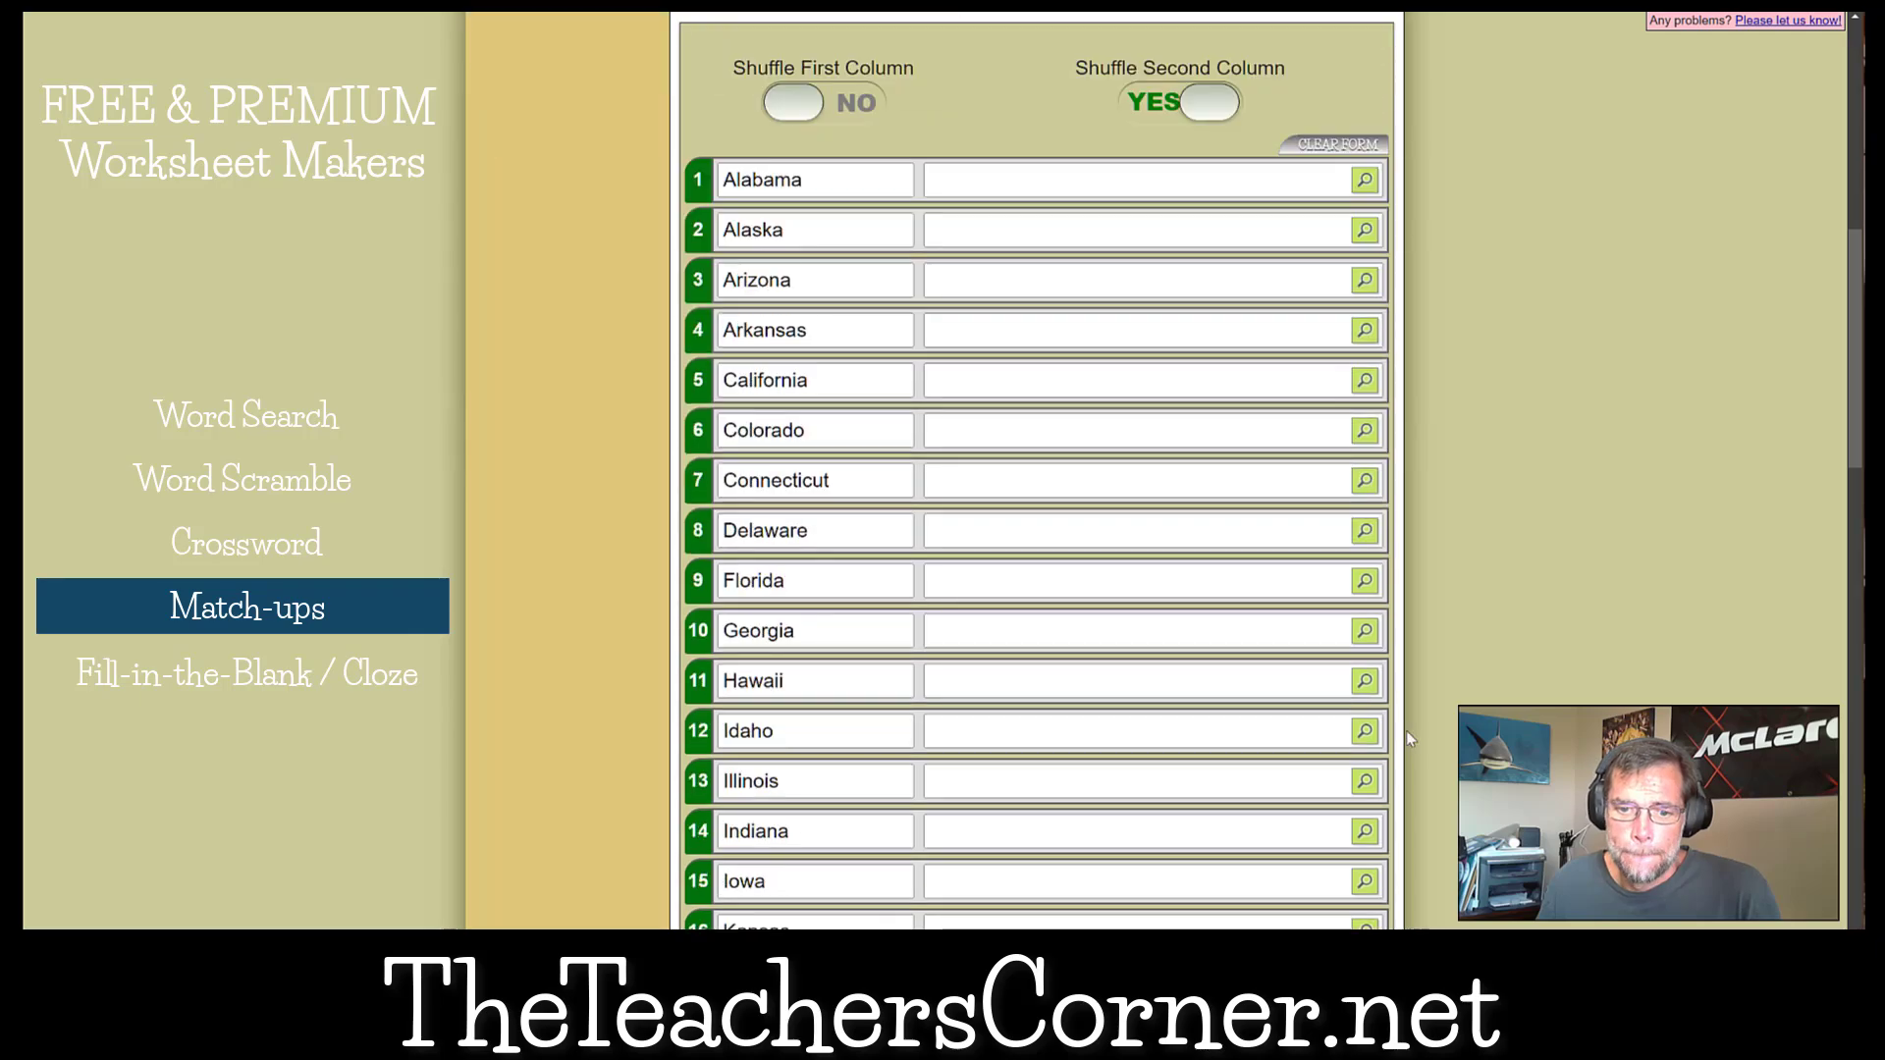
scroll(1404, 731, up, 9)
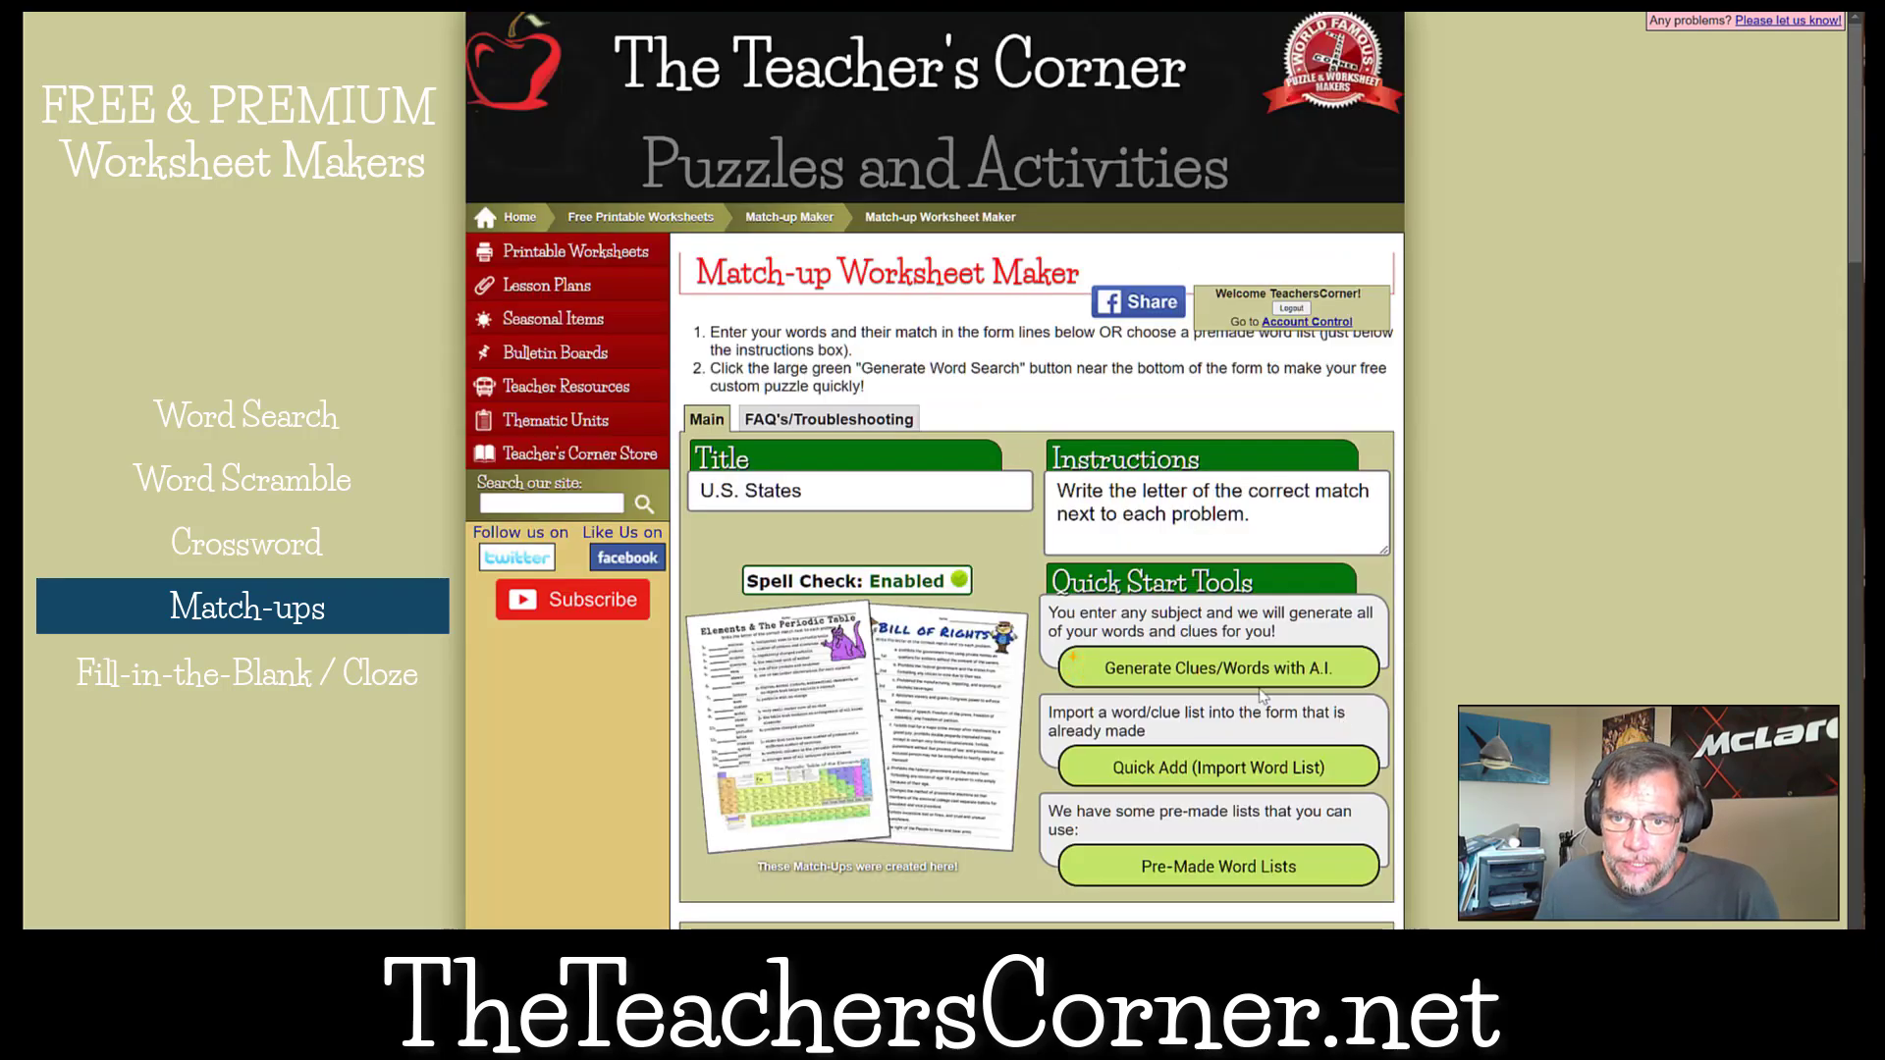
click(1227, 682)
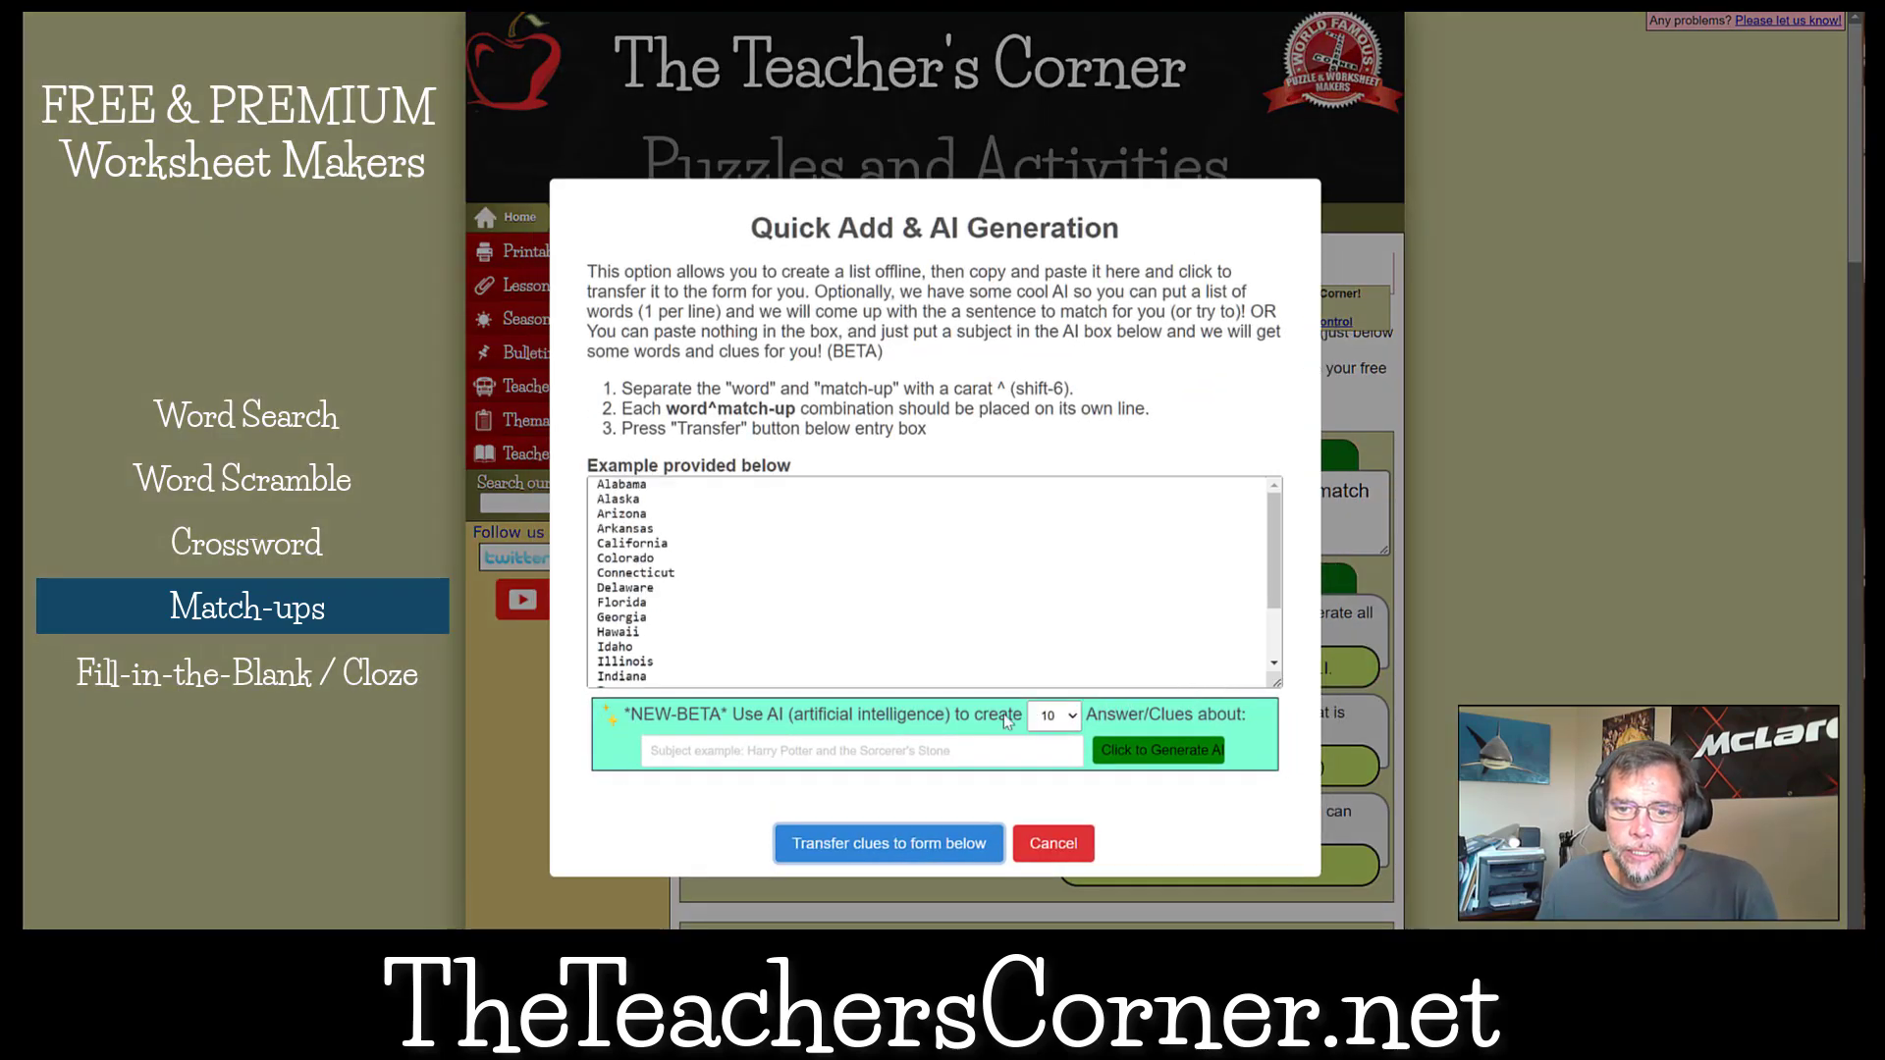
click(782, 749)
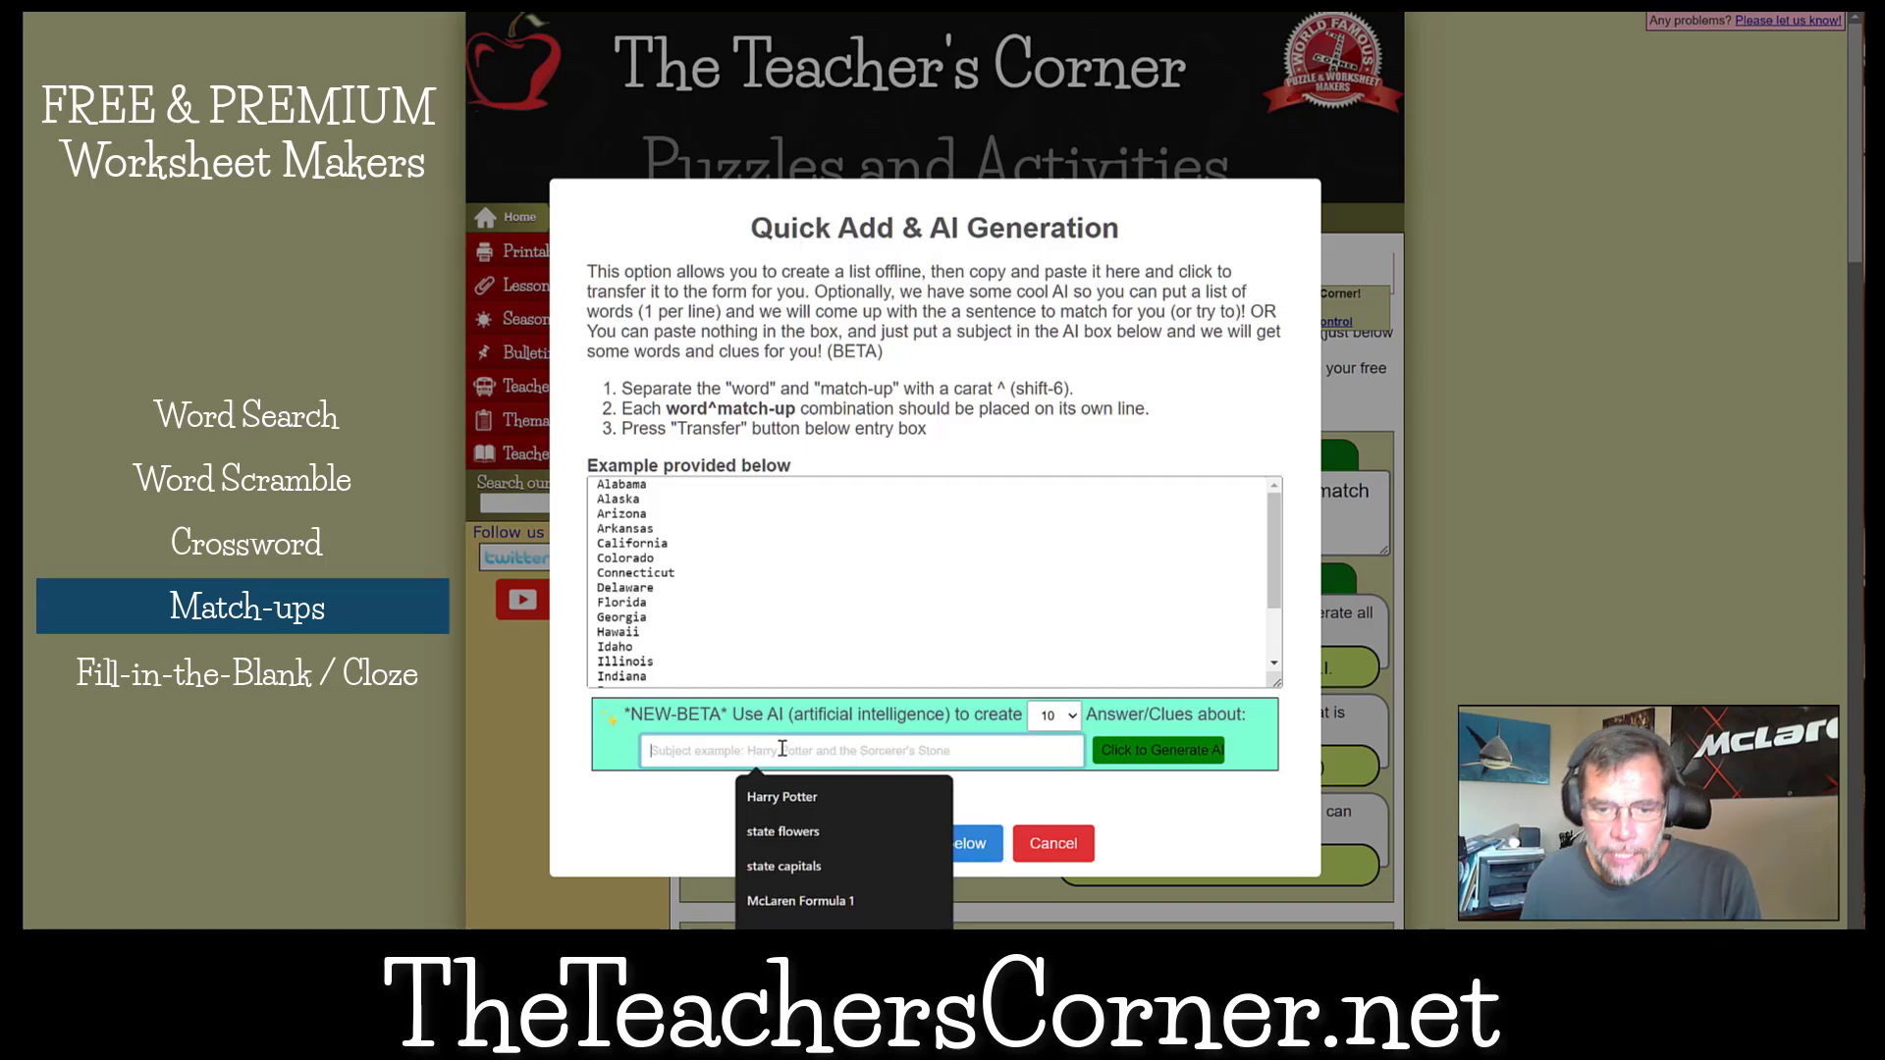
text(u)
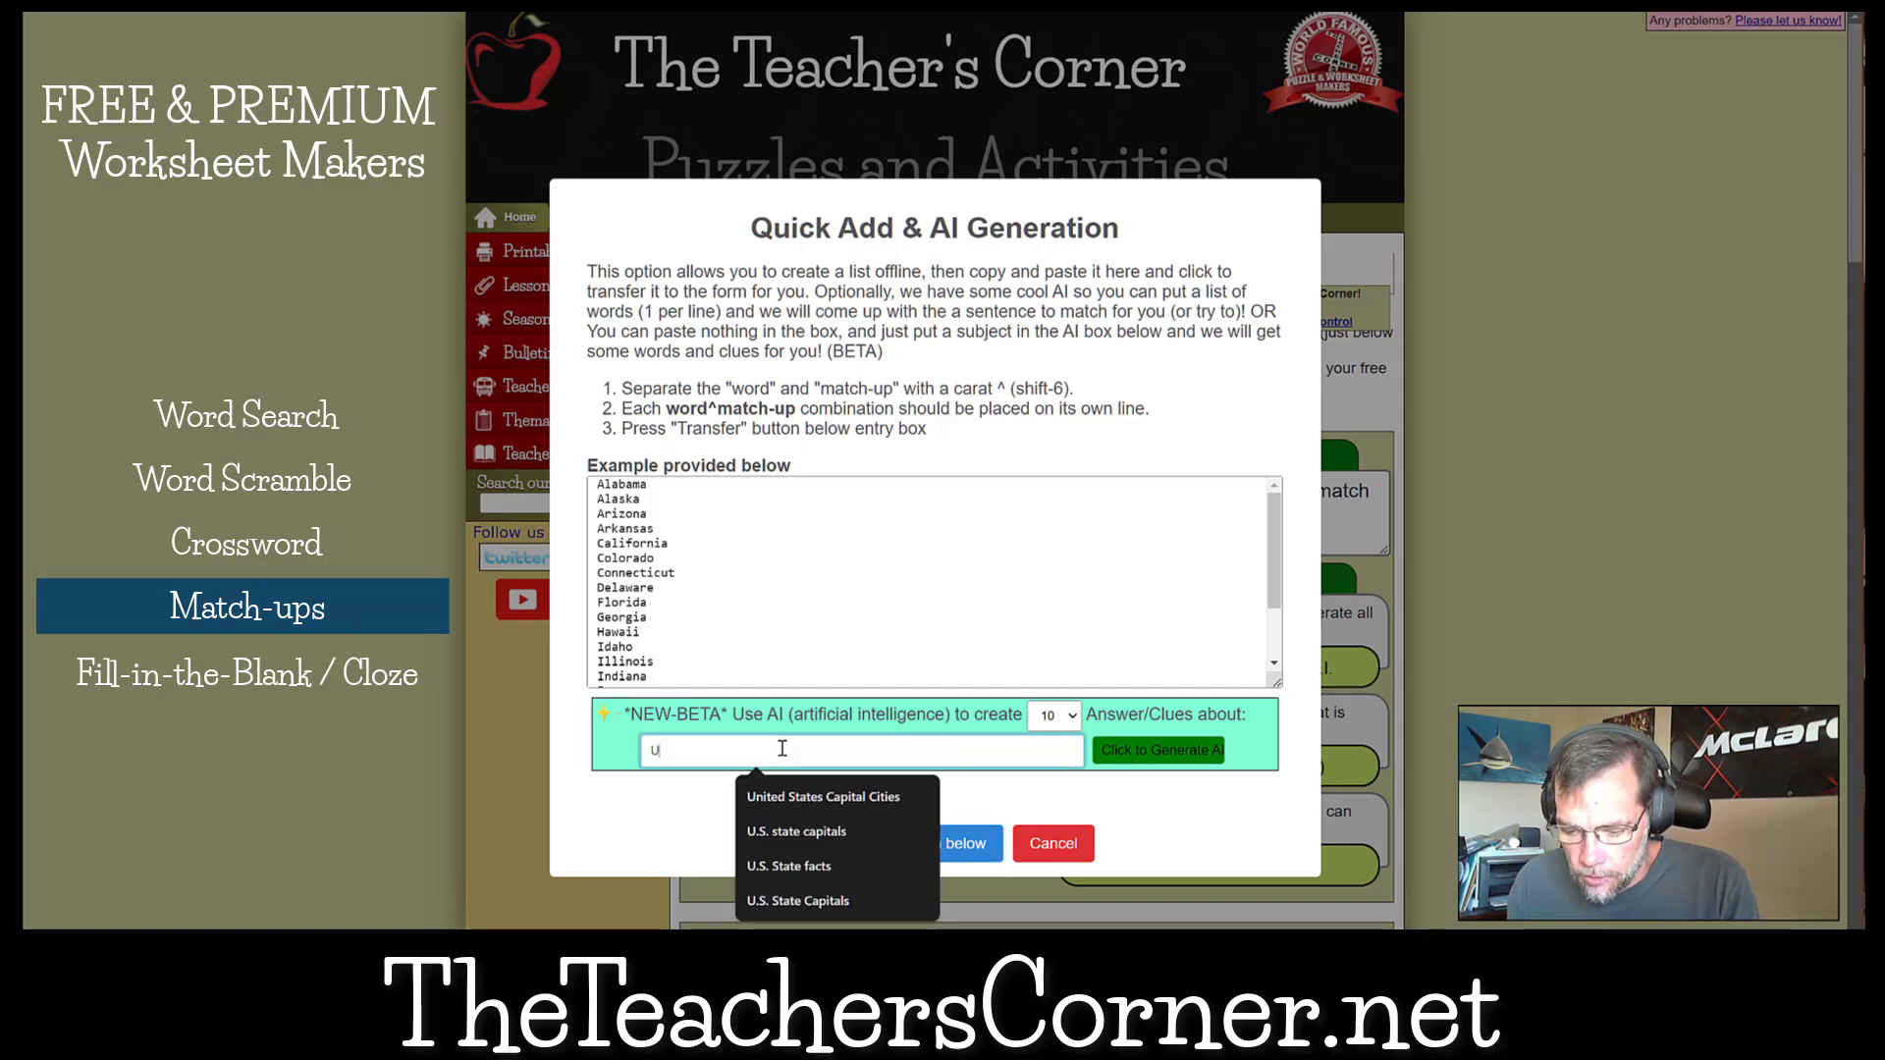
text(.S. State )
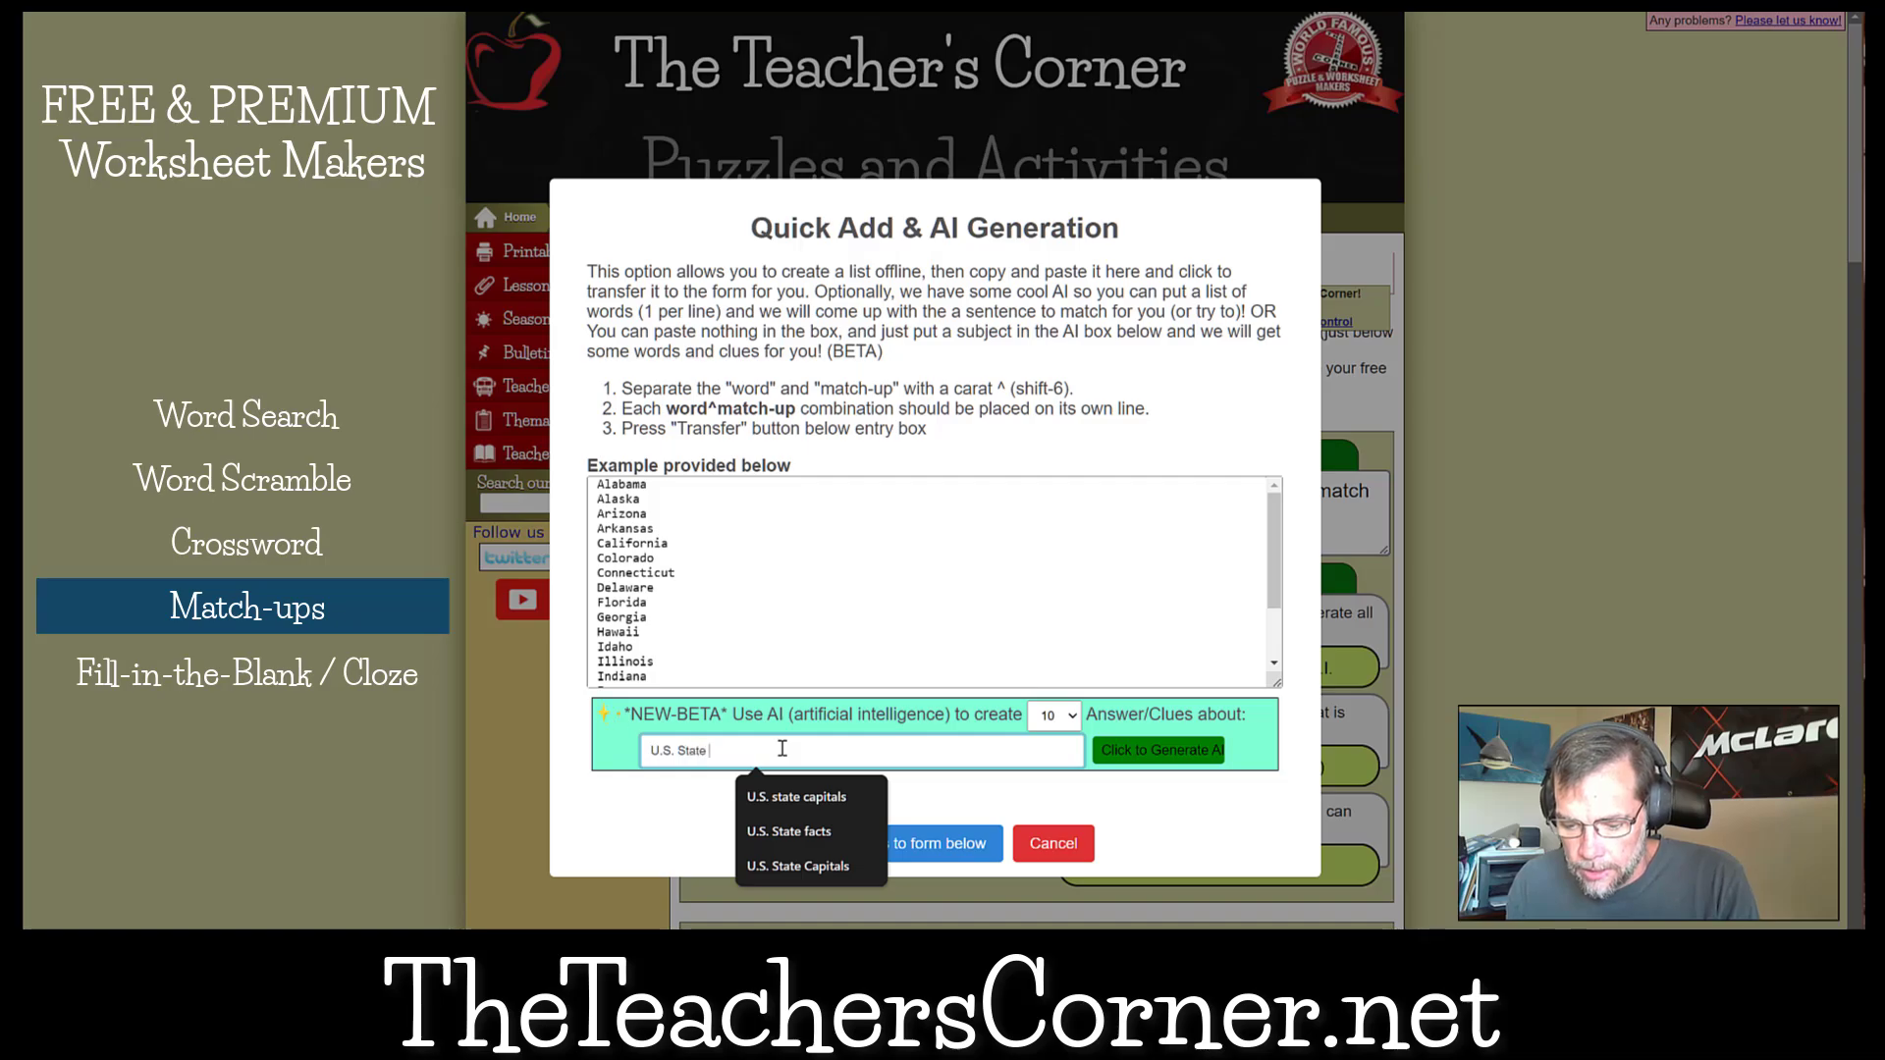
text(Flowers)
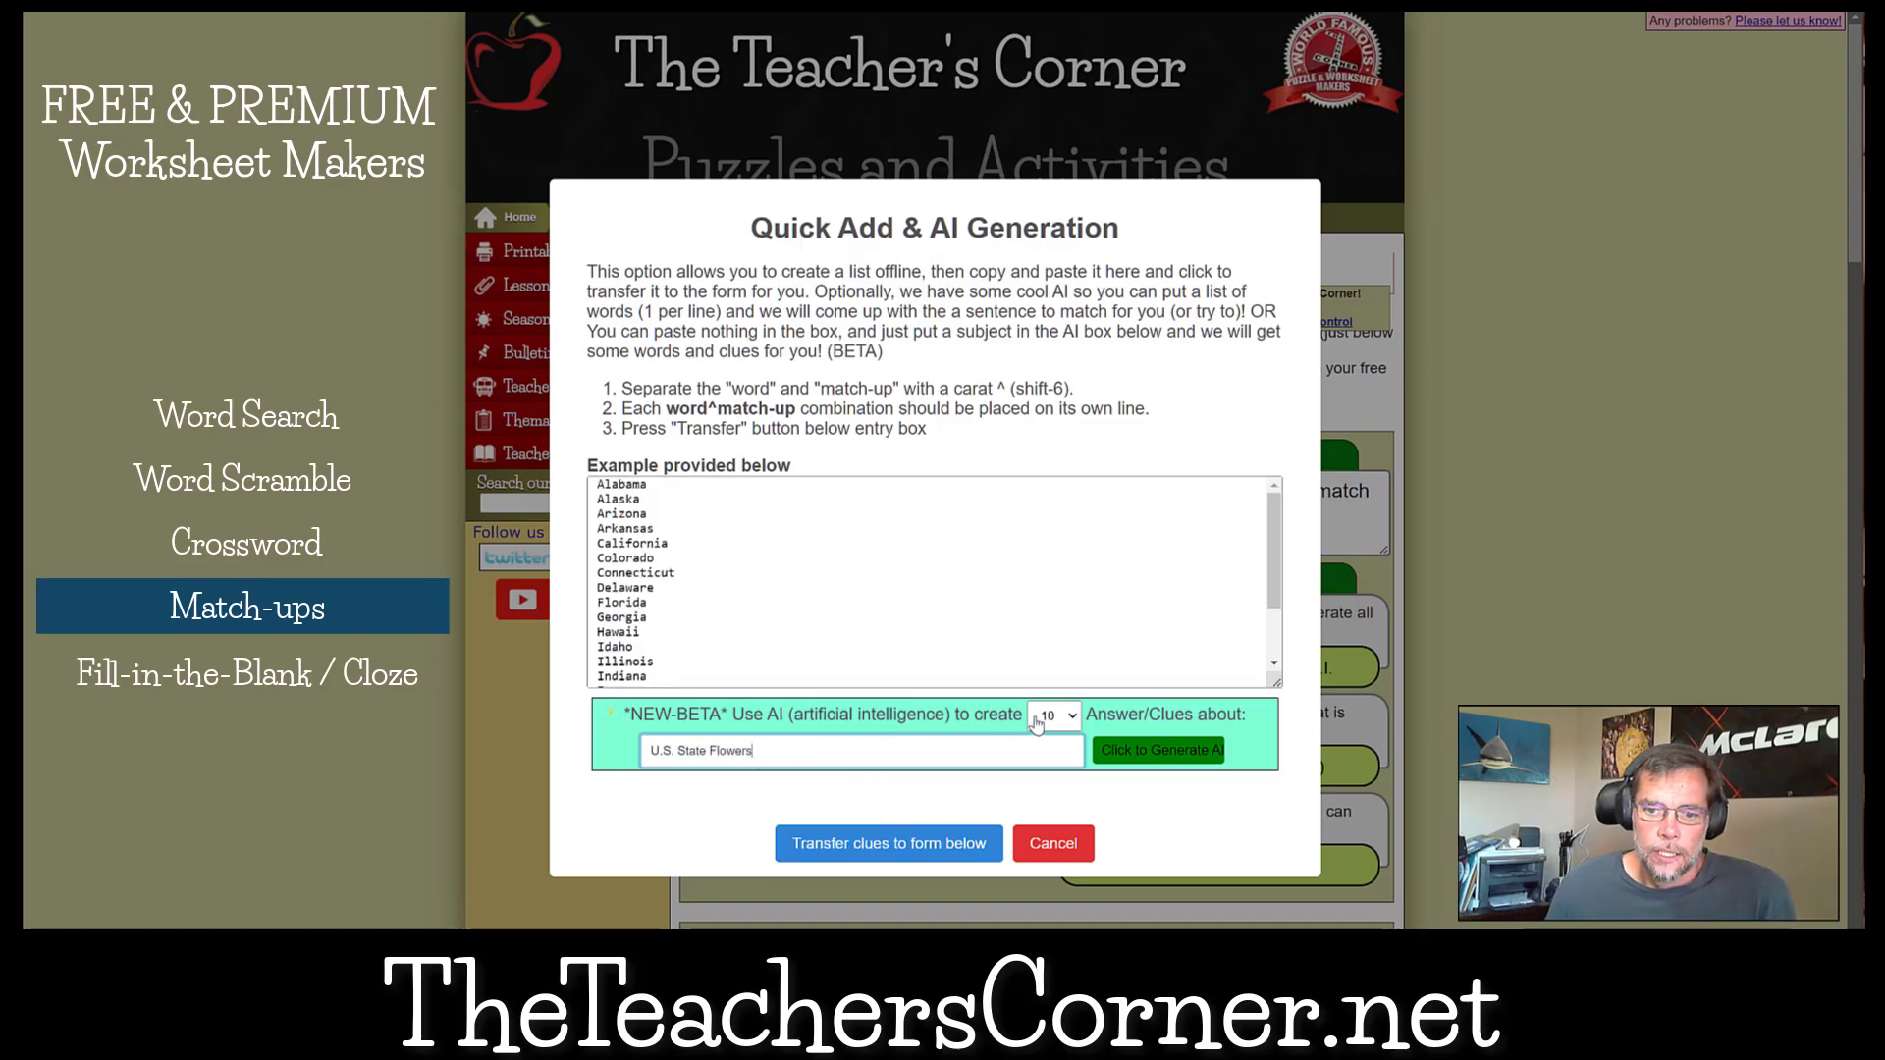
Set the number of AI answers and clues to 20 and generate them.
click(1036, 724)
click(1073, 813)
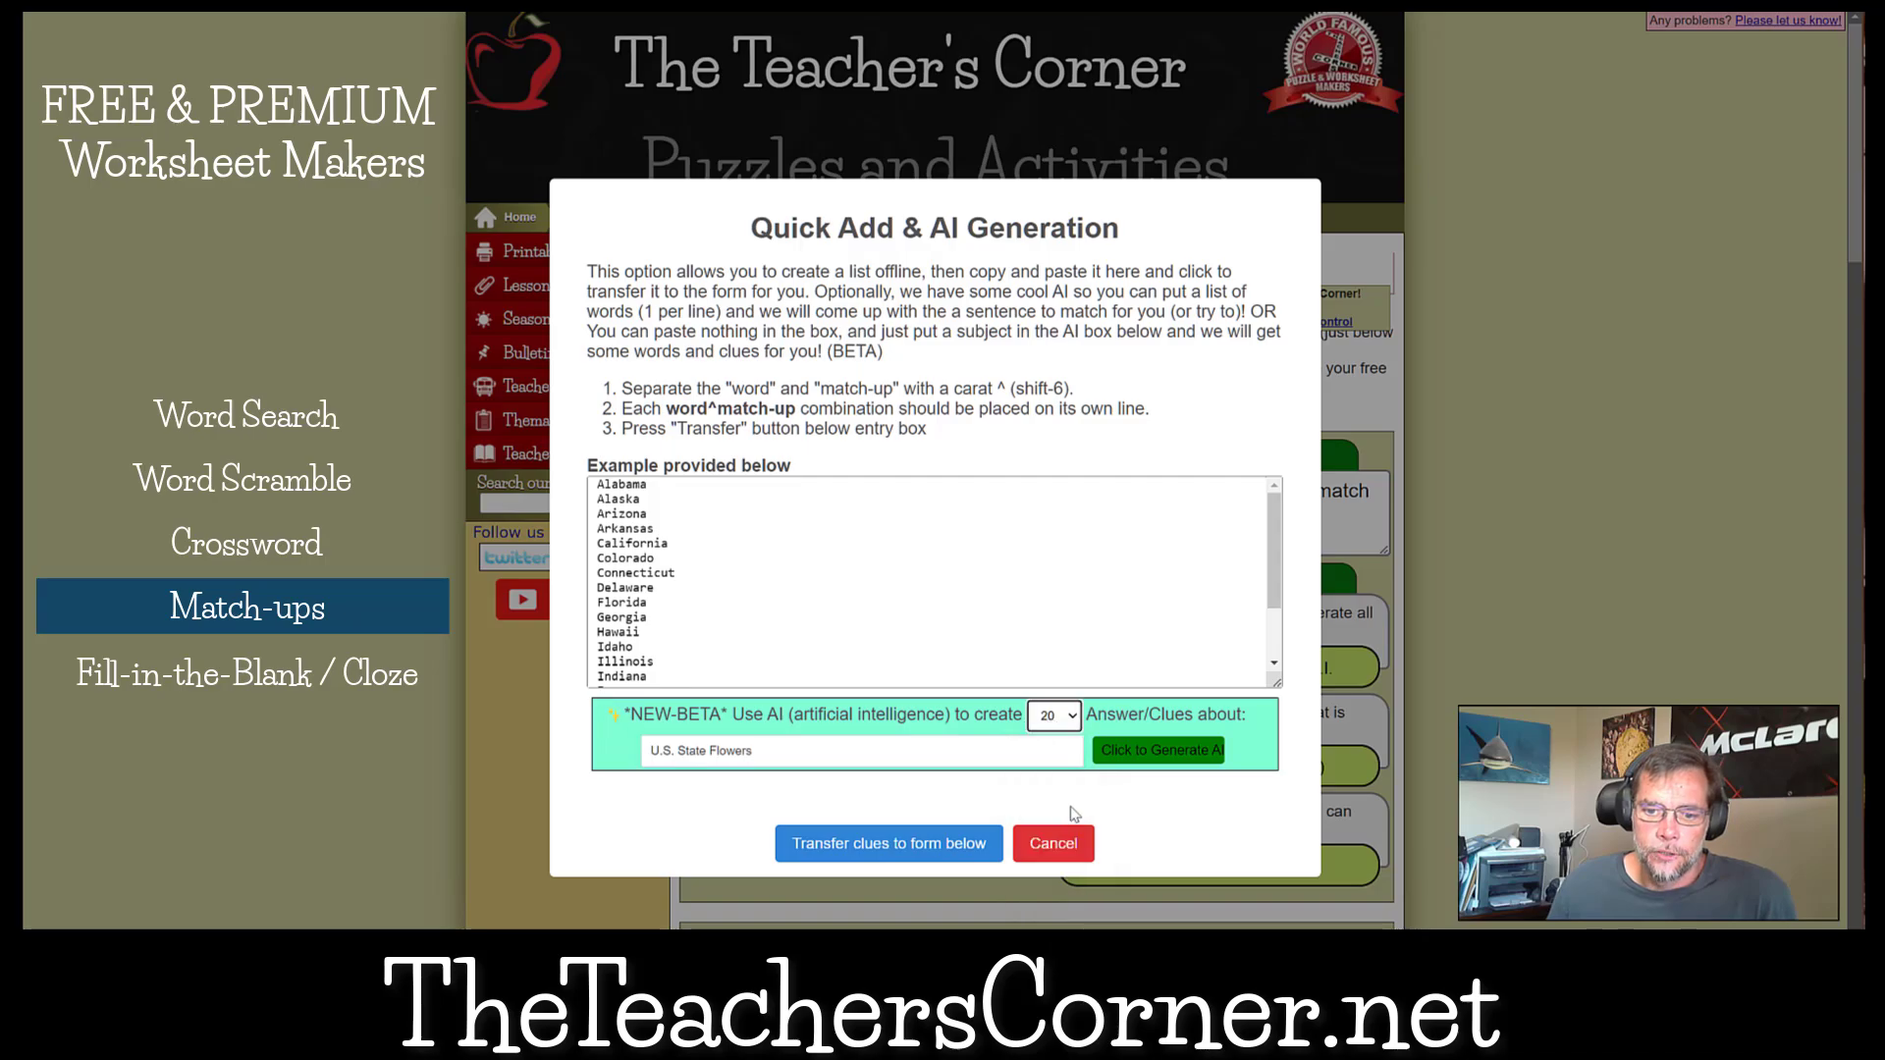
click(1141, 751)
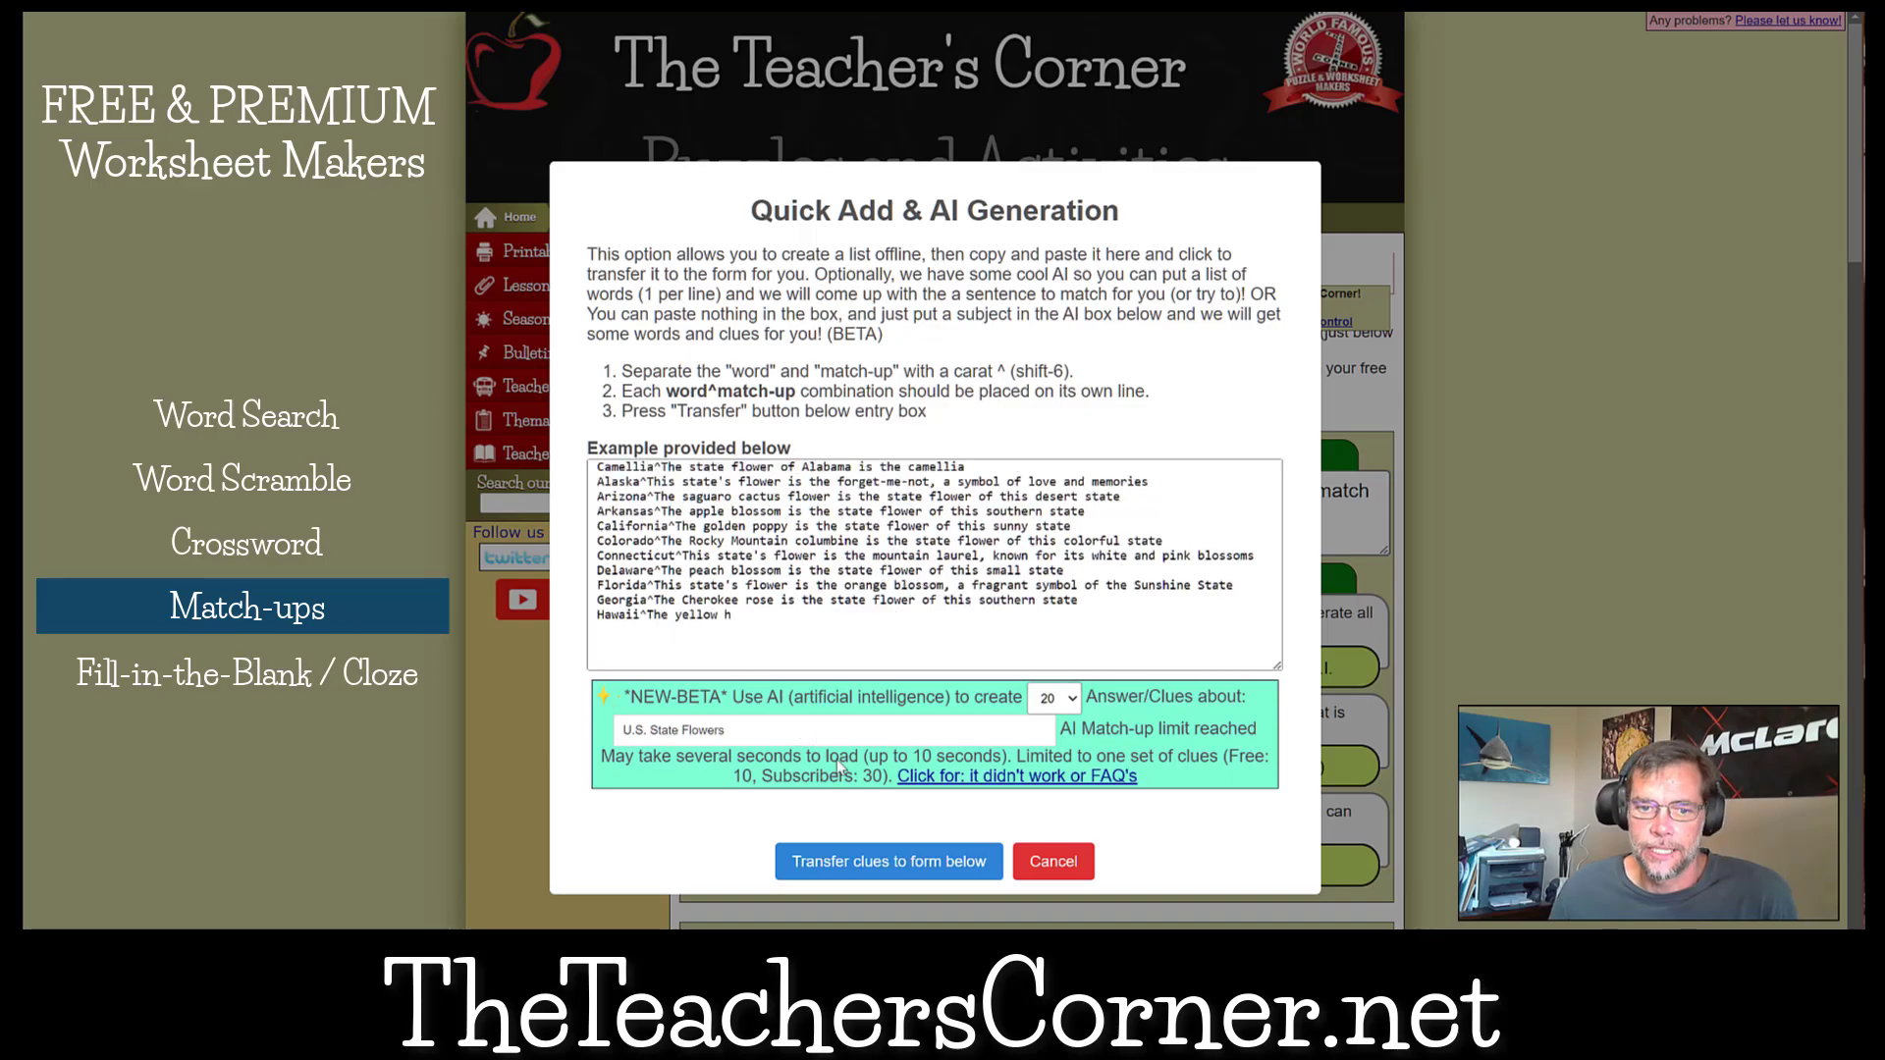
Delete the plain state names left below the generated state-flower clues and transfer the clues to the match-up form.
click(963, 628)
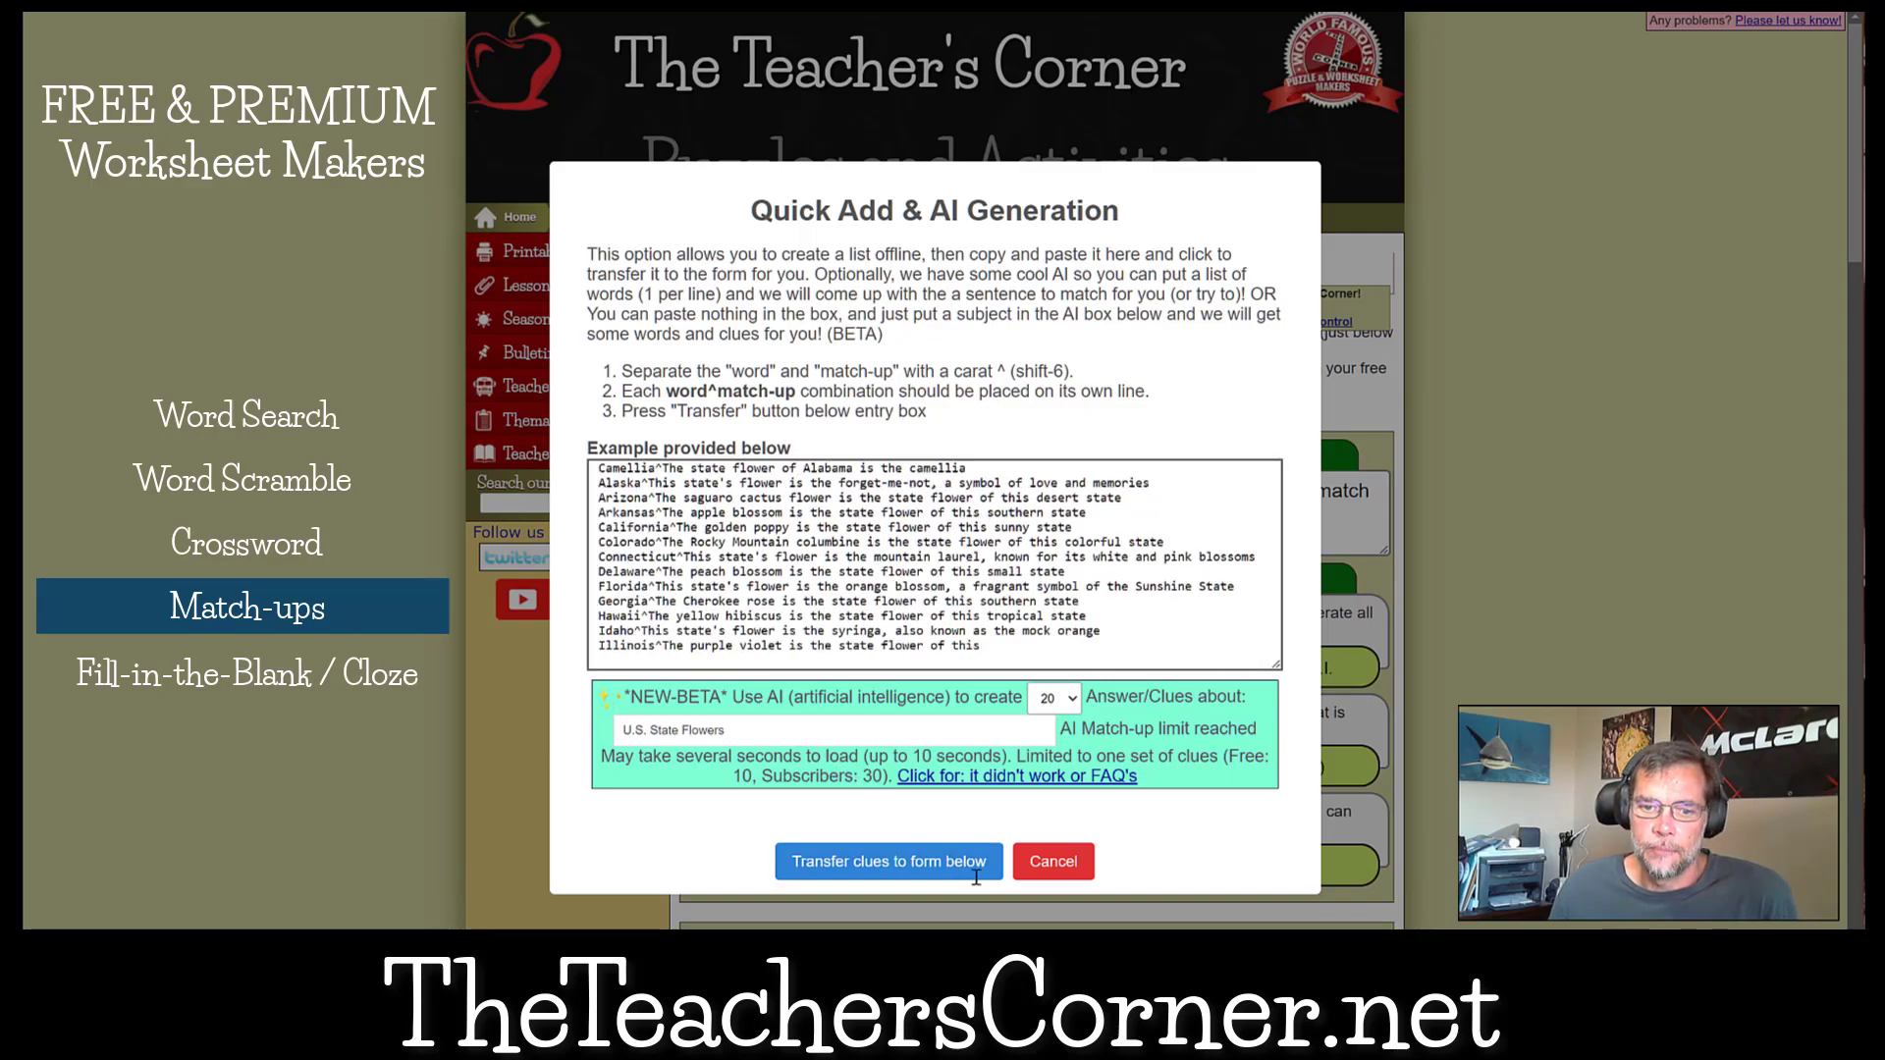
scroll(963, 861, down, 2)
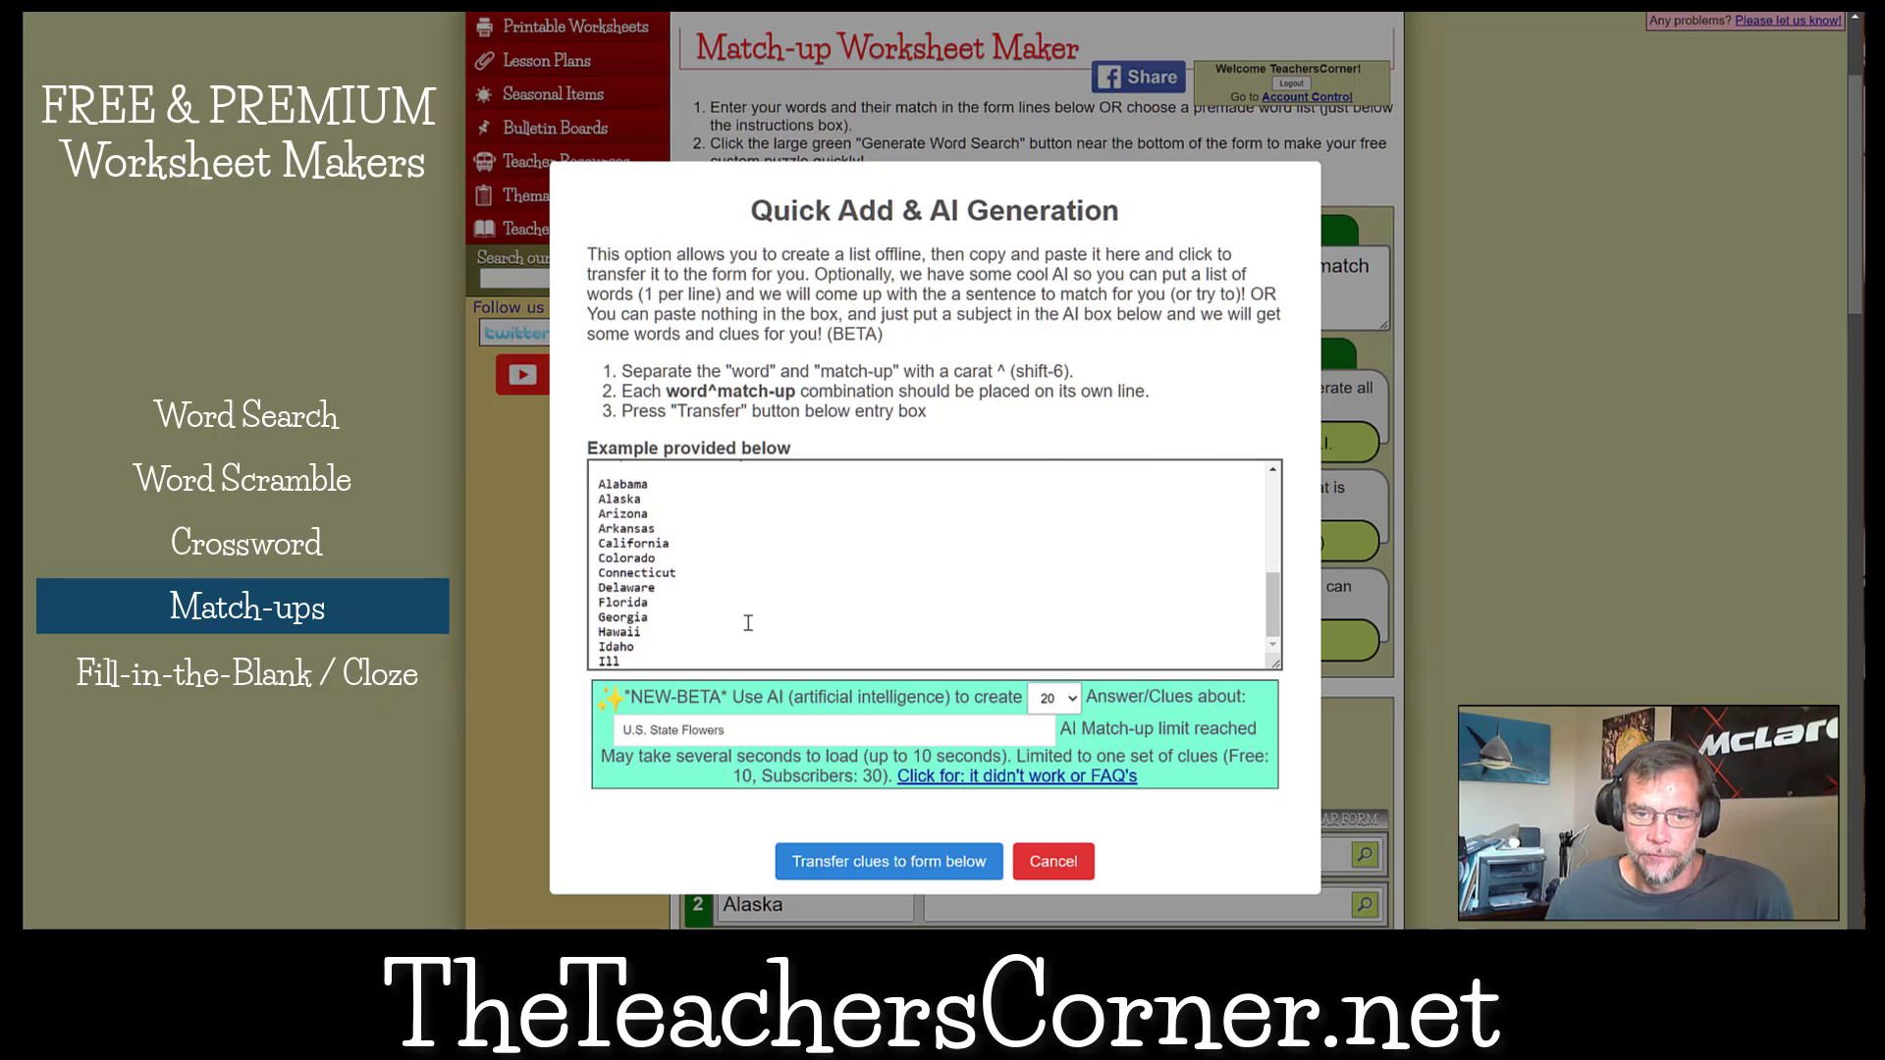
drag(672, 660, 669, 594)
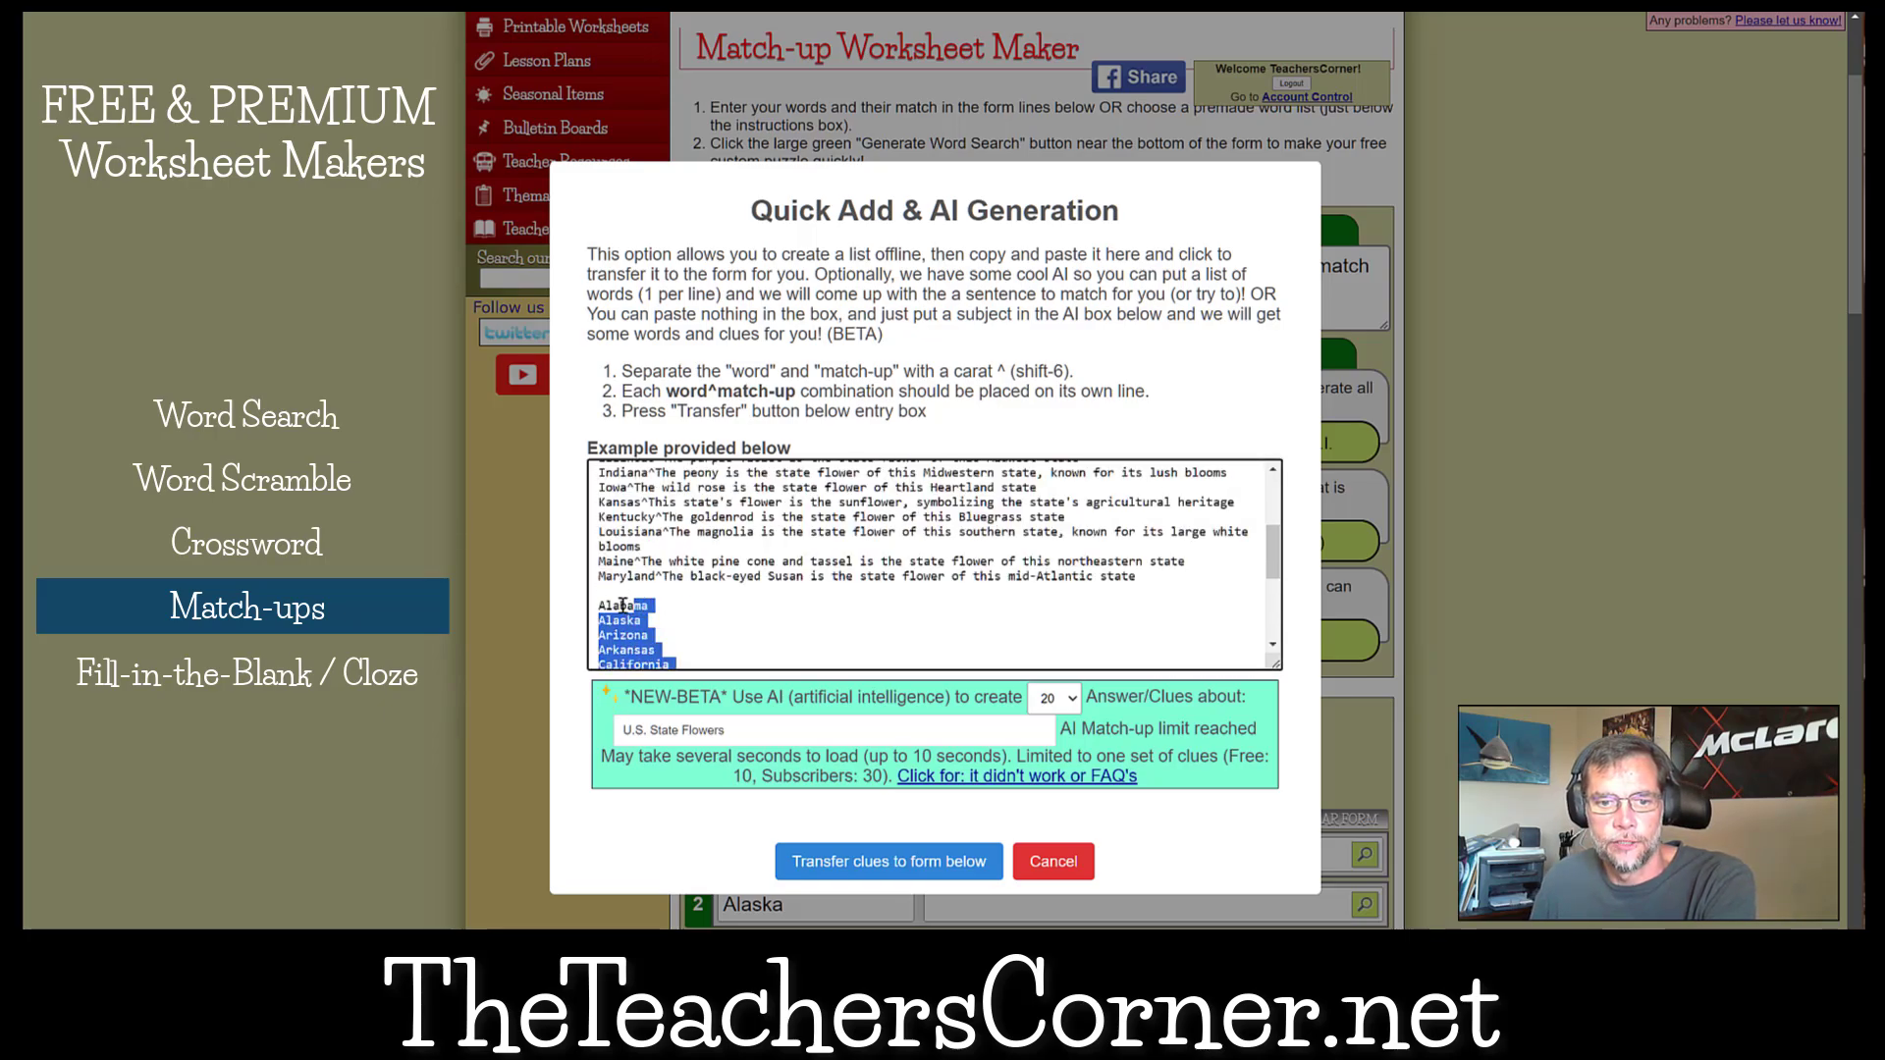
key(BackSpace)
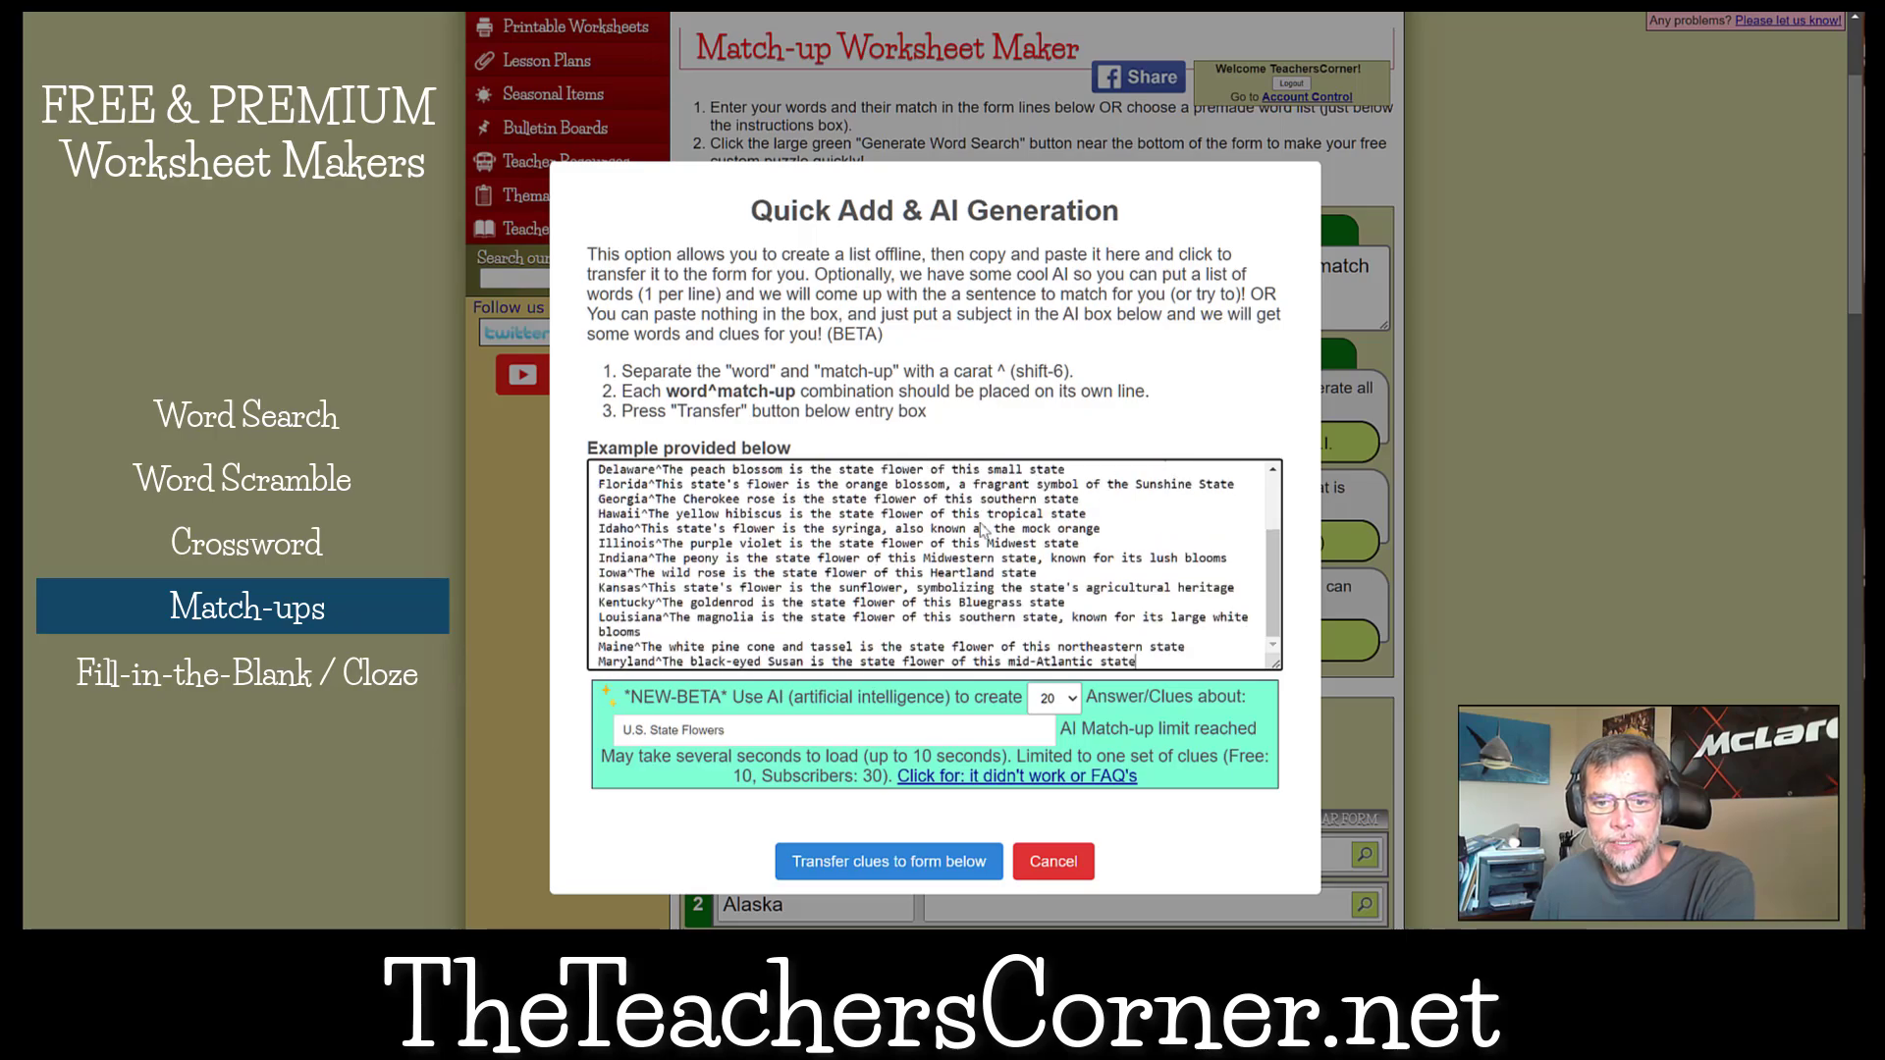
click(888, 861)
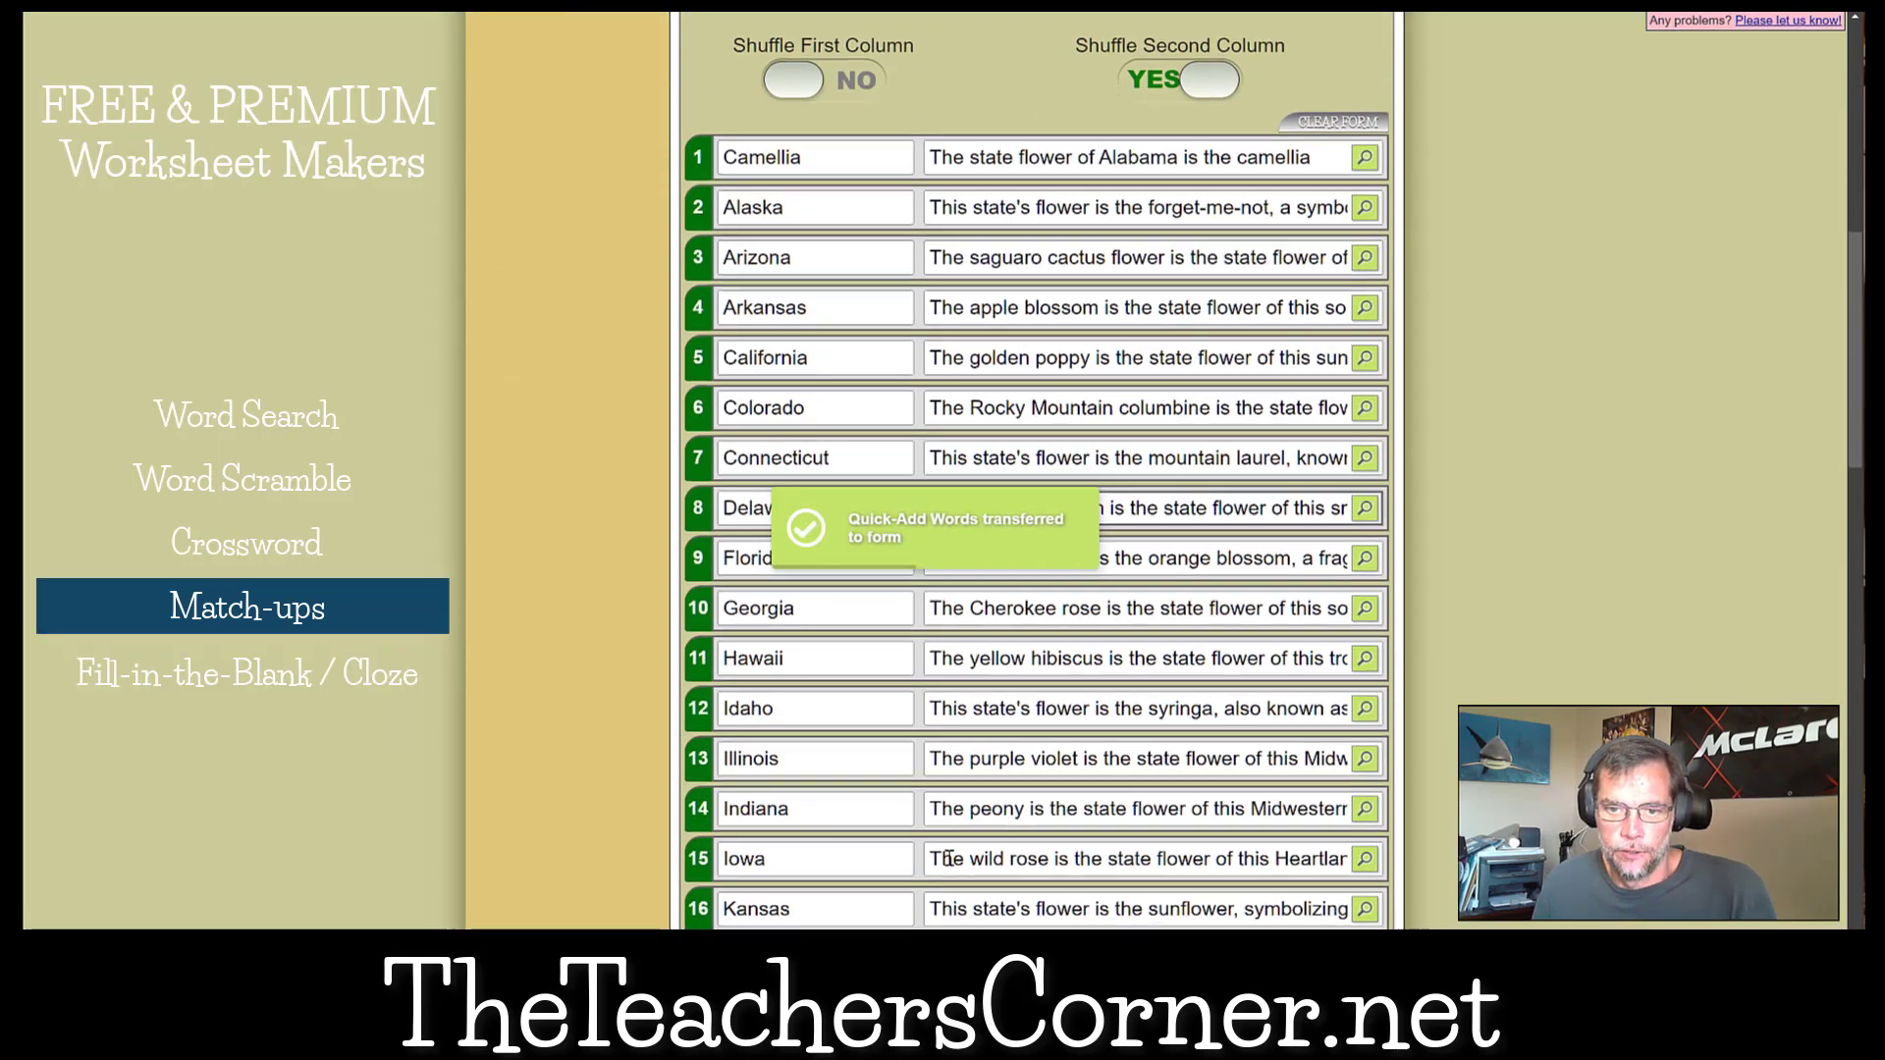
Generate the match-up worksheet from the state-flower clues, view its answer key and switch back to the puzzle.
scroll(947, 859, down, 5)
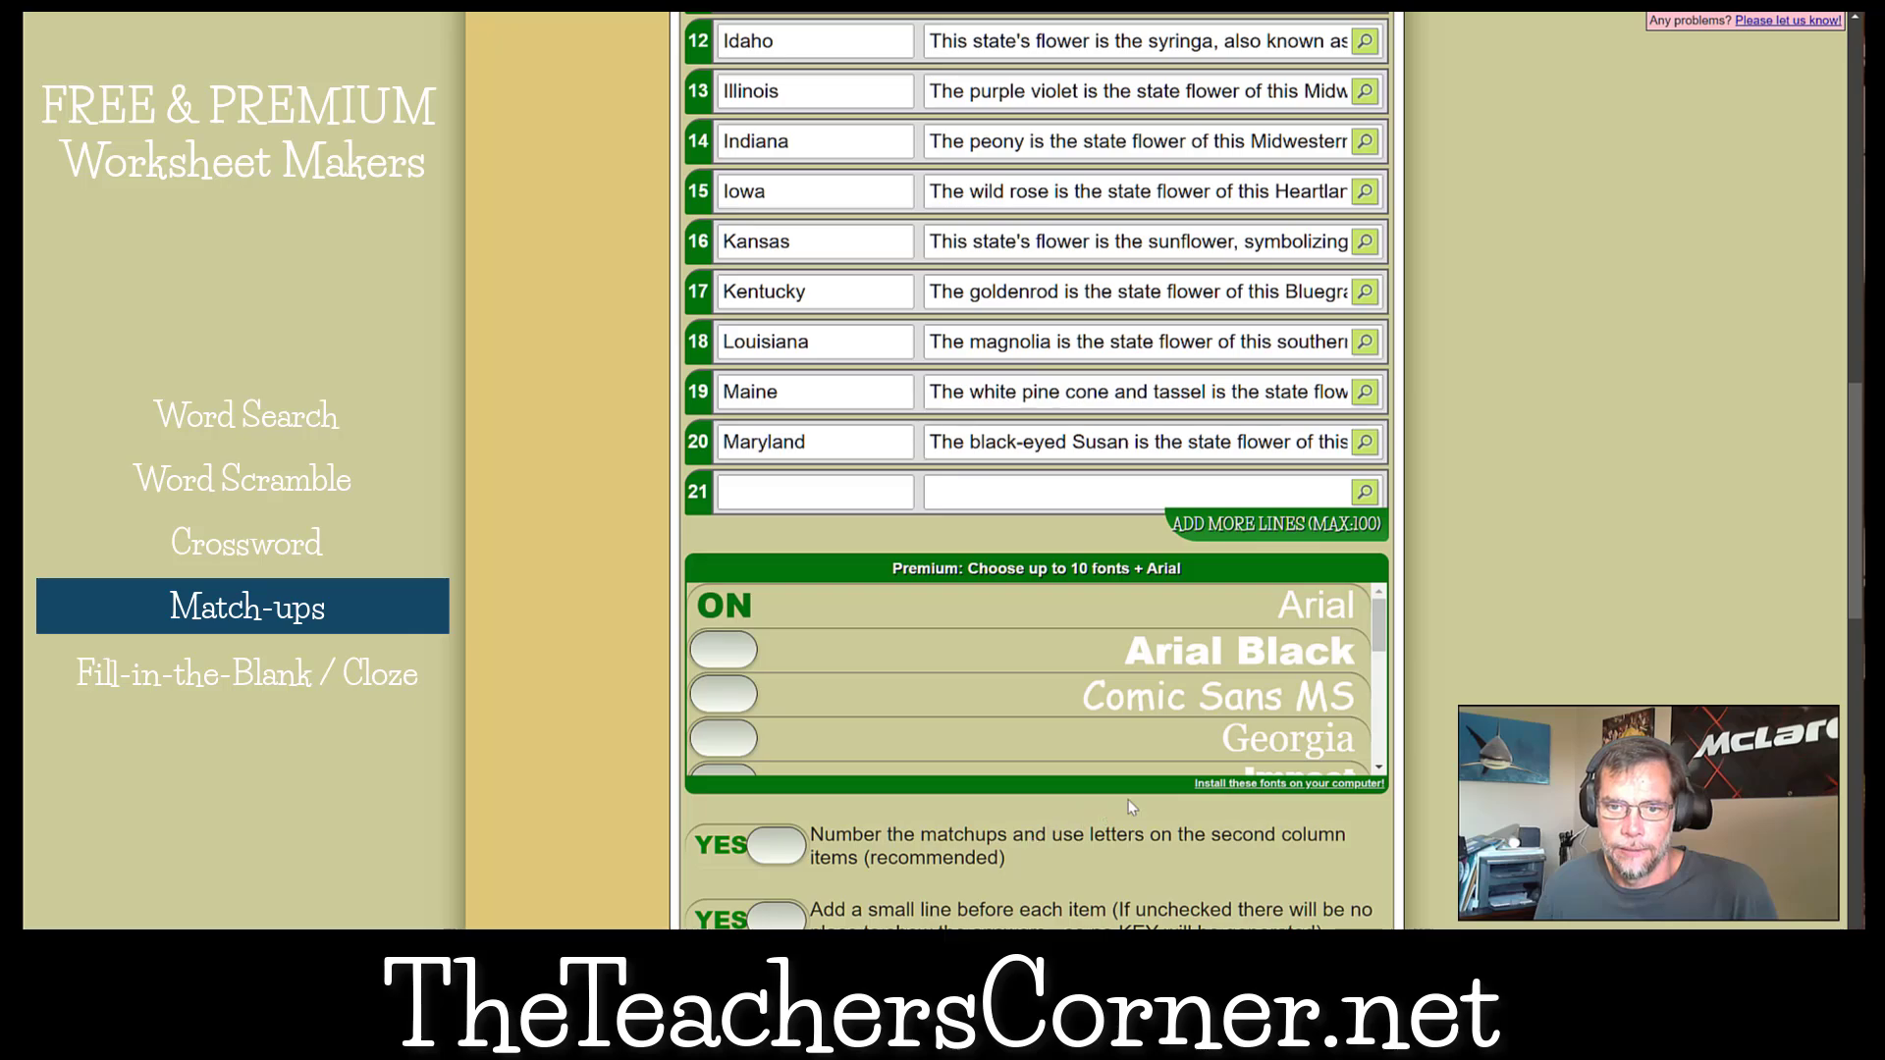
scroll(1130, 801, down, 4)
scroll(1510, 683, down, 8)
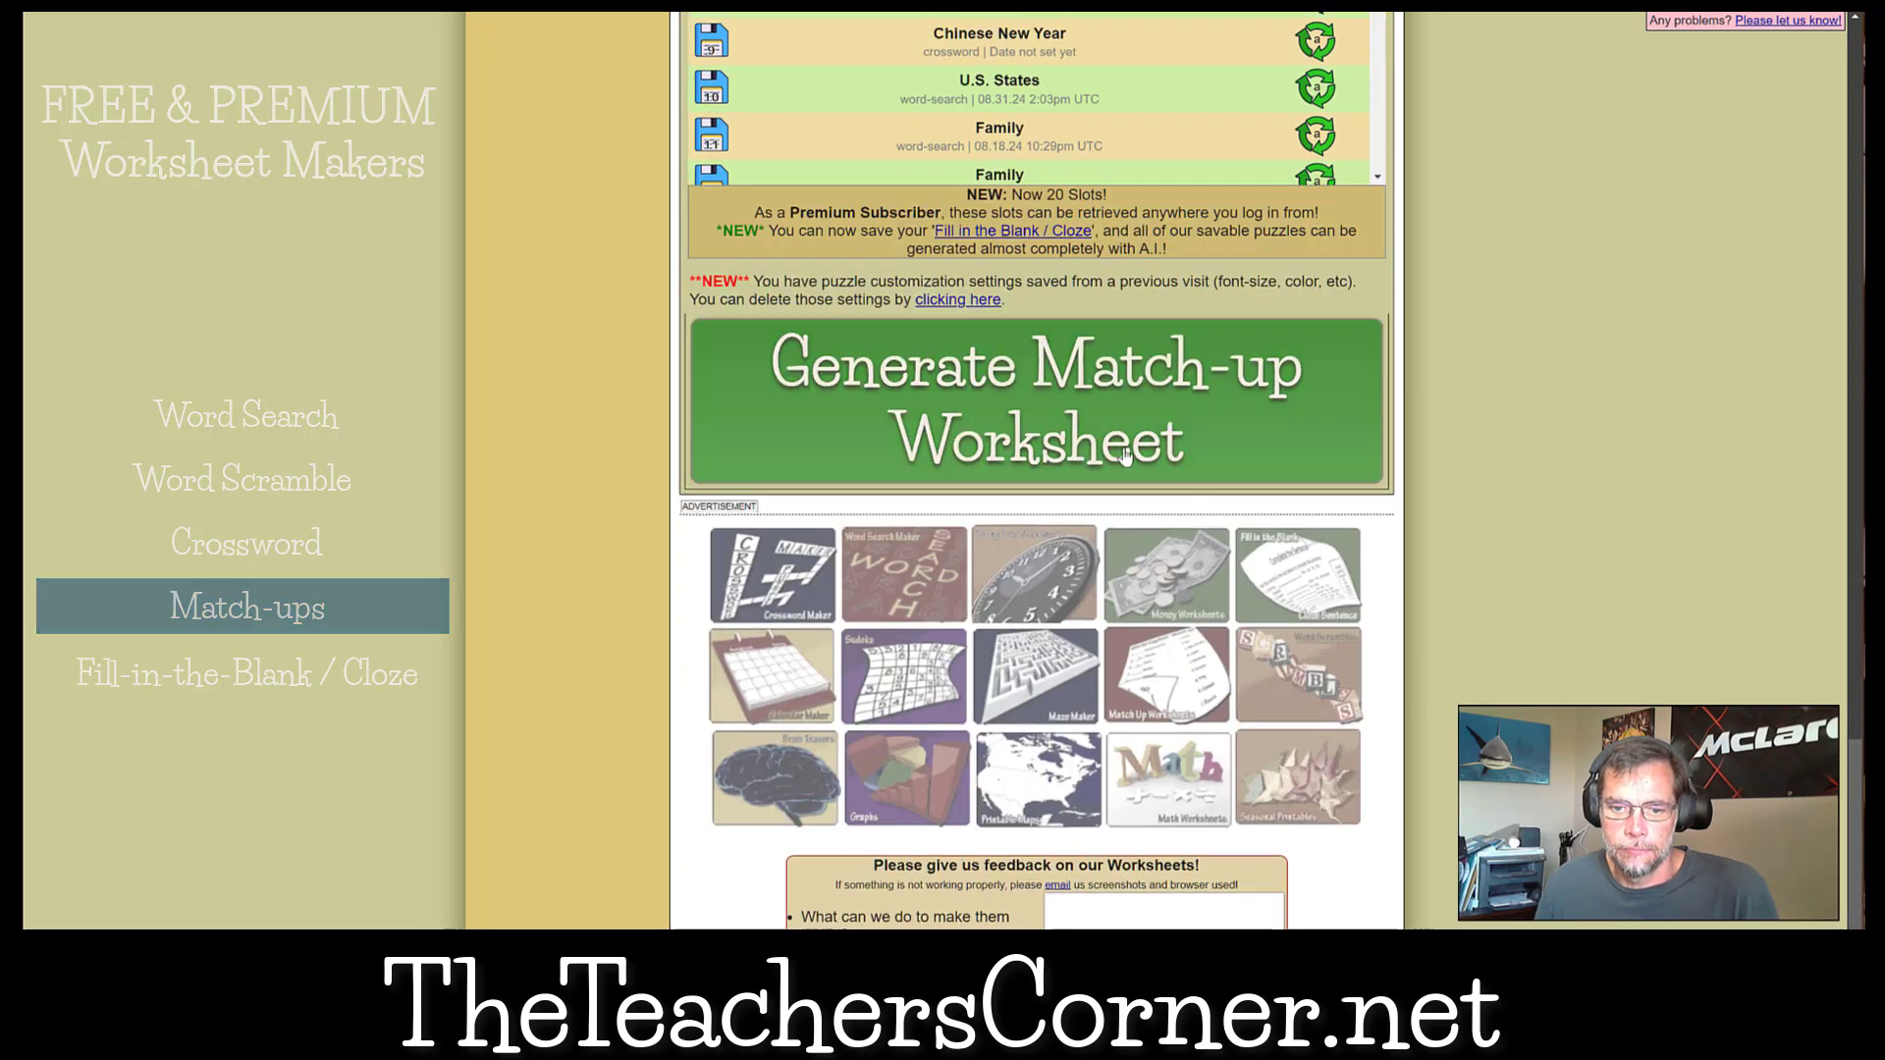
click(1014, 383)
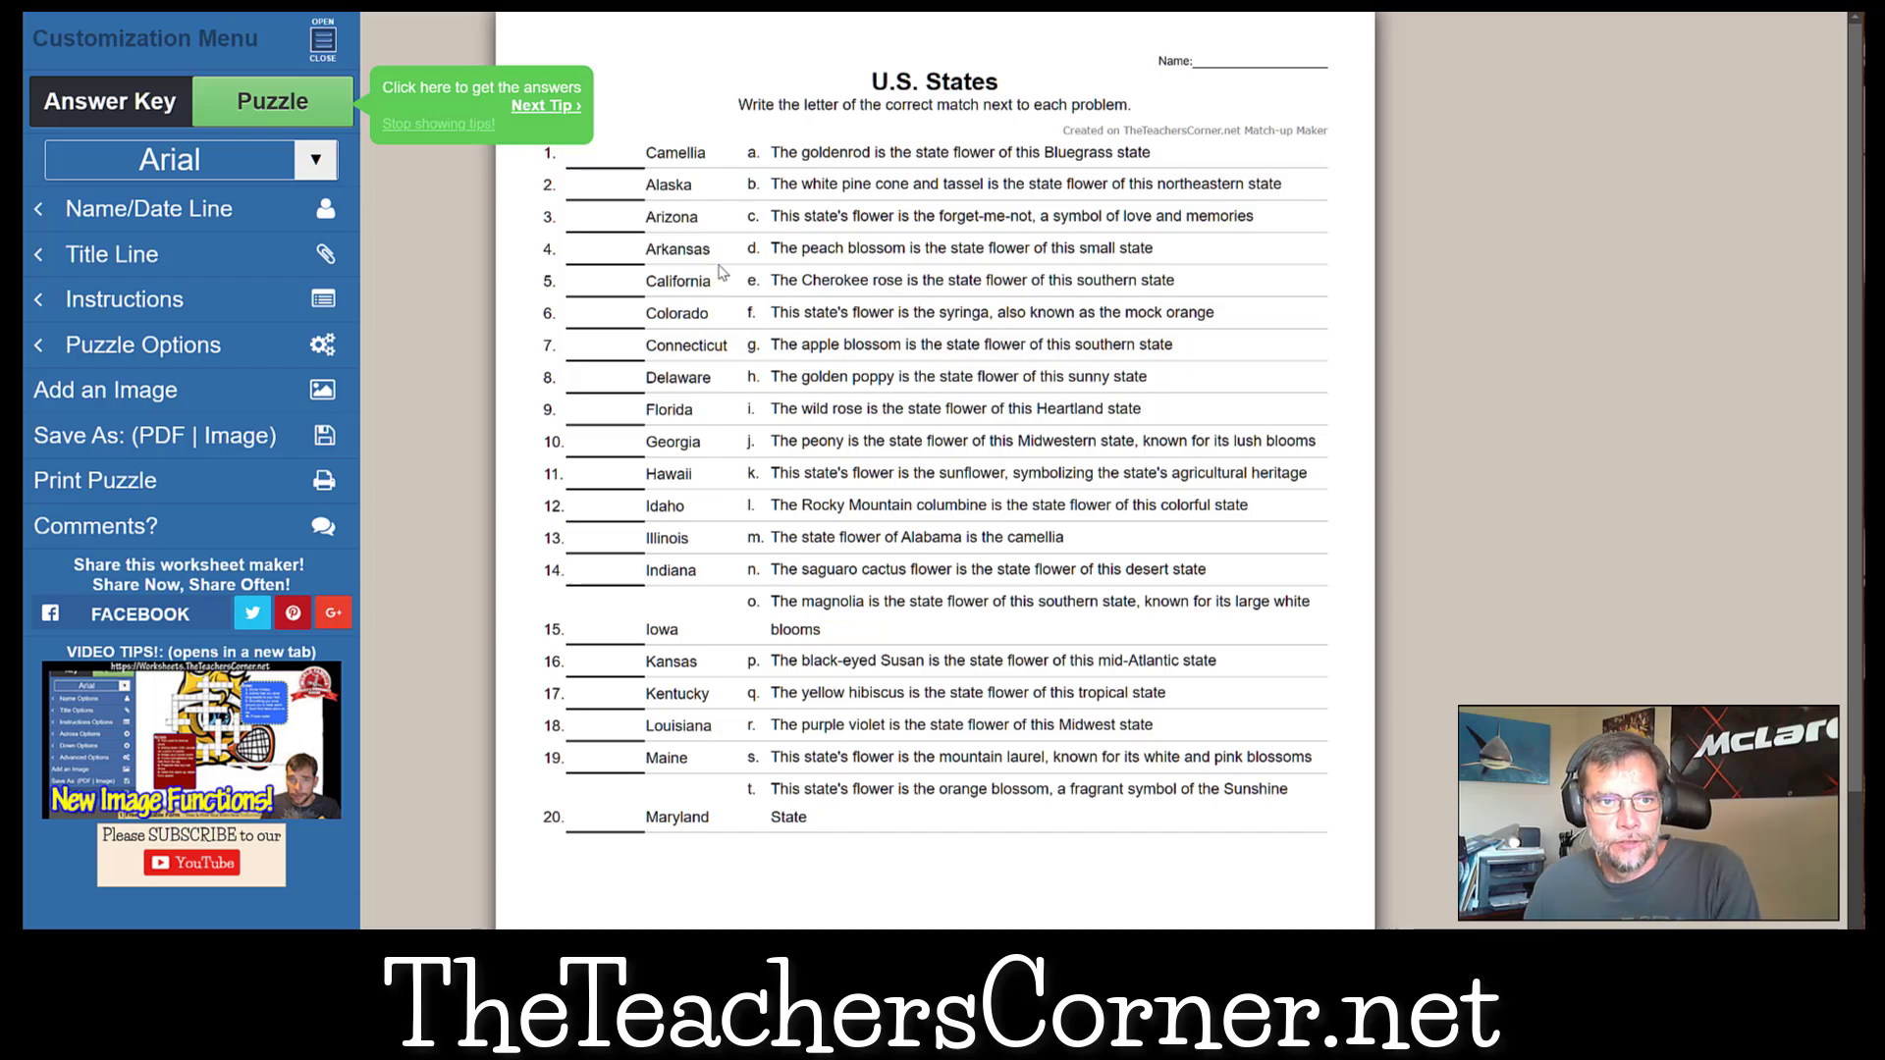
click(124, 104)
click(272, 101)
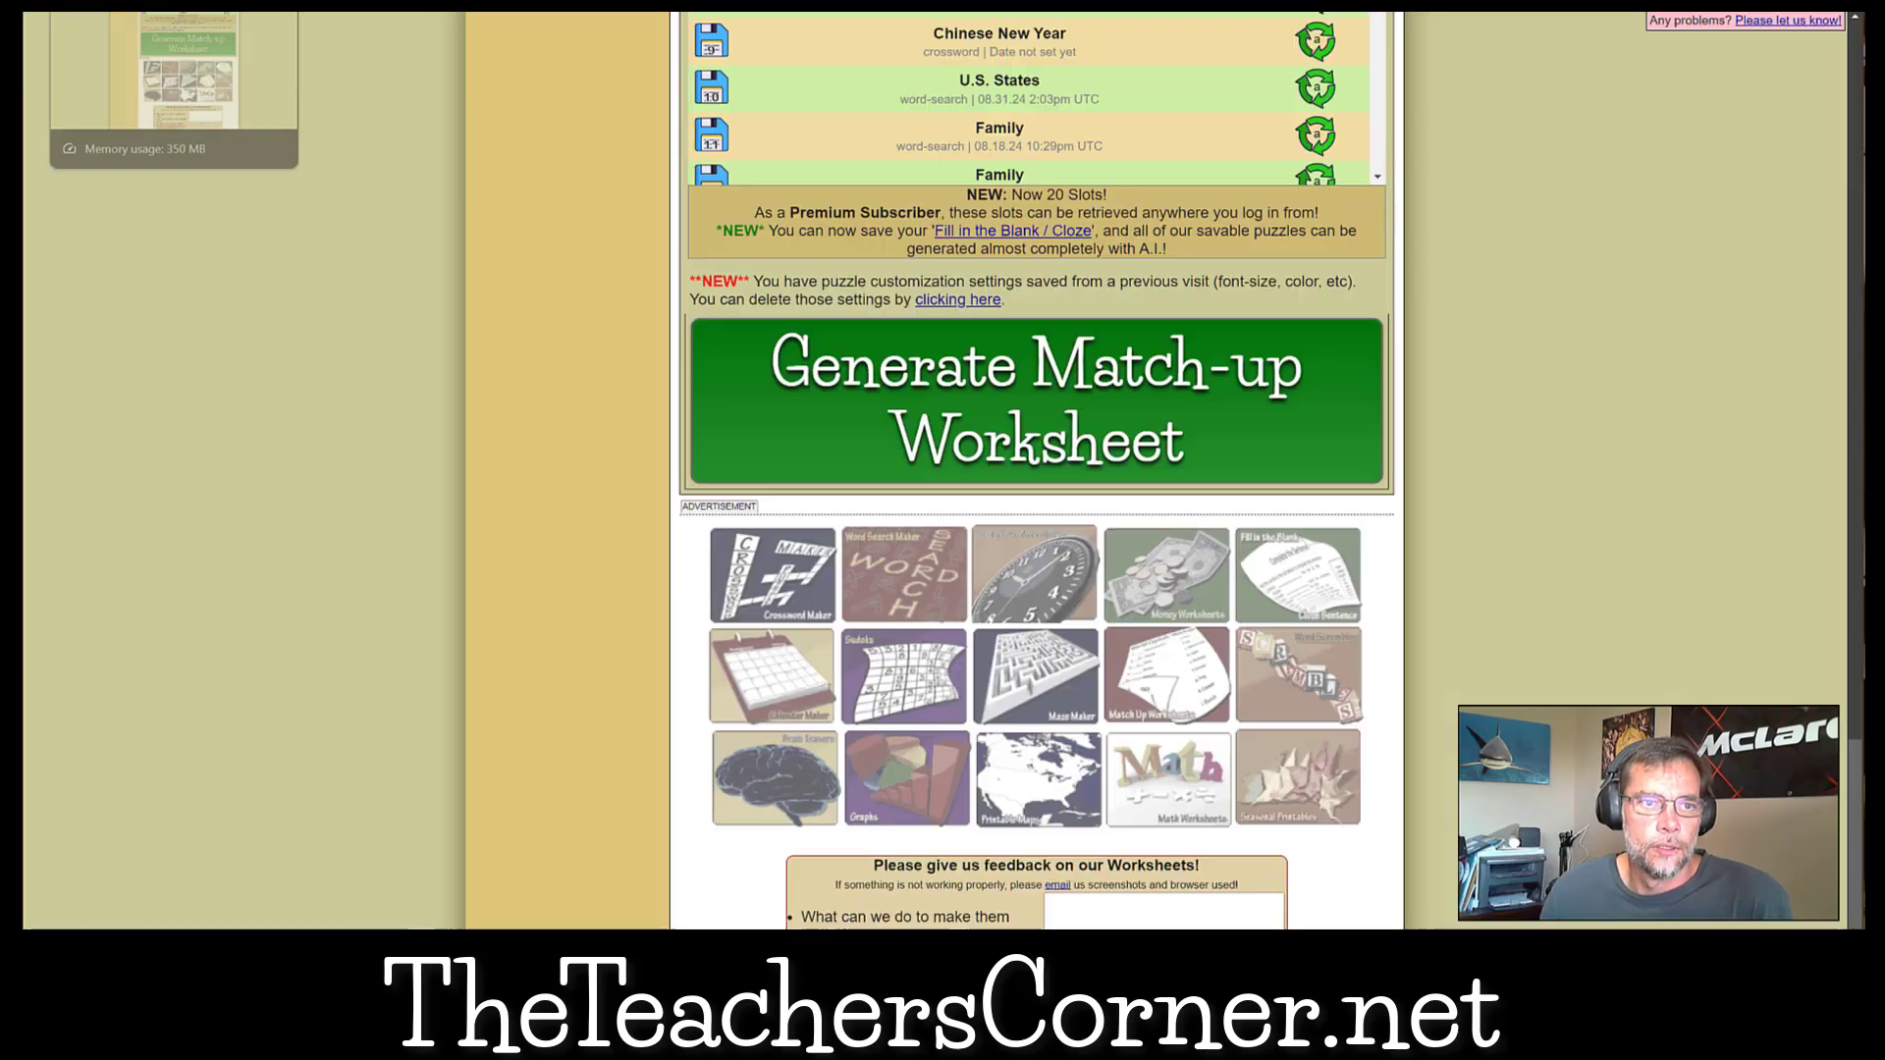
Leave the match-up form and open the Cloze / Fill in the Blank worksheet maker.
scroll(770, 447, up, 20)
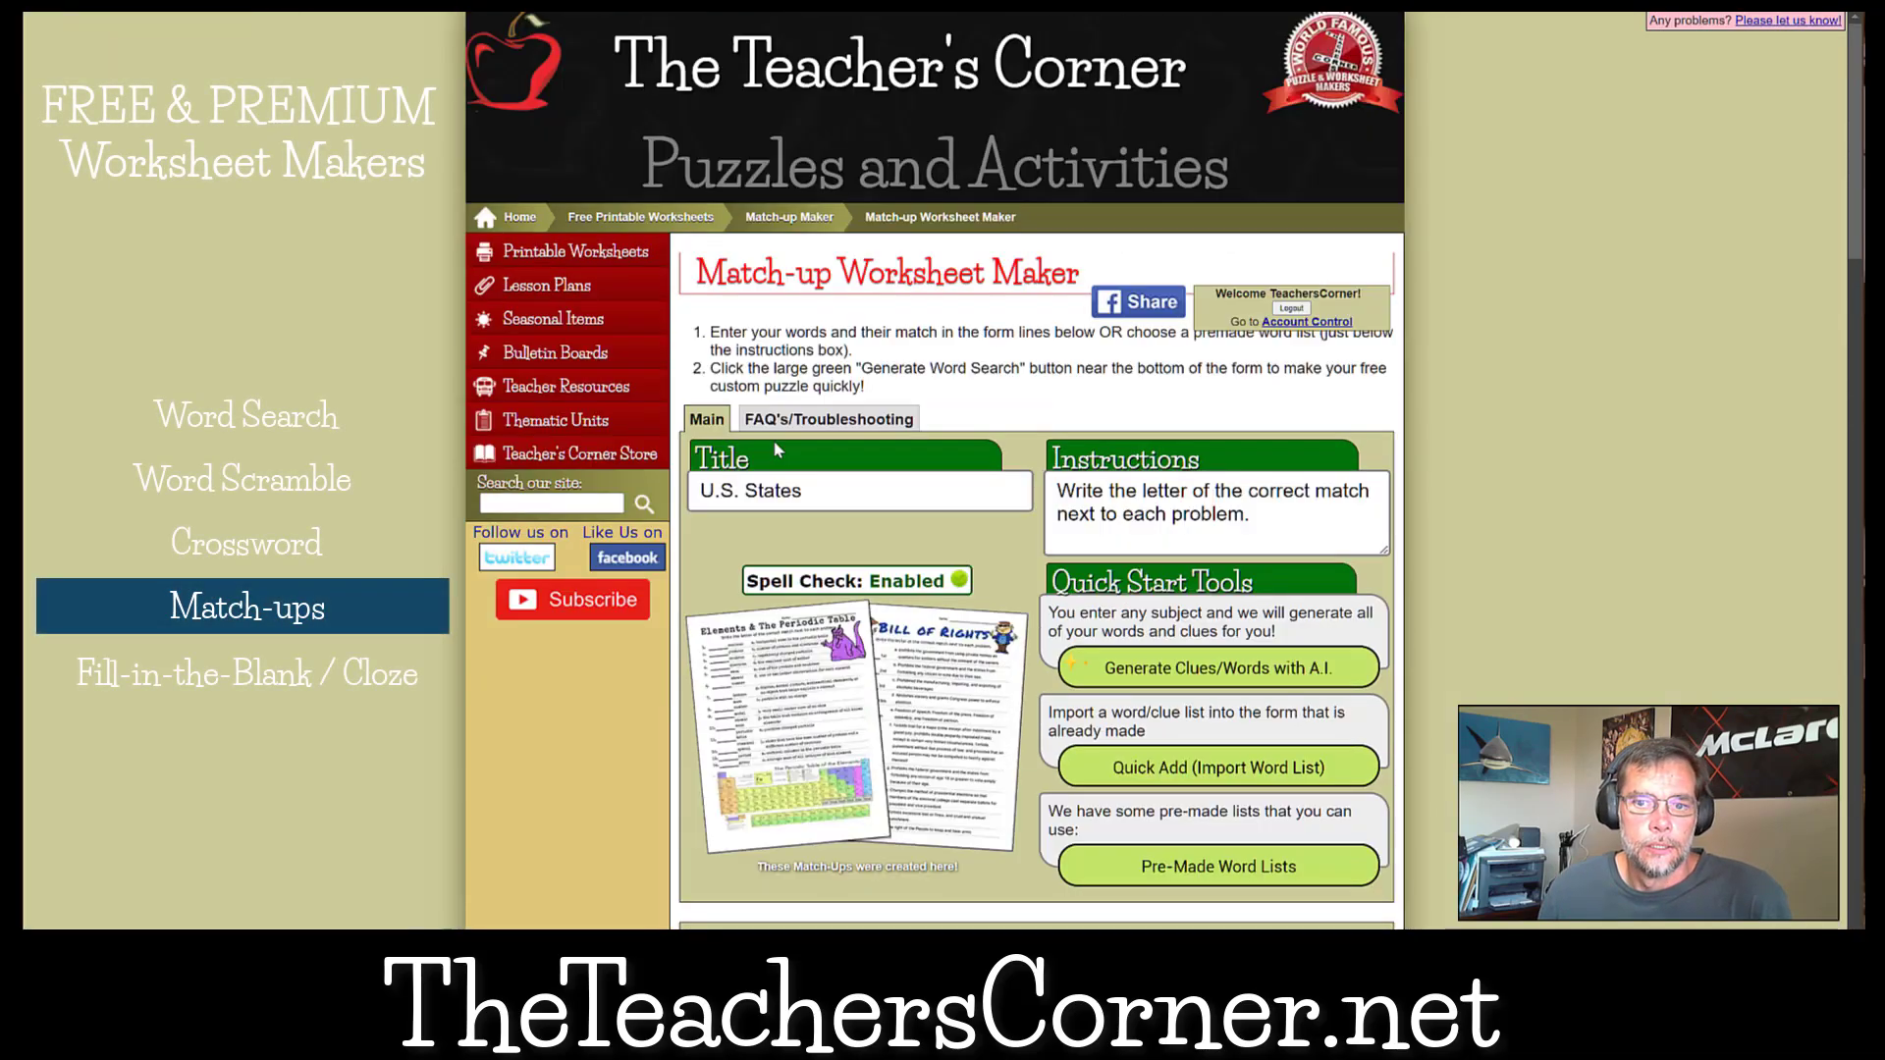
scroll(778, 449, down, 15)
scroll(869, 454, down, 8)
scroll(1441, 531, up, 12)
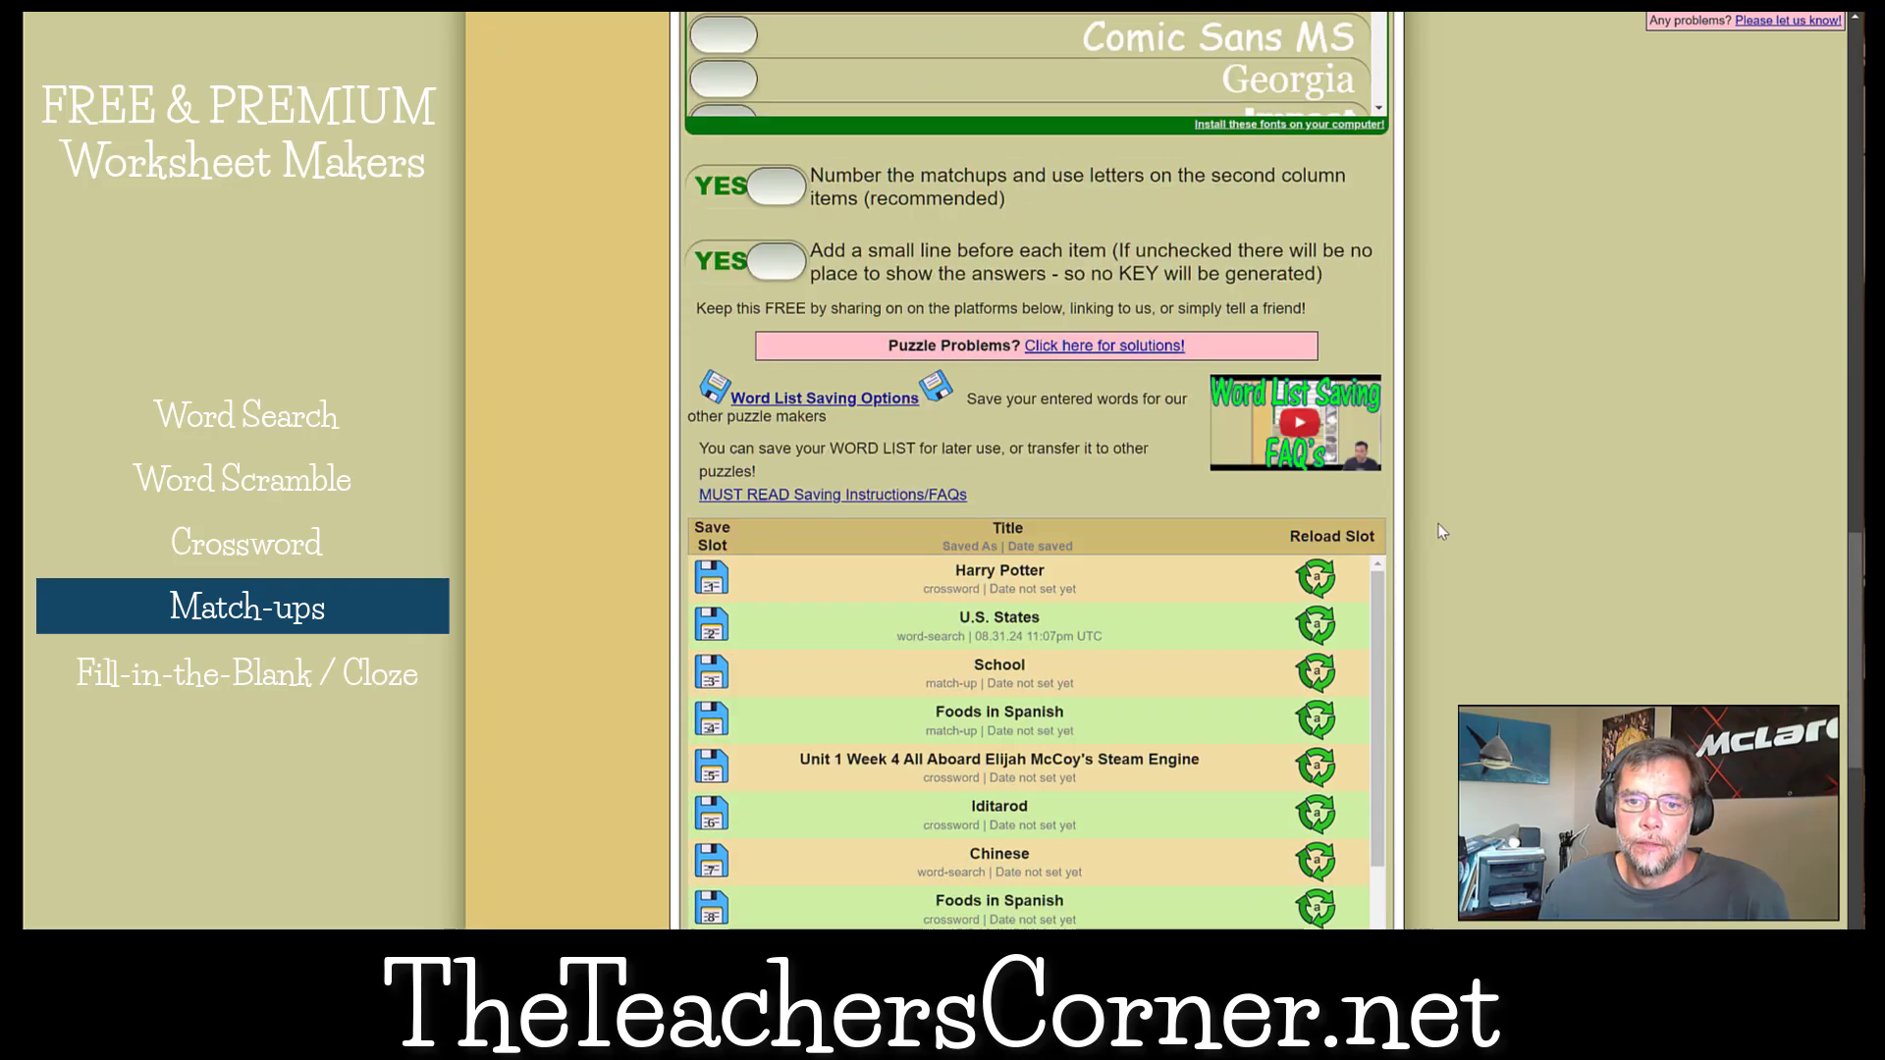
scroll(1441, 532, up, 12)
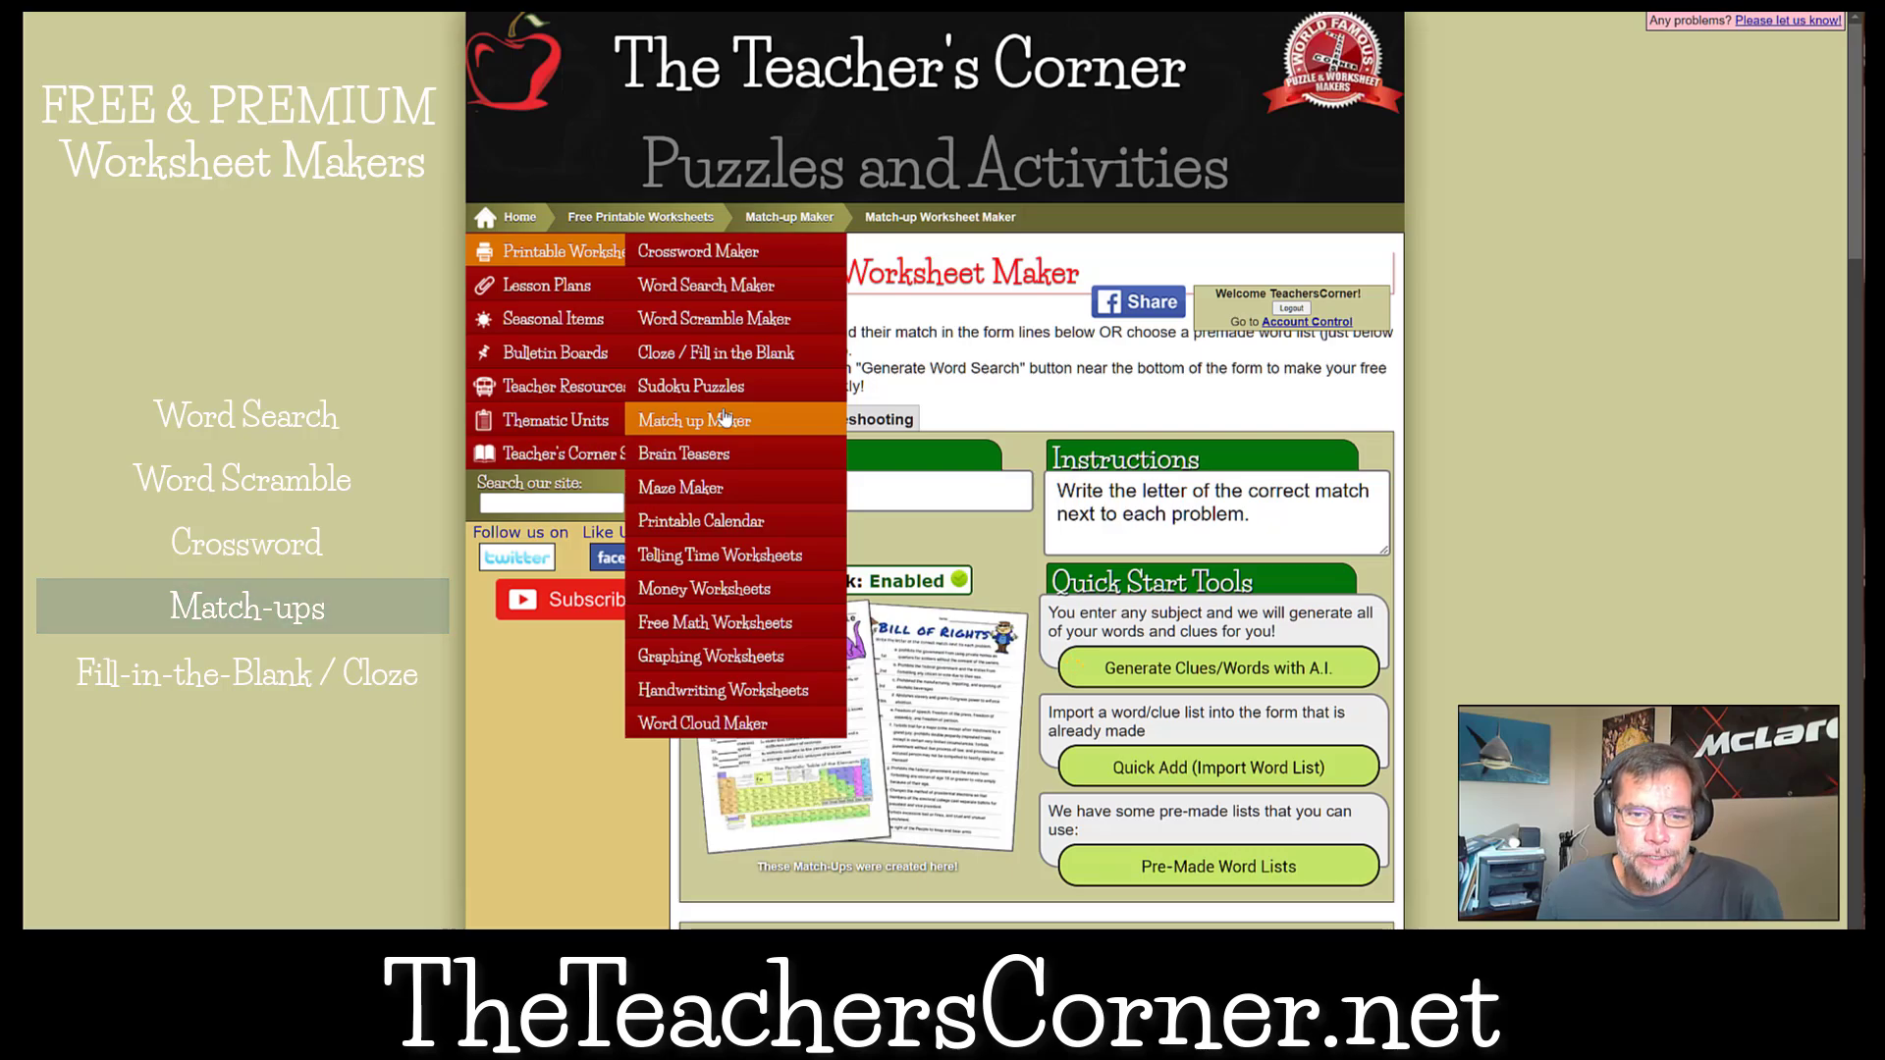
click(748, 354)
scroll(1406, 373, down, 12)
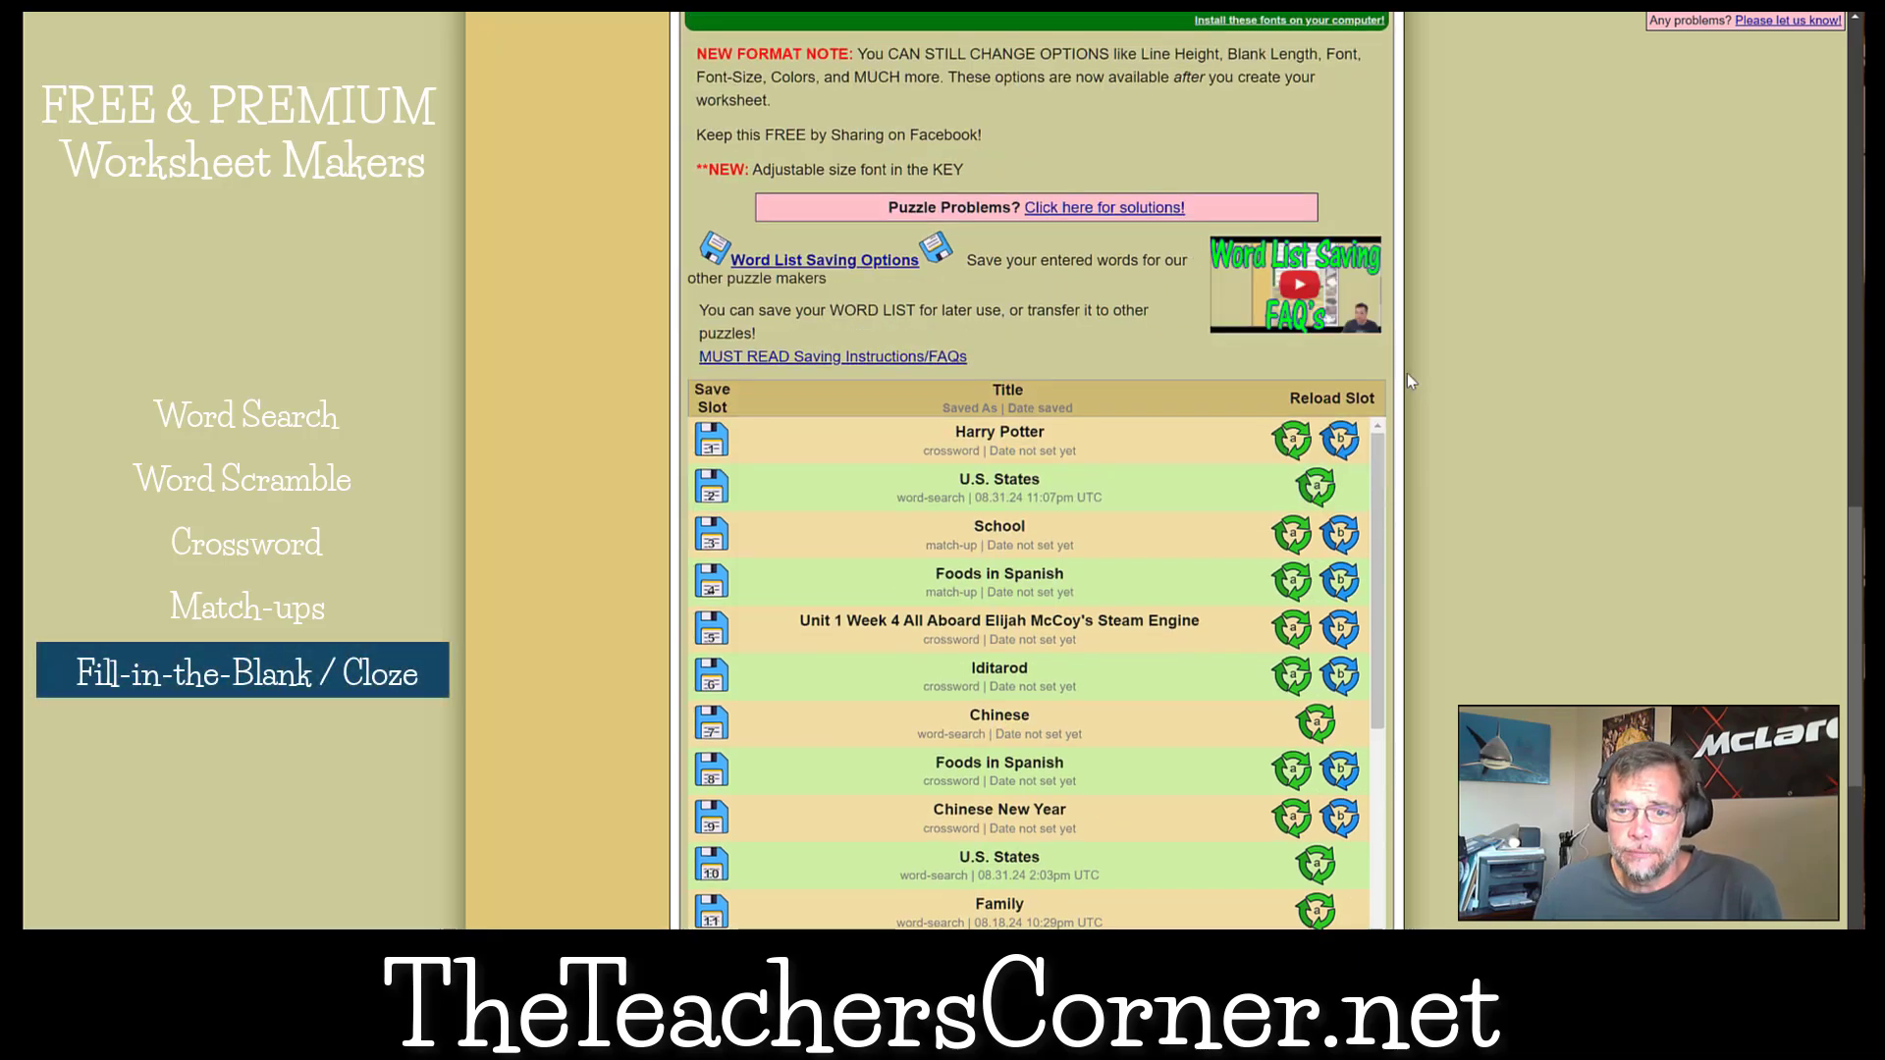
scroll(1408, 382, up, 15)
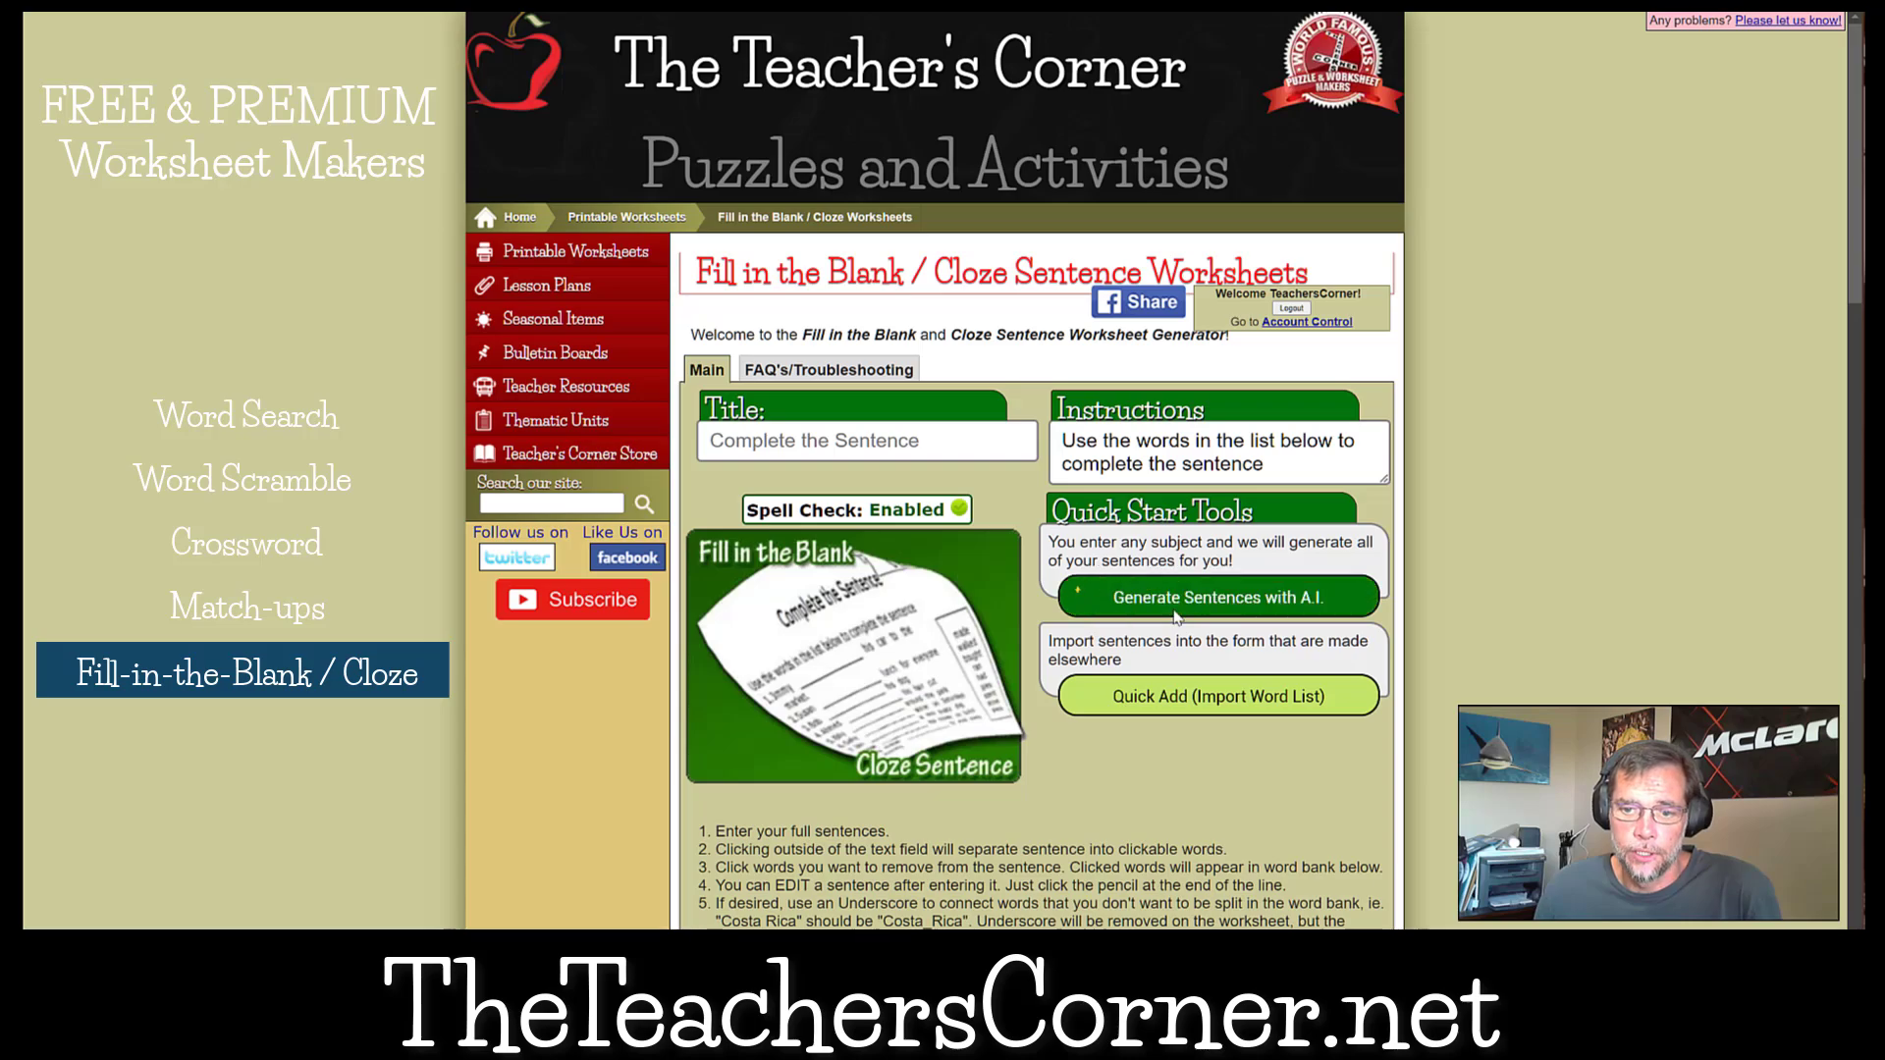
click(1177, 616)
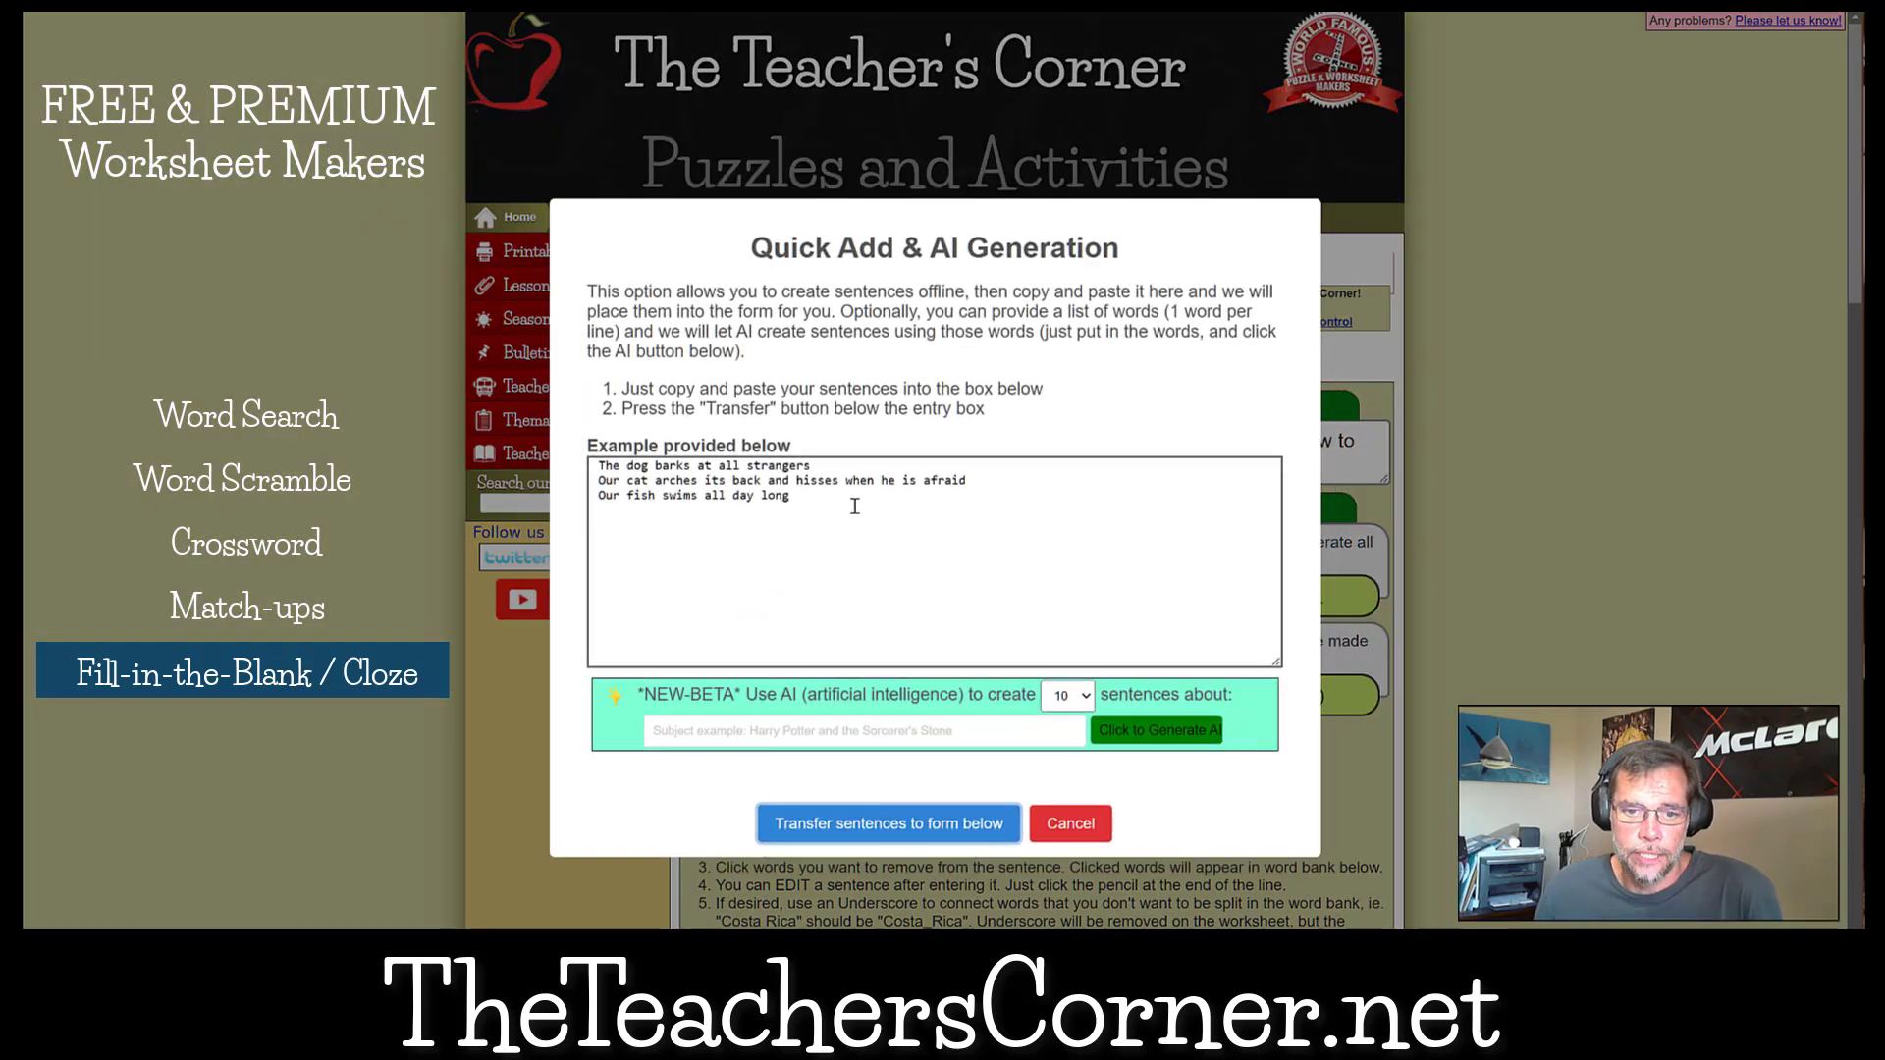
drag(854, 505, 564, 459)
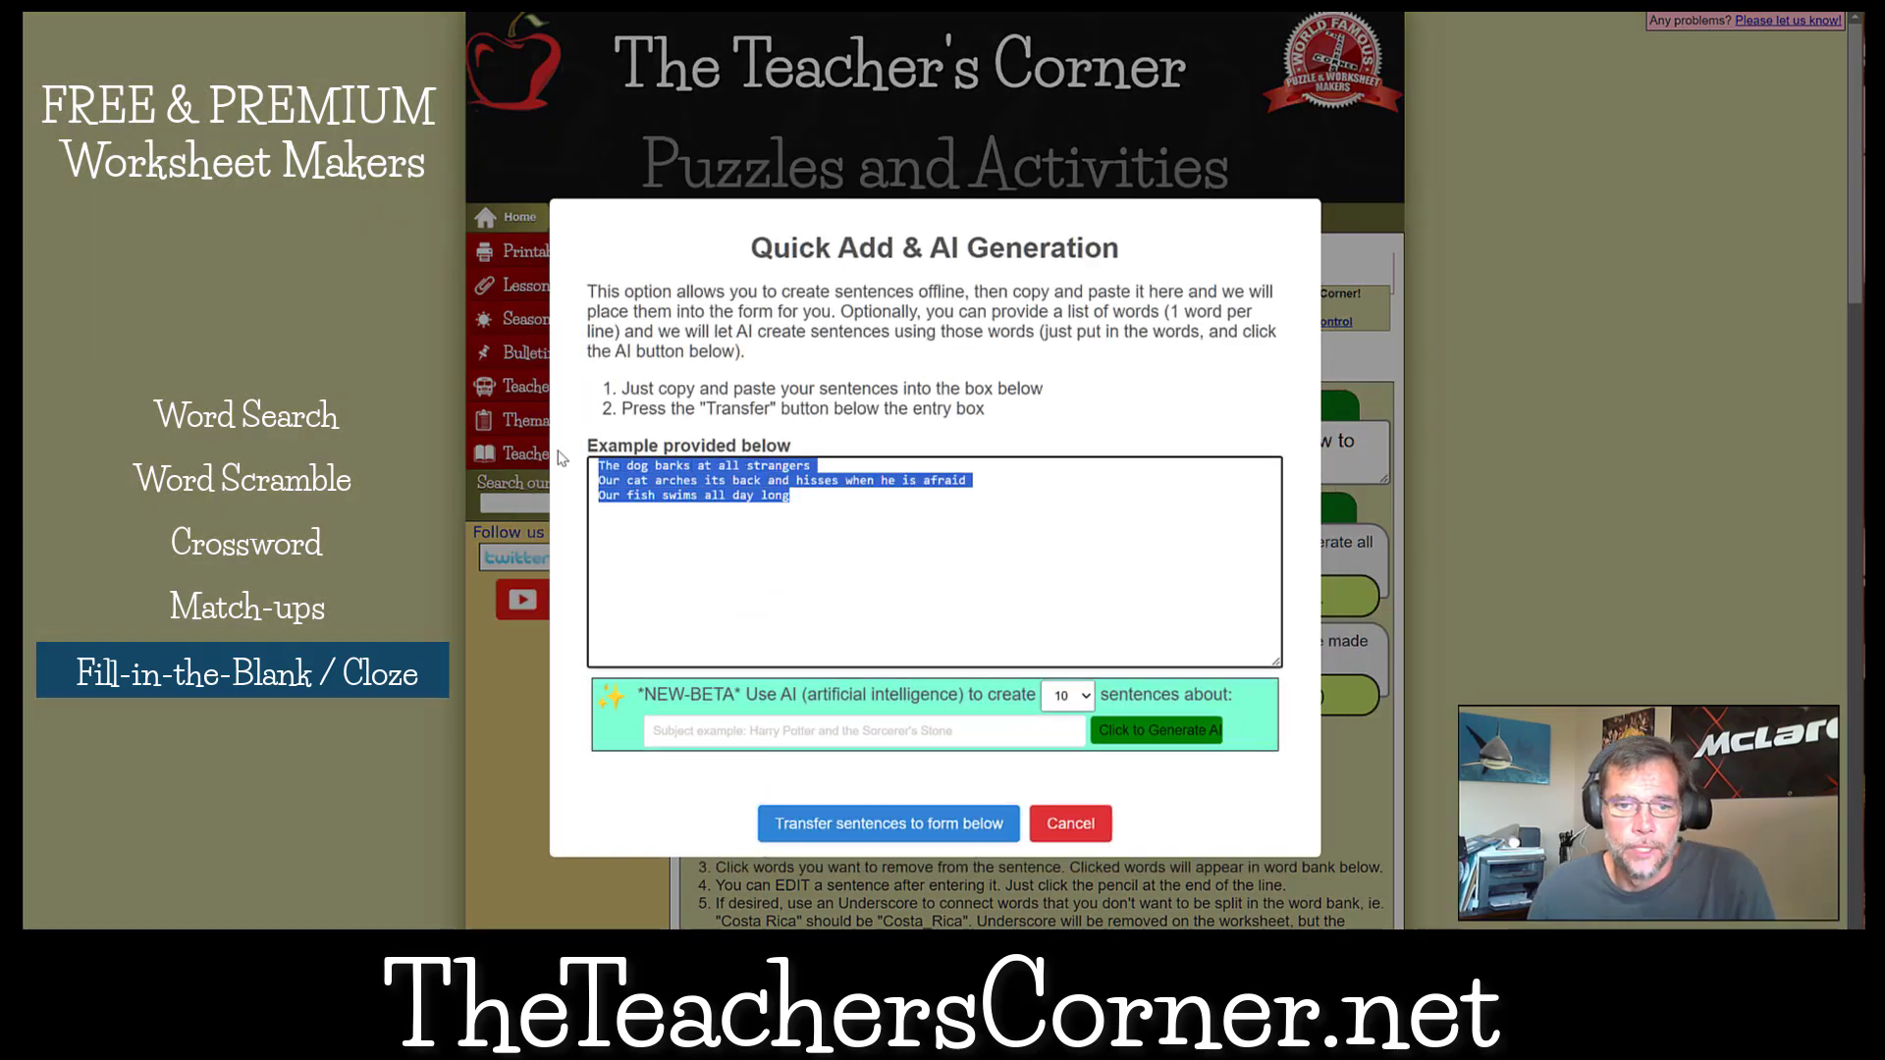
key(BackSpace)
scroll(562, 457, down, 2)
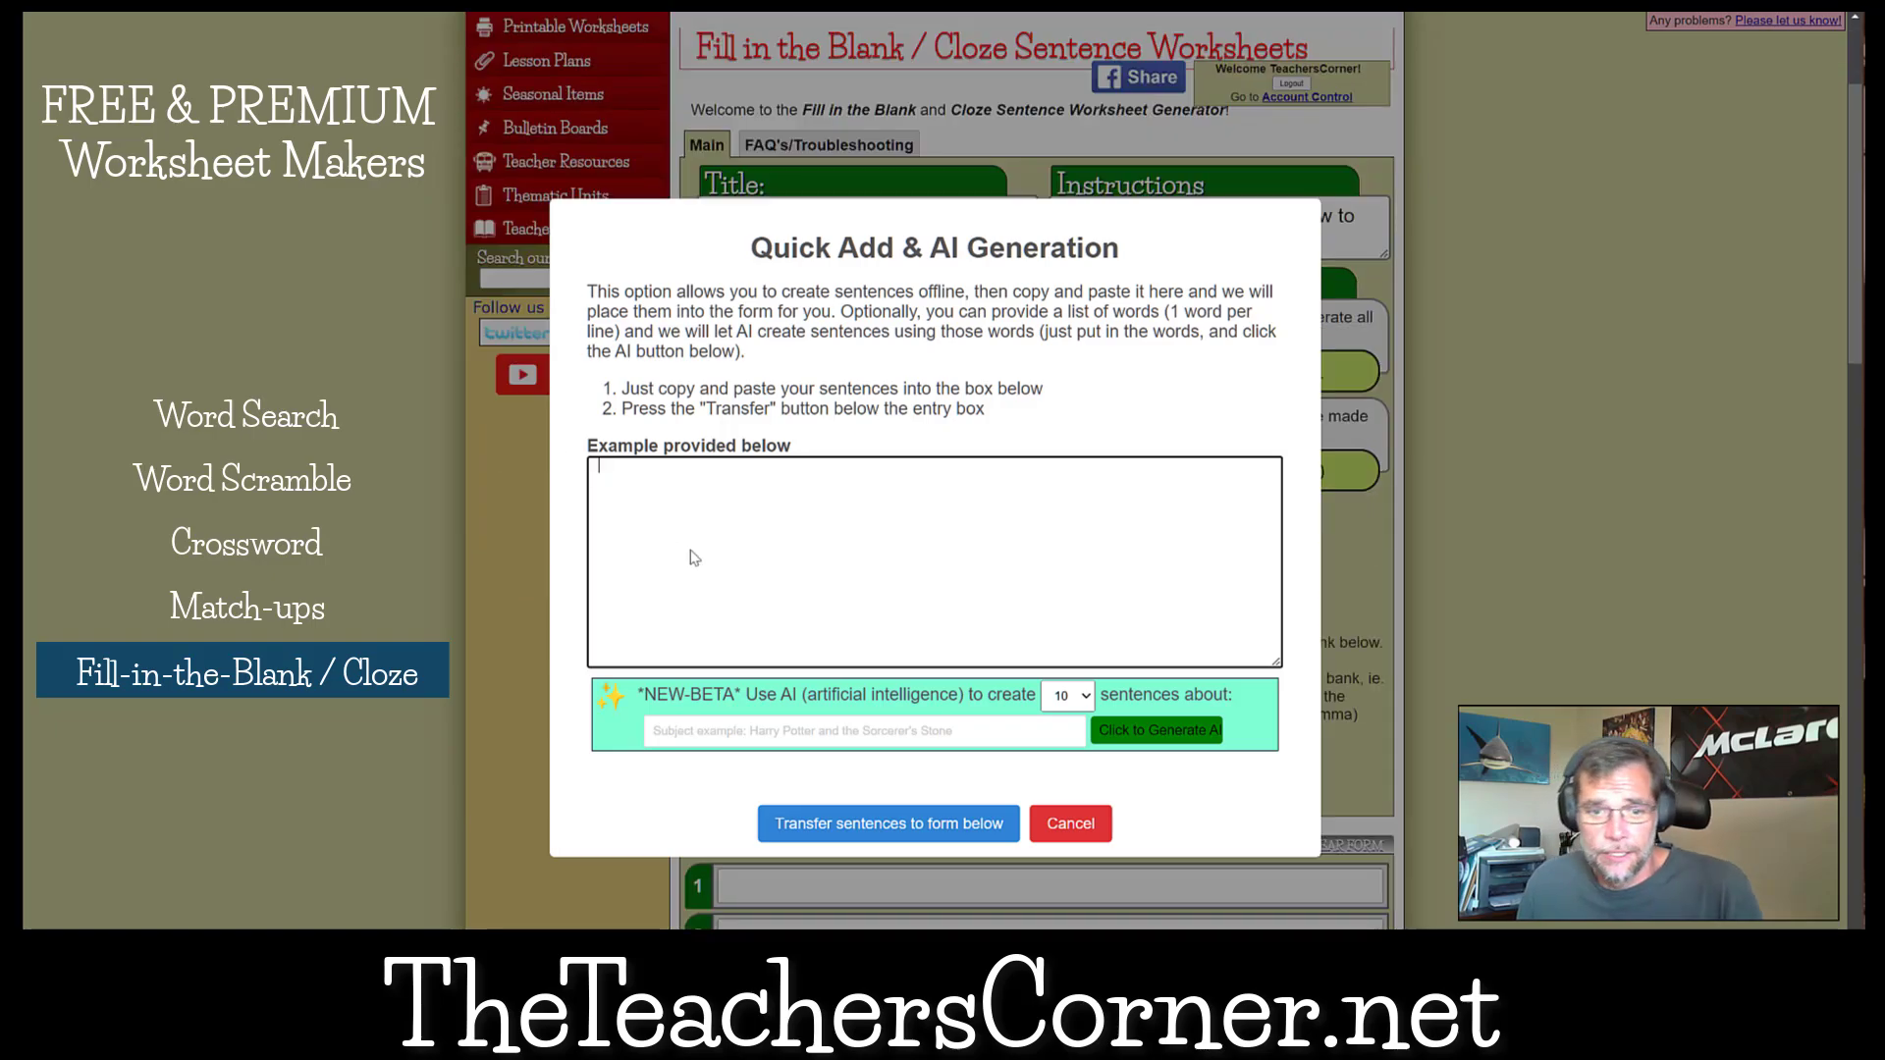
click(1070, 824)
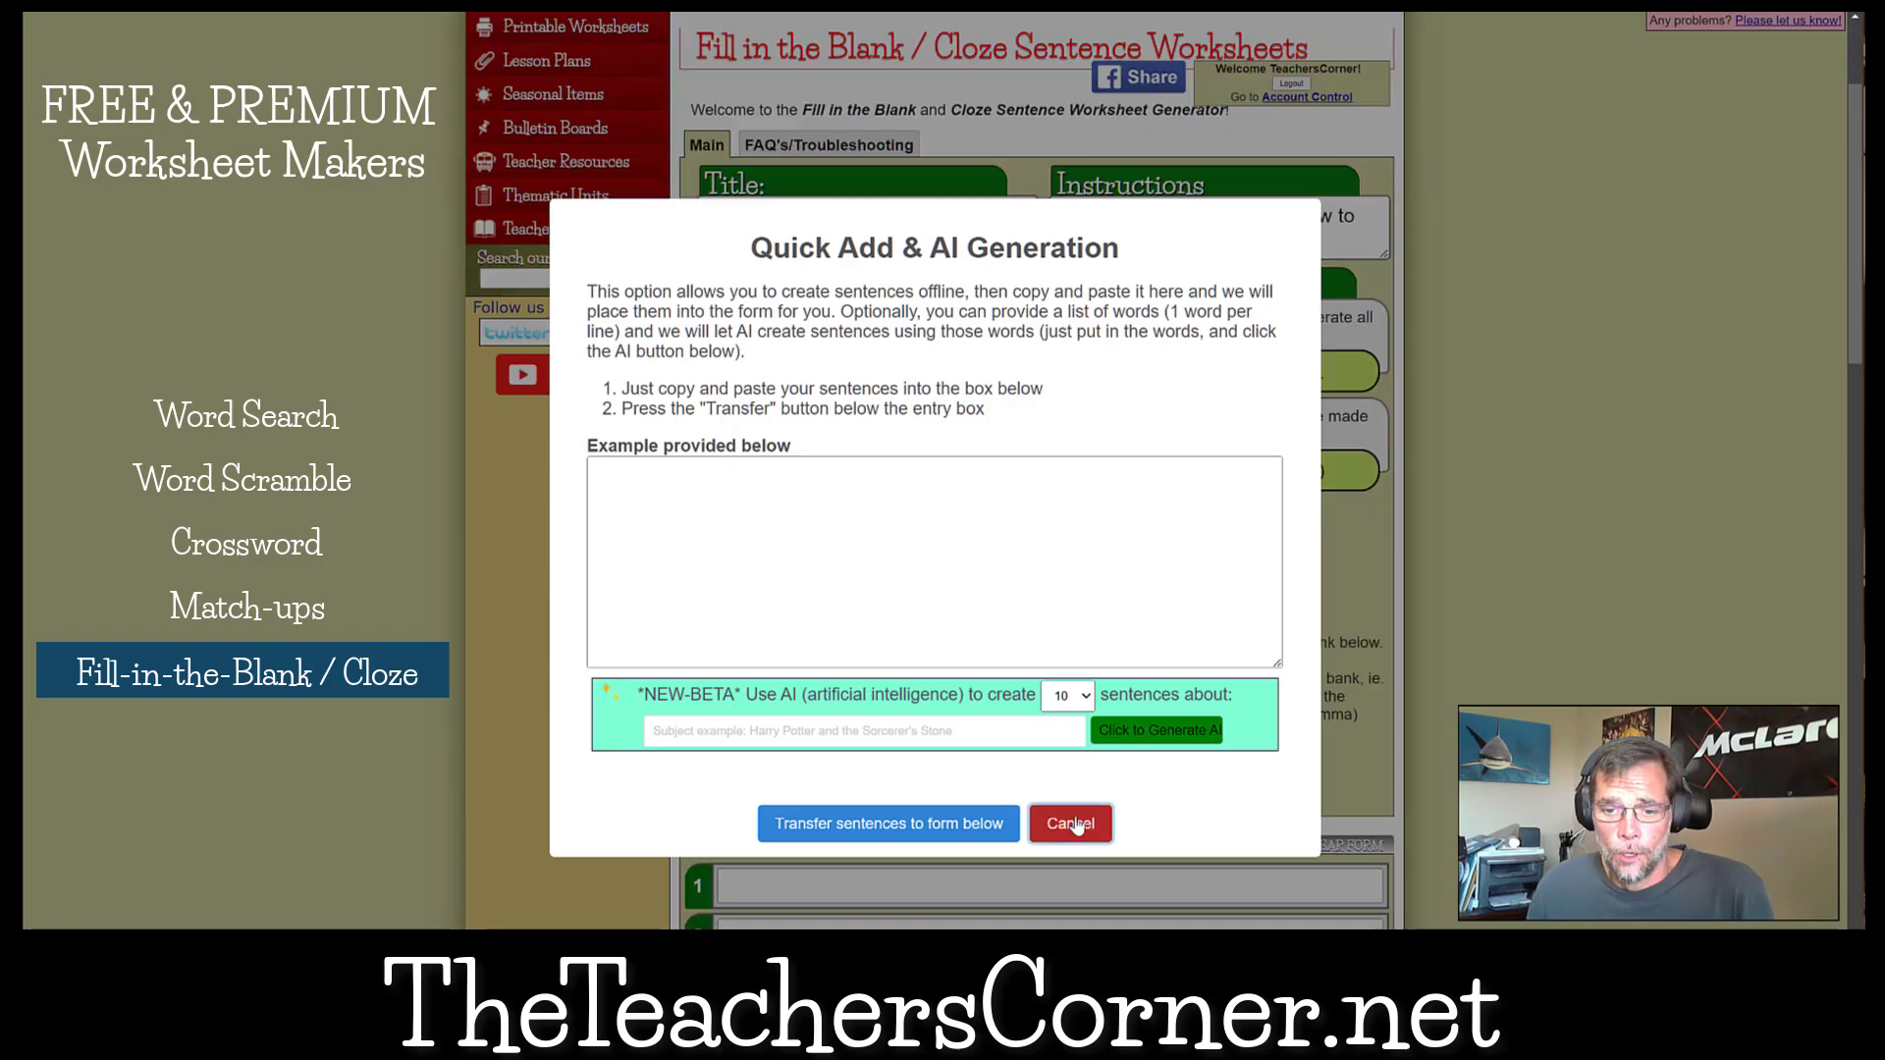
Load the U.S. States word list from slot 2 into the fill-in-the-blank form.
scroll(1052, 829, down, 15)
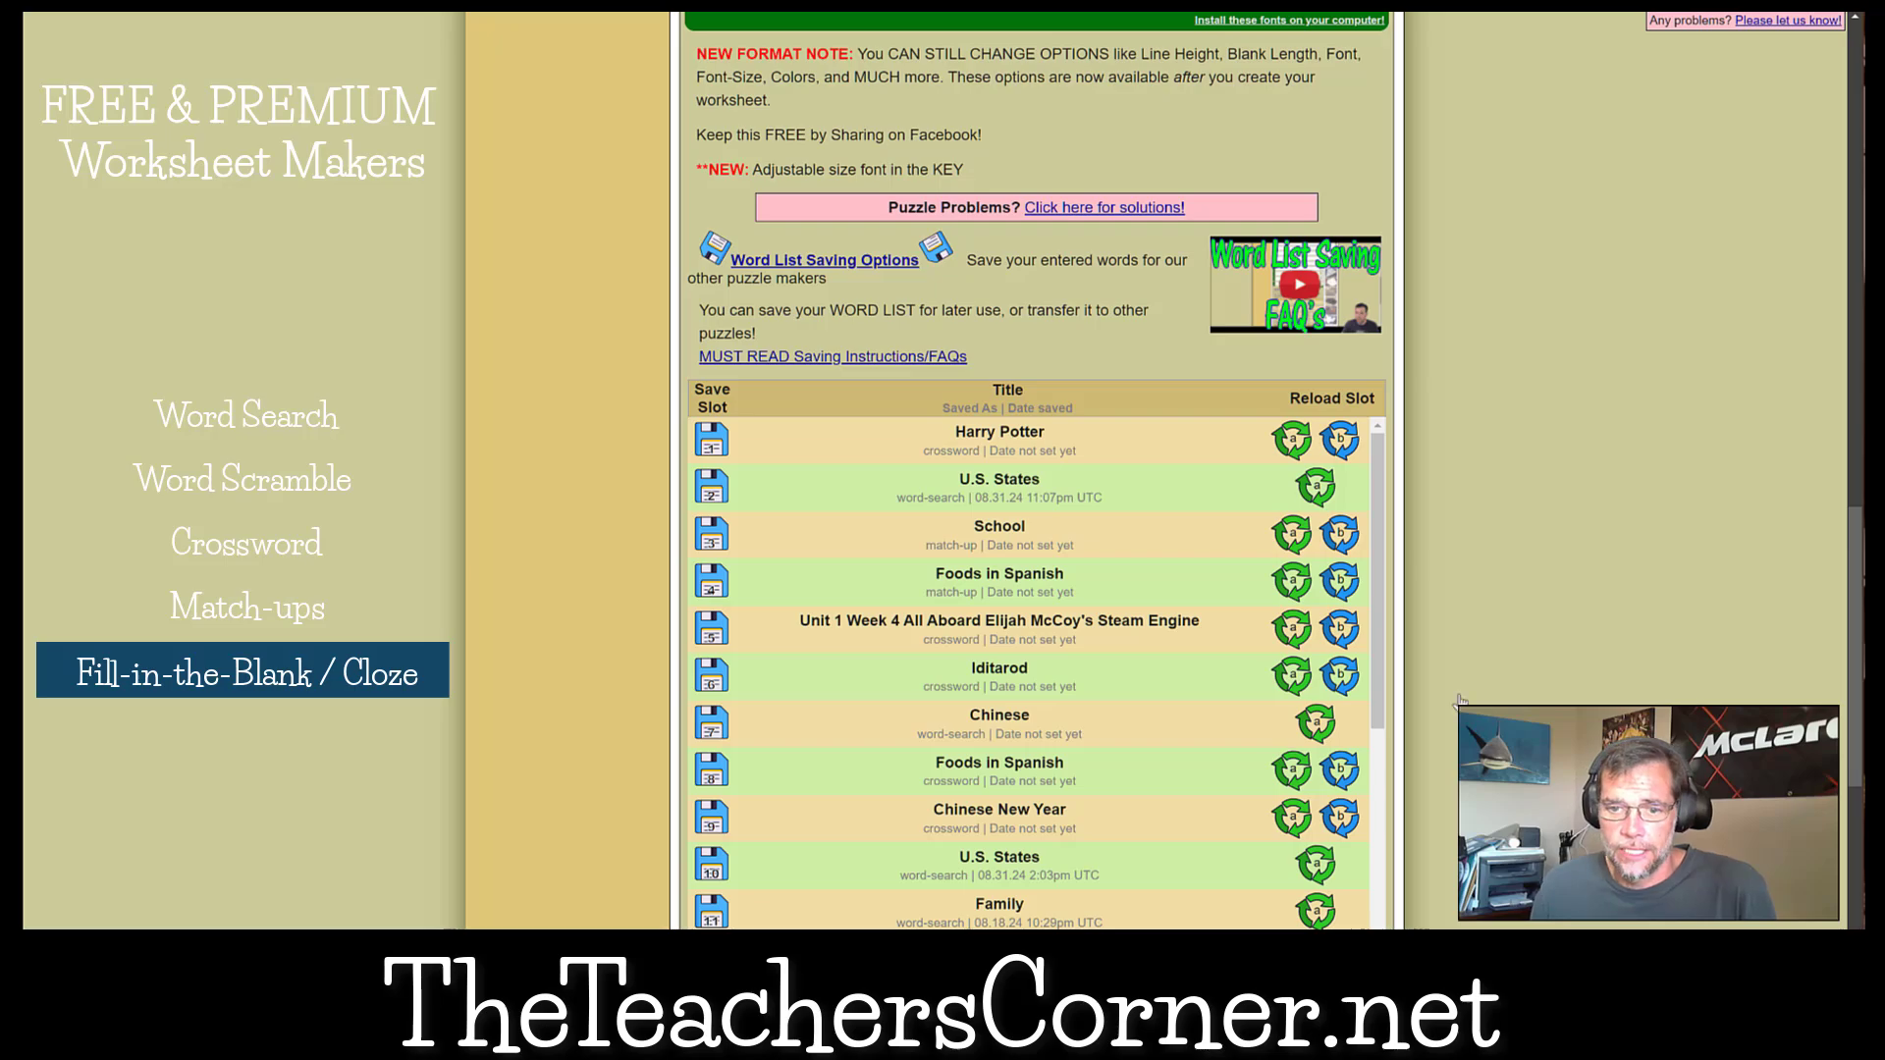
click(1312, 486)
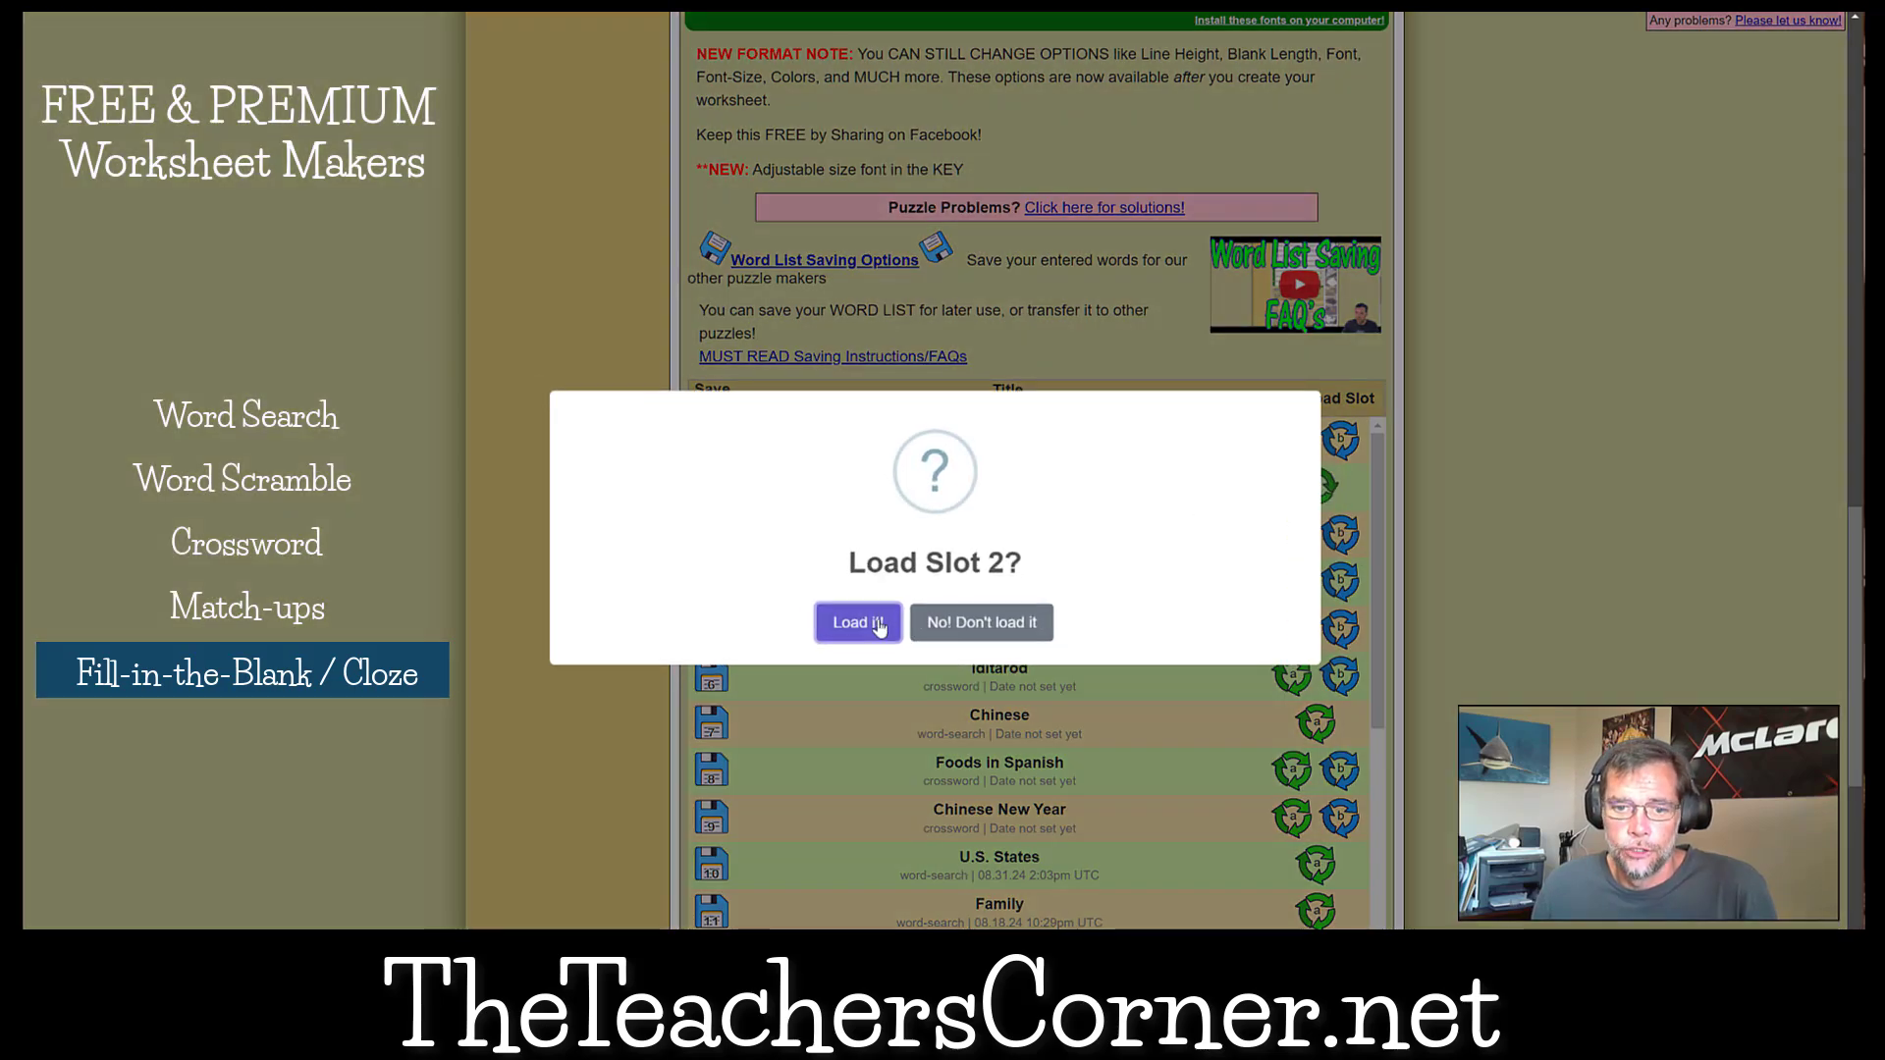
click(858, 624)
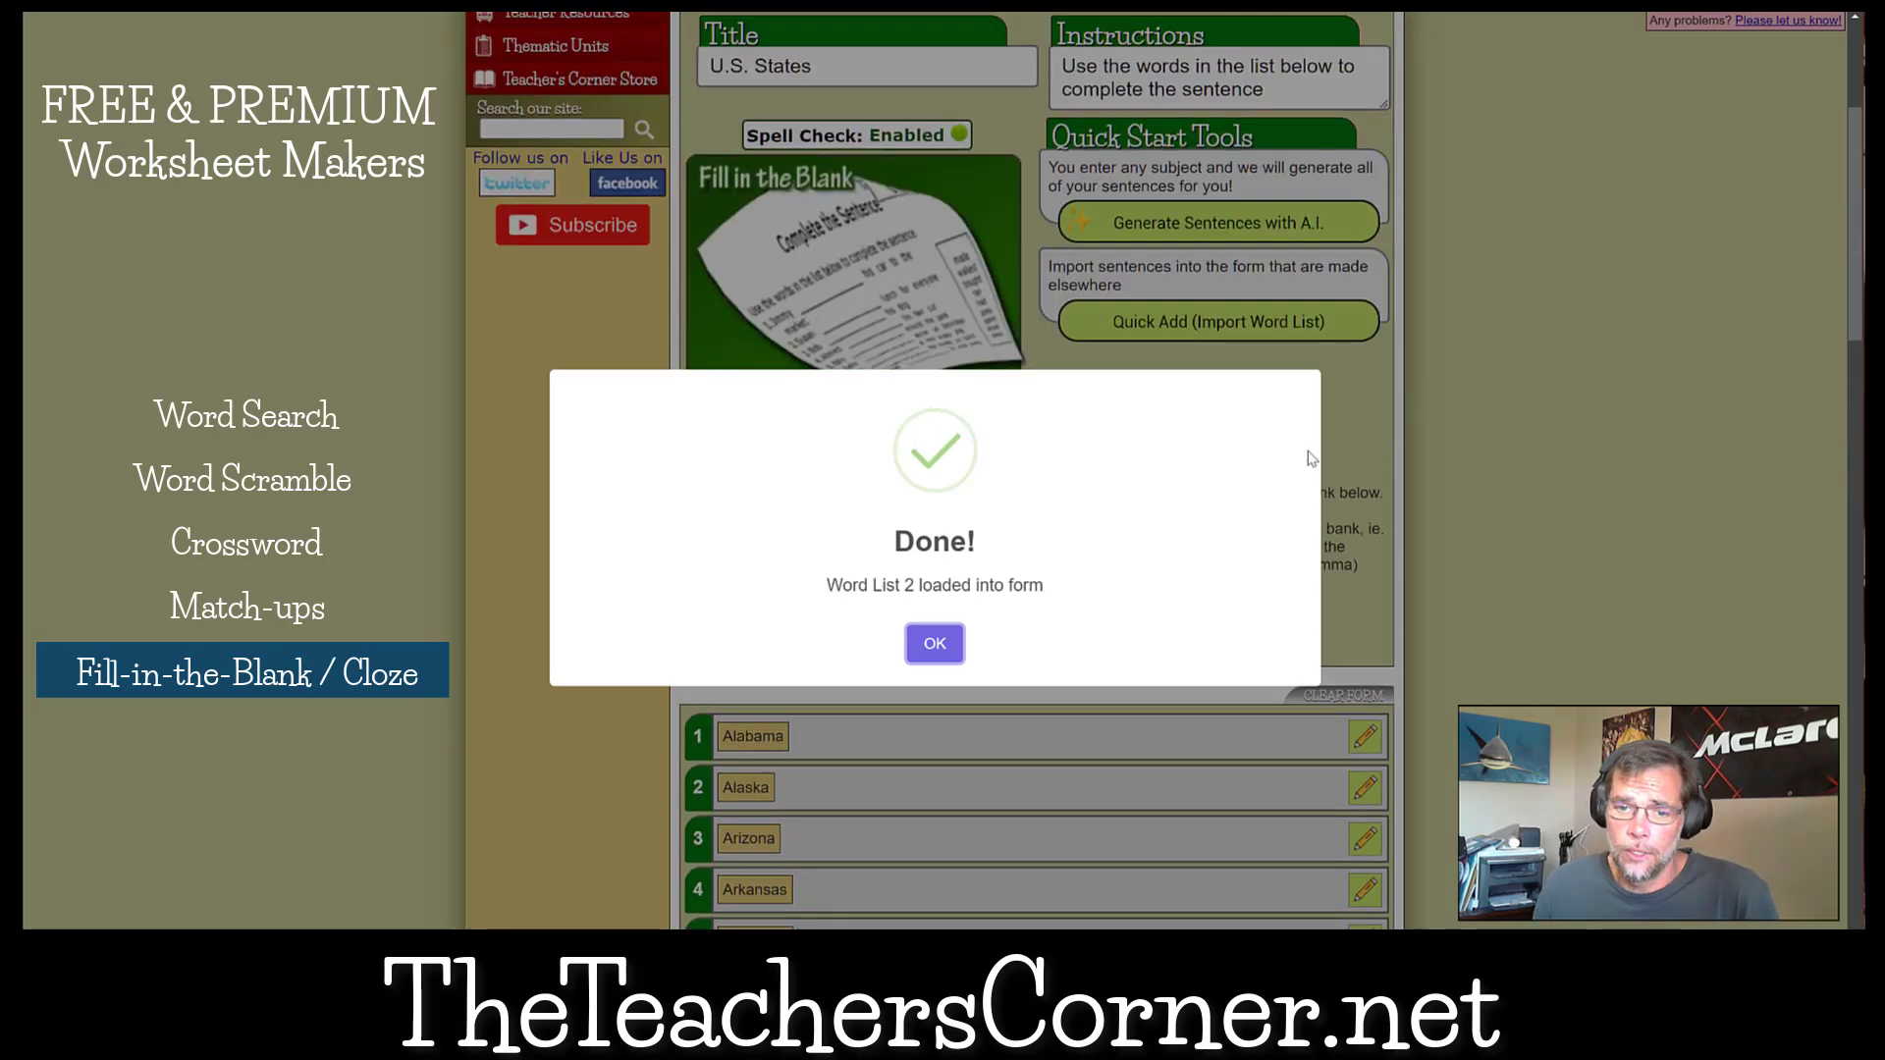
click(928, 646)
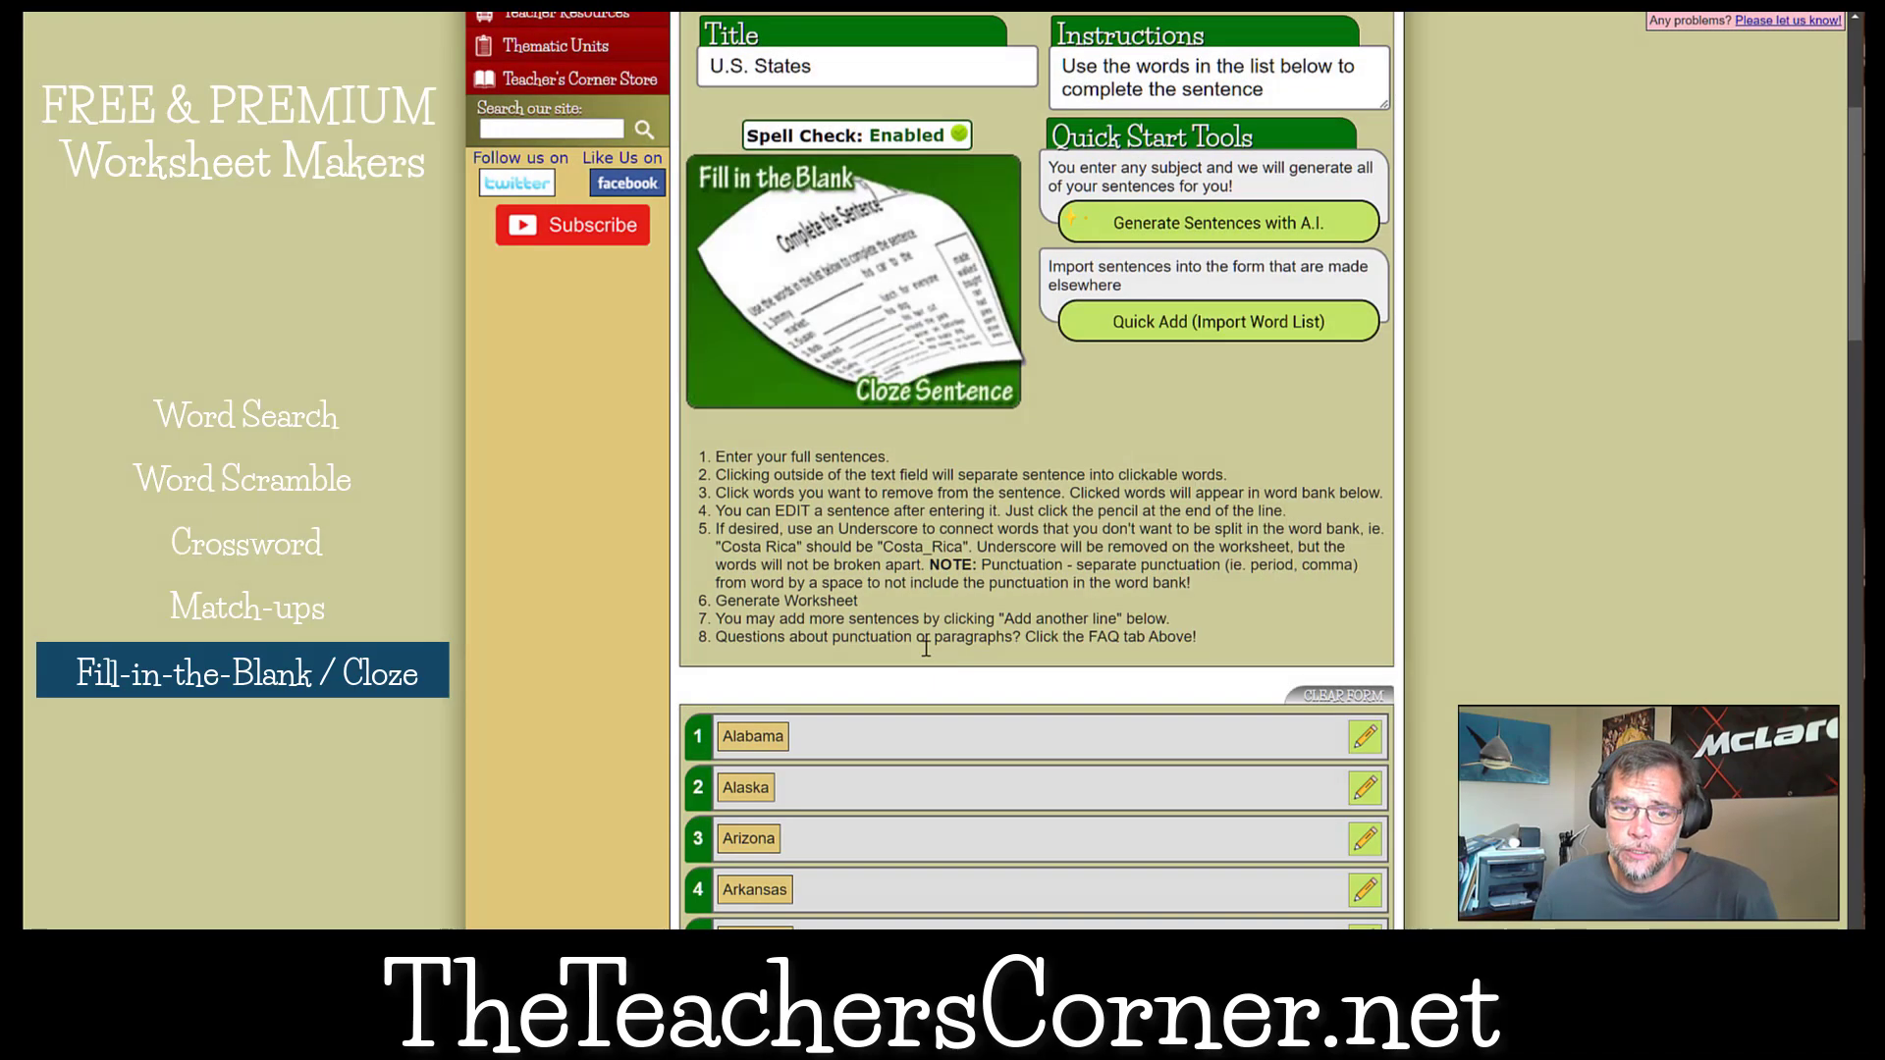
Open AI sentence generation for the loaded states and start the subject with U.S. State Mott.
scroll(924, 650, down, 15)
scroll(924, 656, up, 15)
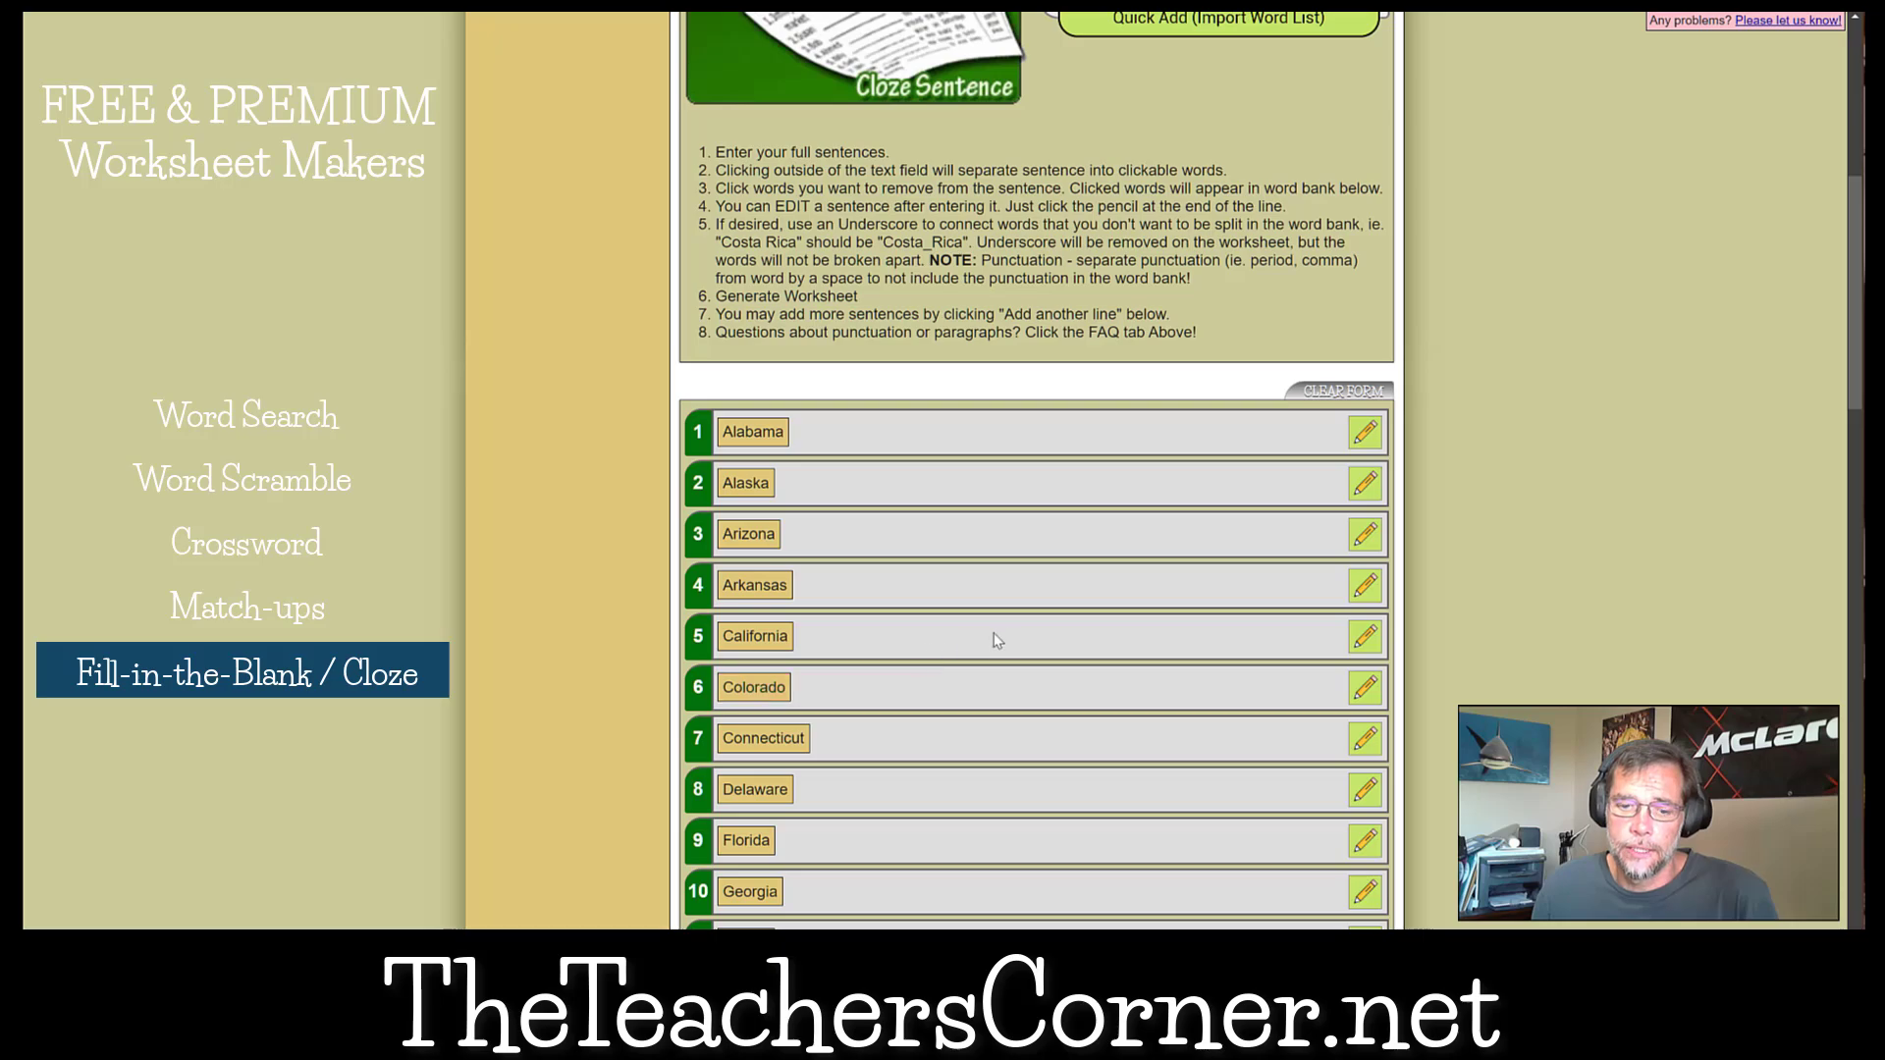
scroll(992, 639, up, 7)
click(1142, 595)
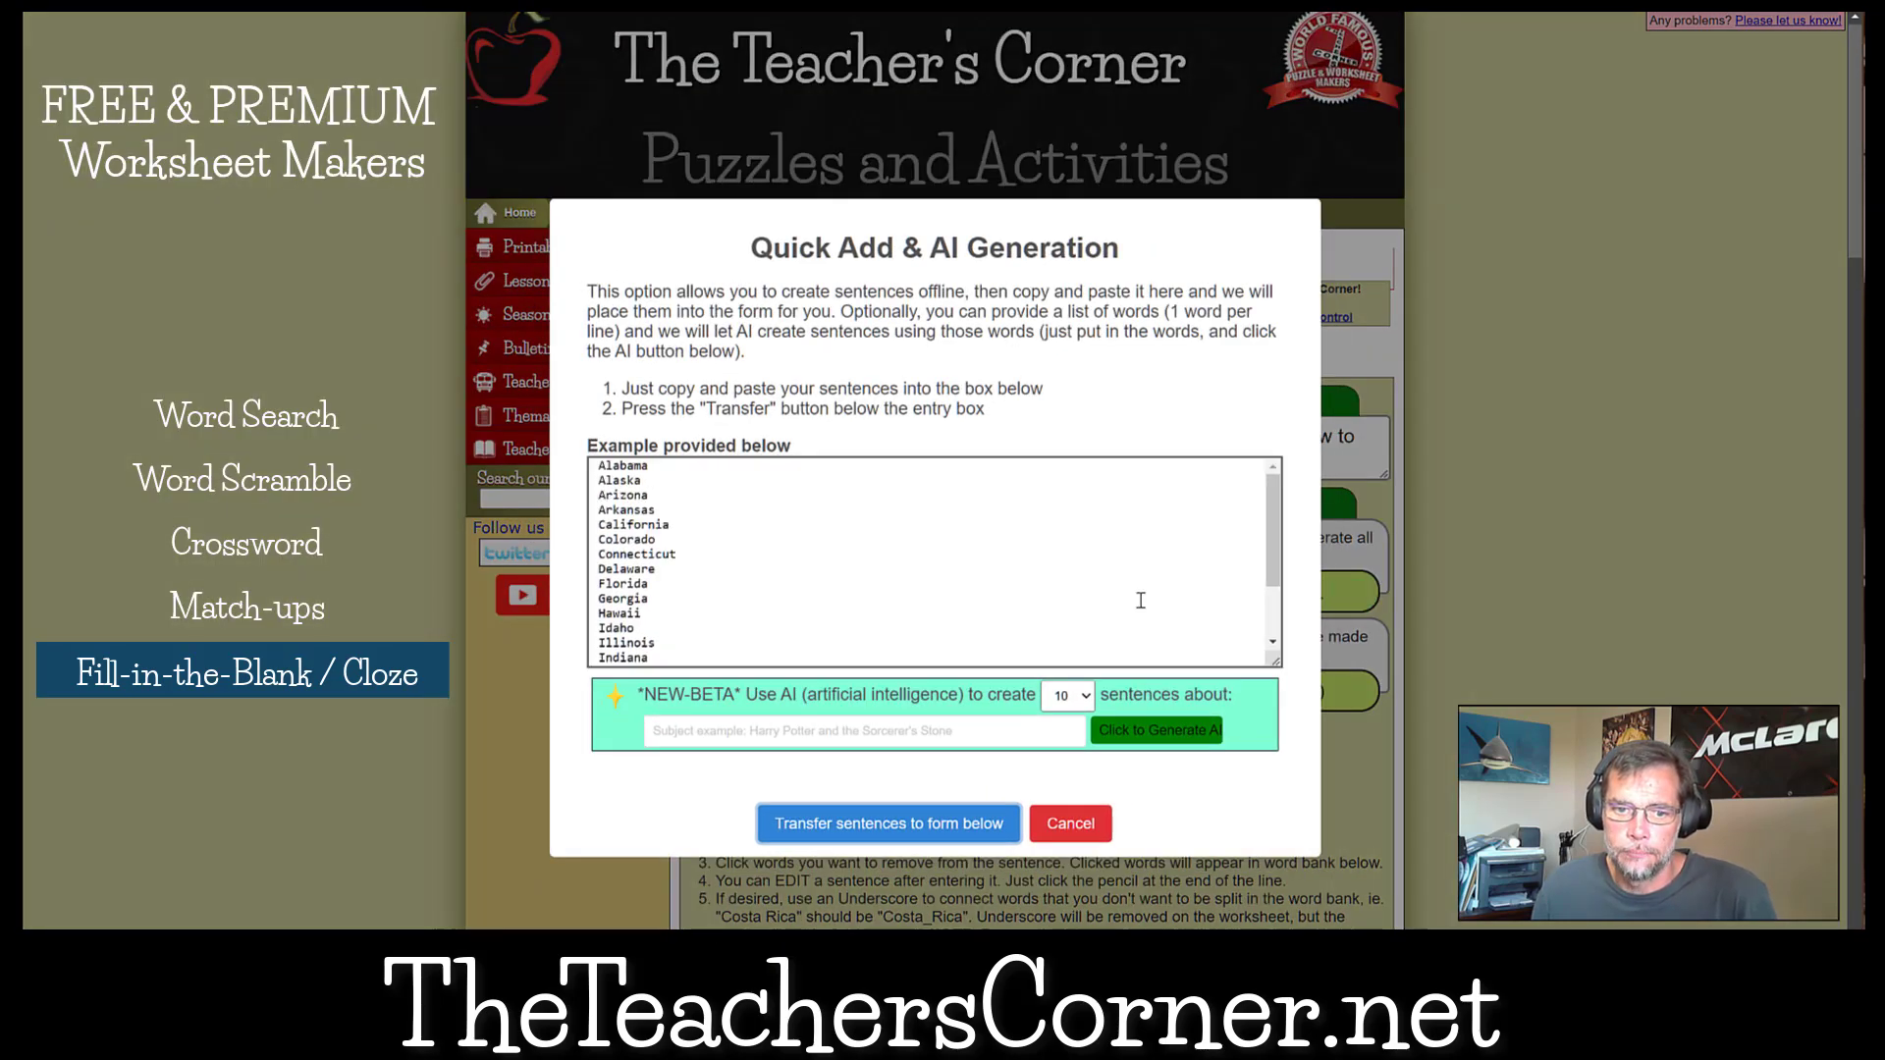
click(710, 731)
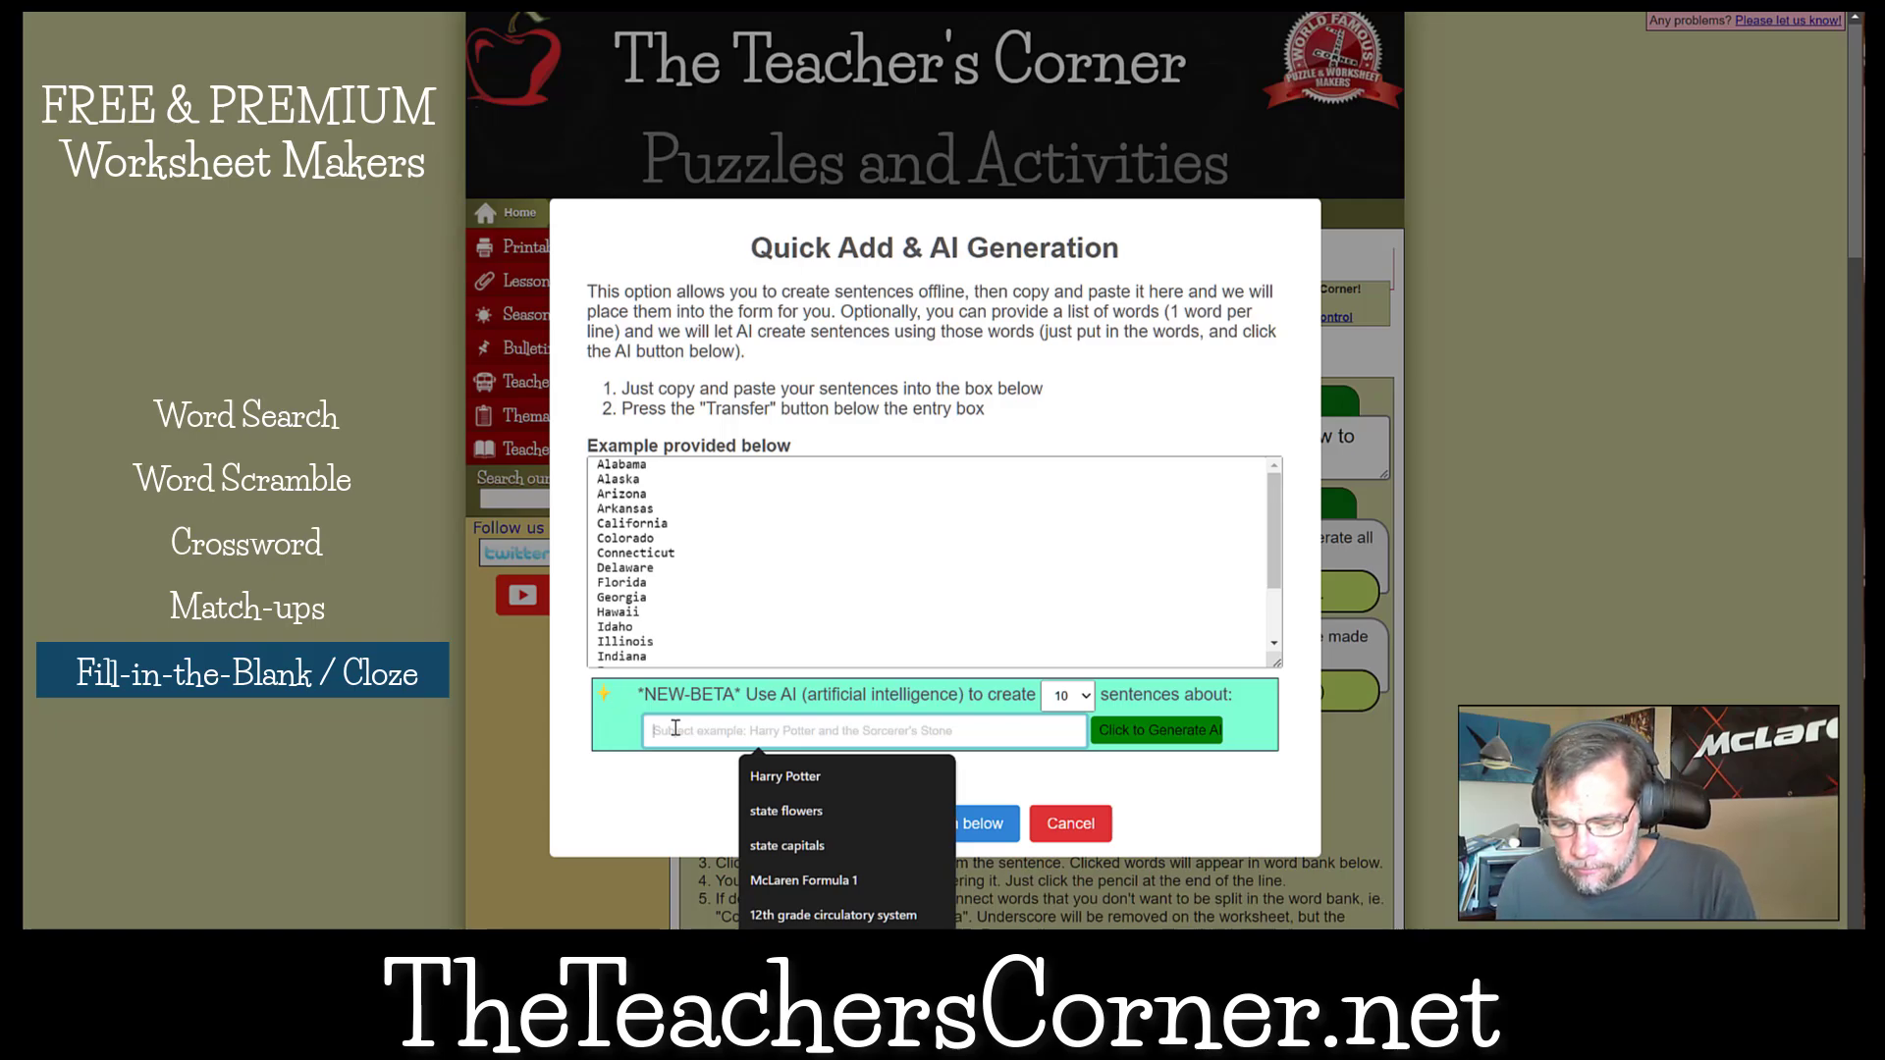
text(u)
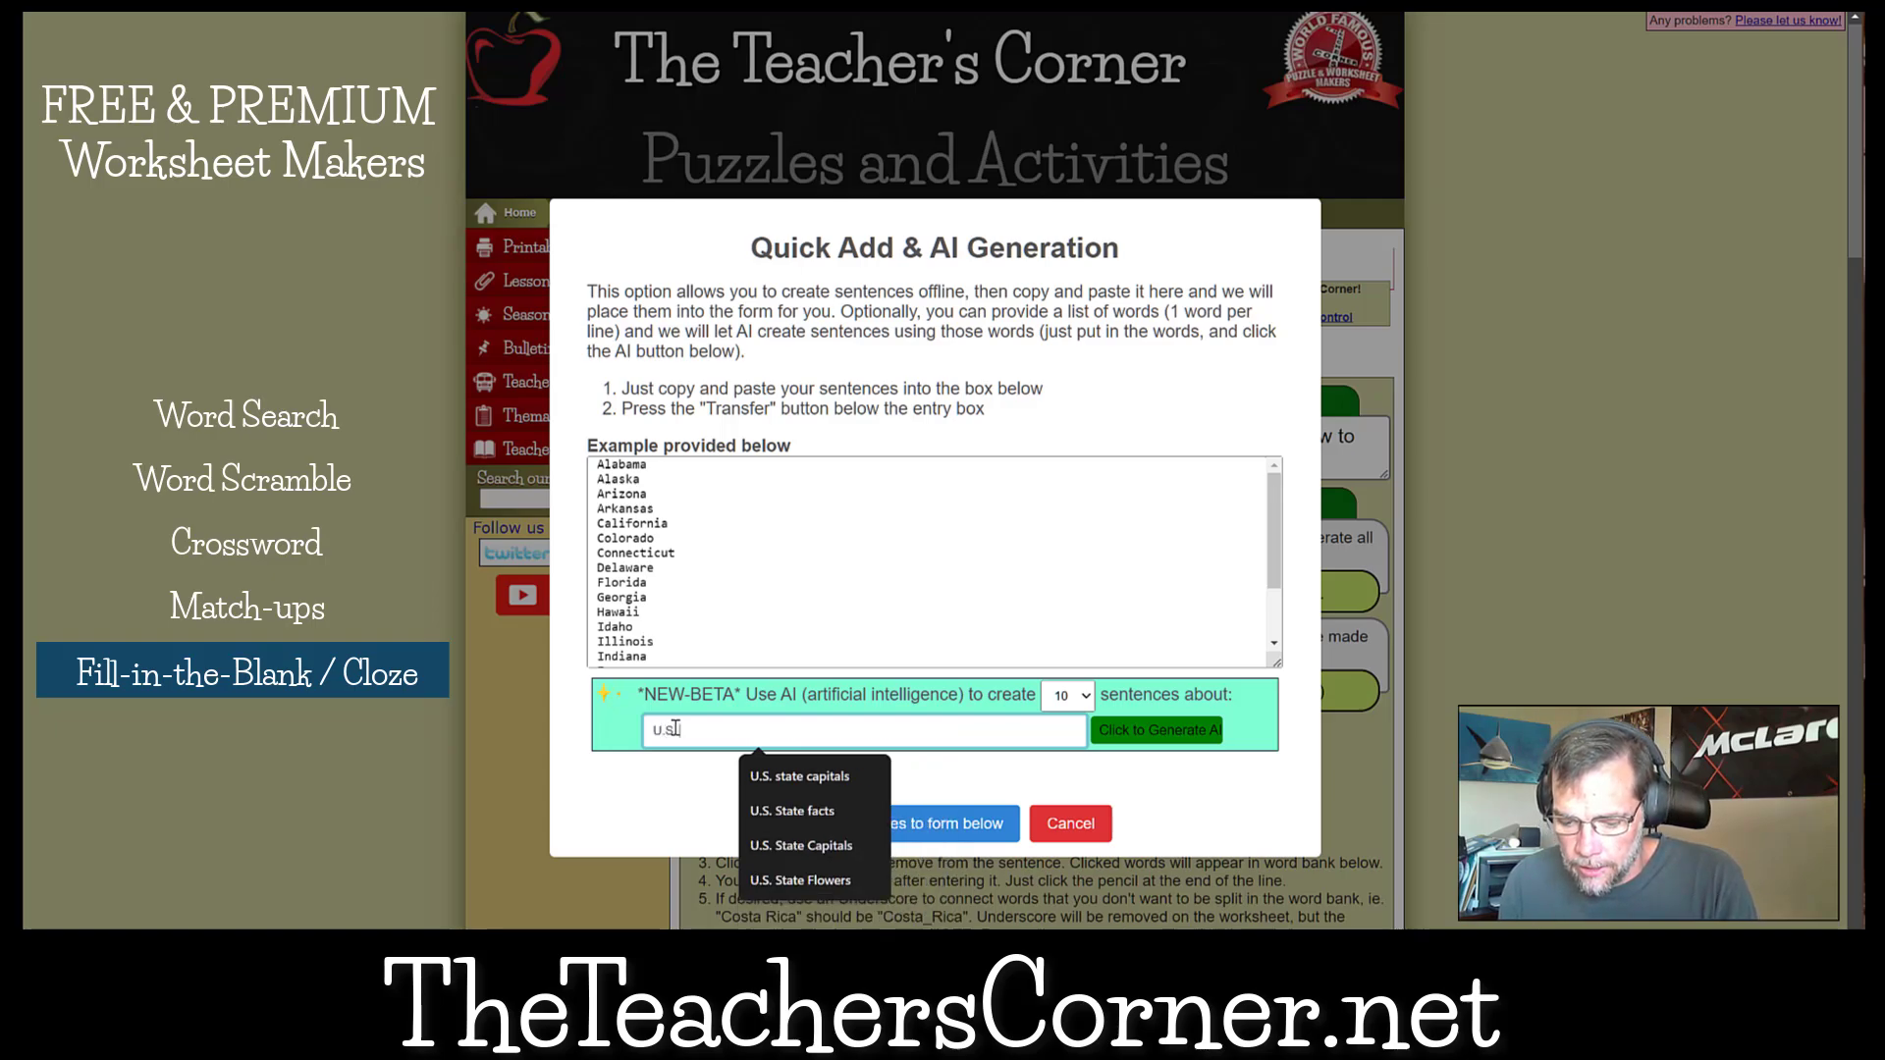
text(.S. State Mot)
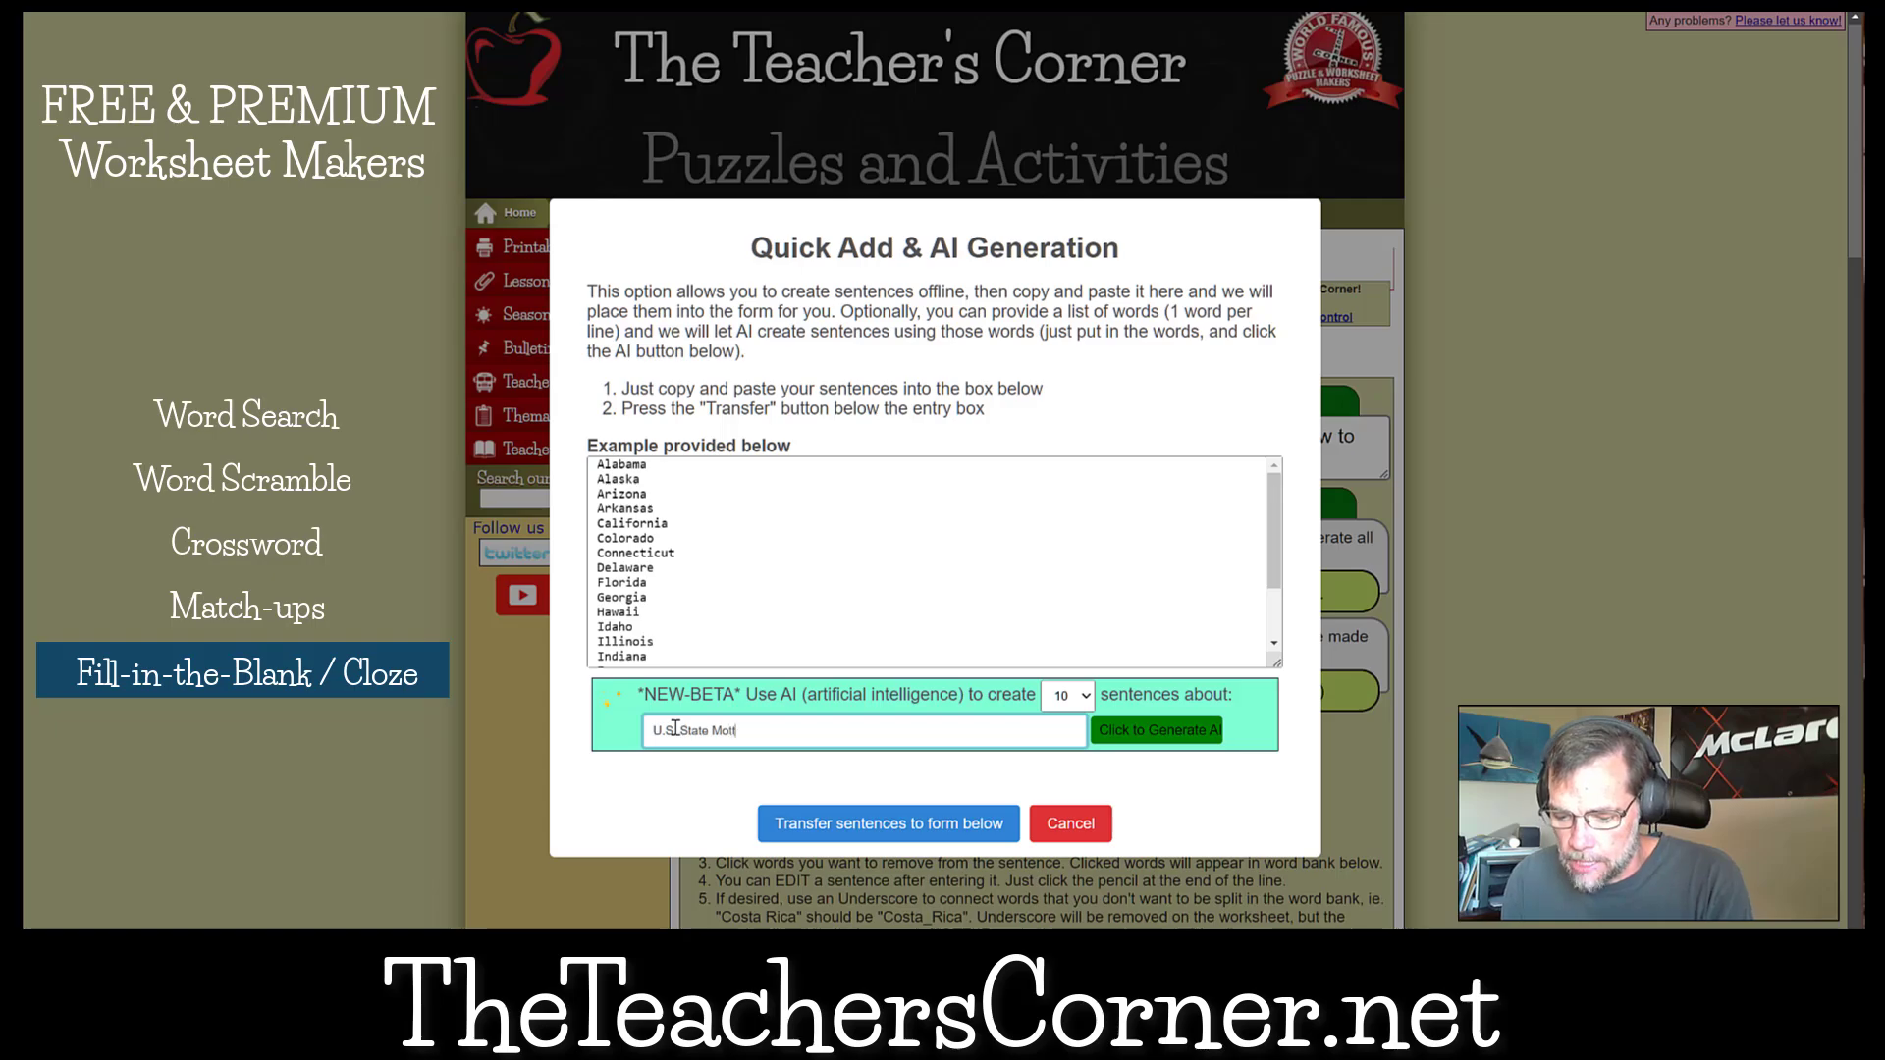